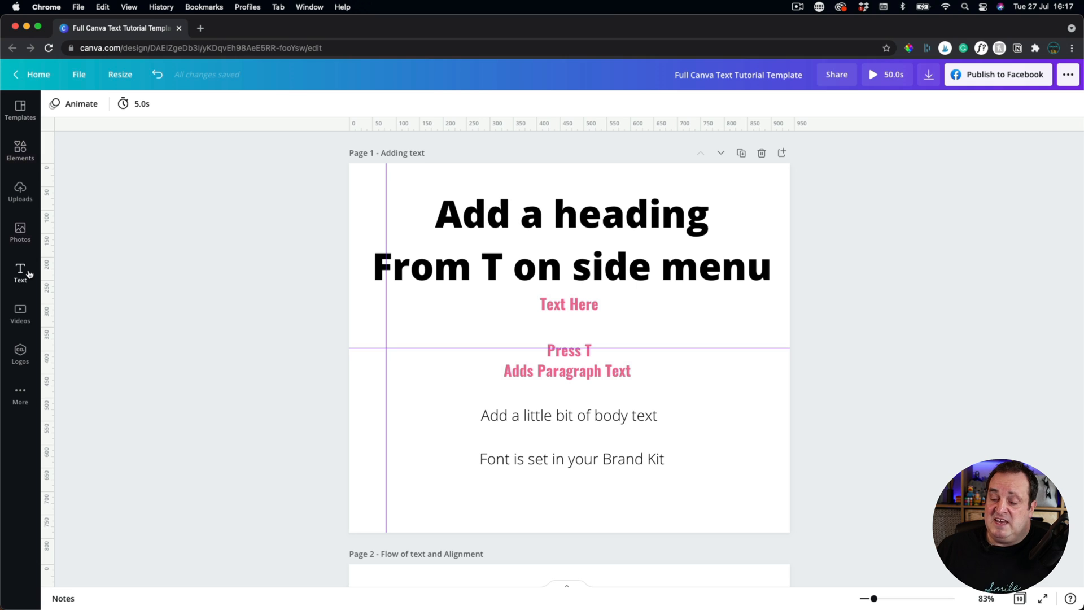
Open the Text panel, which shows heading, subheading and body text templates.
left_click(21, 398)
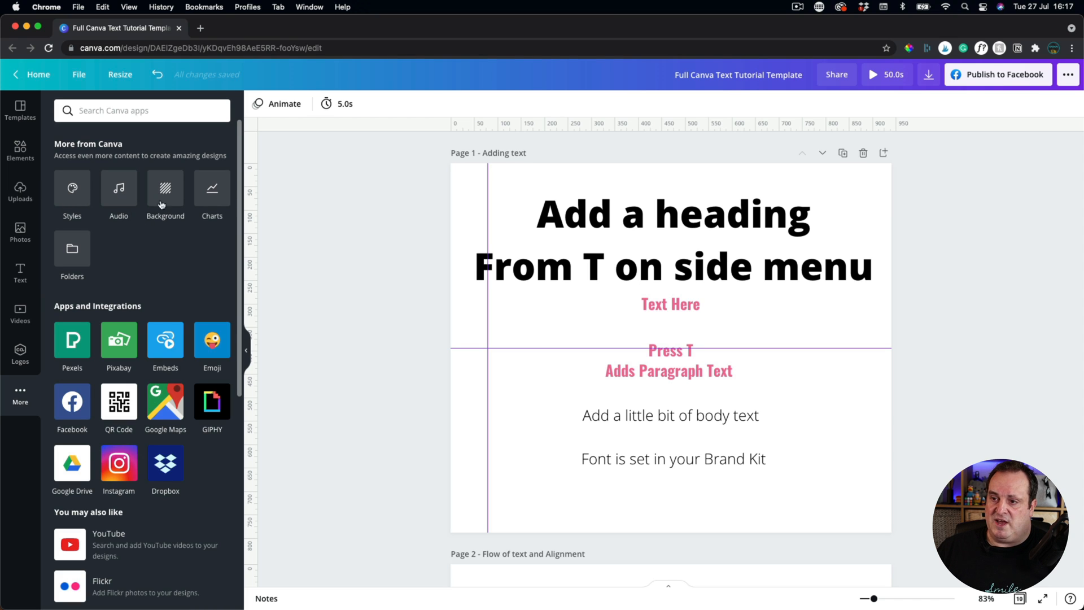
left_click(20, 272)
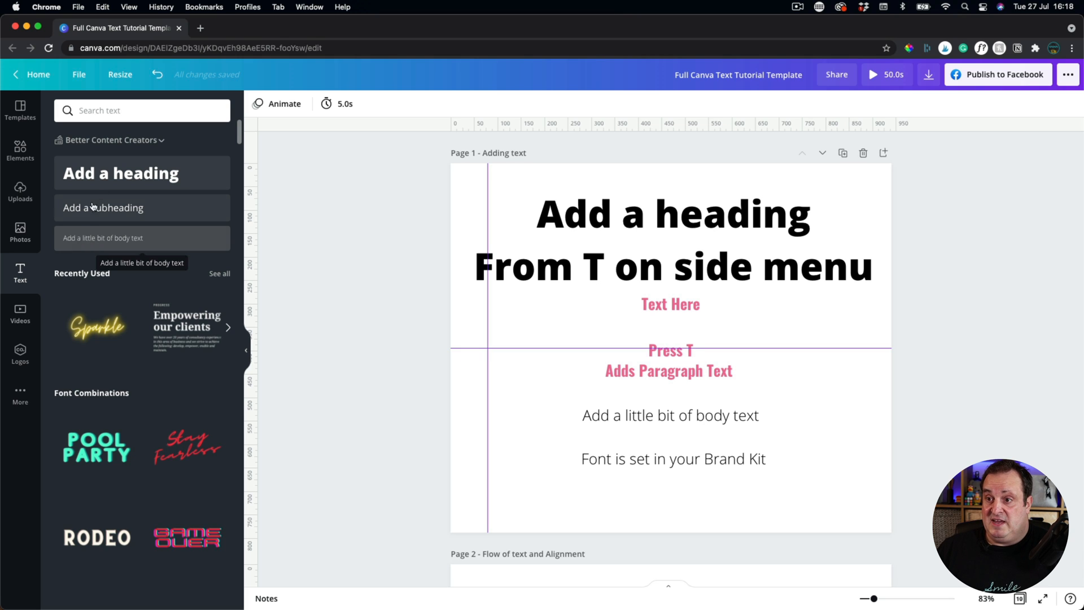
left_click(114, 178)
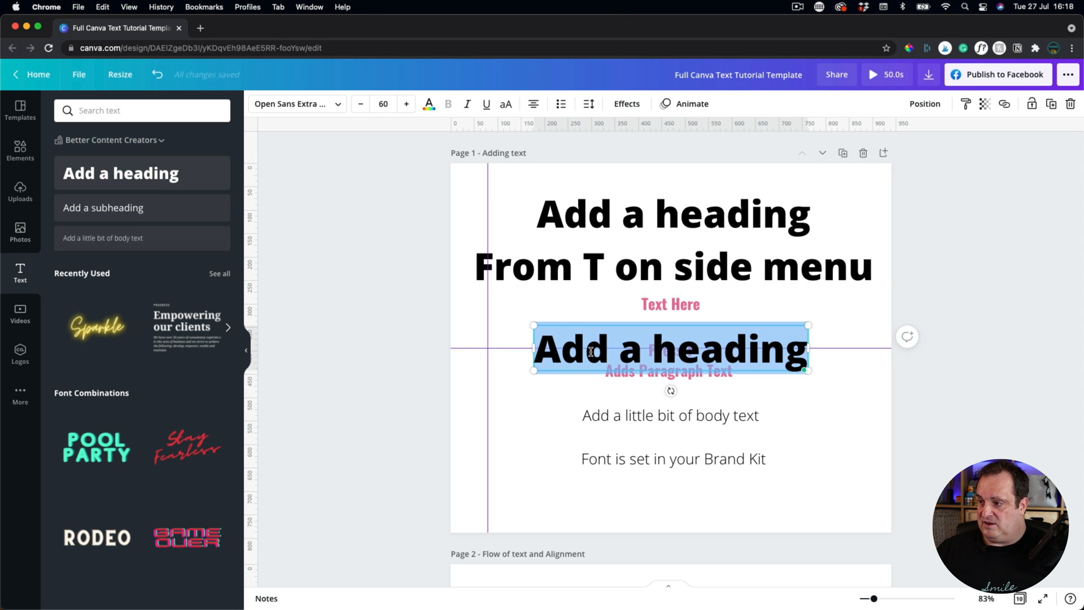
left_click(159, 76)
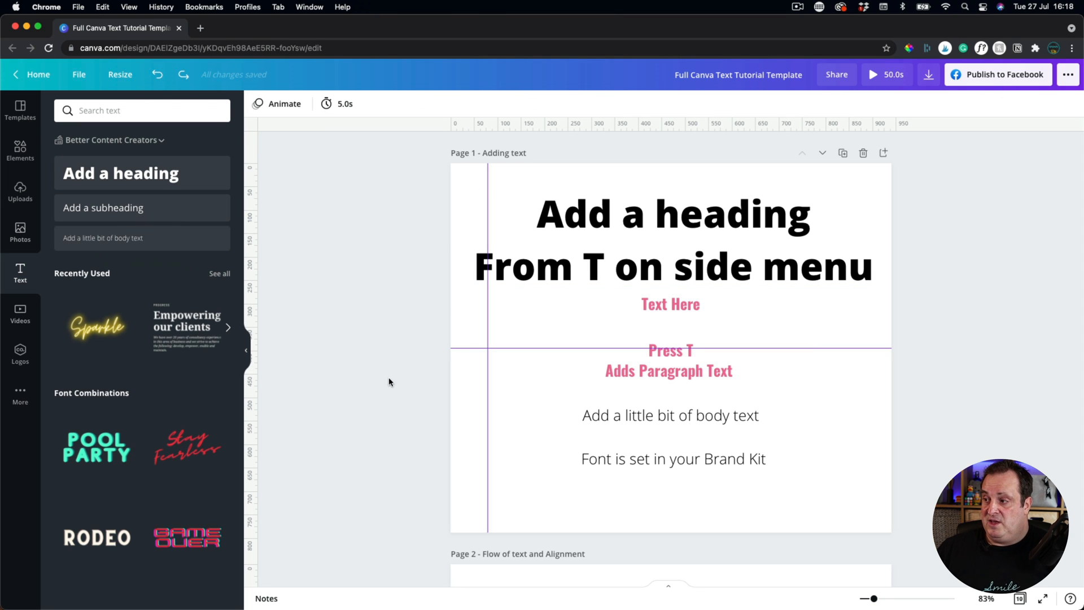
left_click(550, 315)
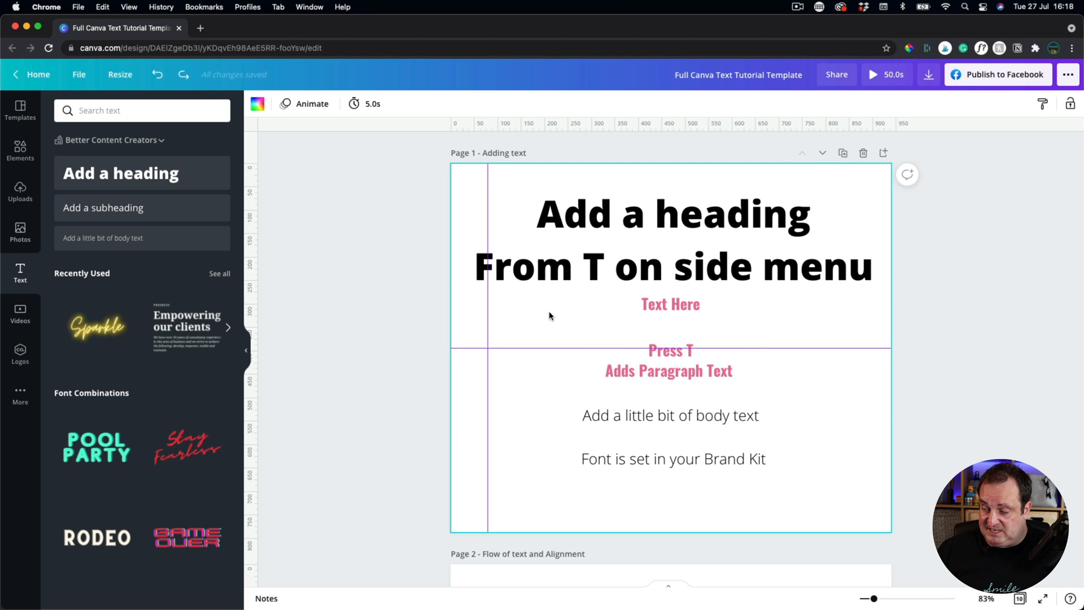
key("t")
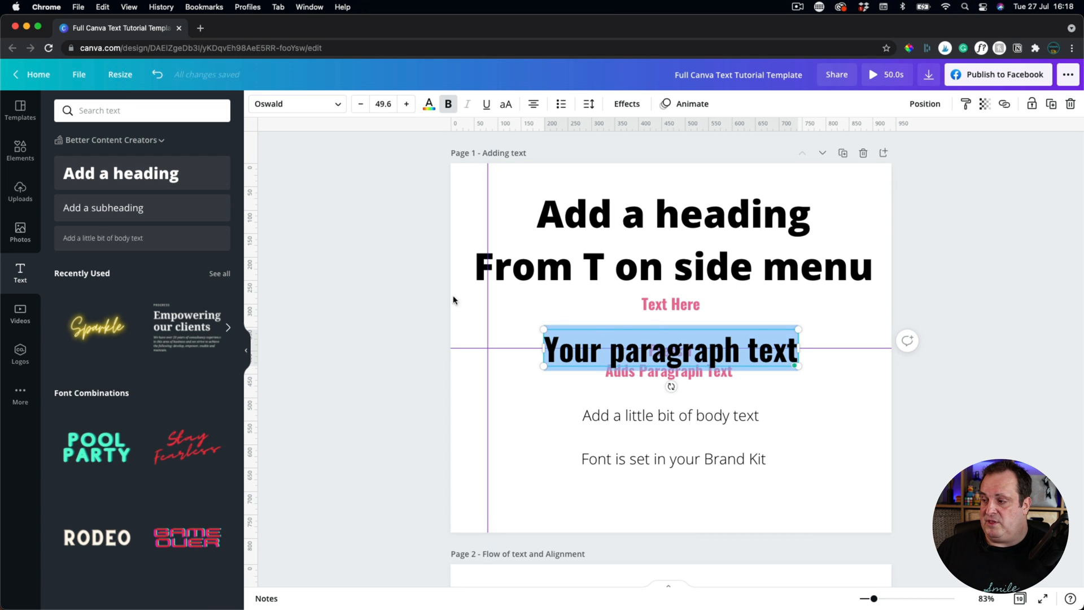
left_click(506, 345)
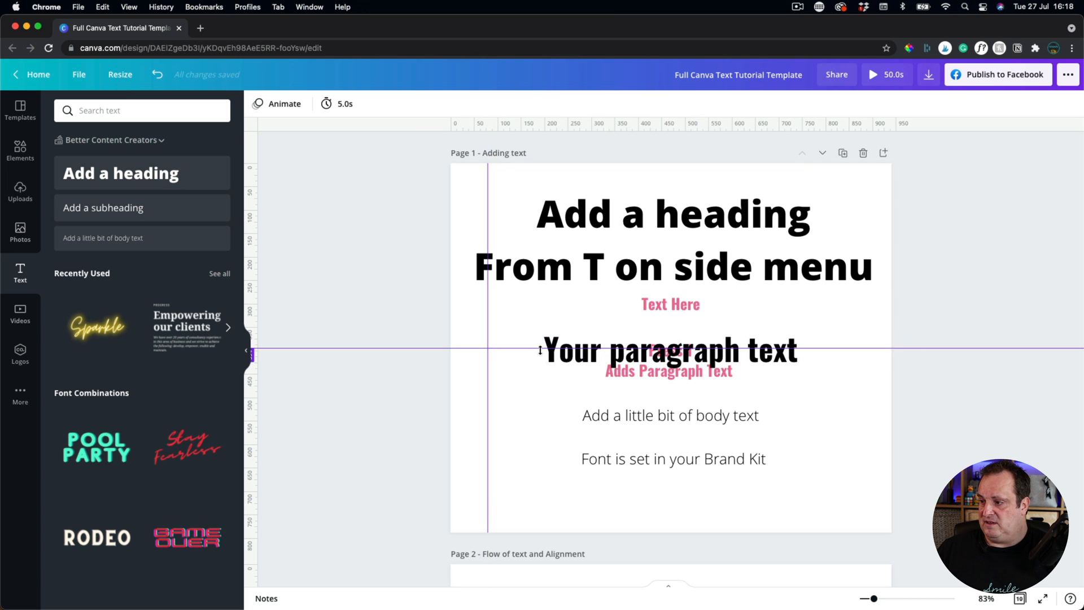
left_click(556, 357)
key("Delete")
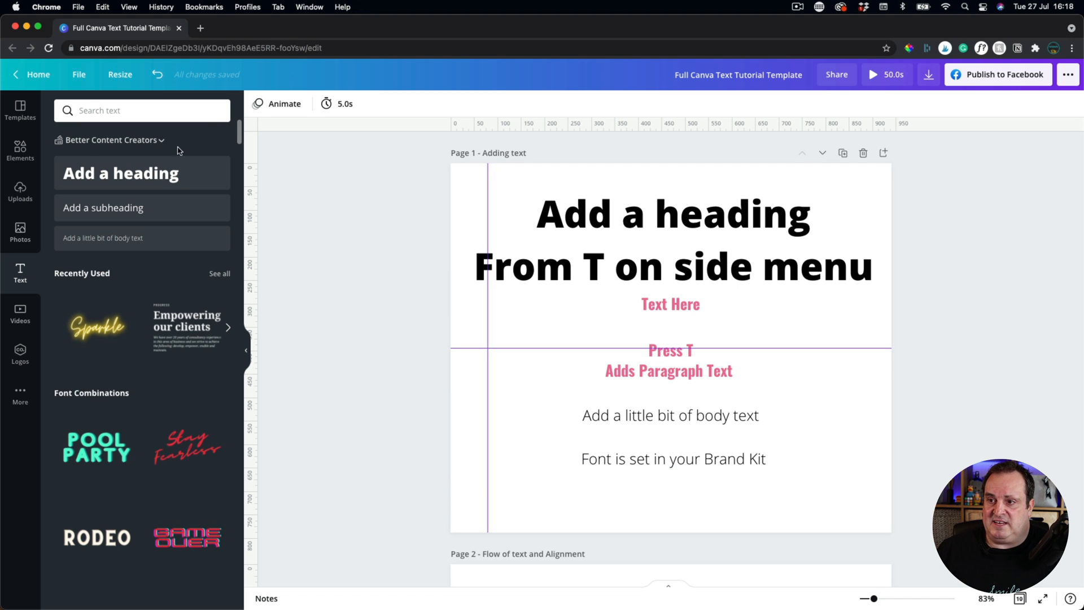
left_click(145, 141)
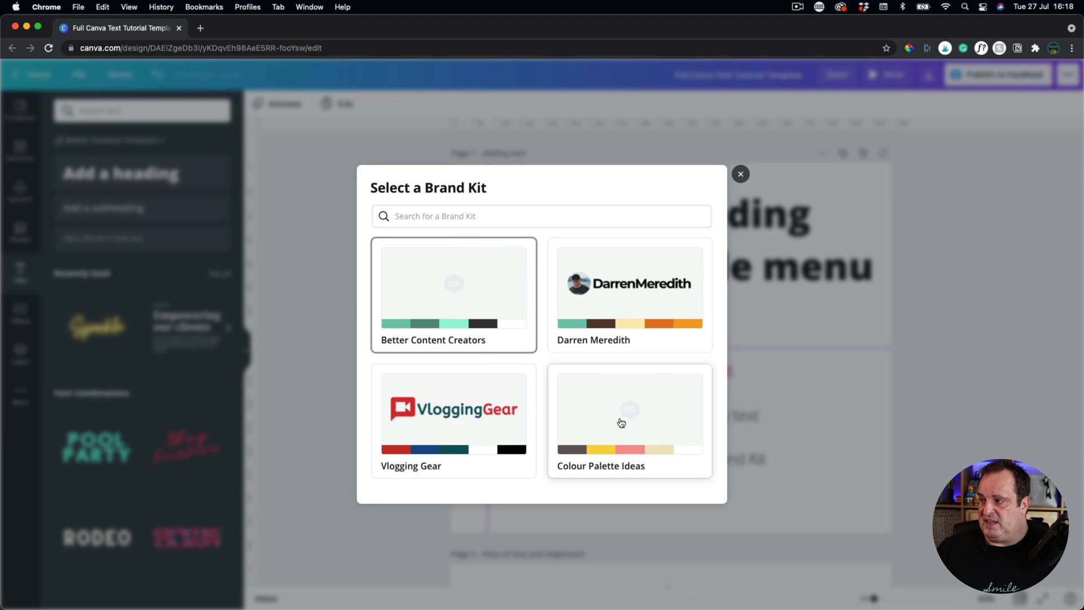
left_click(741, 174)
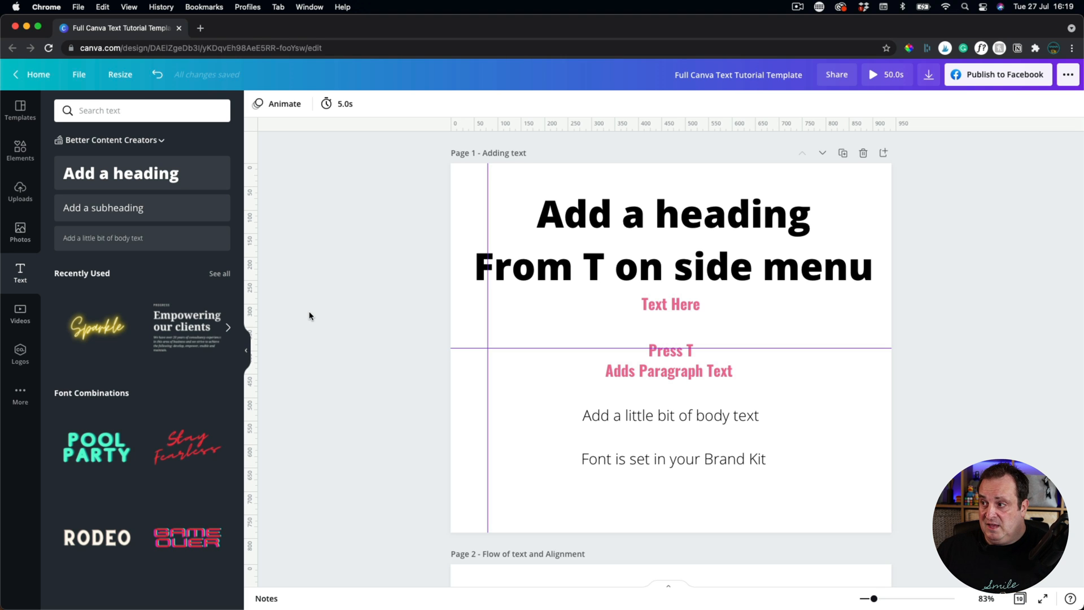
On page 2, cycle the Alignment of Text paragraph through left, centre, right and justify.
scroll(309, 316, "down", 5)
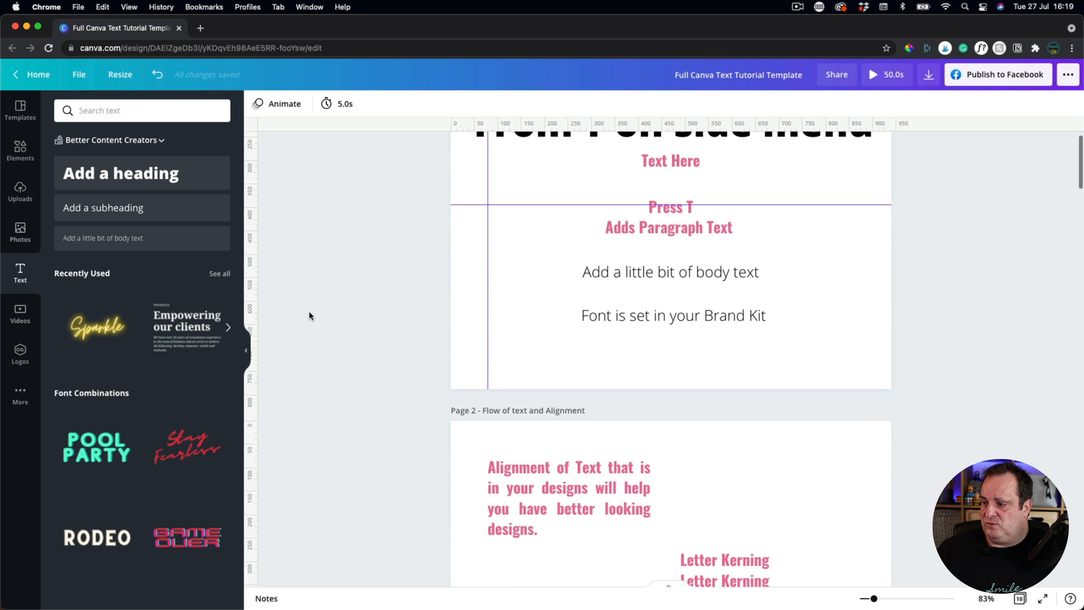
scroll(309, 316, "down", 2)
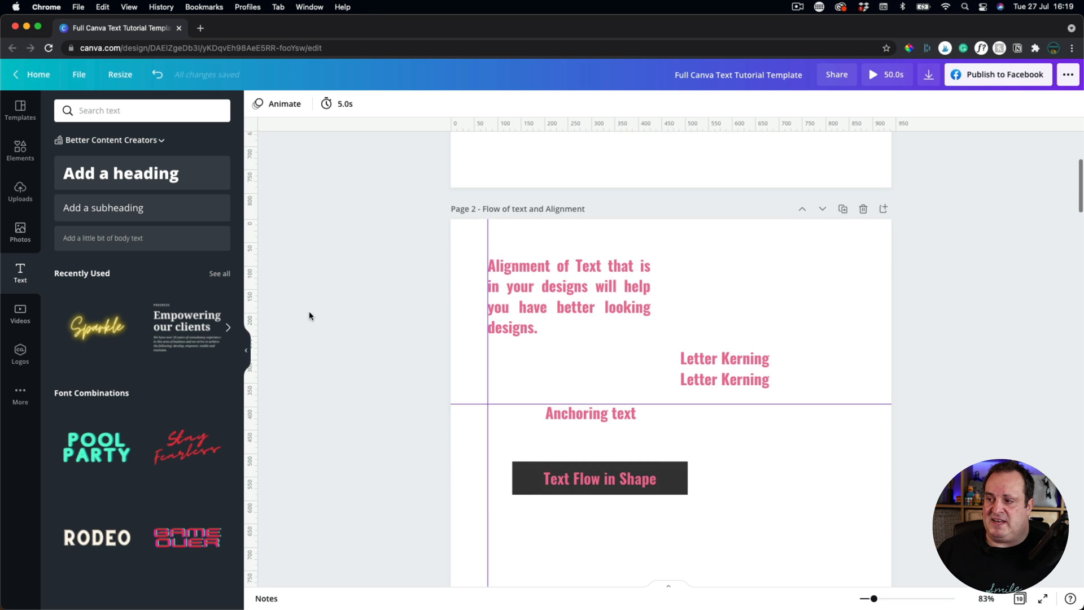
left_click(546, 282)
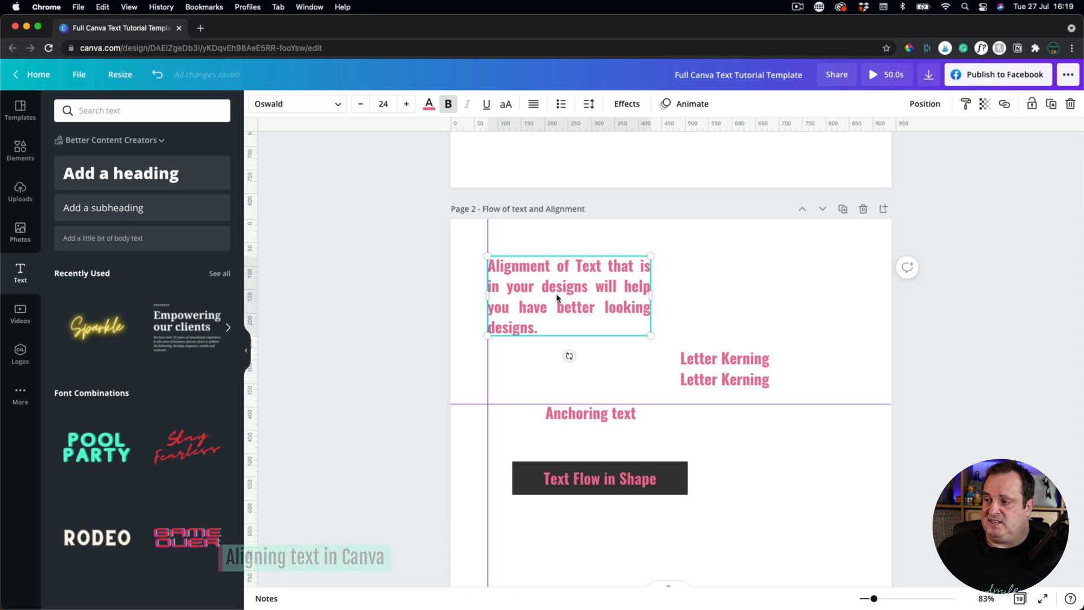
left_click(532, 108)
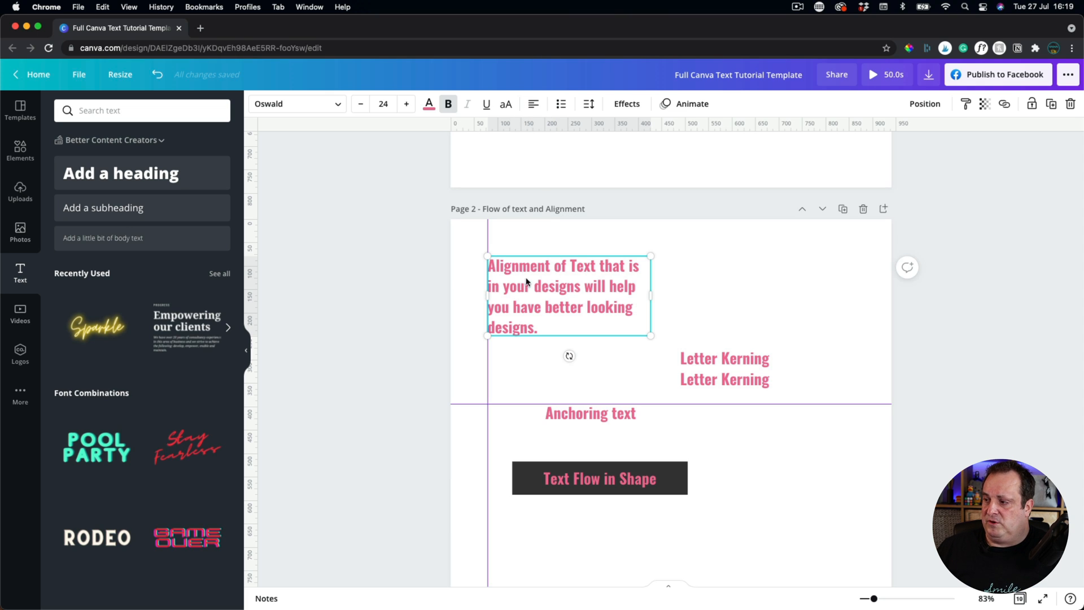
left_click(531, 105)
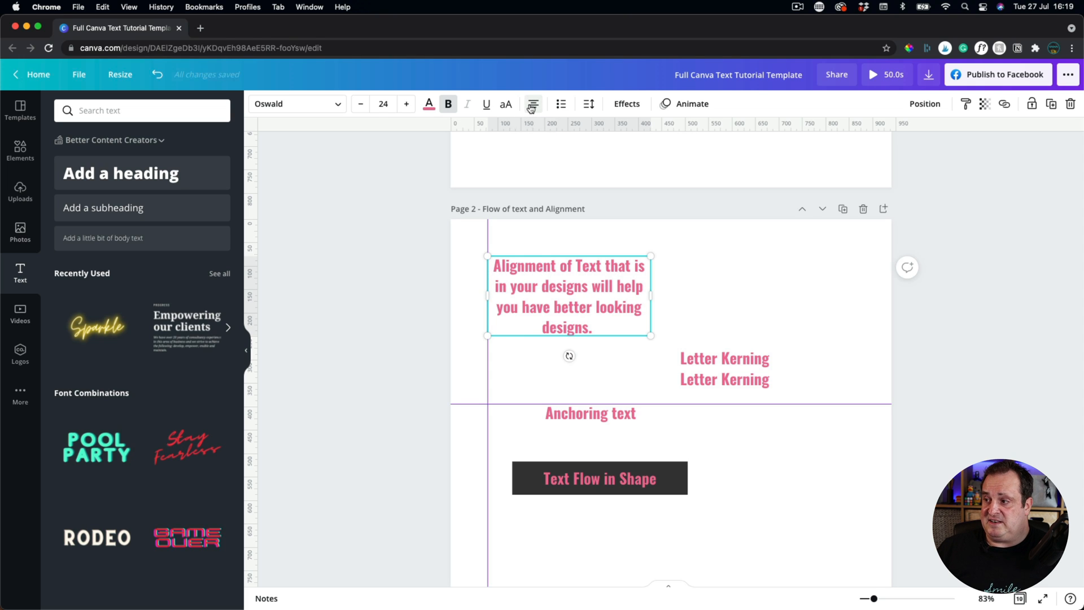
left_click(531, 106)
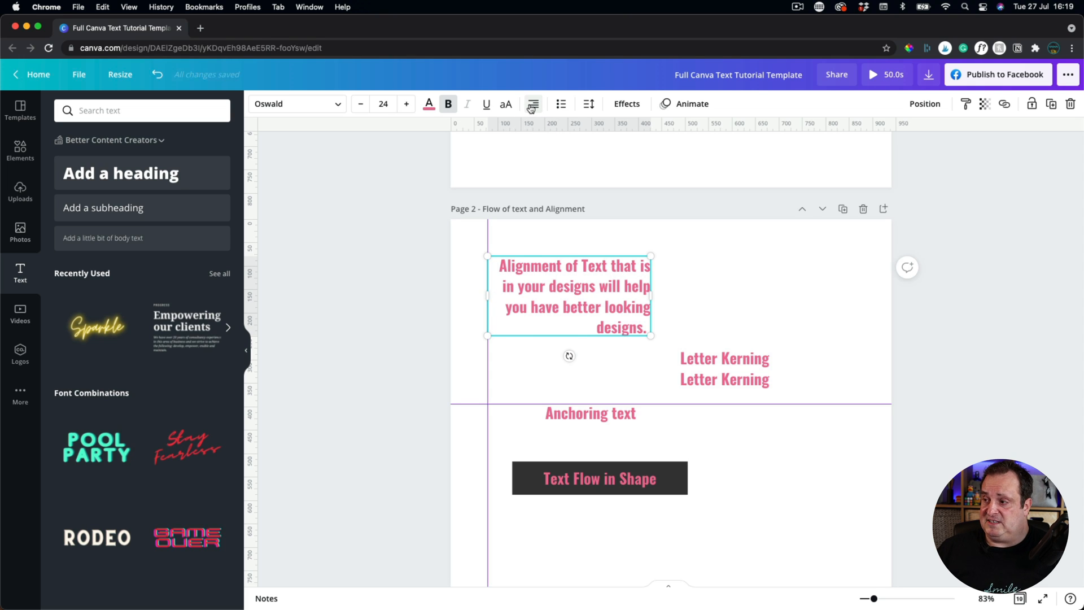
left_click(531, 106)
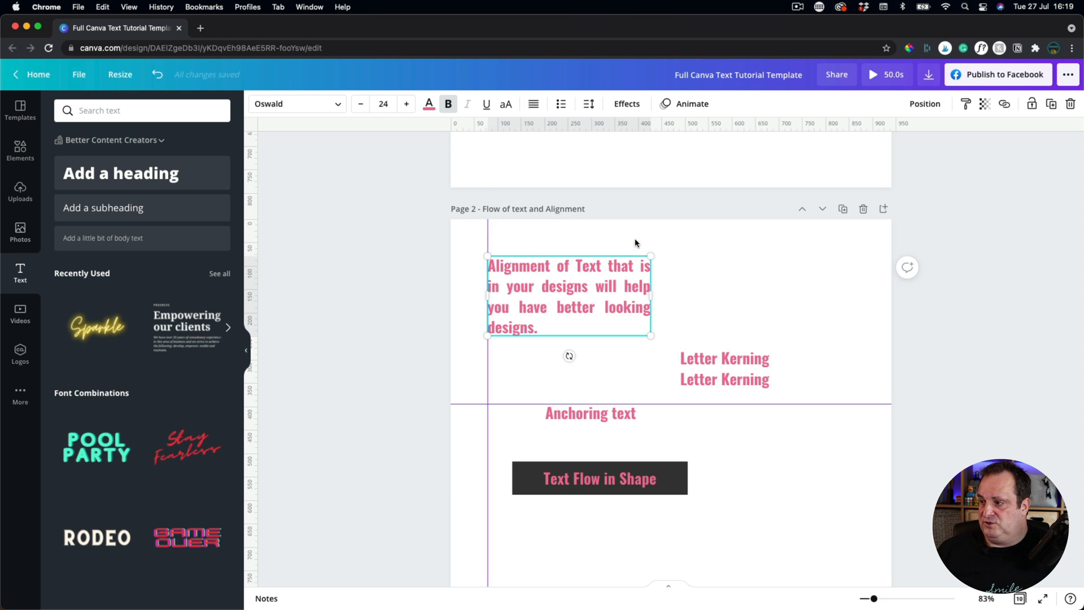
Compare the alignments against a temporary vertical guide, then leave the paragraph left-aligned.
left_click_drag(252, 262, 649, 323)
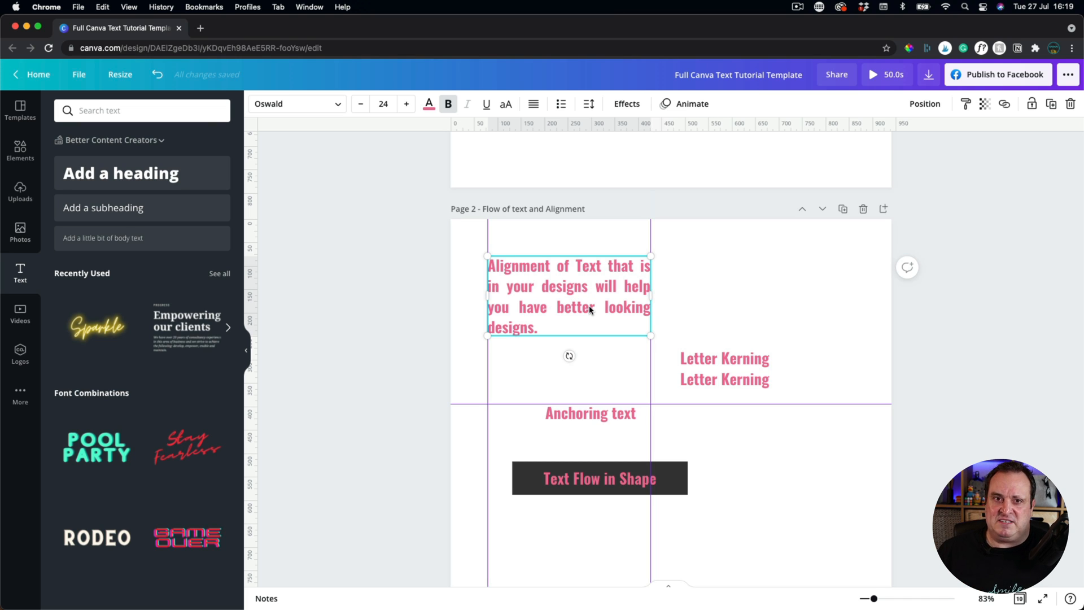
left_click(533, 103)
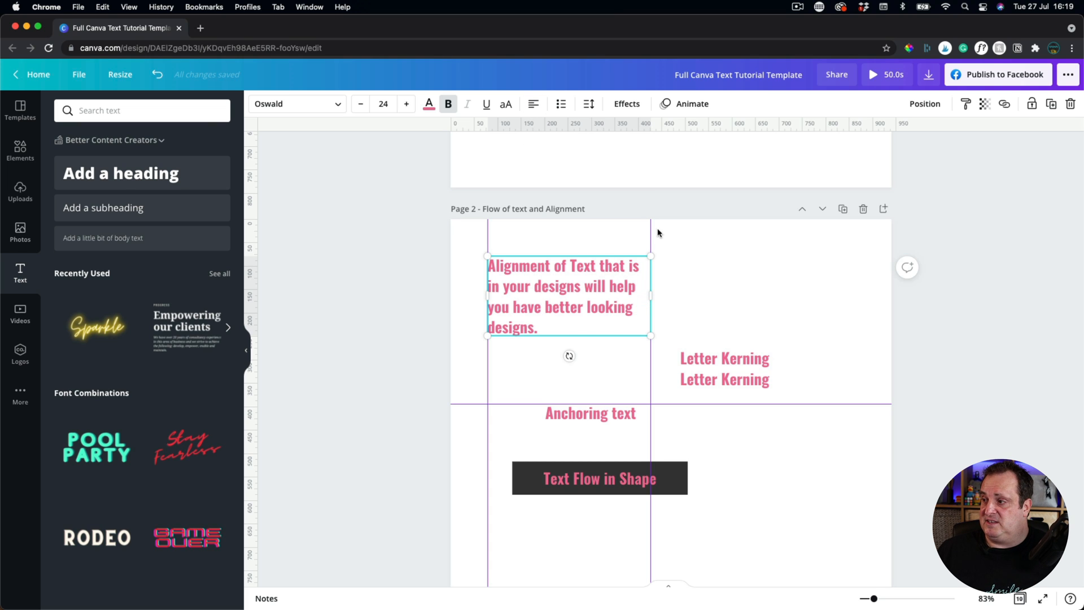
left_click_drag(650, 230, 187, 230)
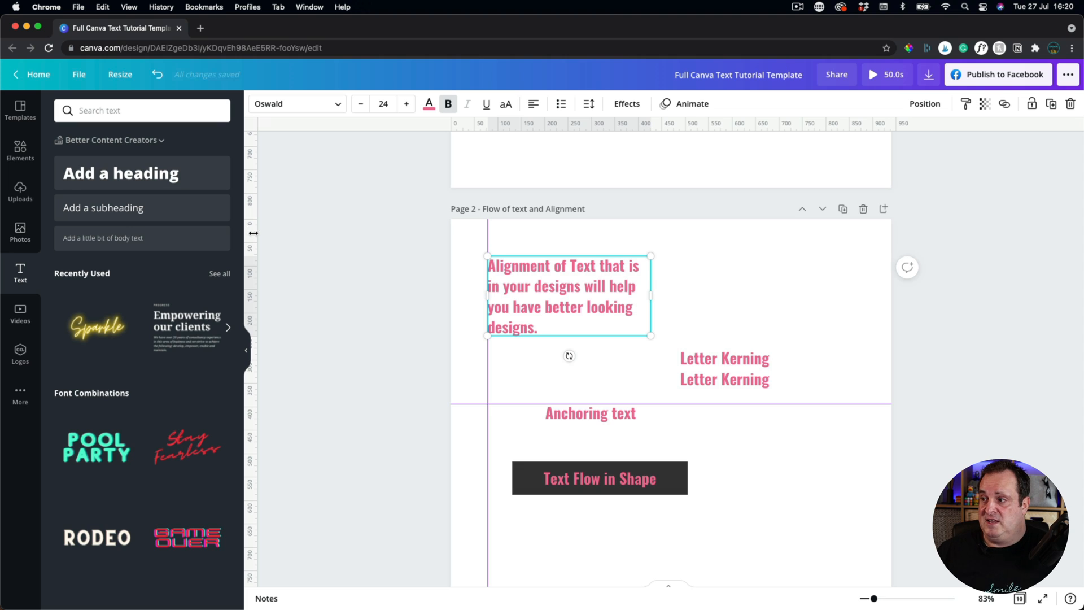
left_click(531, 105)
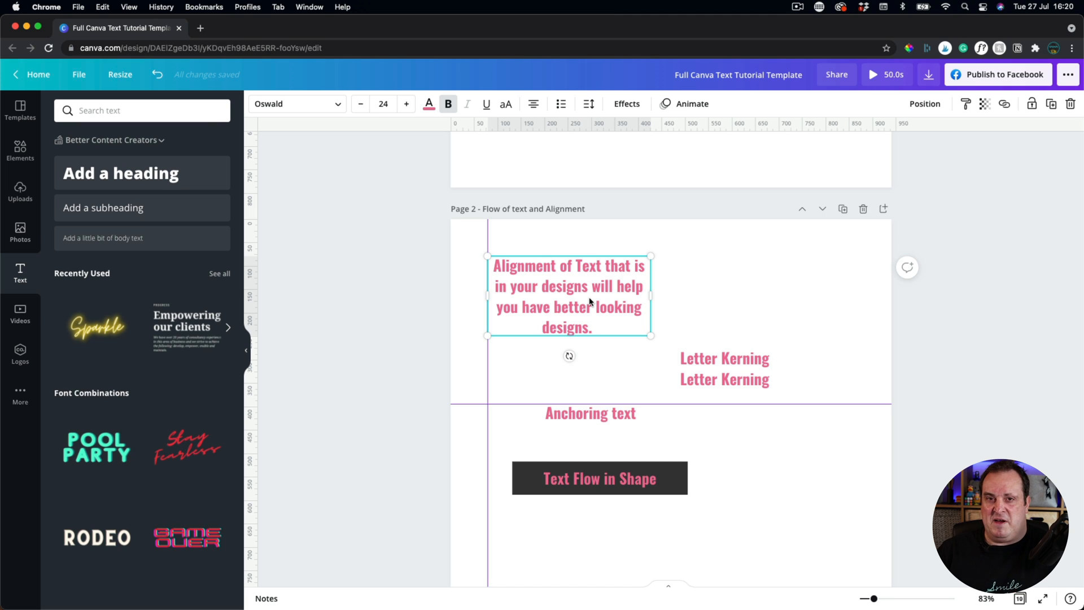
left_click(534, 104)
left_click(534, 104)
left_click(534, 104)
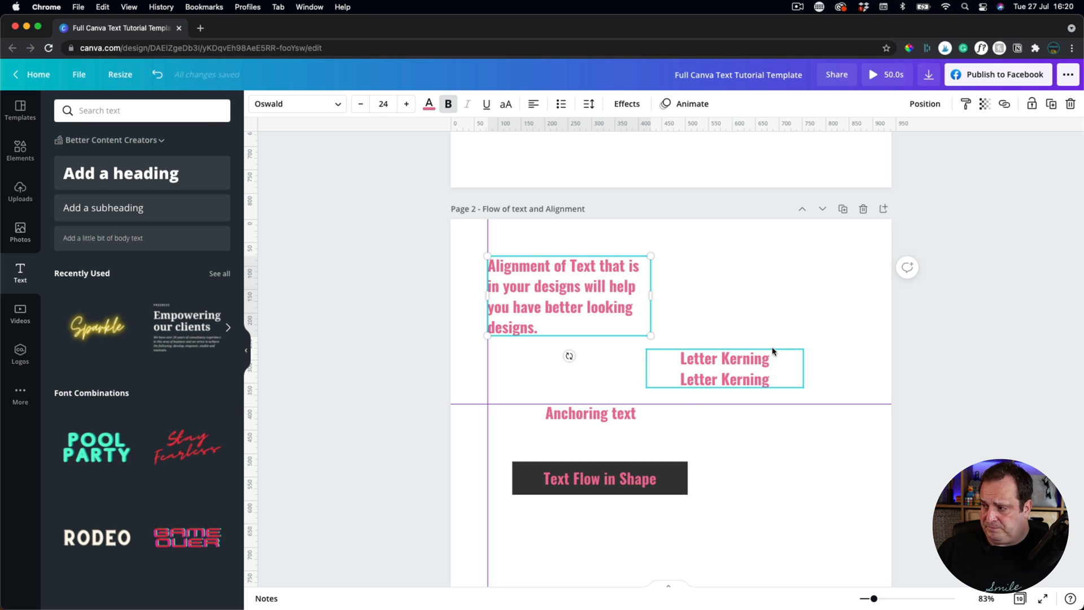
Test Letter Kerning letter spacing values from about 140 down to -71, ending back at 0.
left_click(743, 359)
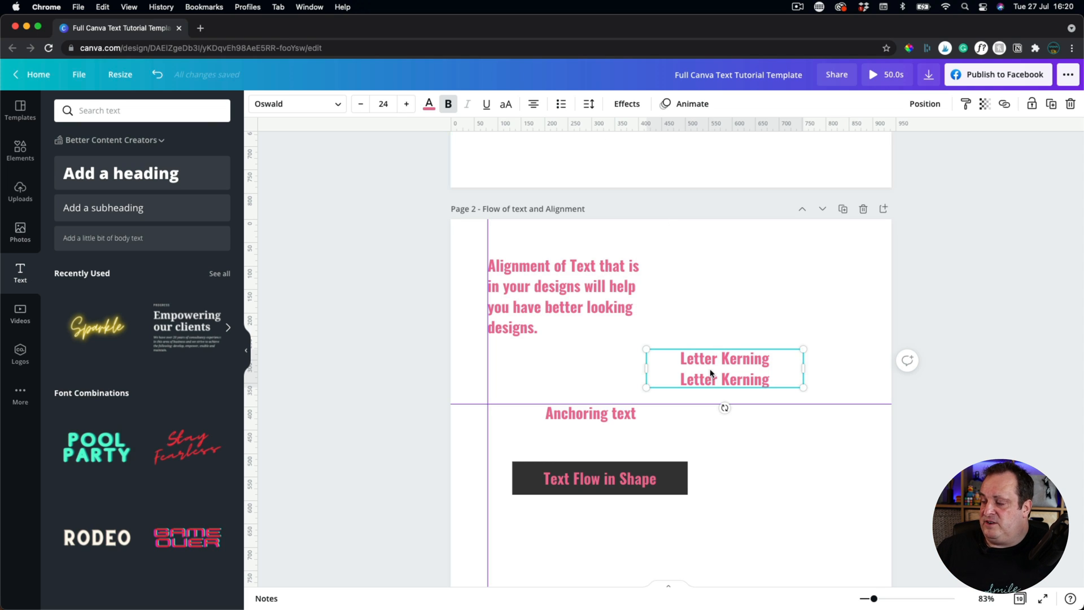
left_click(589, 105)
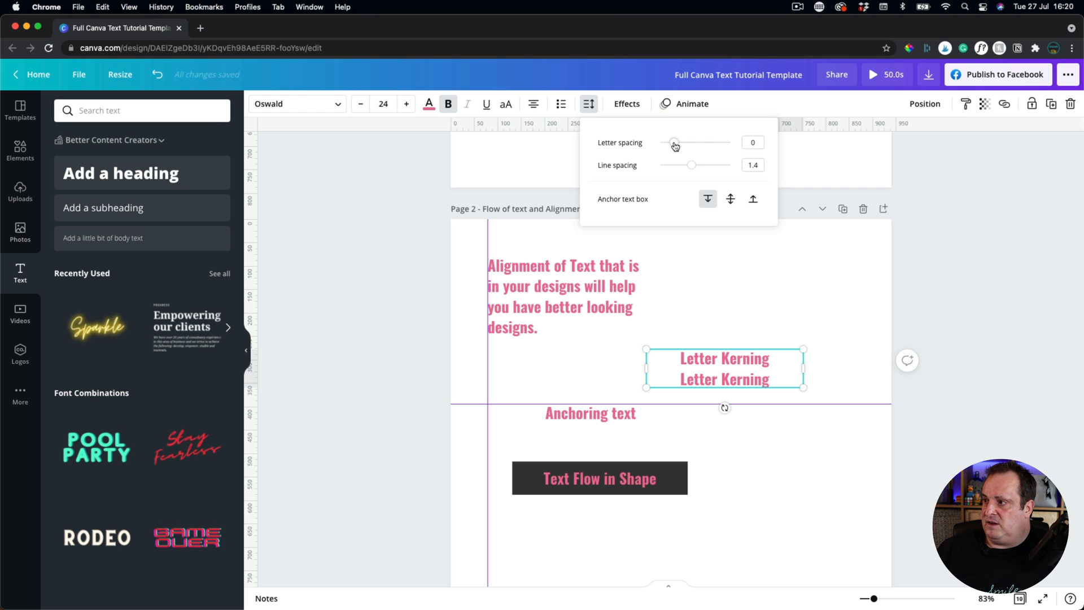
left_click_drag(673, 142, 695, 147)
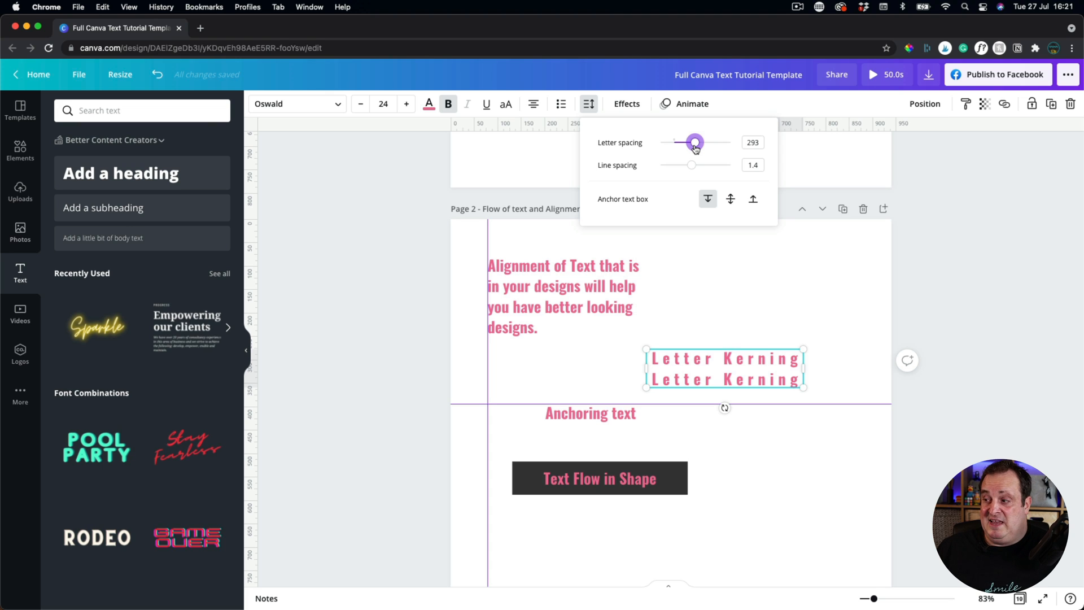
left_click_drag(695, 146, 684, 145)
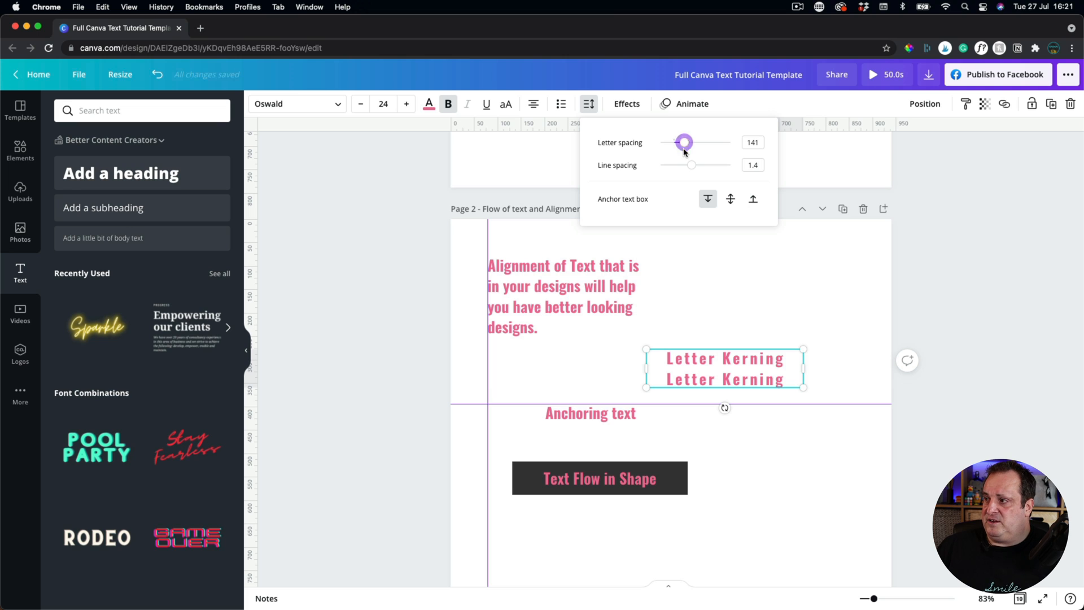
left_click_drag(684, 146, 647, 149)
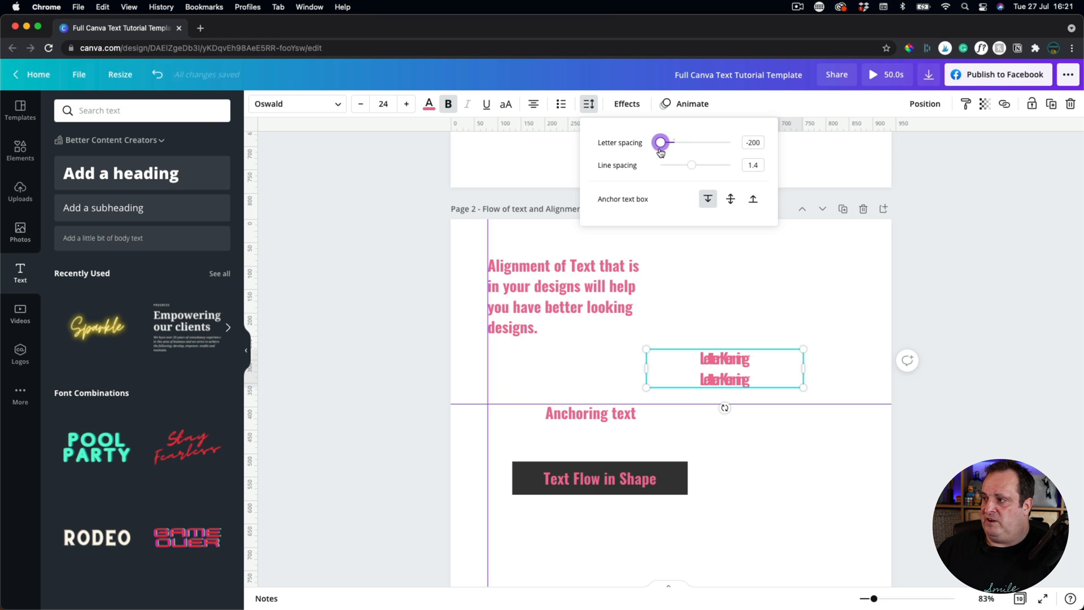
left_click_drag(660, 147, 673, 152)
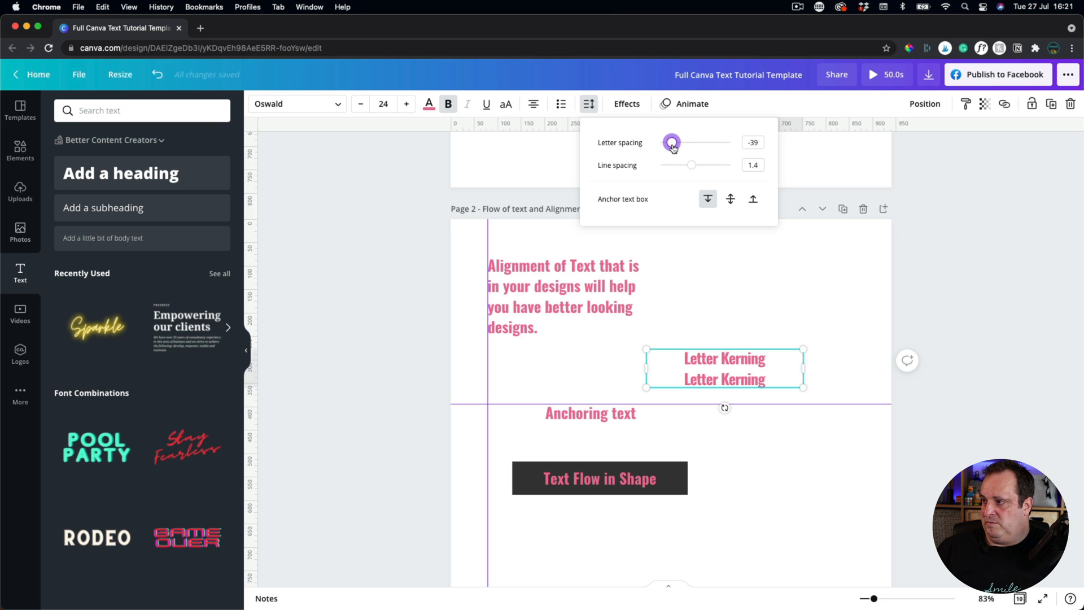
left_click_drag(671, 149, 673, 148)
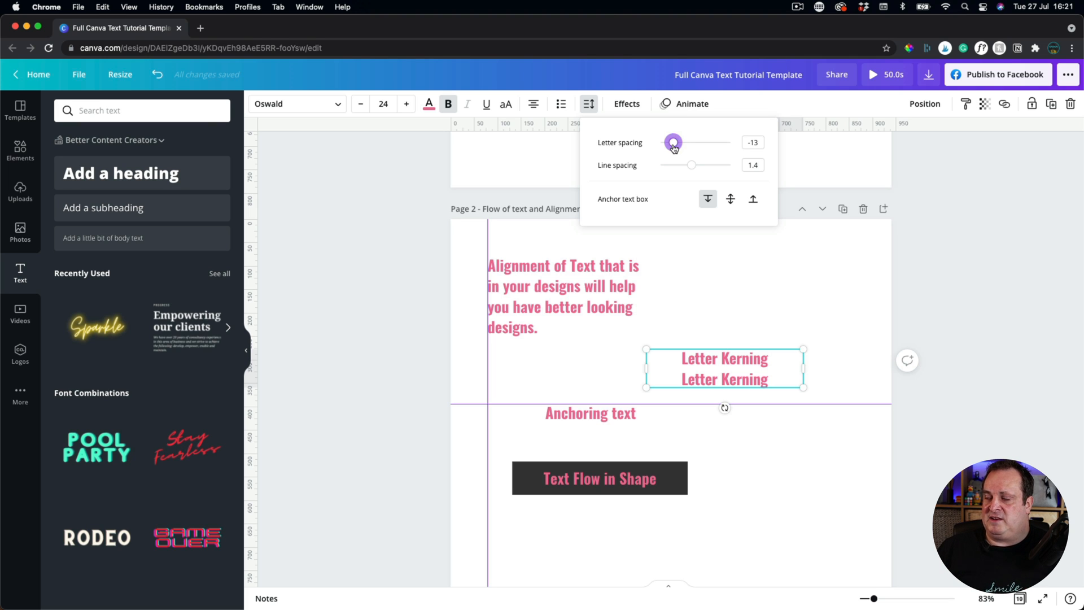
mouse_move(673, 147)
left_mouse_down()
mouse_move(705, 150)
mouse_move(665, 146)
mouse_move(674, 144)
left_mouse_up()
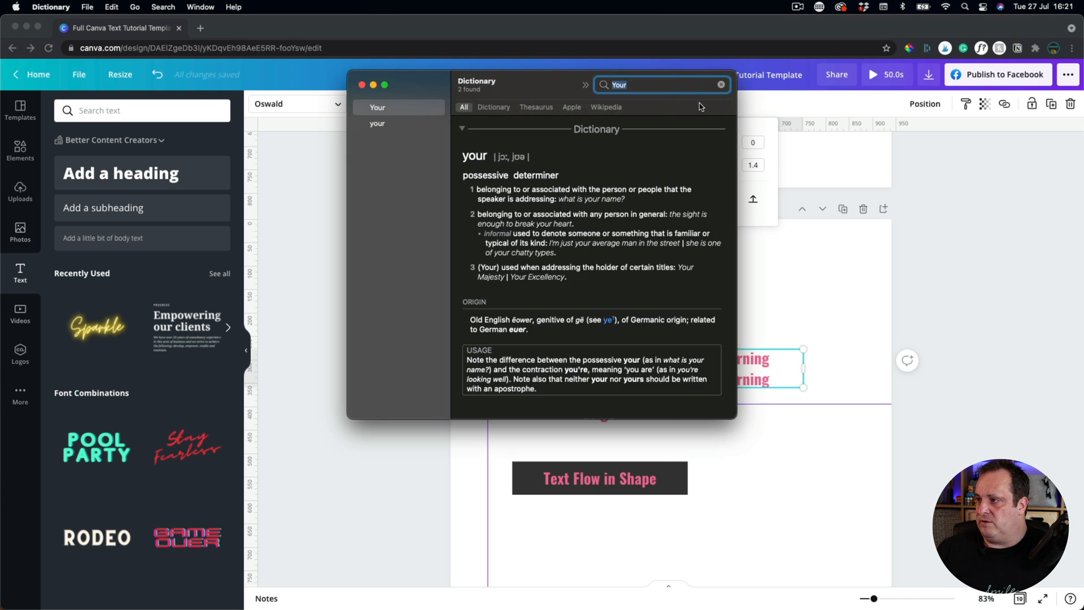
left_click(362, 85)
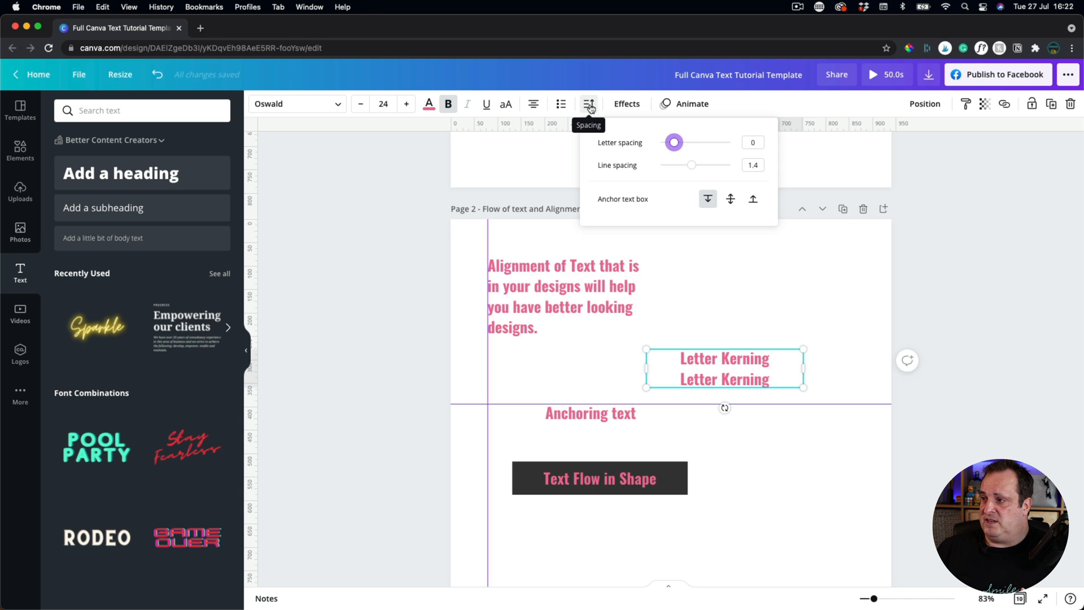
Reduce the Letter Kerning line spacing from 1.4 to about 1.18.
left_click(692, 165)
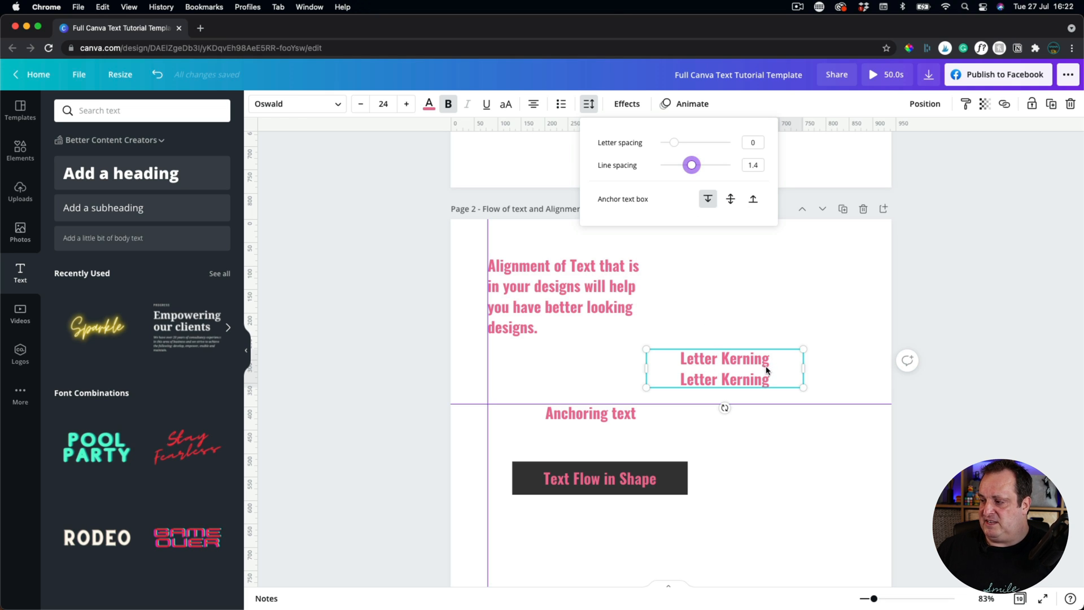
left_click_drag(726, 375, 732, 259)
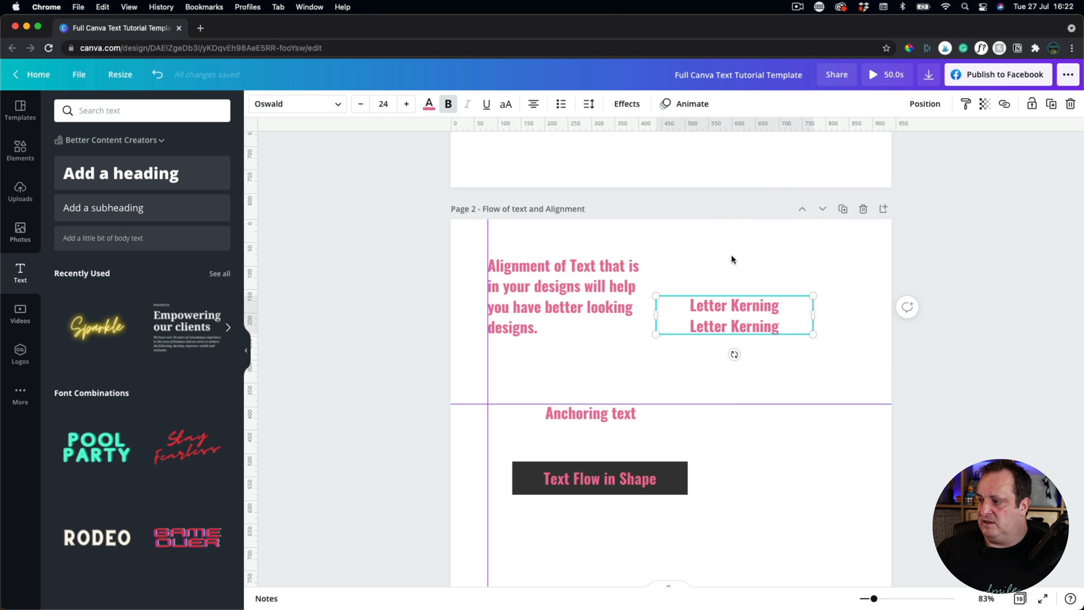
left_click(158, 74)
left_click(593, 108)
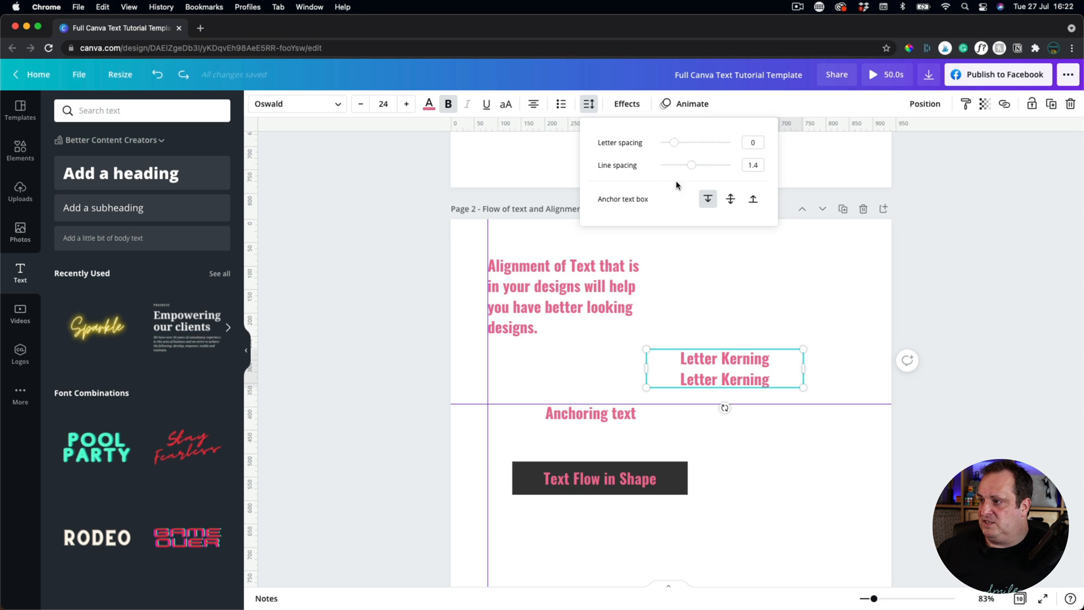
mouse_move(691, 165)
left_mouse_down()
mouse_move(770, 171)
mouse_move(649, 176)
mouse_move(692, 173)
left_mouse_up()
left_click(753, 165)
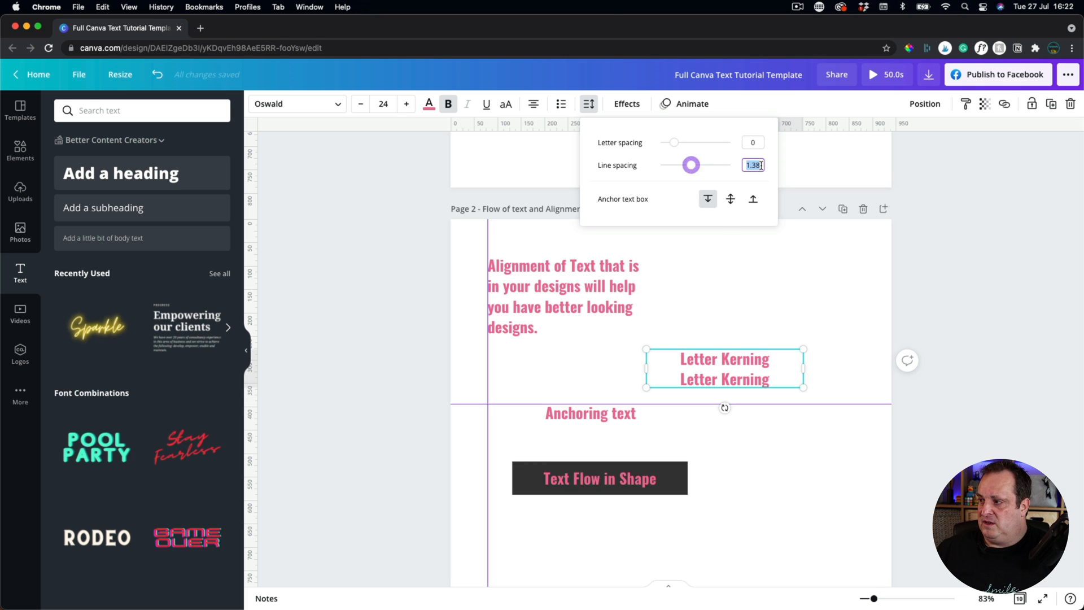
type("1.4")
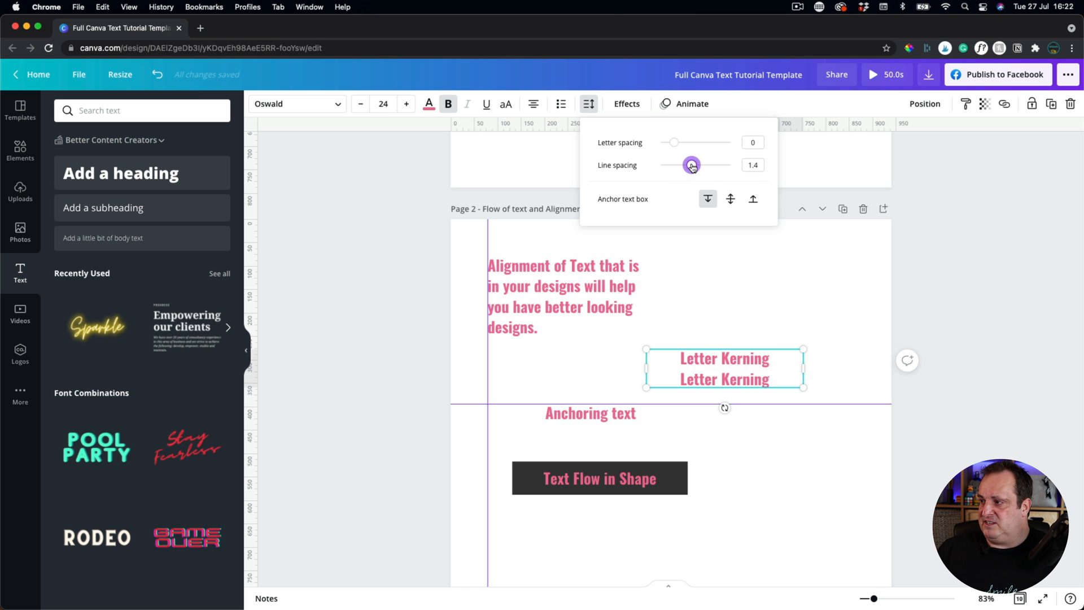
left_click_drag(692, 166, 684, 166)
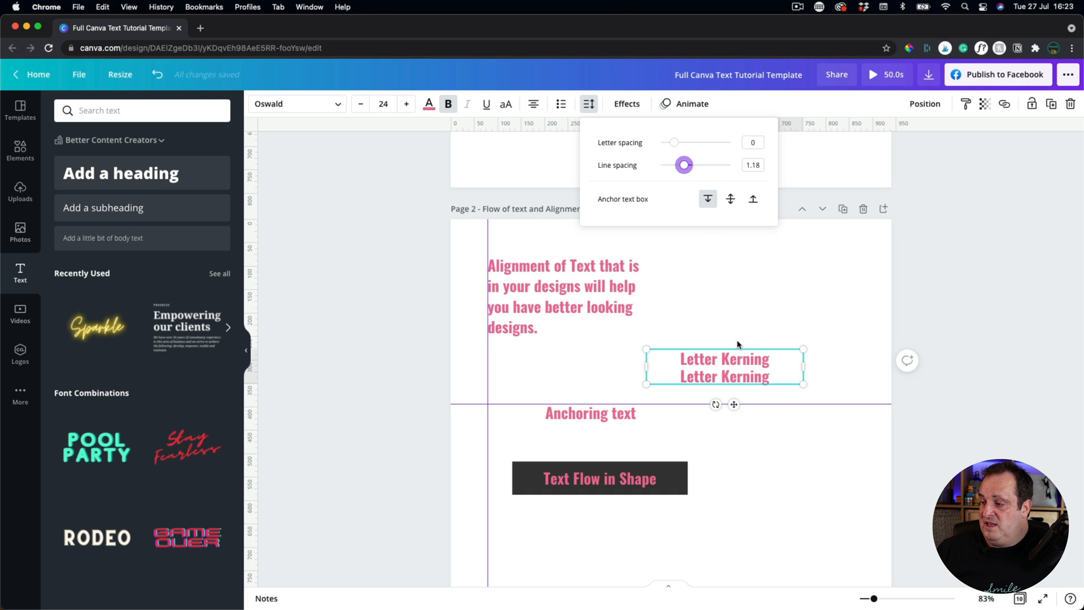
left_click(706, 320)
left_click(581, 419)
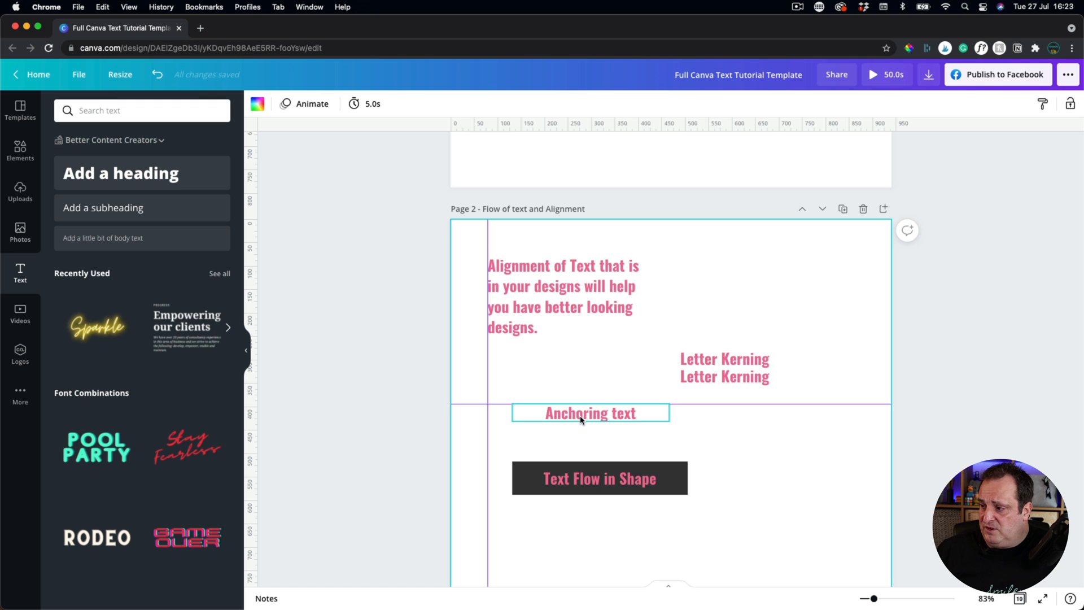
Anchor the Anchoring text box at its top and place the caret after its text.
left_click(589, 104)
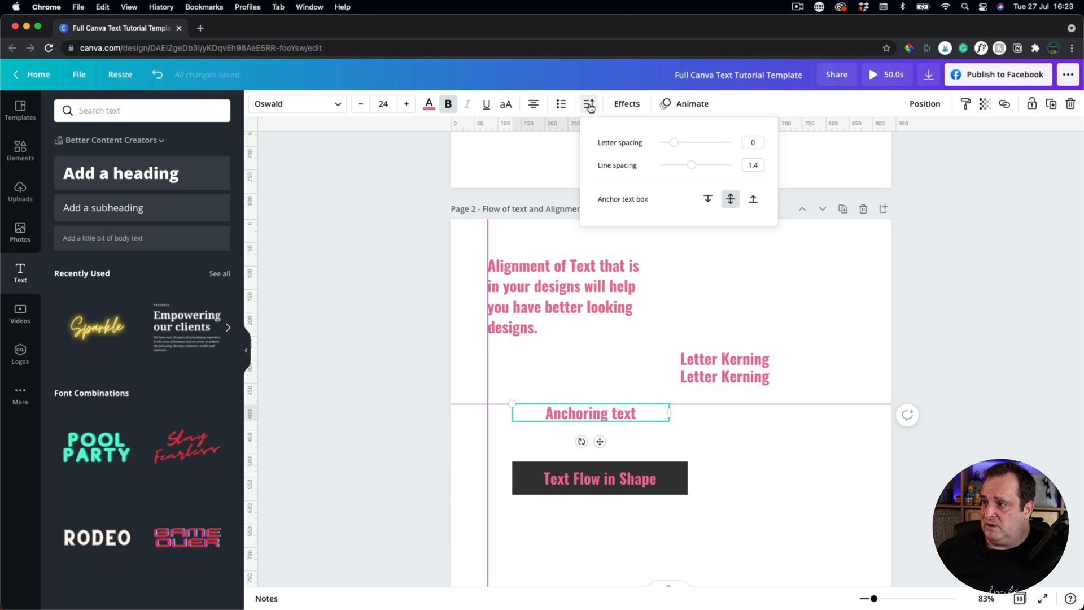
left_click(708, 199)
left_click(577, 412)
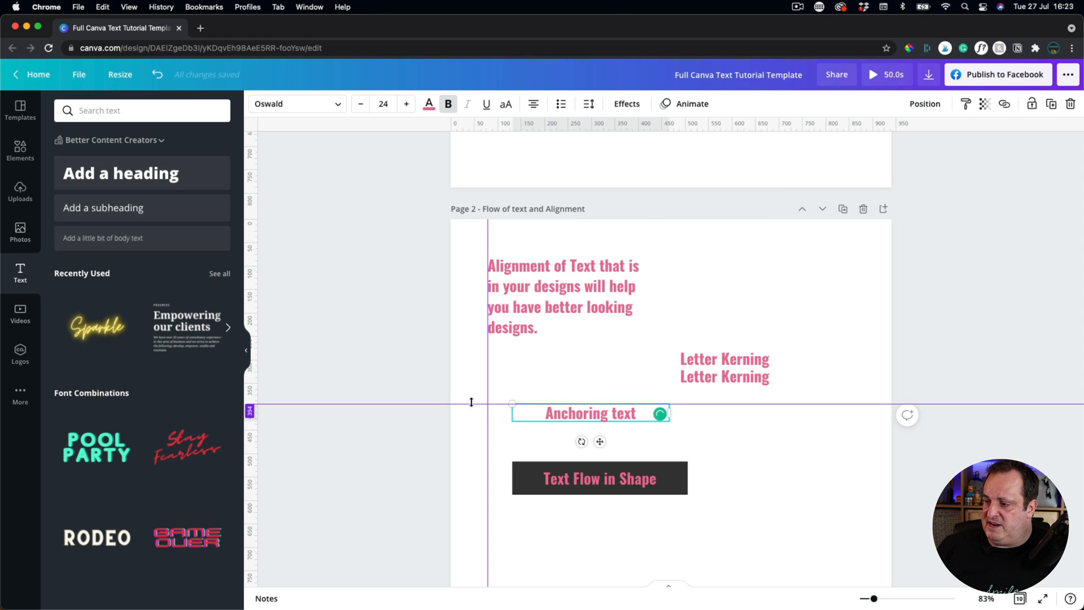
left_click(592, 413)
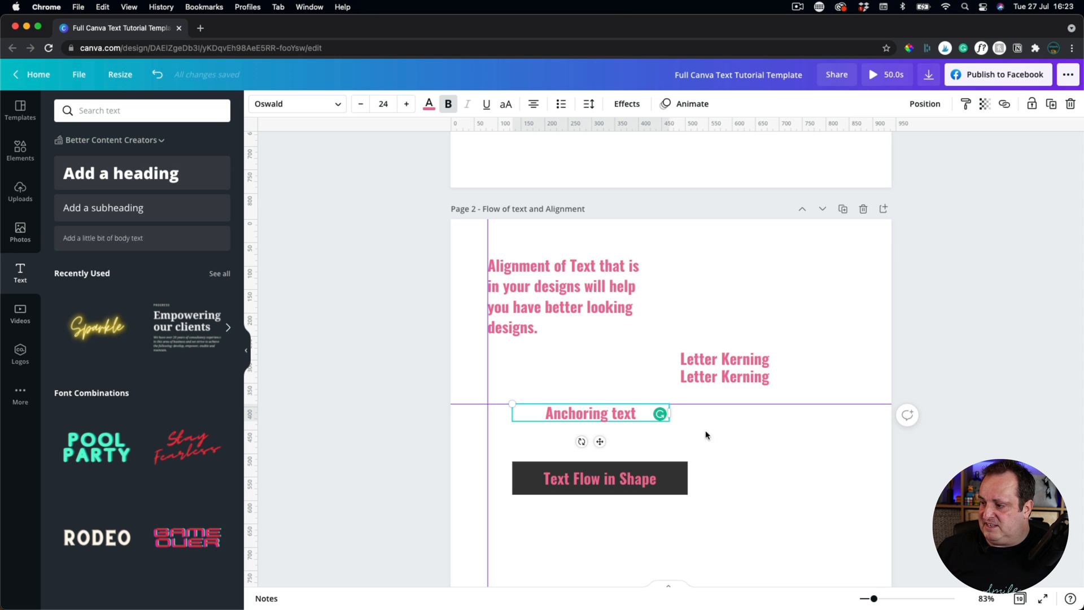
Type 'that will move down as I type' as a test, then delete it.
left_click(636, 417)
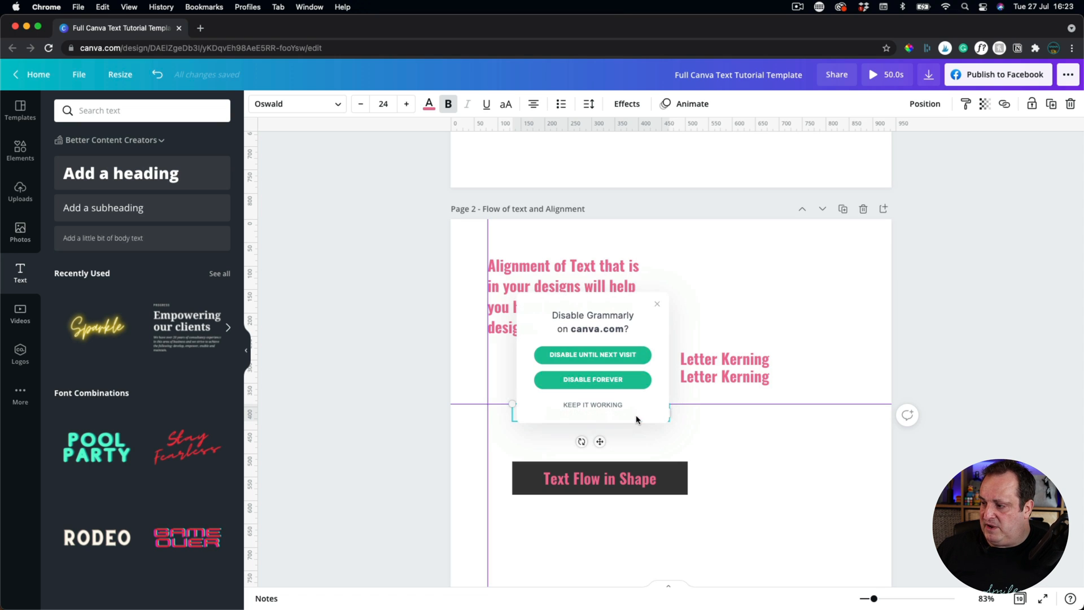
left_click(656, 304)
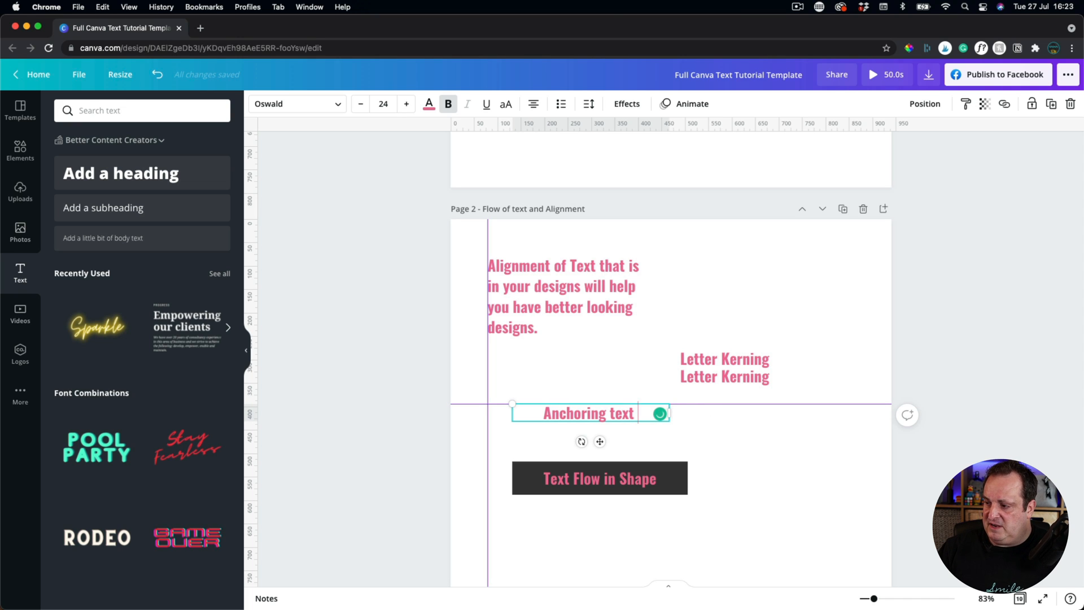
type("that")
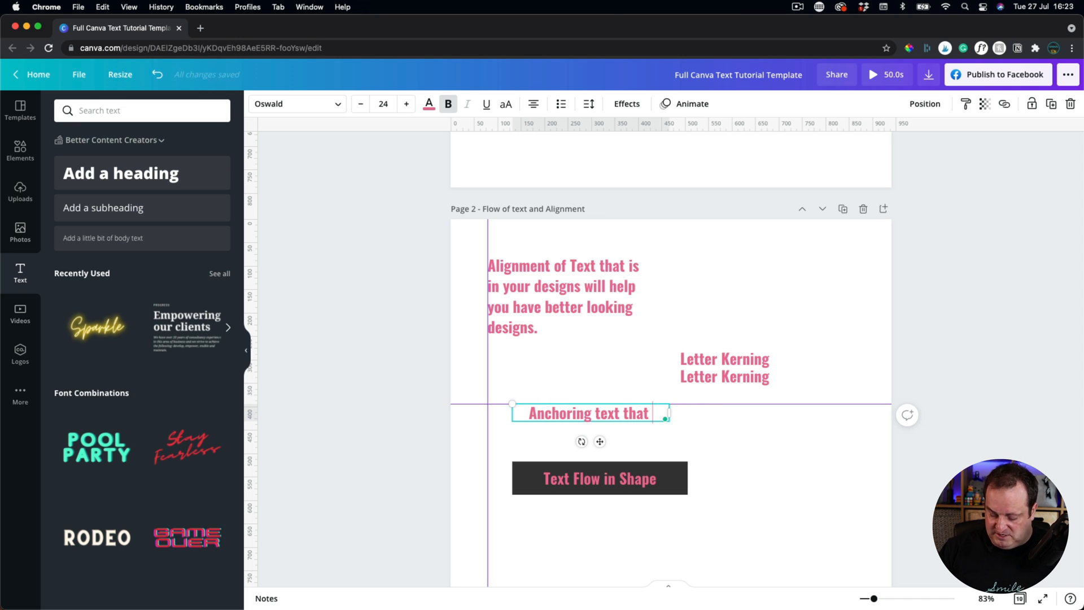
type(" will move ")
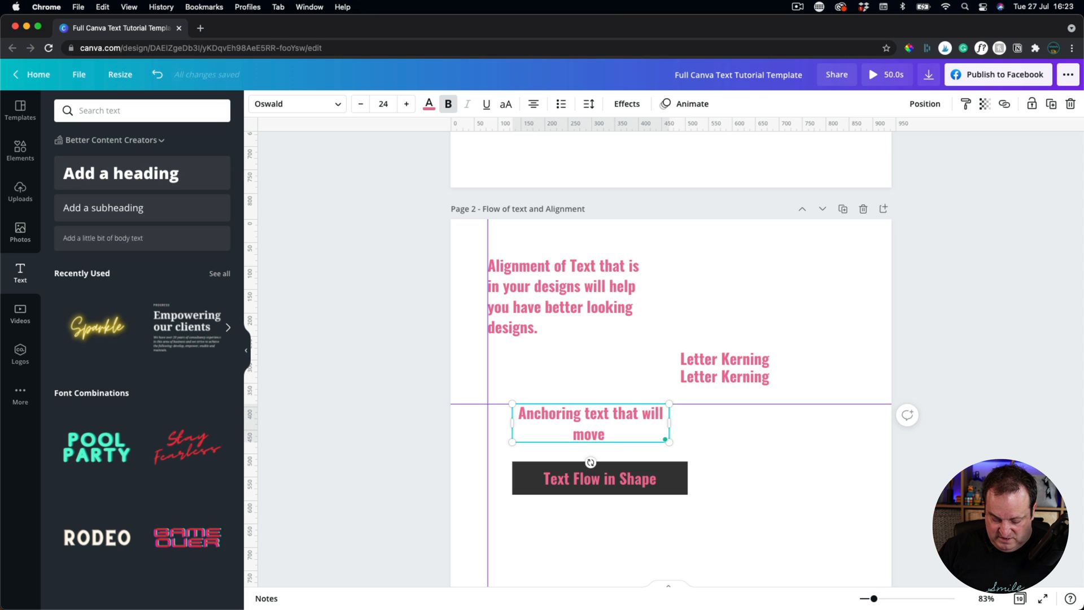
type("down as I ")
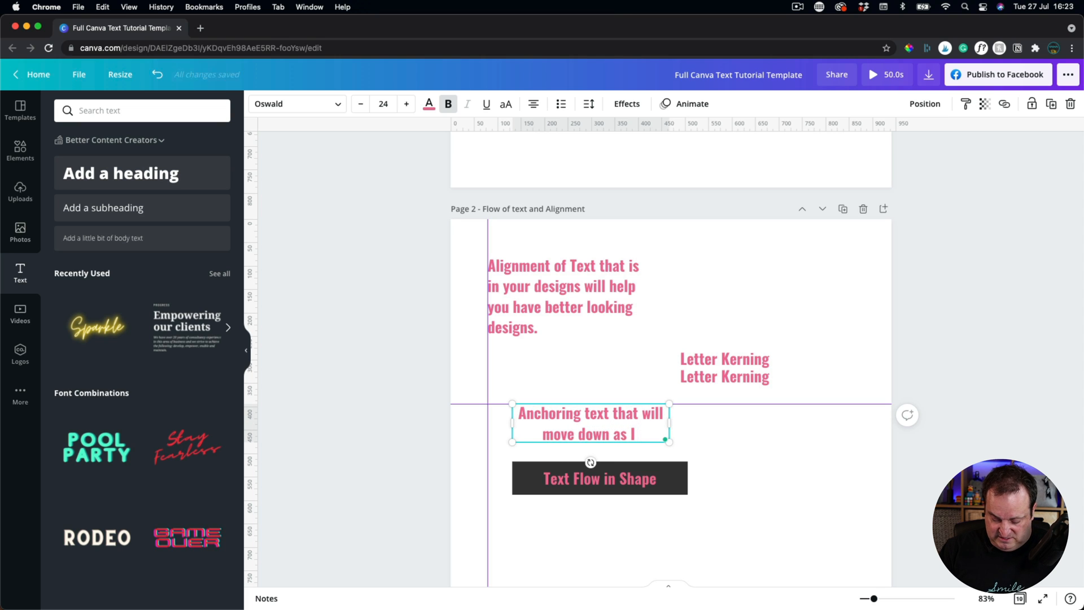
type("type")
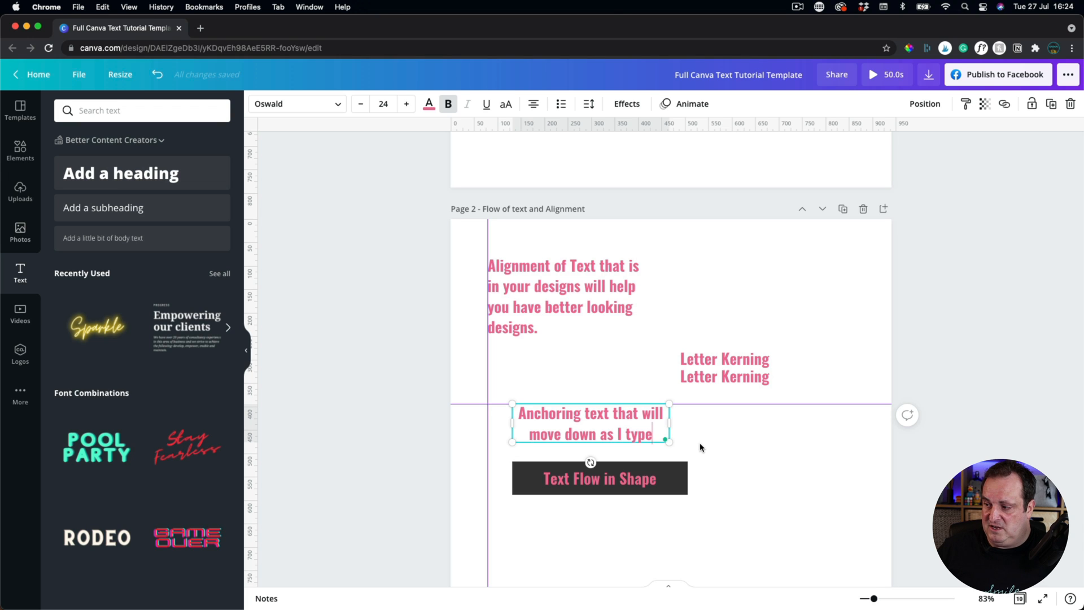
left_click(621, 417, "shift")
key("BackSpace")
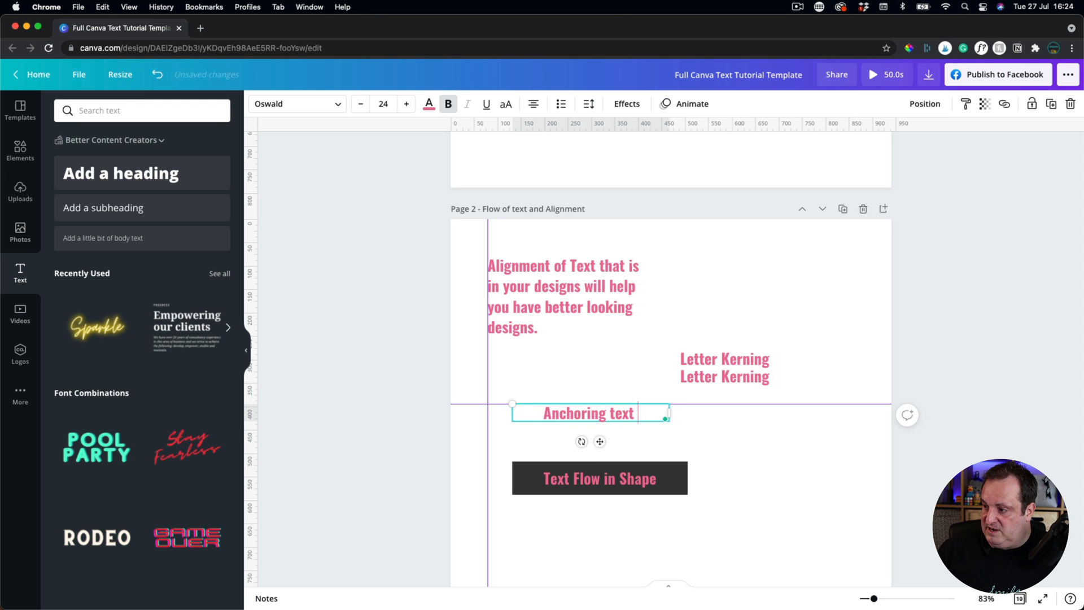
Remove the trailing space and anchor the Anchoring text box at its middle.
key("BackSpace")
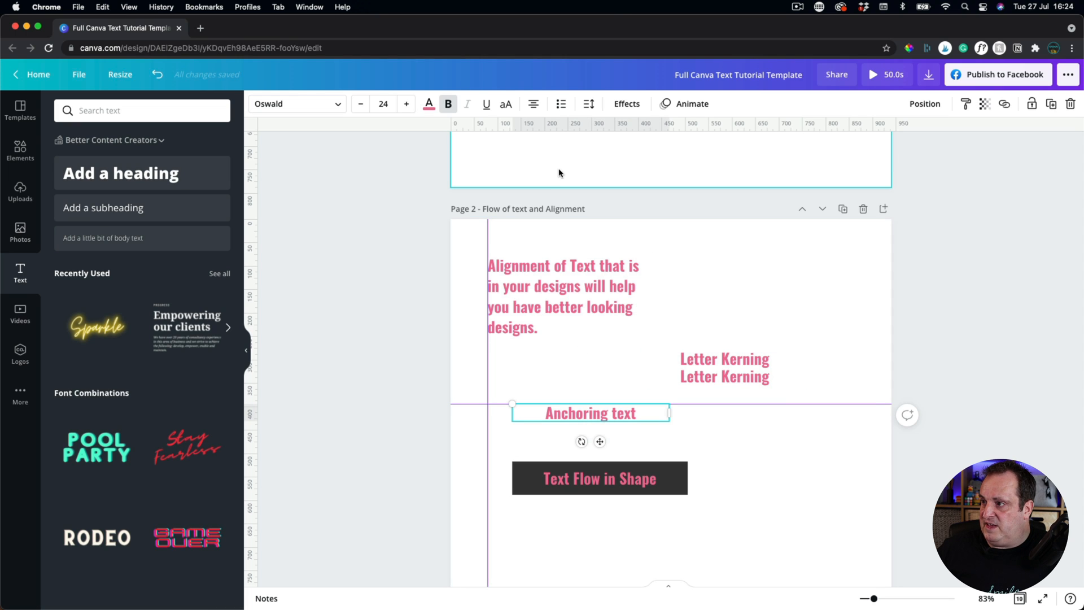
left_click(589, 105)
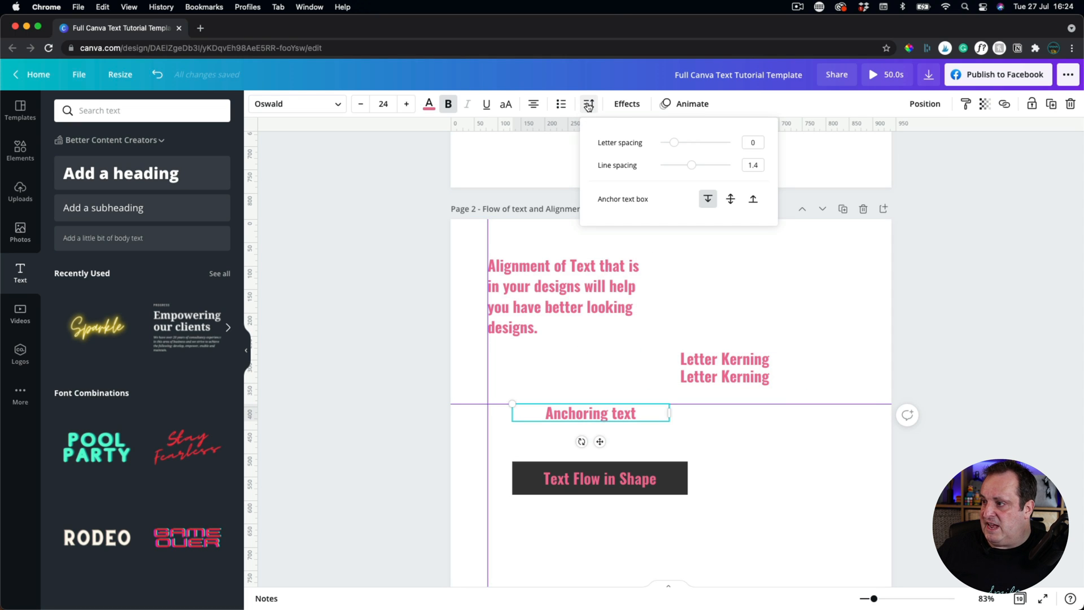
left_click(729, 200)
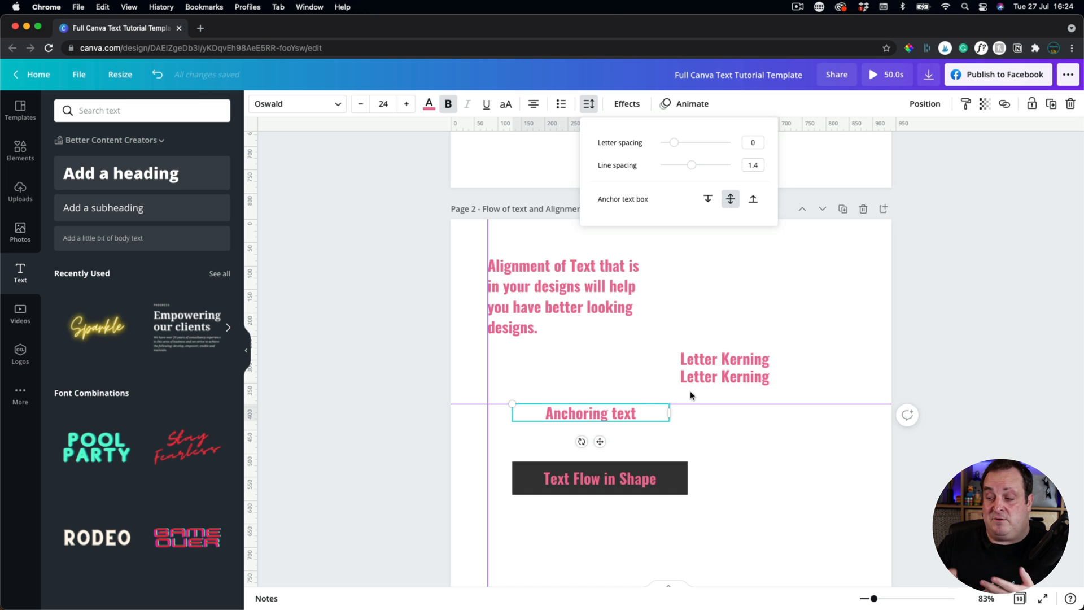
Add ' that moves out from the middle', correcting 'form' to 'from'.
left_click(649, 412)
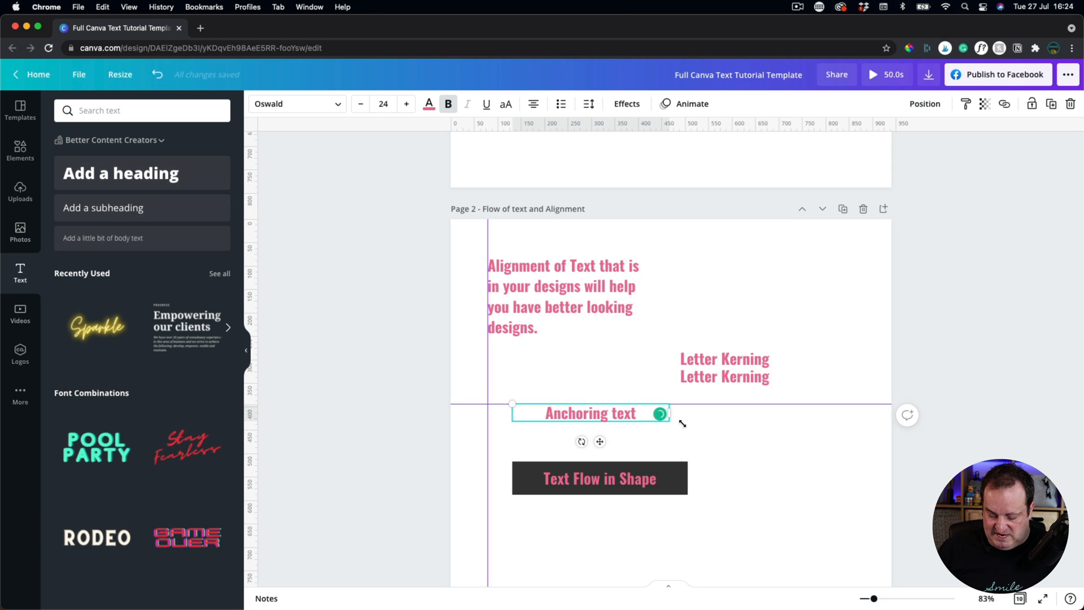
type("that moves our")
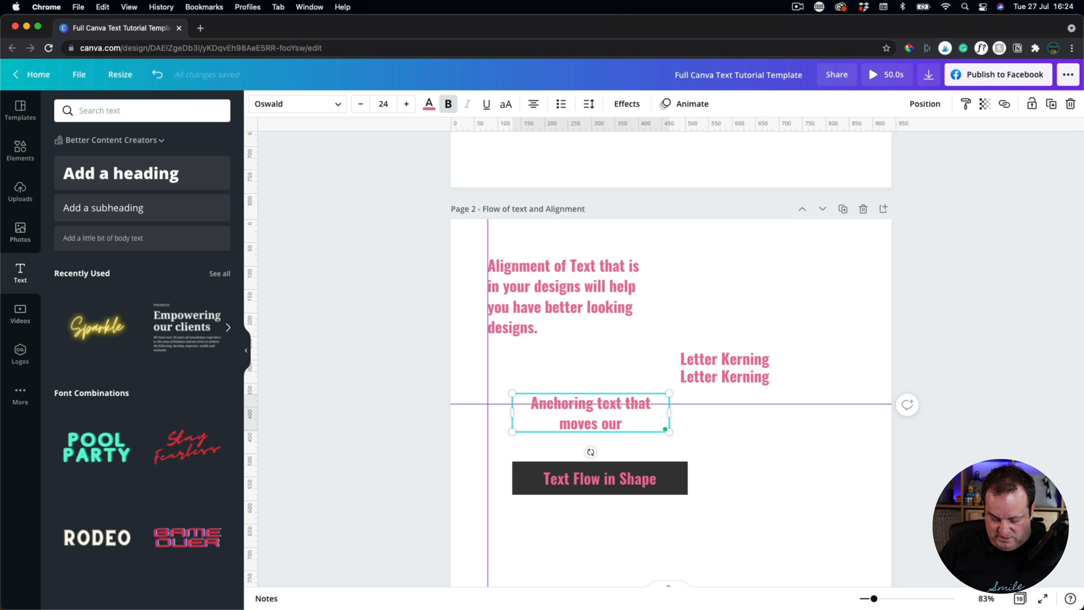
key("BackSpace")
type("t form th")
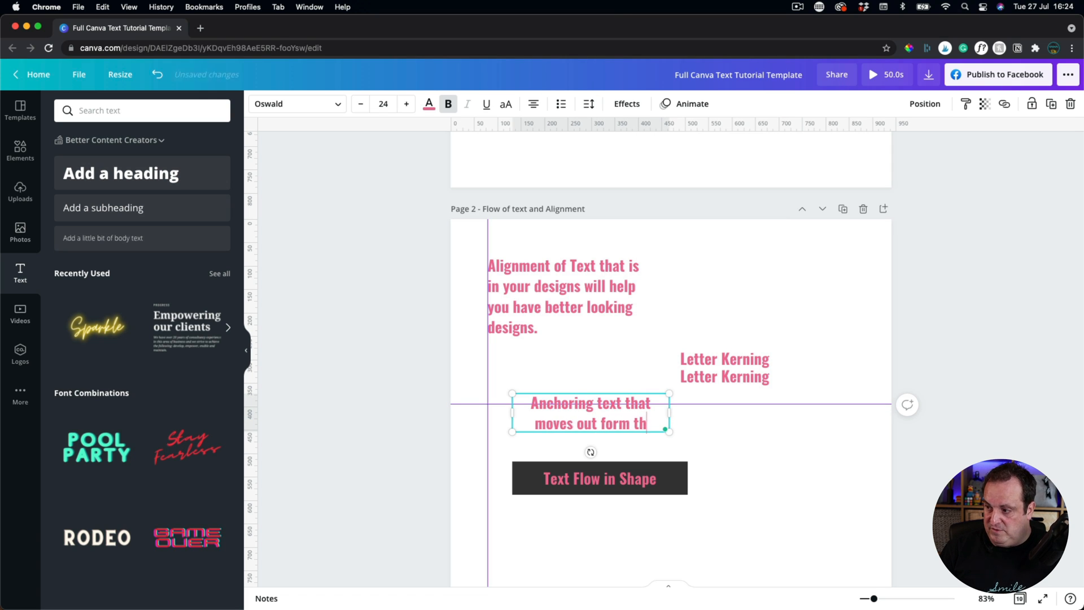
type("e middlw")
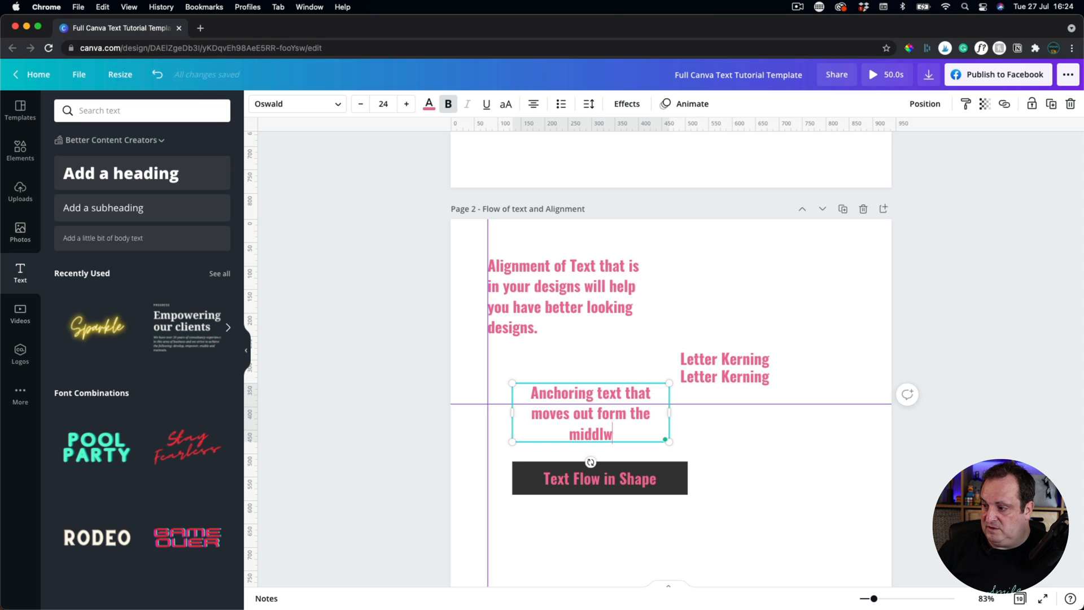
key("BackSpace")
type("e")
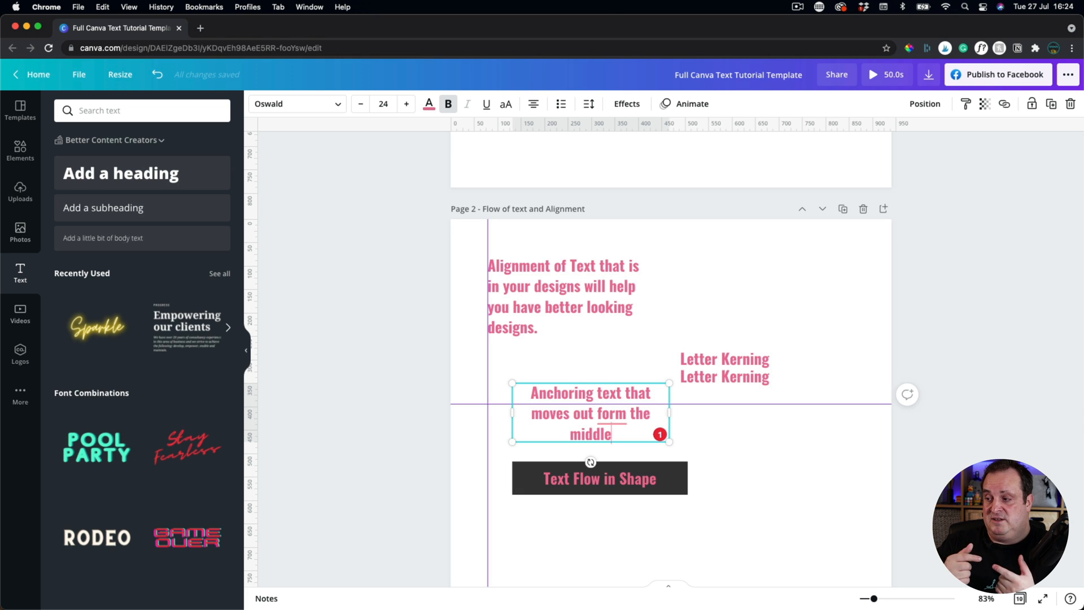
left_click(610, 413)
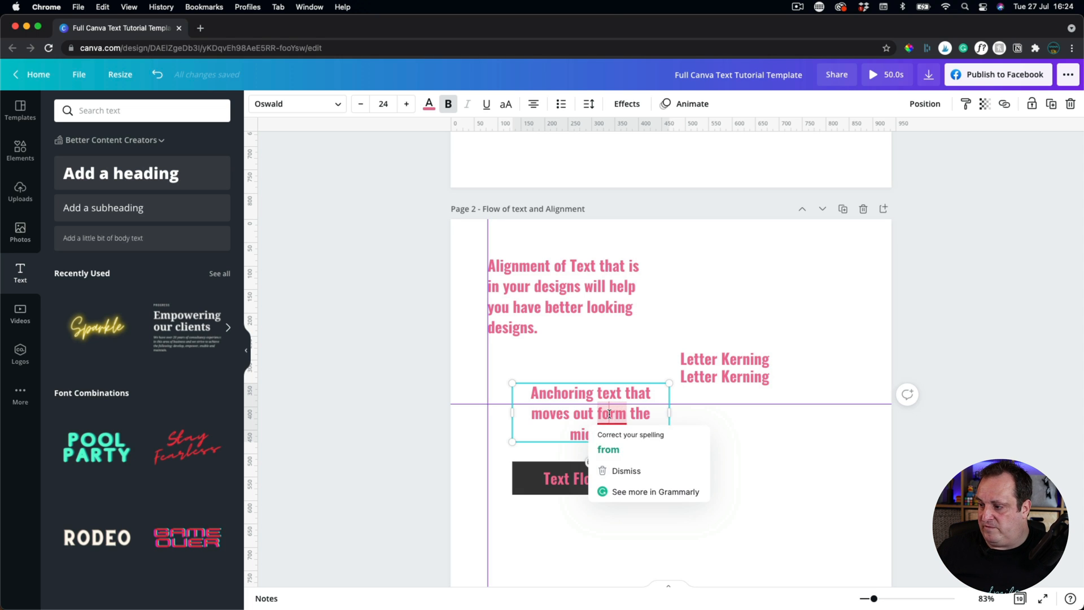
left_click(629, 446)
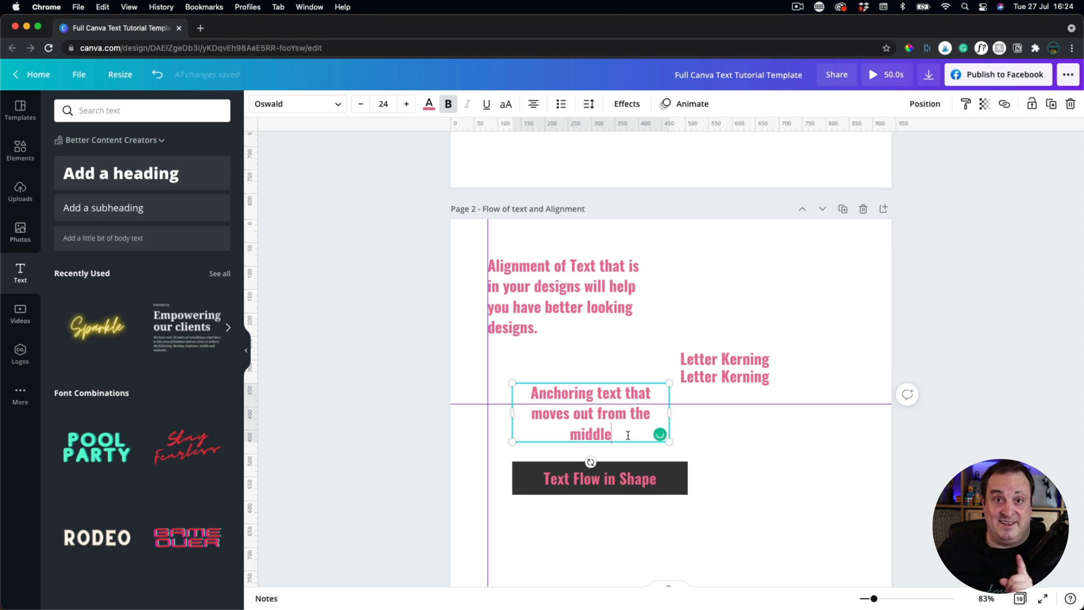
left_click(764, 451)
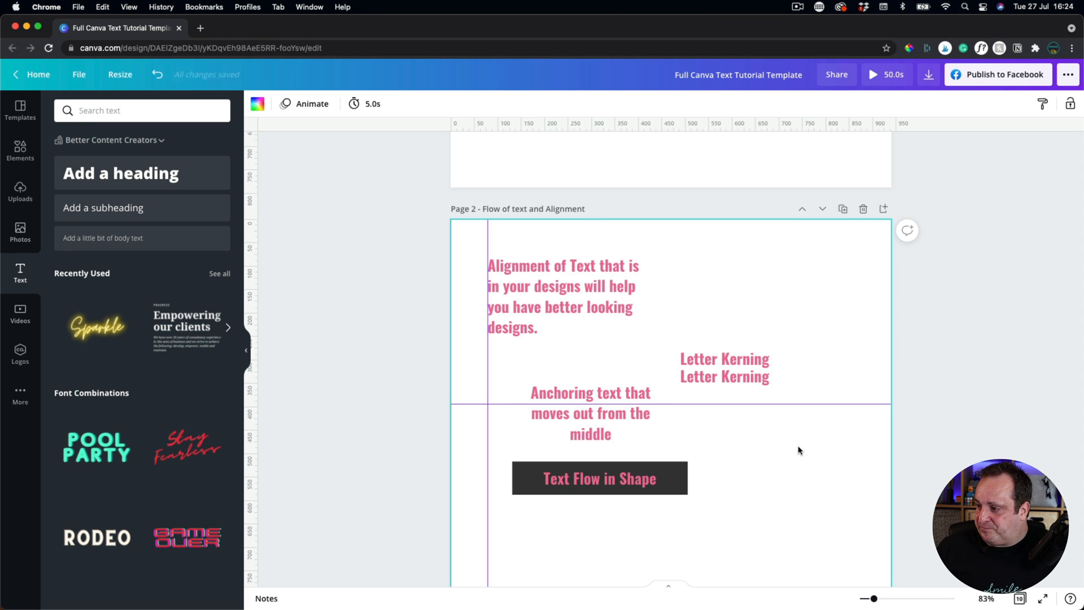
Delete the added words so the box reads just 'Anchoring text'.
left_click(571, 419)
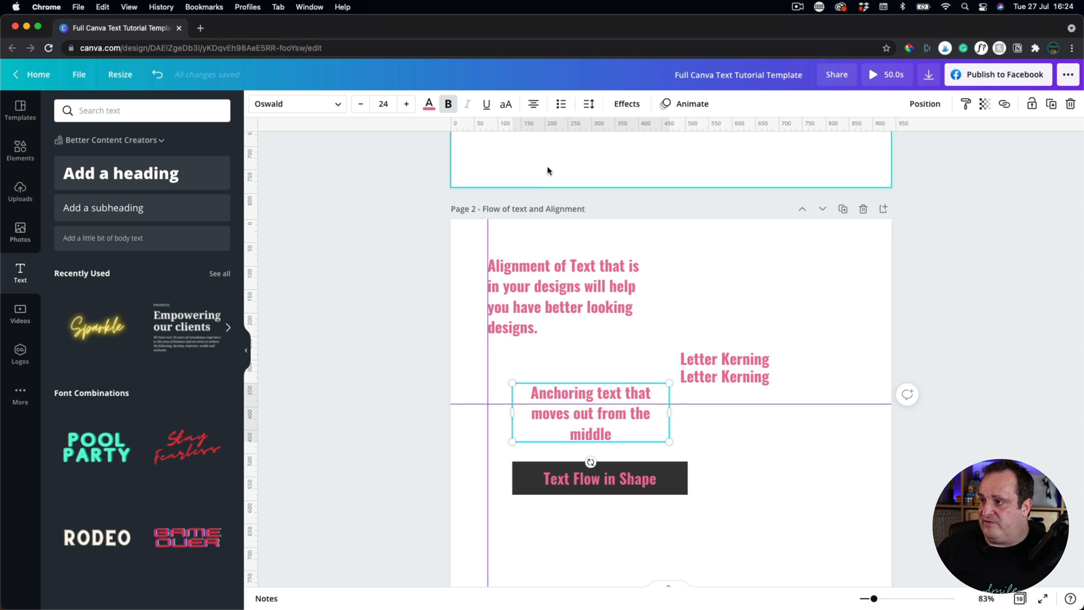
key("Escape")
left_click(626, 394)
left_click(625, 394)
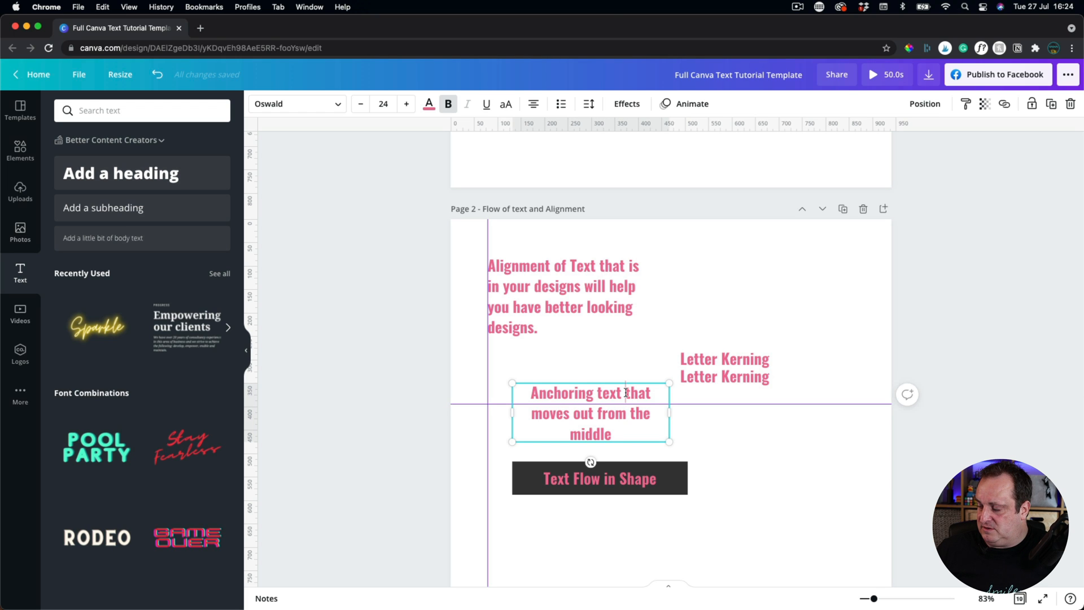
left_click(611, 431, "shift")
key("BackSpace")
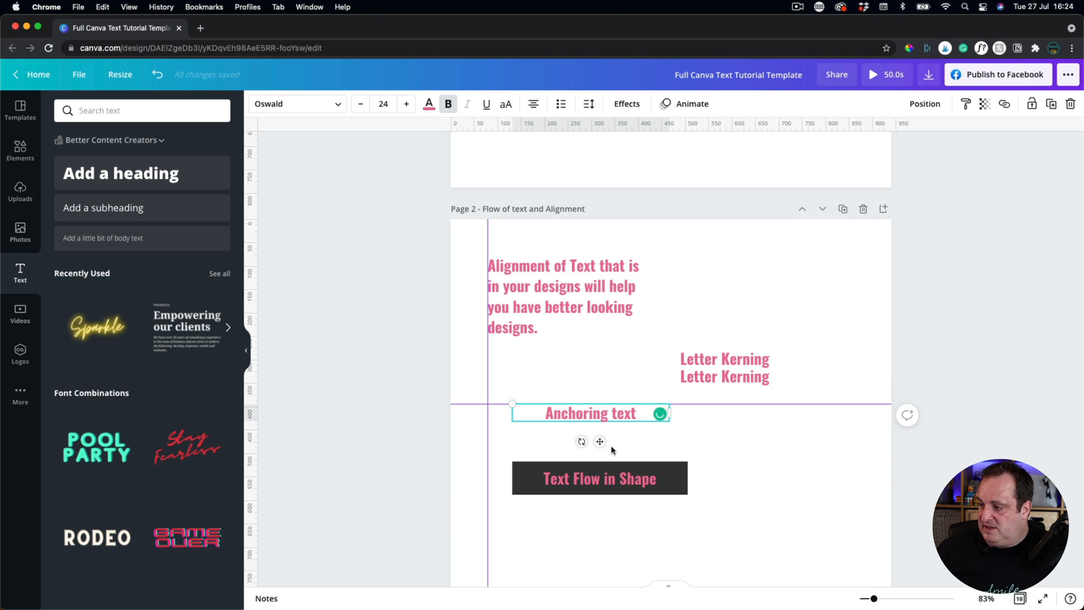
Anchor the Anchoring text box to its bottom and move the guide just below it.
left_click(626, 441)
left_click(625, 413)
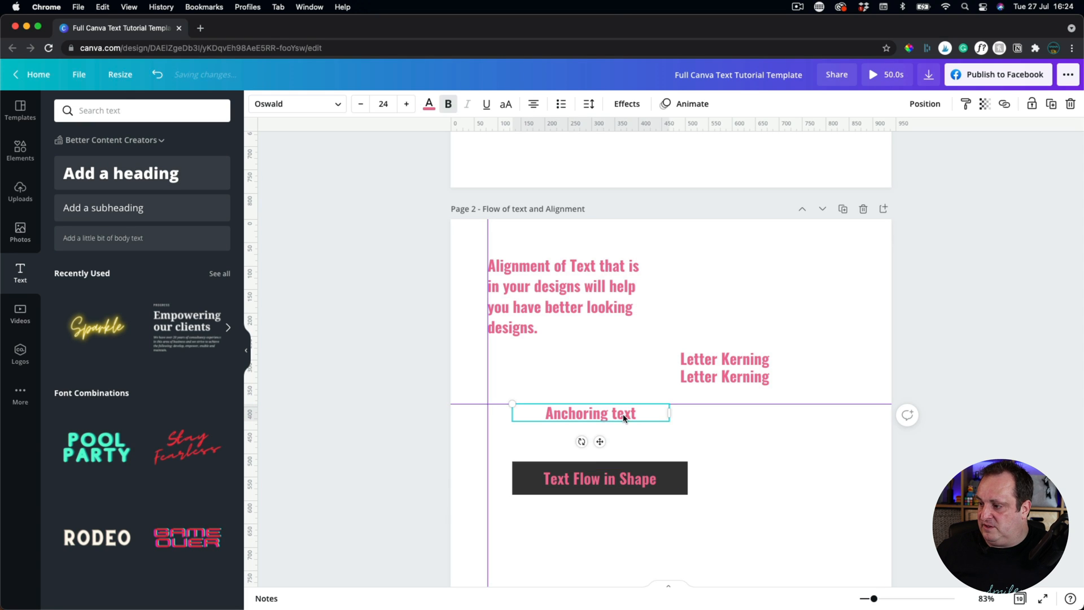
left_click(589, 104)
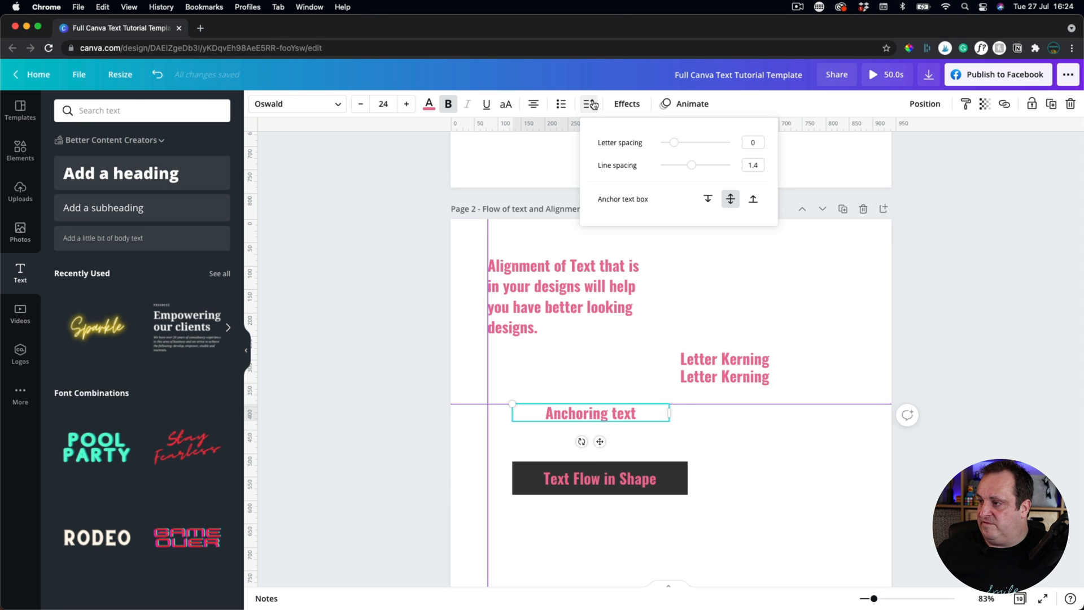
left_click(754, 202)
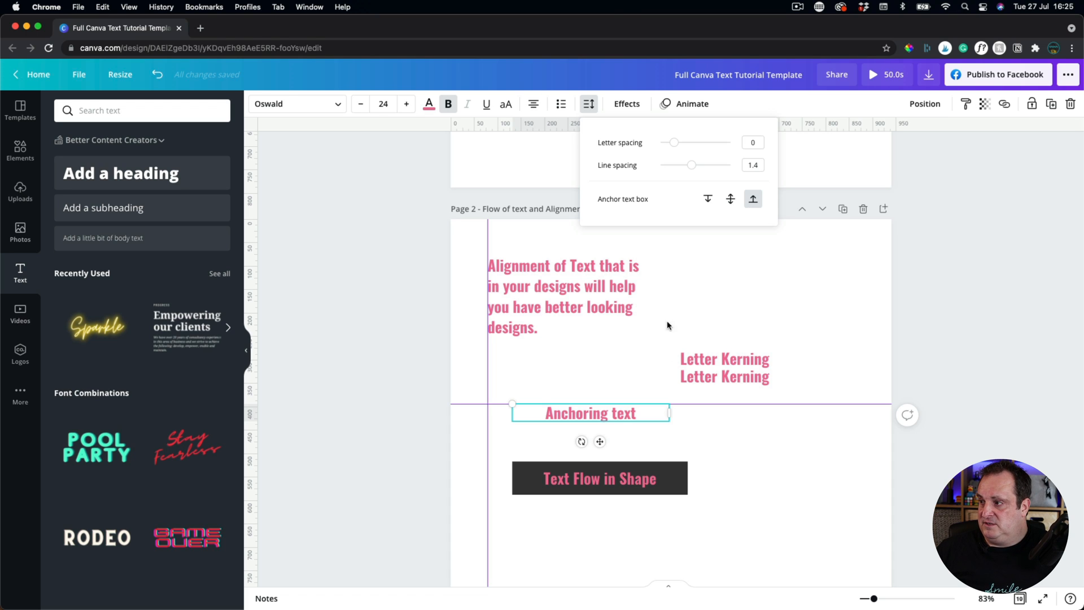
left_click(619, 399)
left_click(594, 414)
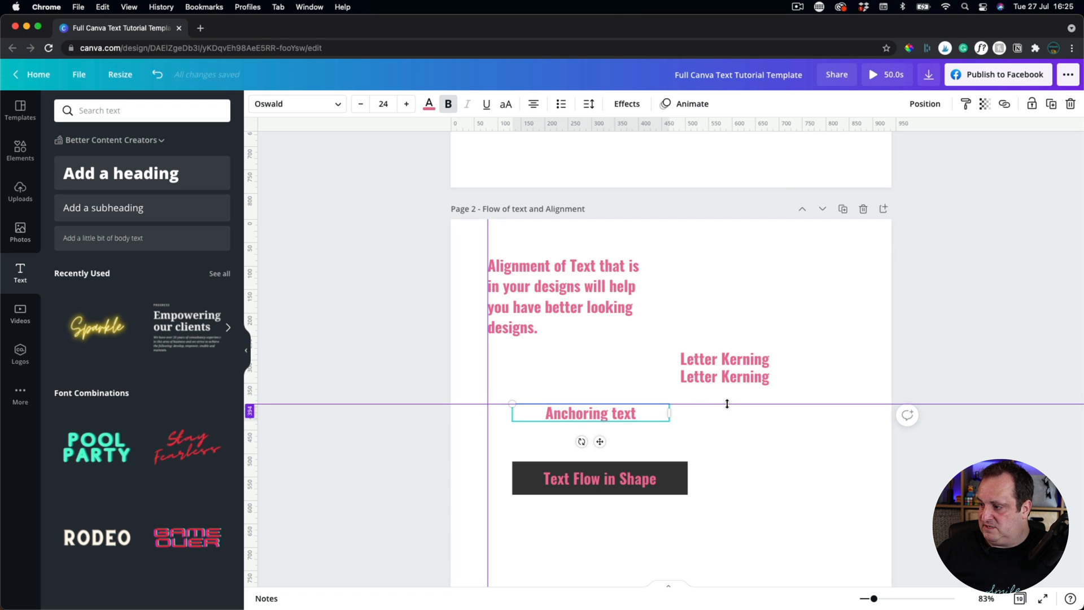
left_click_drag(725, 404, 726, 421)
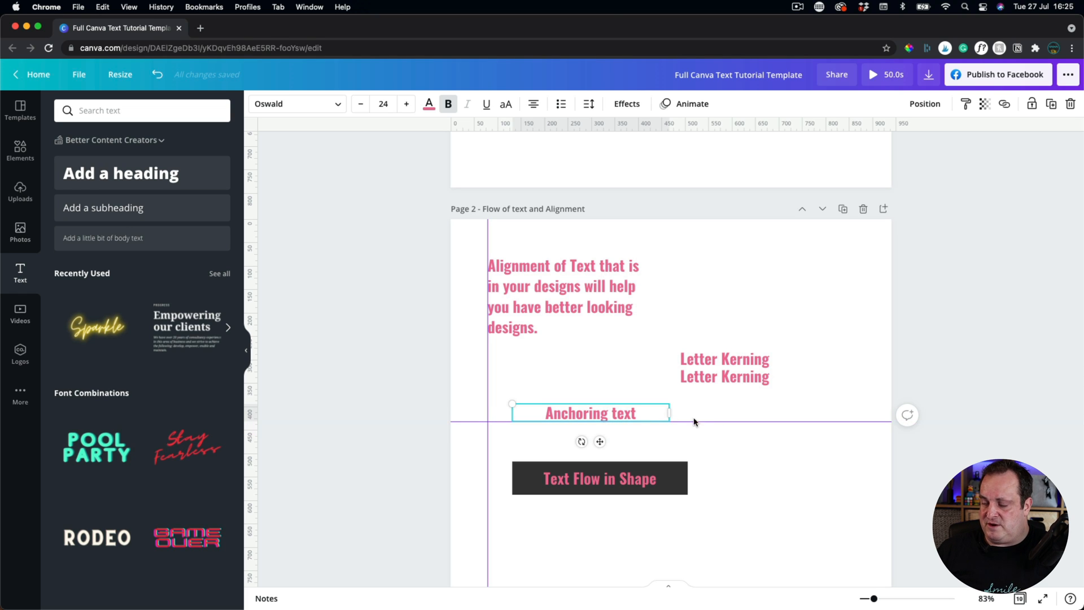
Add 'from the bottom upwards.' so the box grows upward to two lines.
left_click(615, 416)
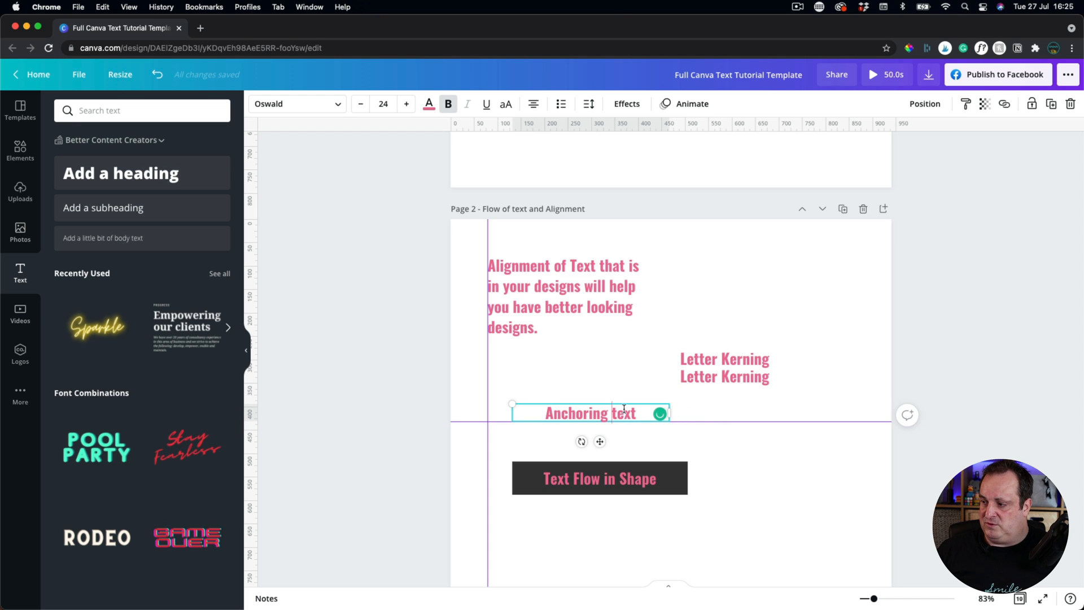
type("from the bot")
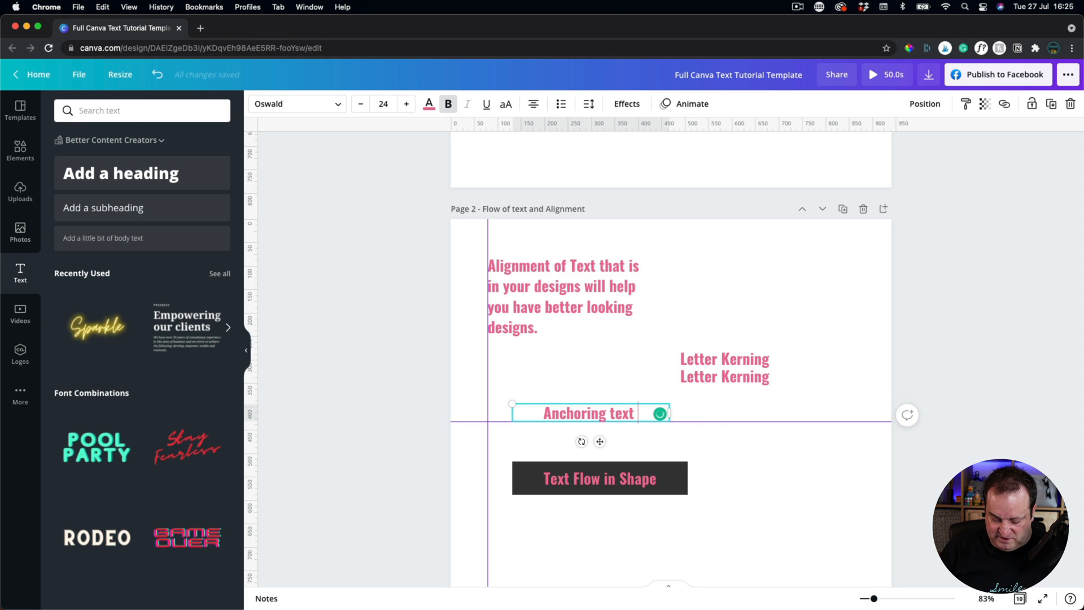
type("tom ")
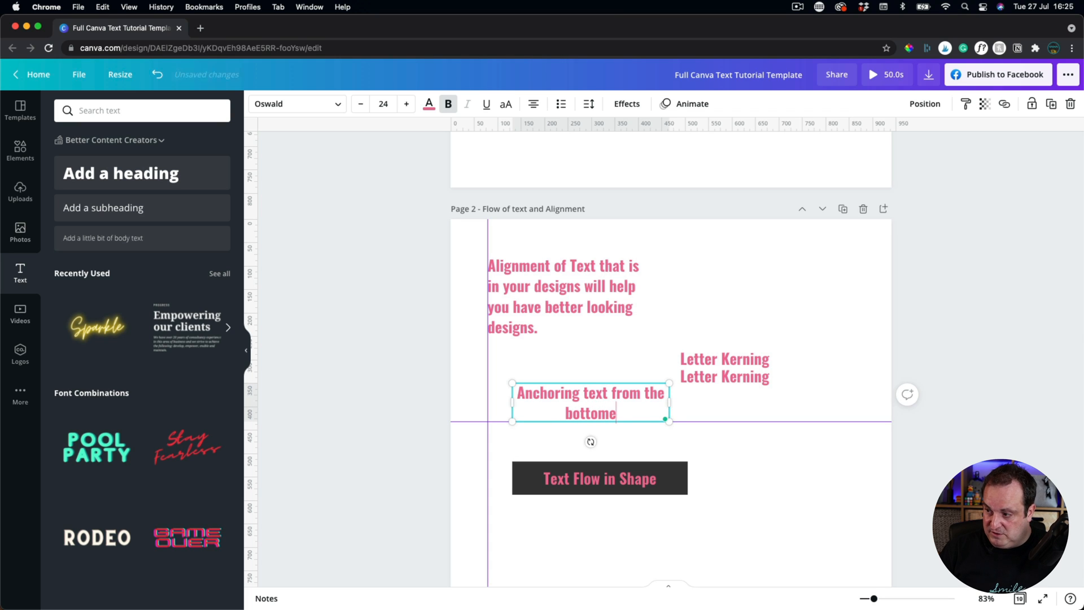
type("upwards.")
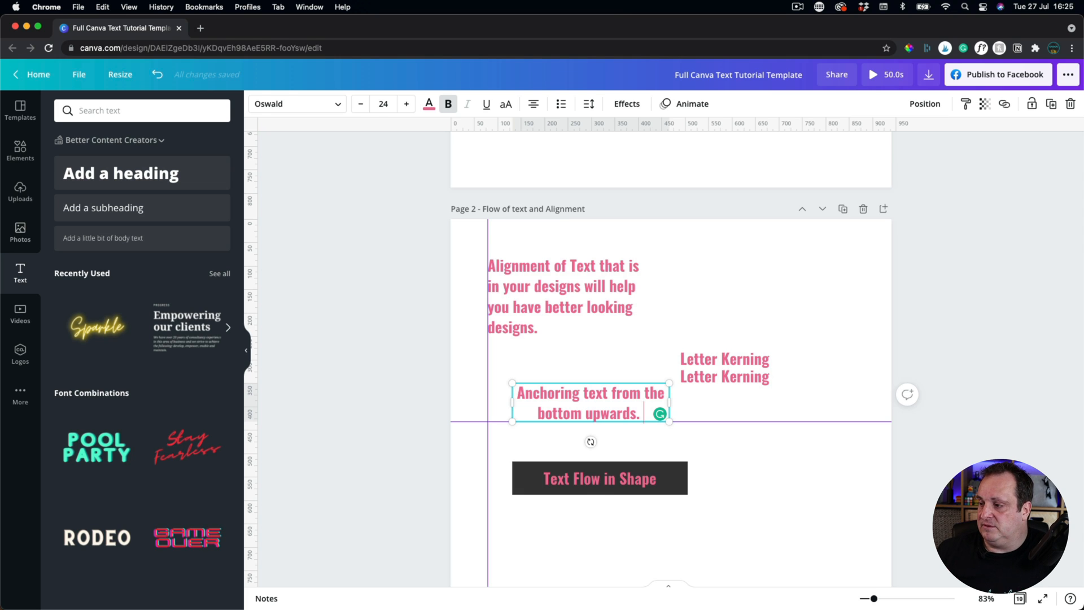
scroll(591, 476, "down", 2)
left_click(590, 476)
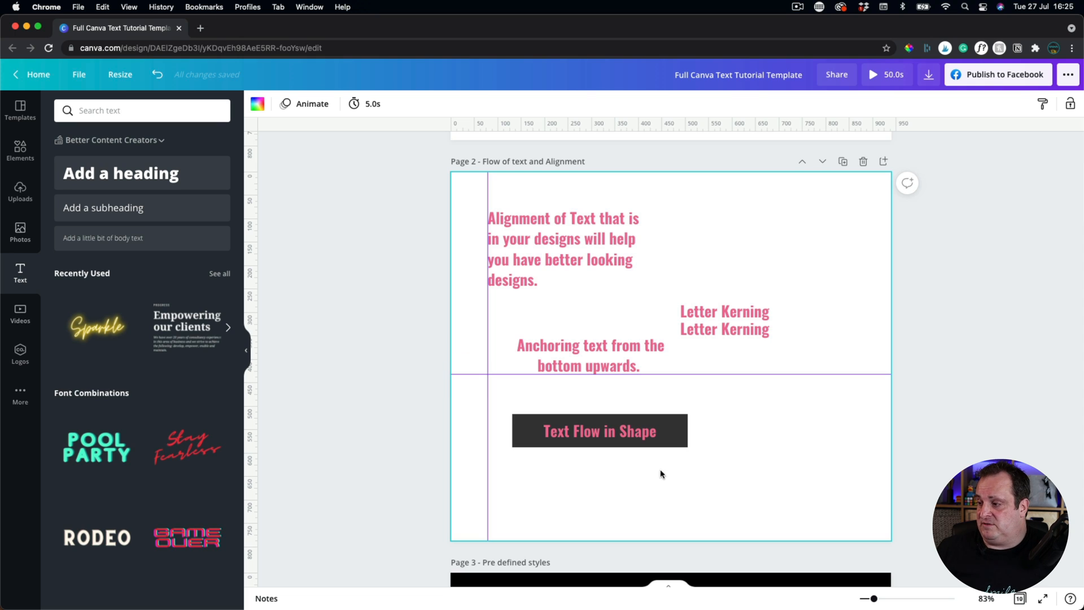
Select the dark rectangle and browse Elements > Lines & Shapes.
scroll(583, 449, "up", 1)
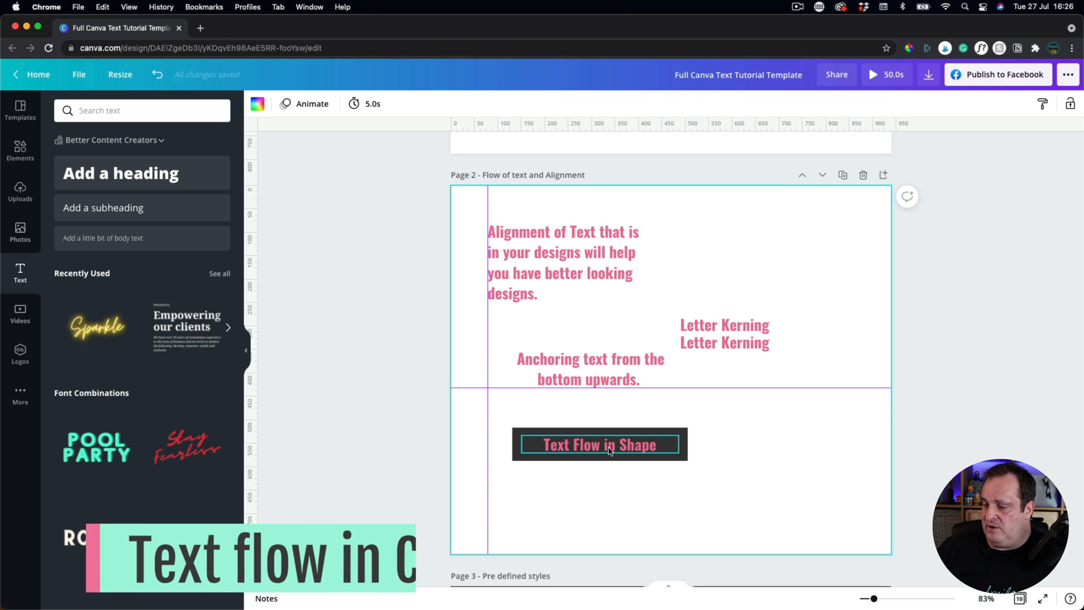
left_click(607, 446)
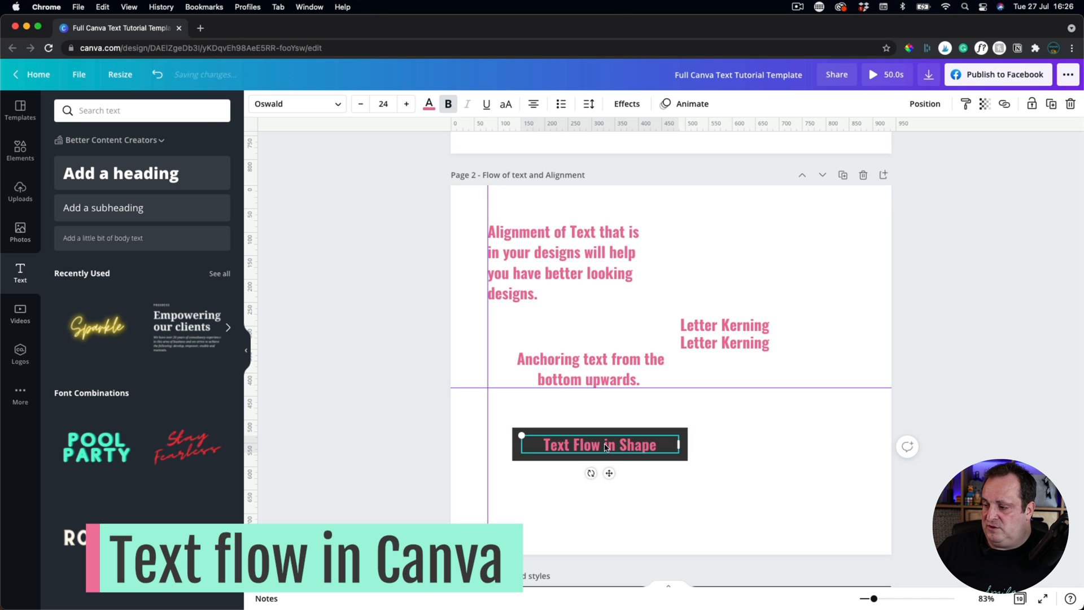
left_click(553, 430)
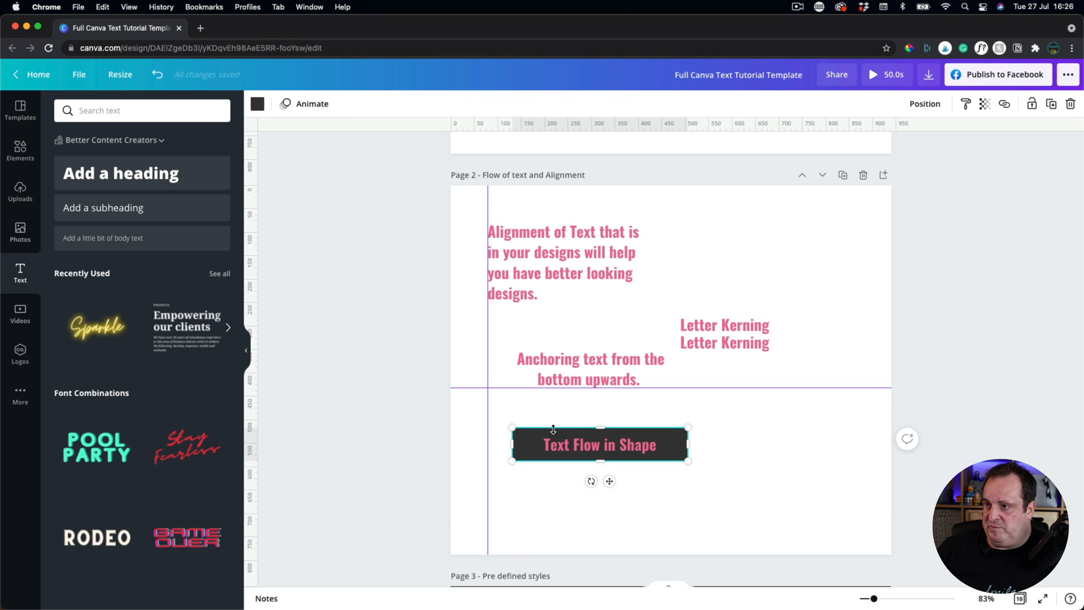
left_click(20, 150)
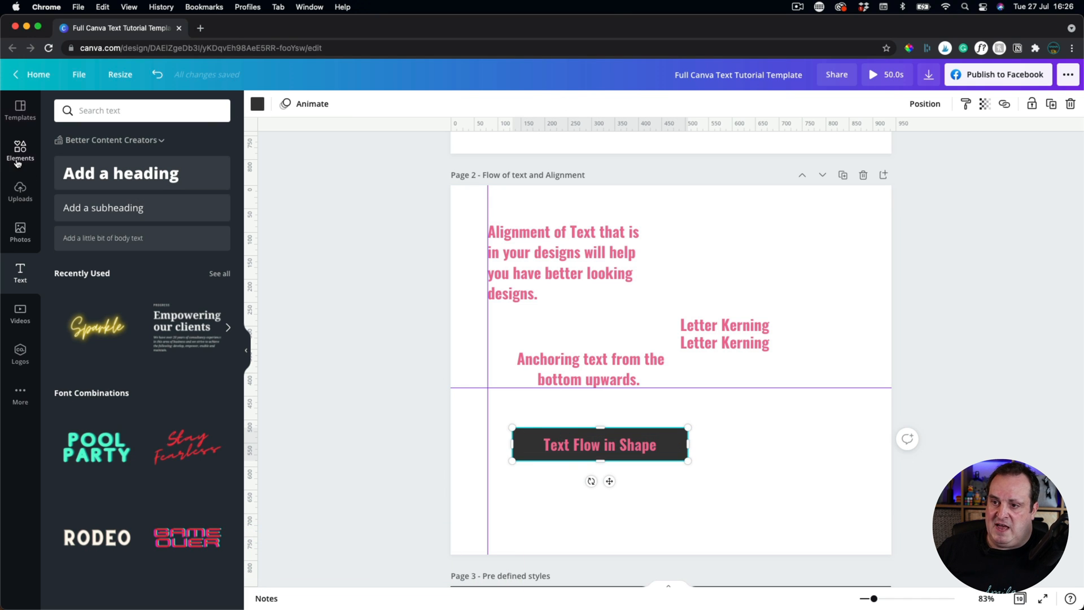
left_click(219, 248)
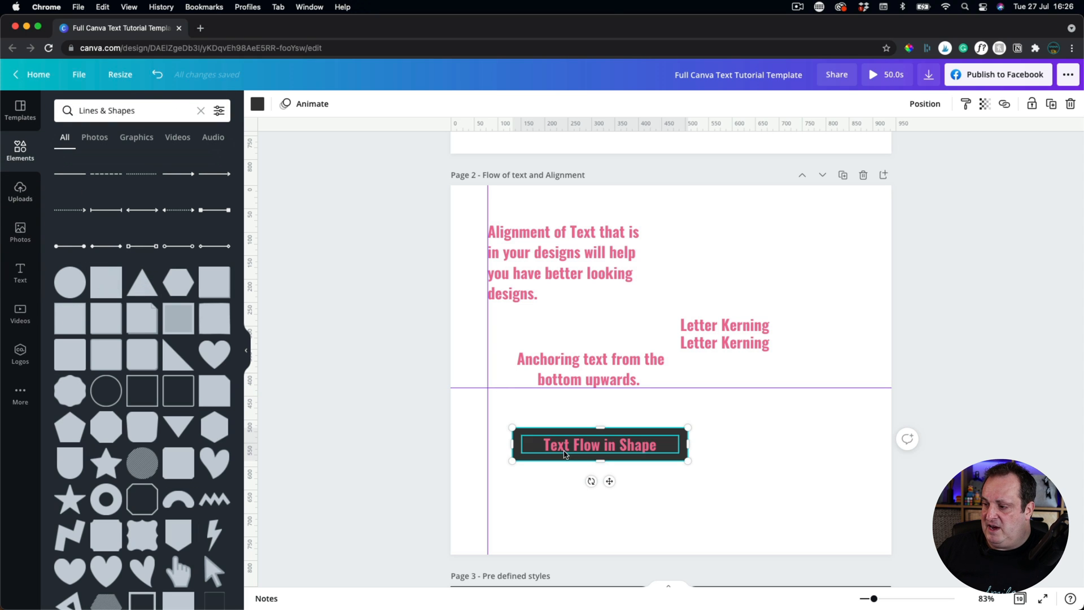
left_click(246, 350)
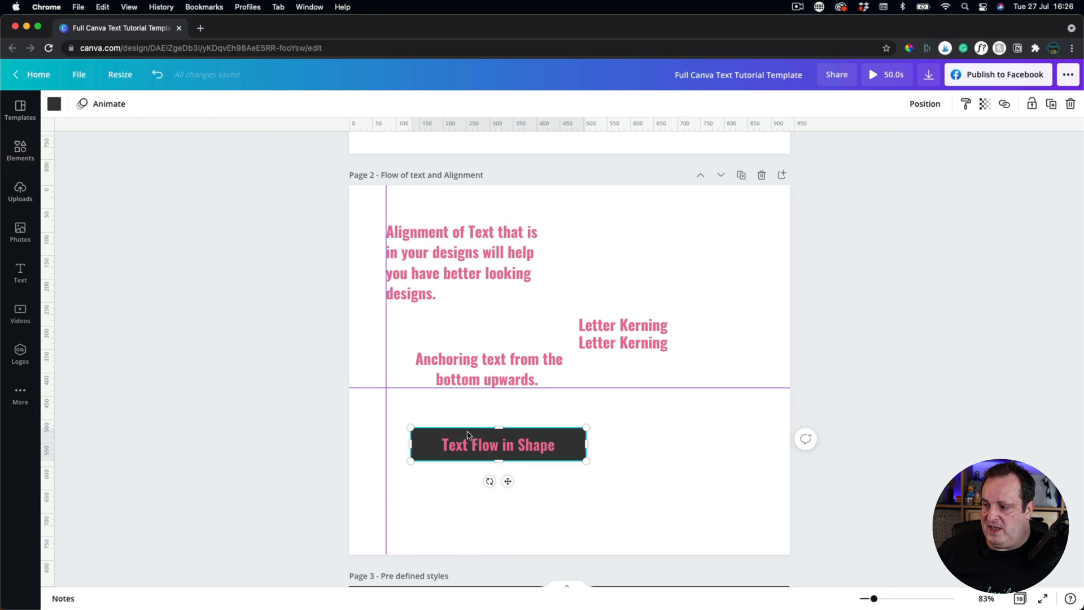
left_click(626, 442)
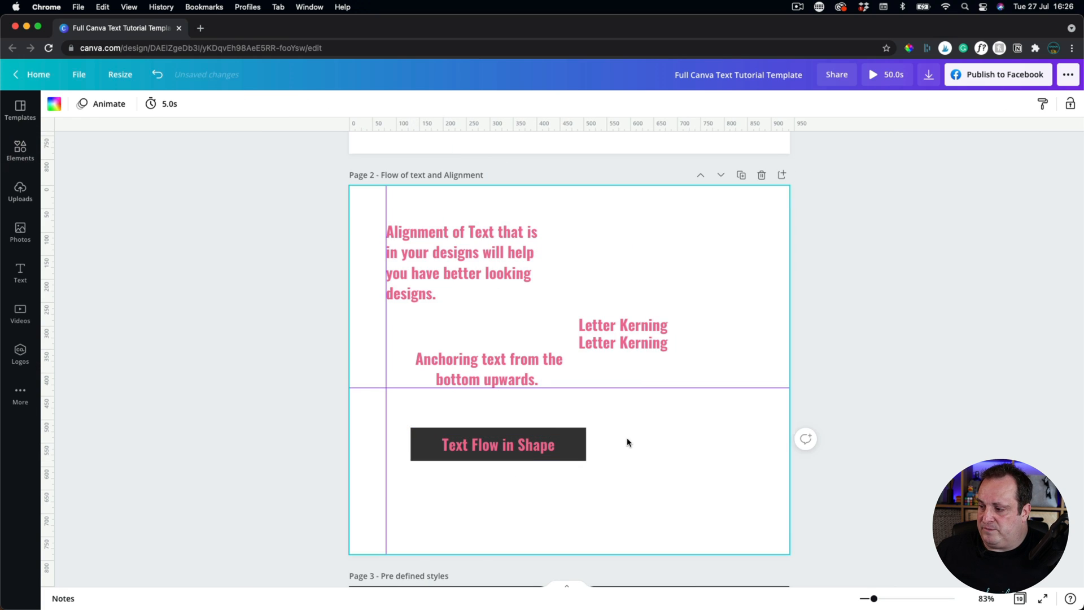
left_click(552, 432)
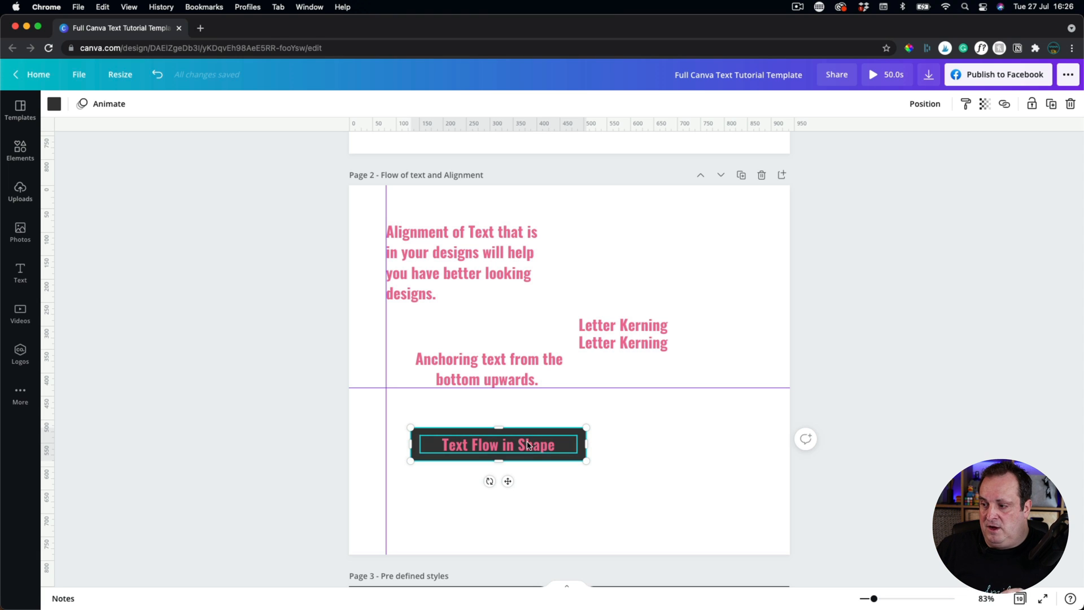
Keep 'Text Flow in Shape' on one line, then select the rectangle with its text.
left_click(605, 430)
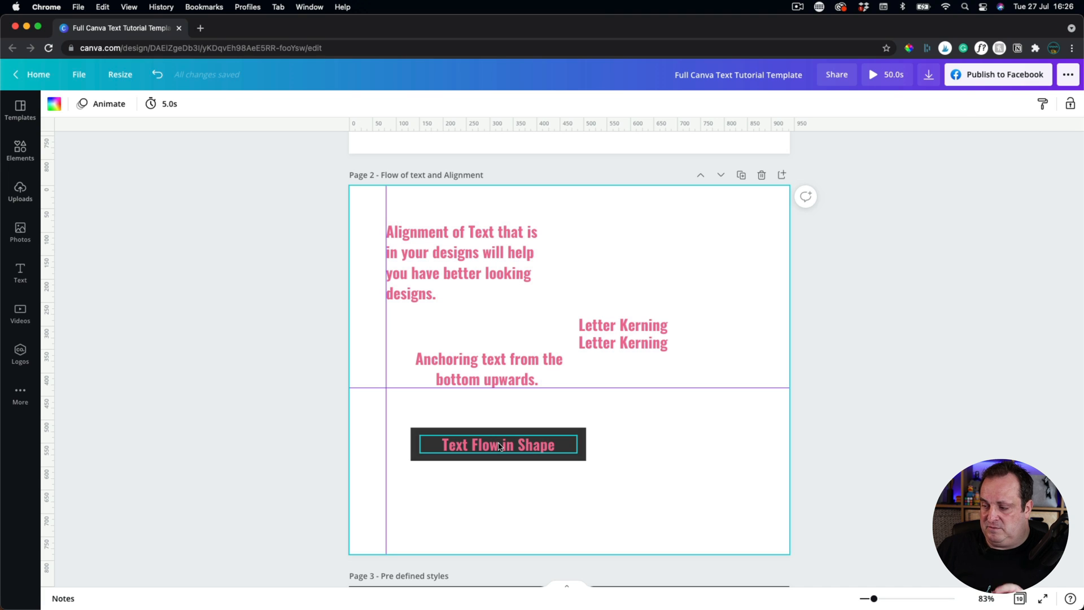
double_click(499, 447)
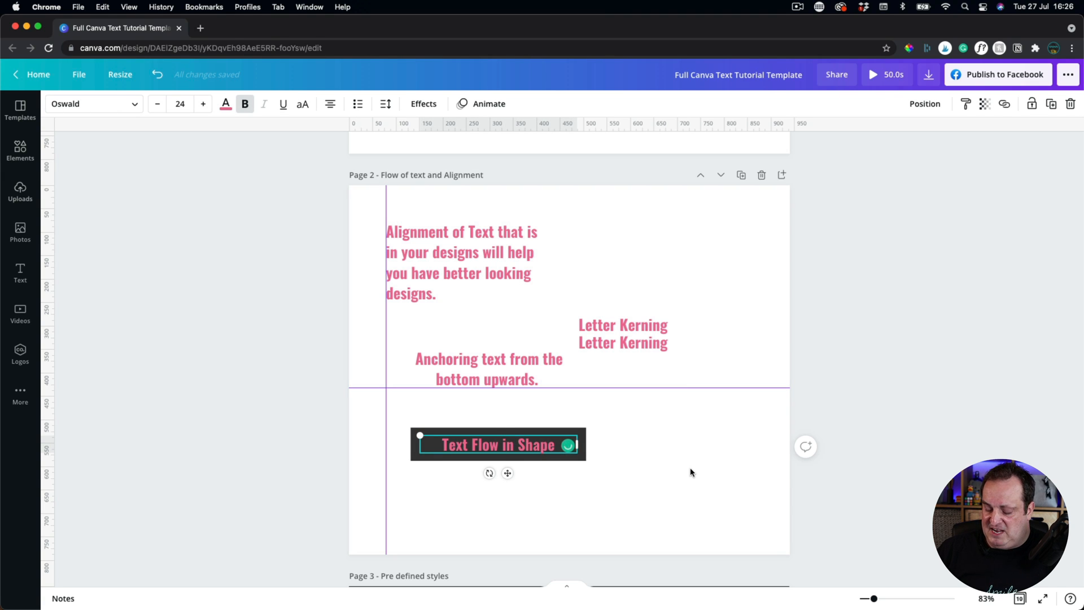
key("Return")
key("Return")
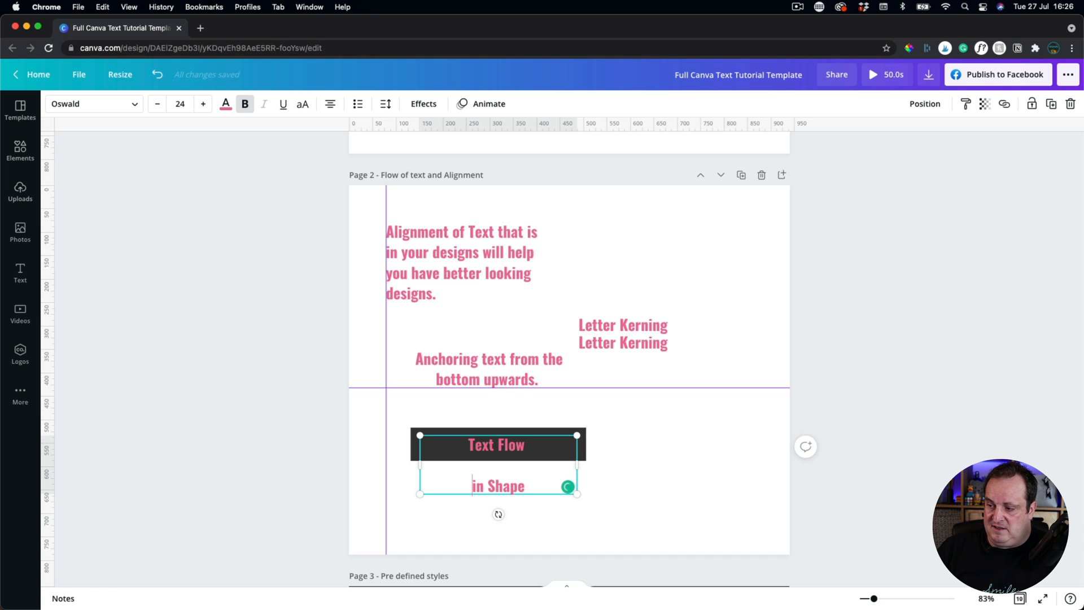
key("BackSpace")
key("BackSpace")
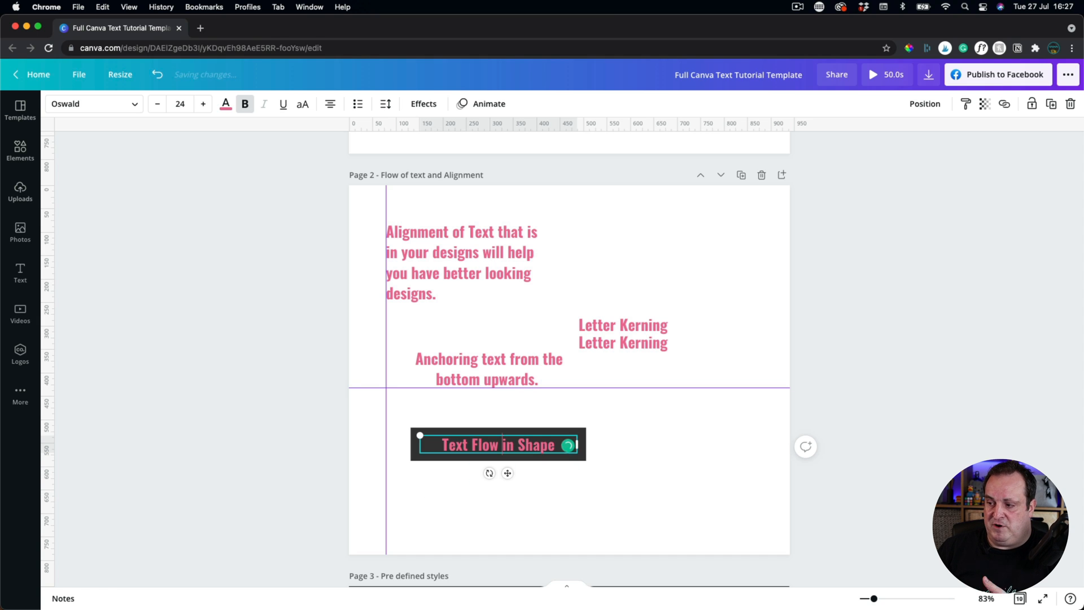
left_click(721, 469)
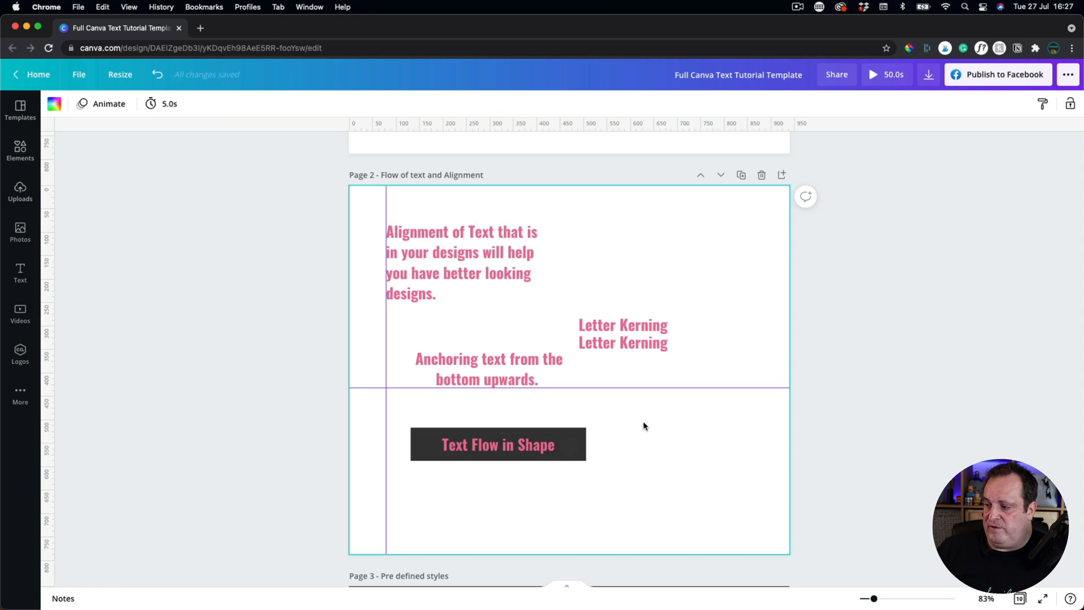
left_click(477, 430)
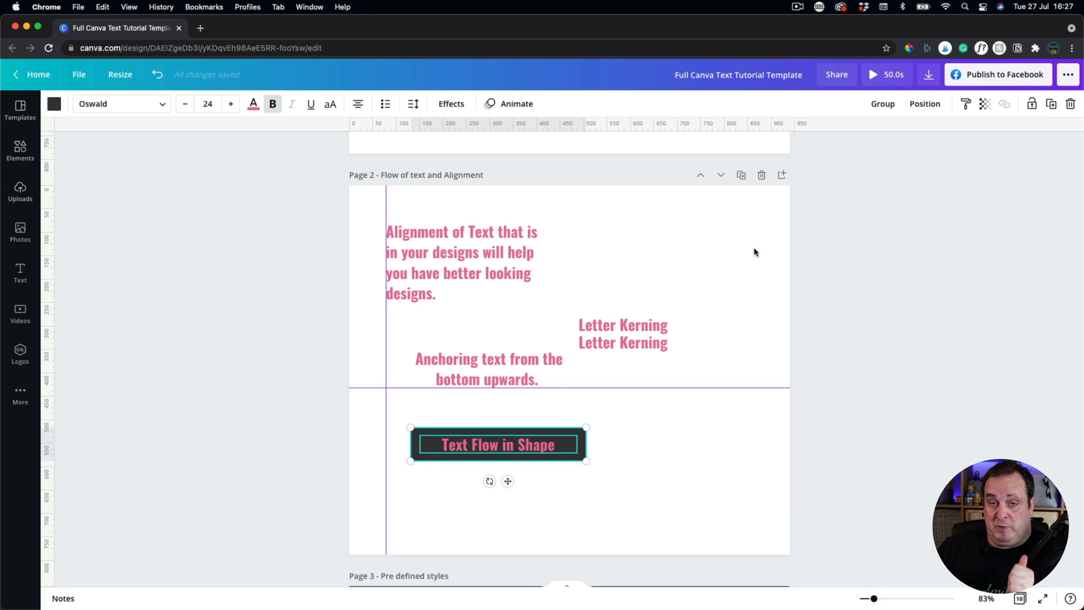
Group the rectangle and text, then append 'where the box expands. You can type more text.'.
left_click(888, 106)
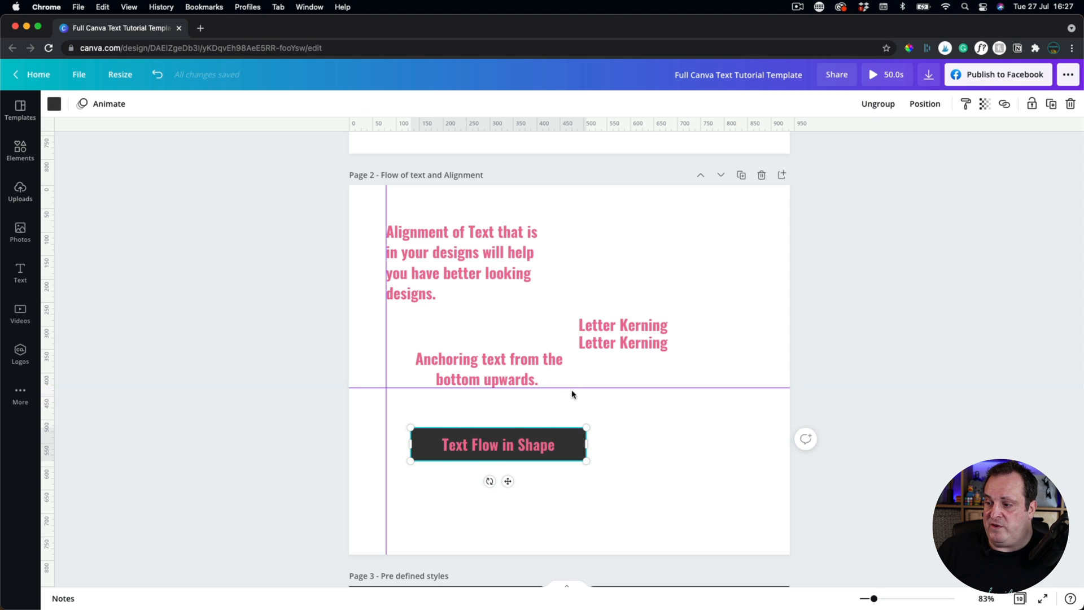
left_click(489, 445)
left_click(502, 446)
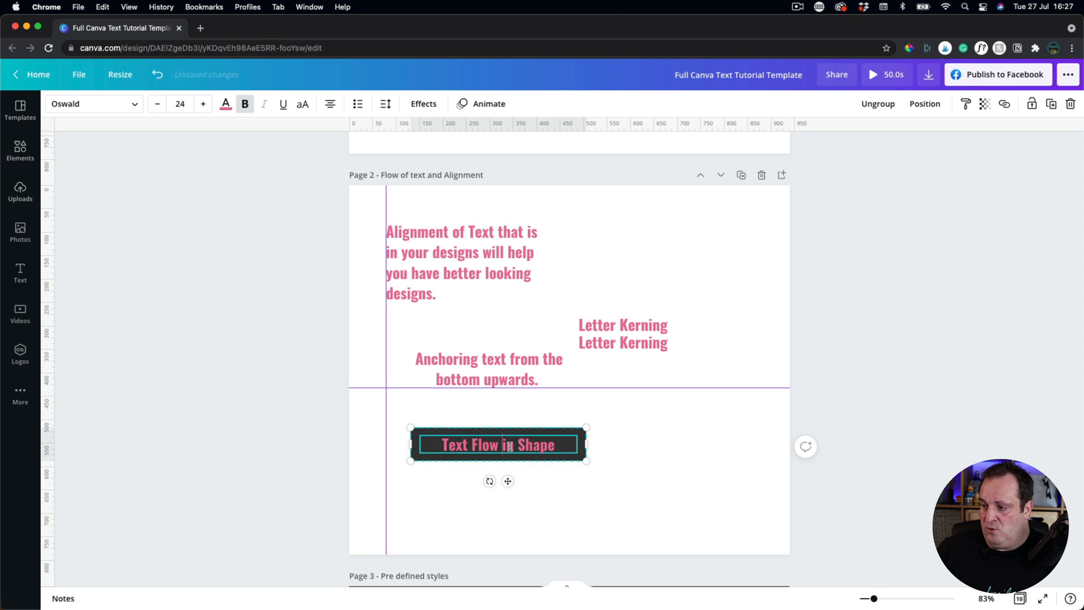
left_click(555, 447)
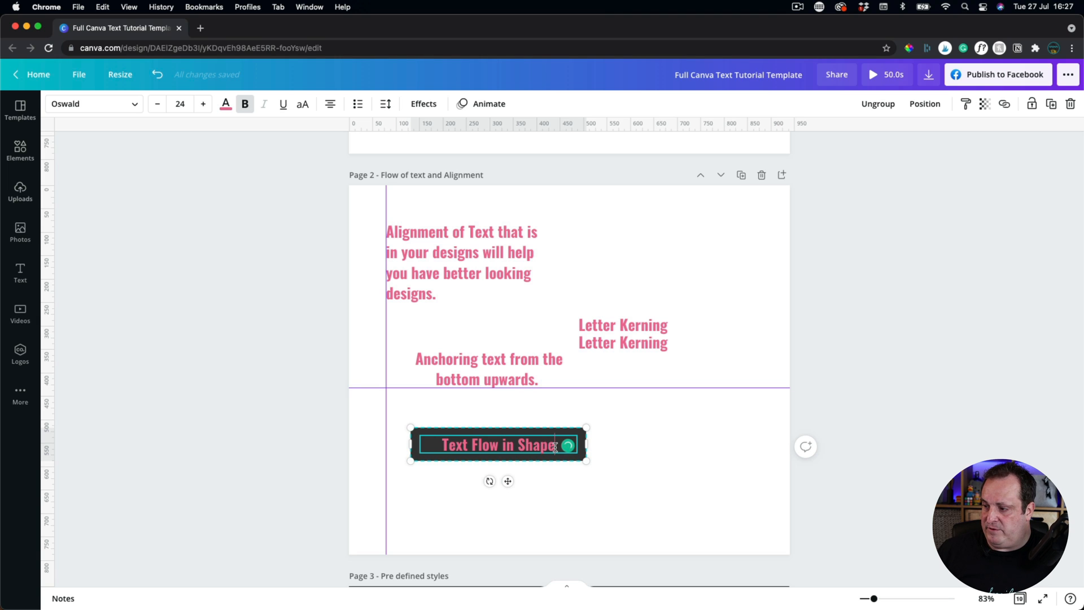
type("where")
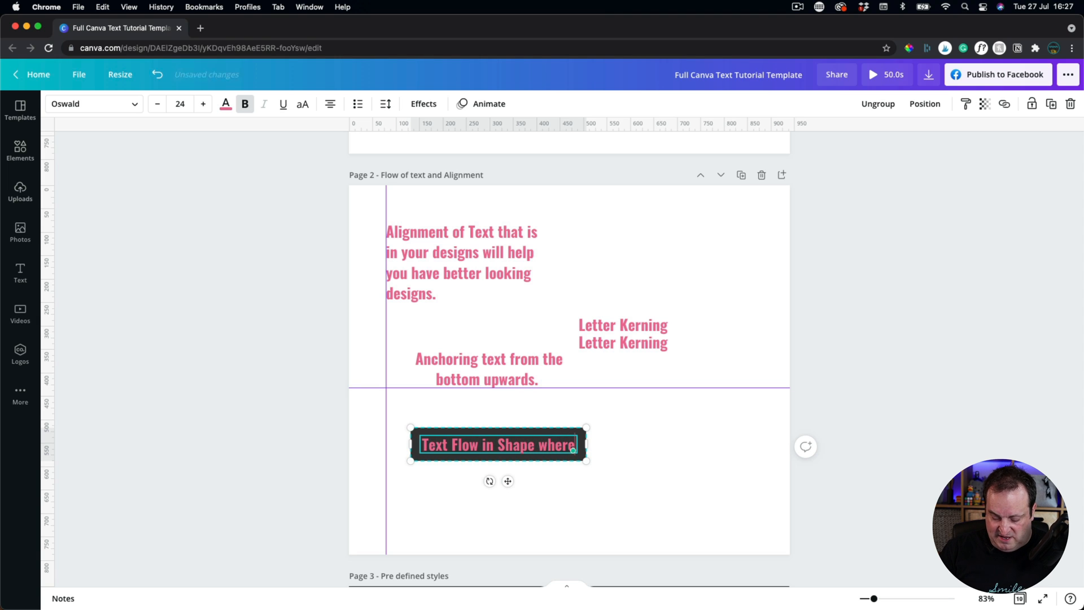
type(" the box ")
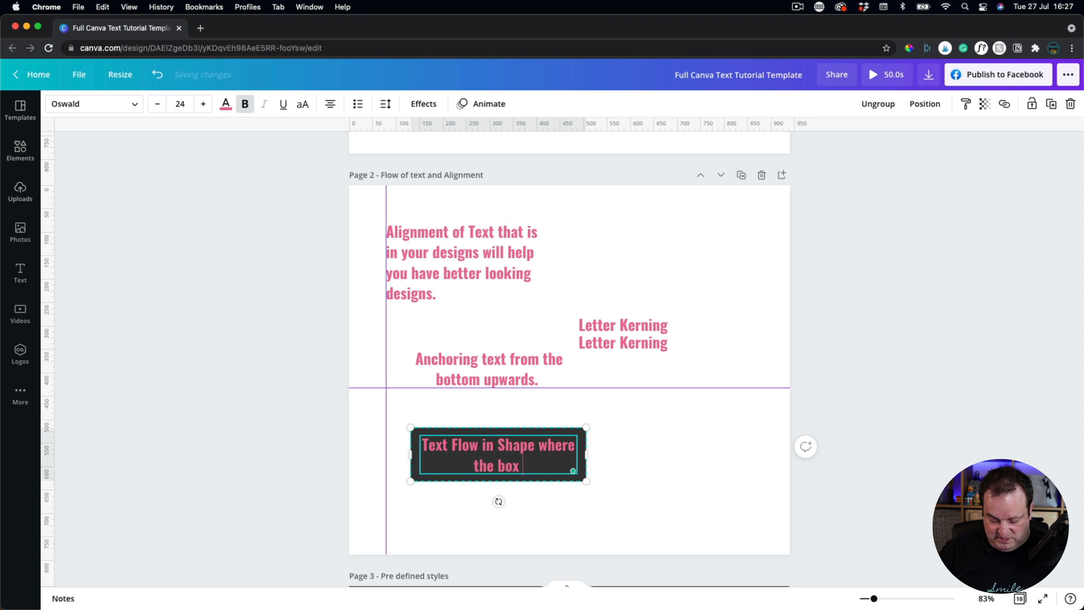
type("expands.")
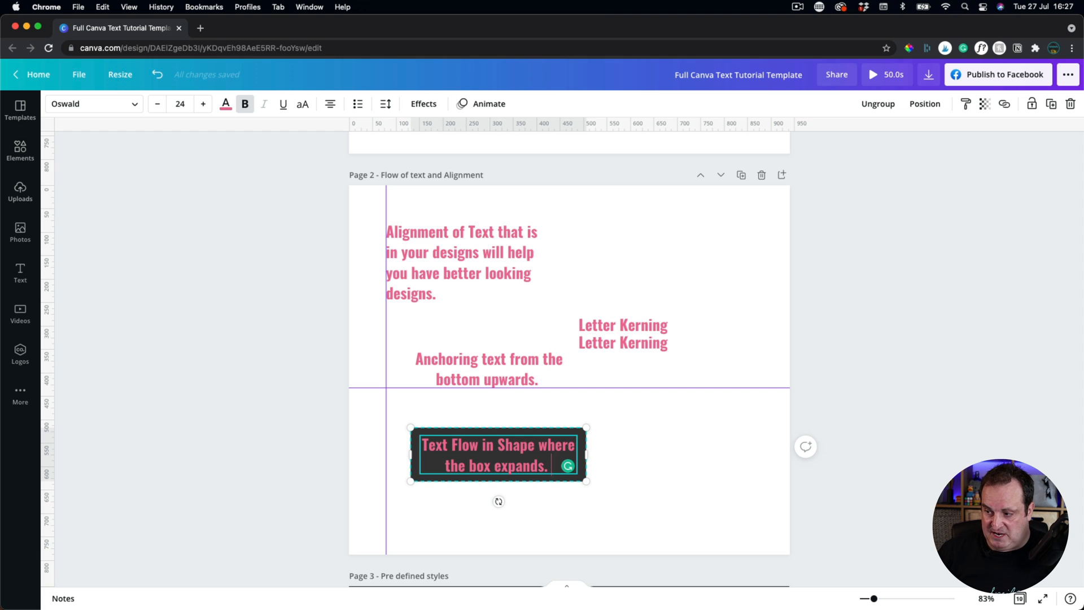
type(" You")
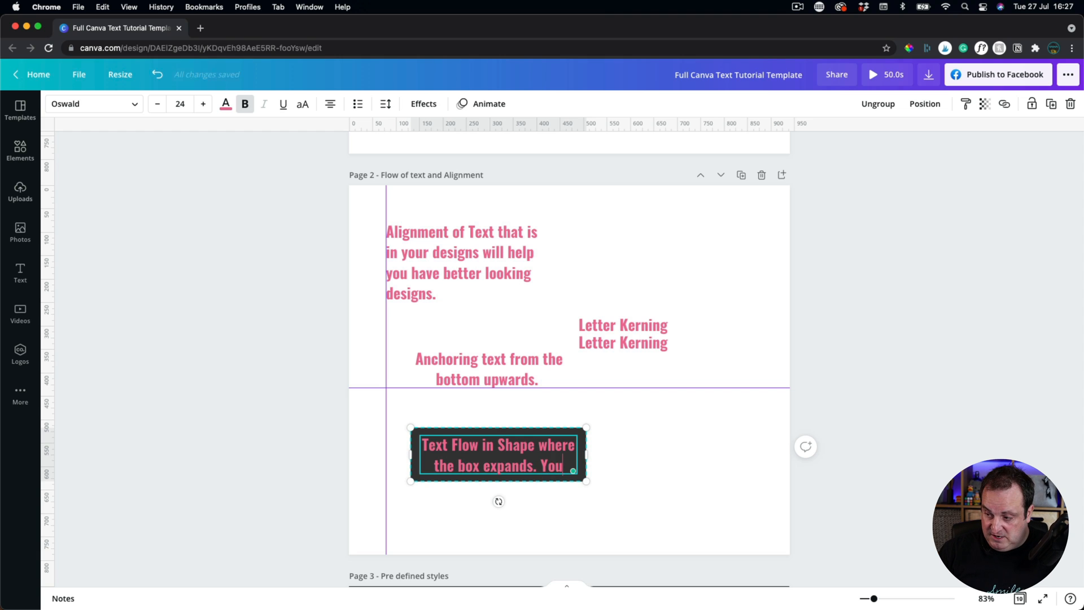
type(" can")
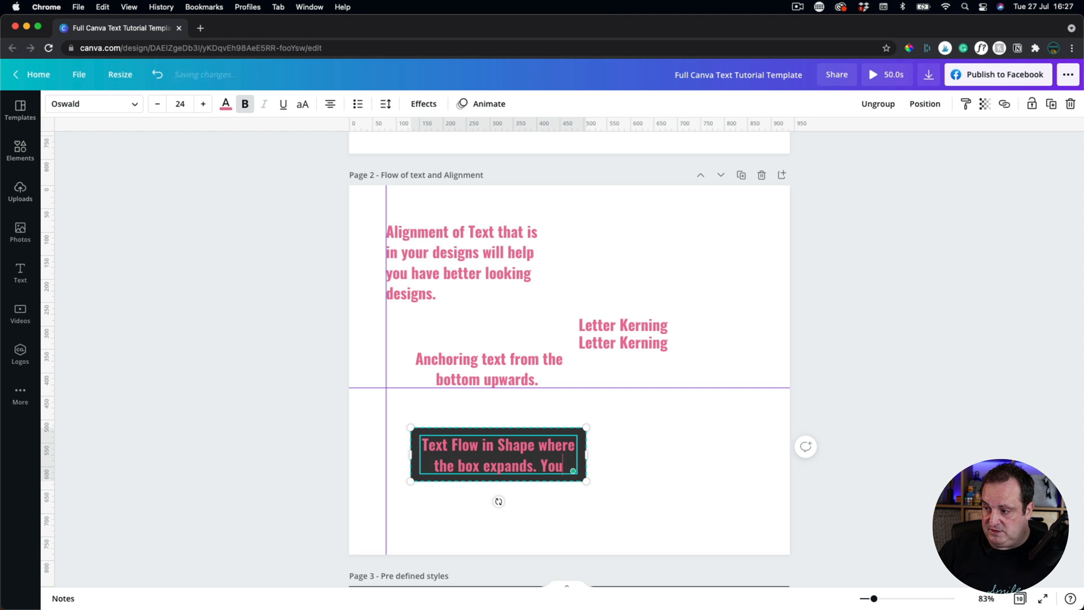
type(" type moe")
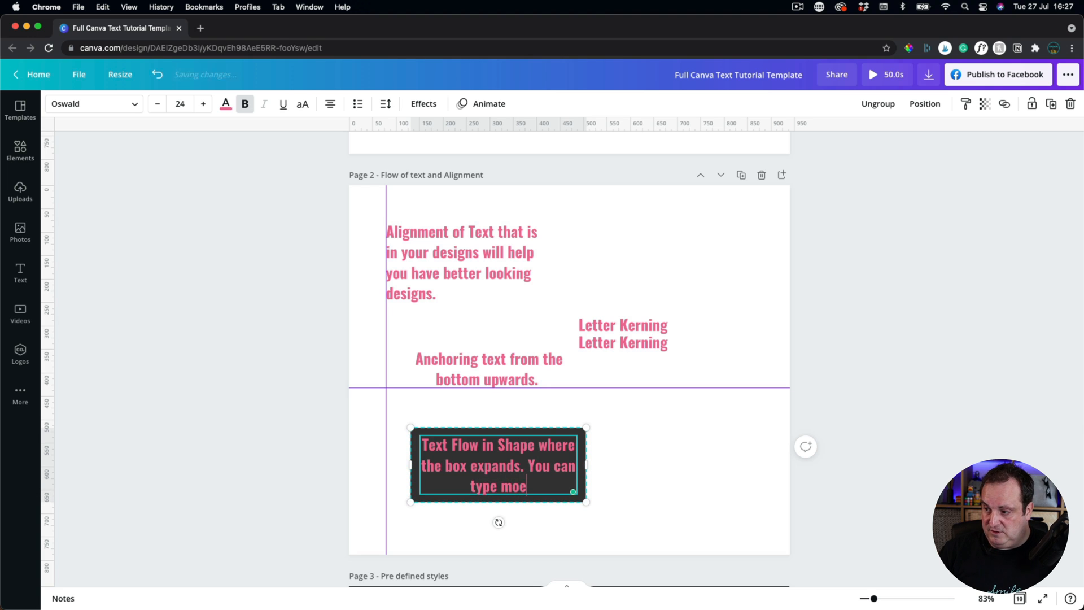
key("BackSpace")
type("re te")
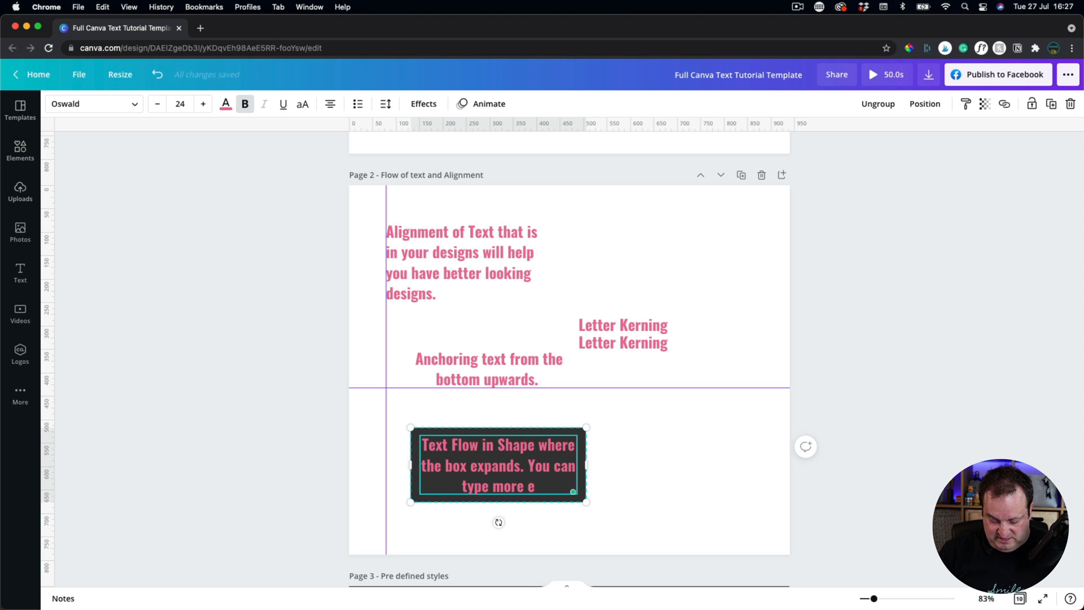
type("xt")
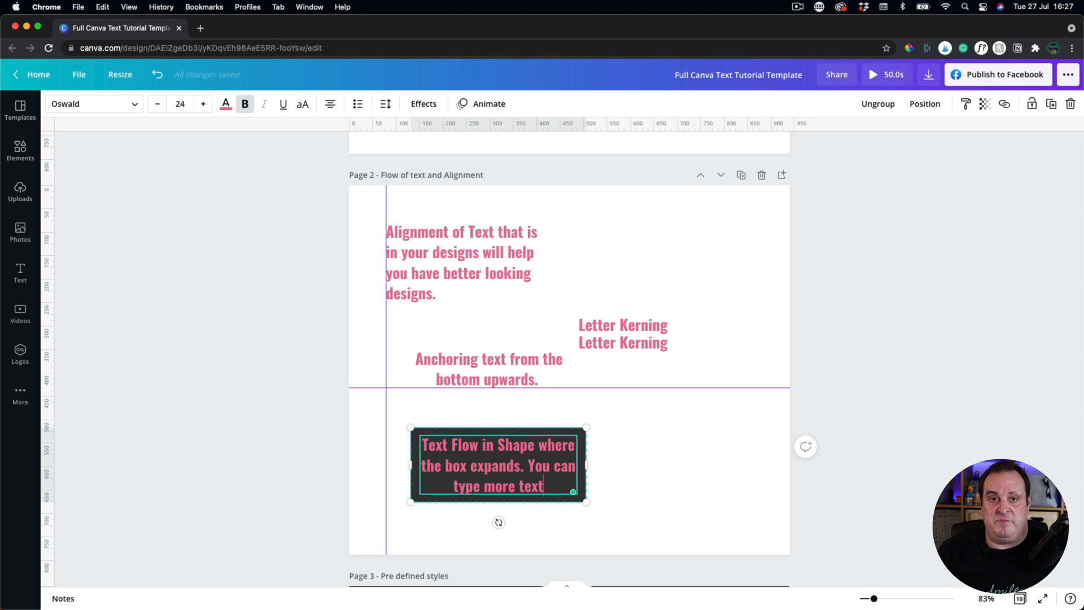
type(".")
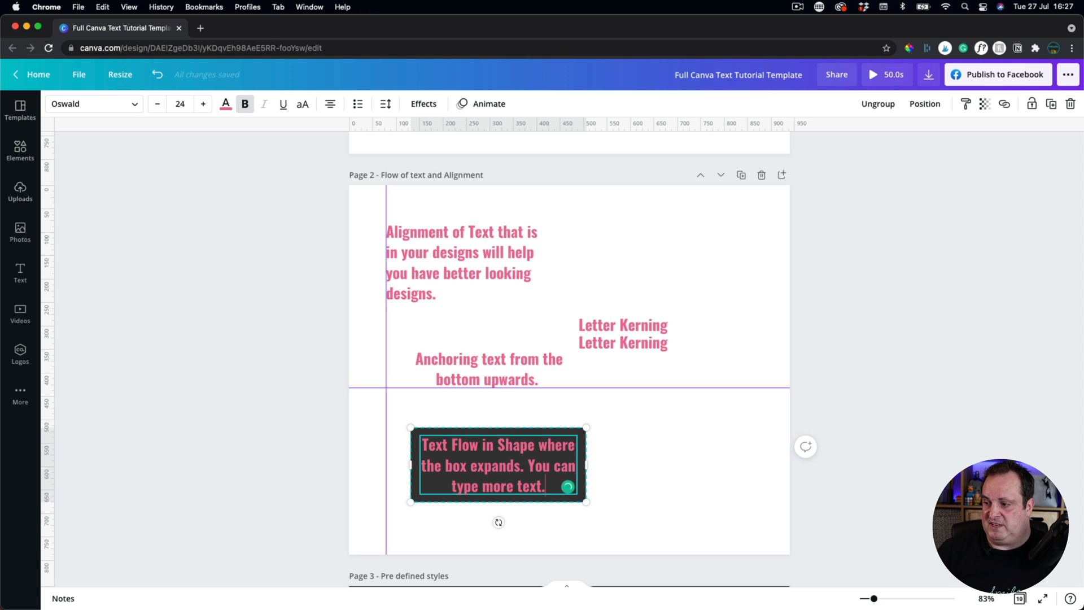
left_click(633, 482)
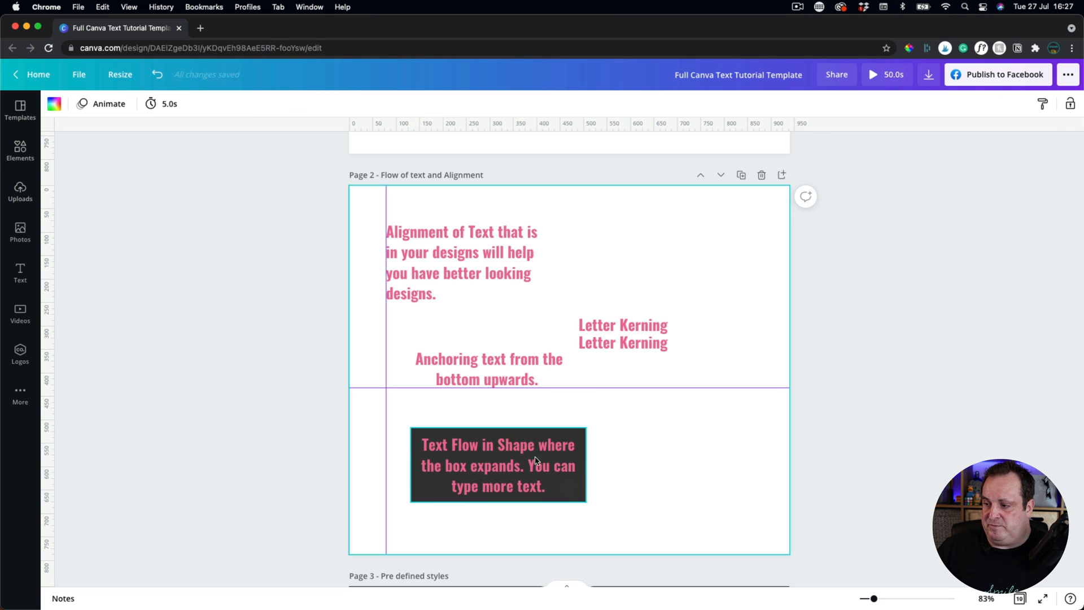
left_click(526, 460)
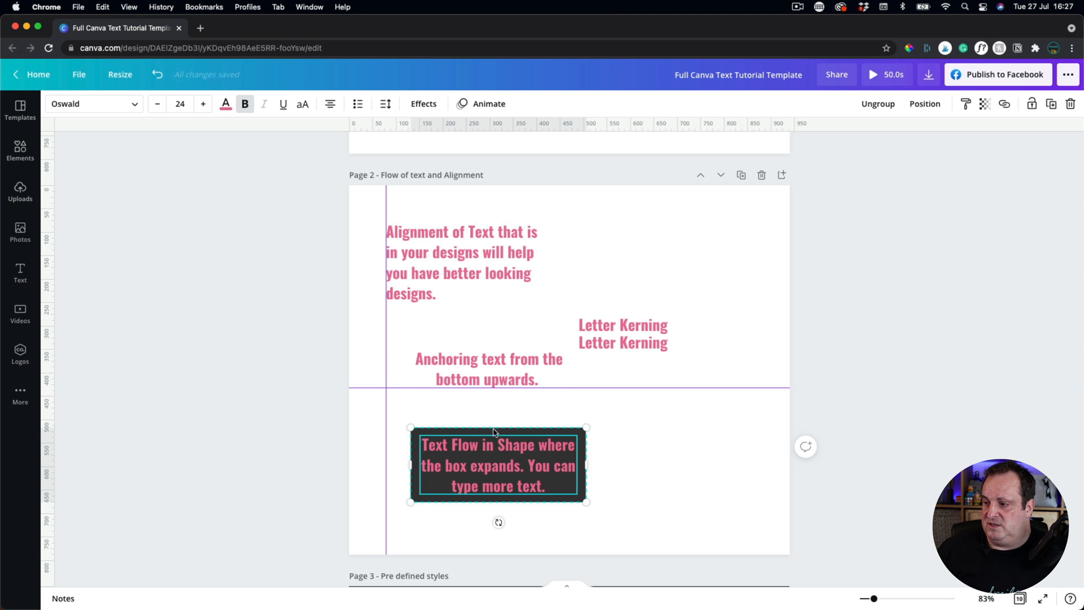
left_click(386, 103)
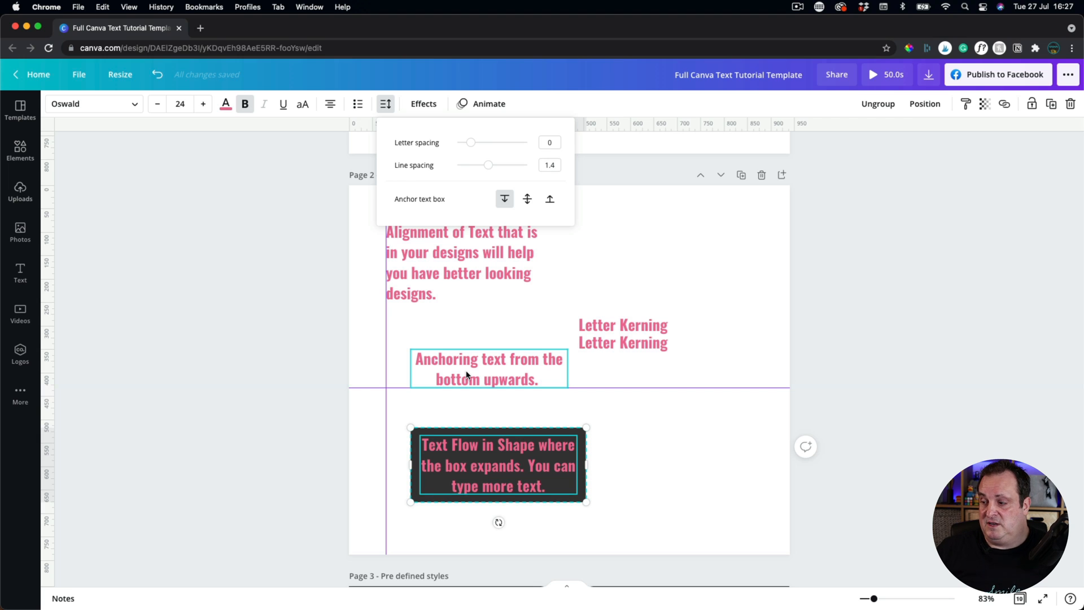
left_click(635, 460)
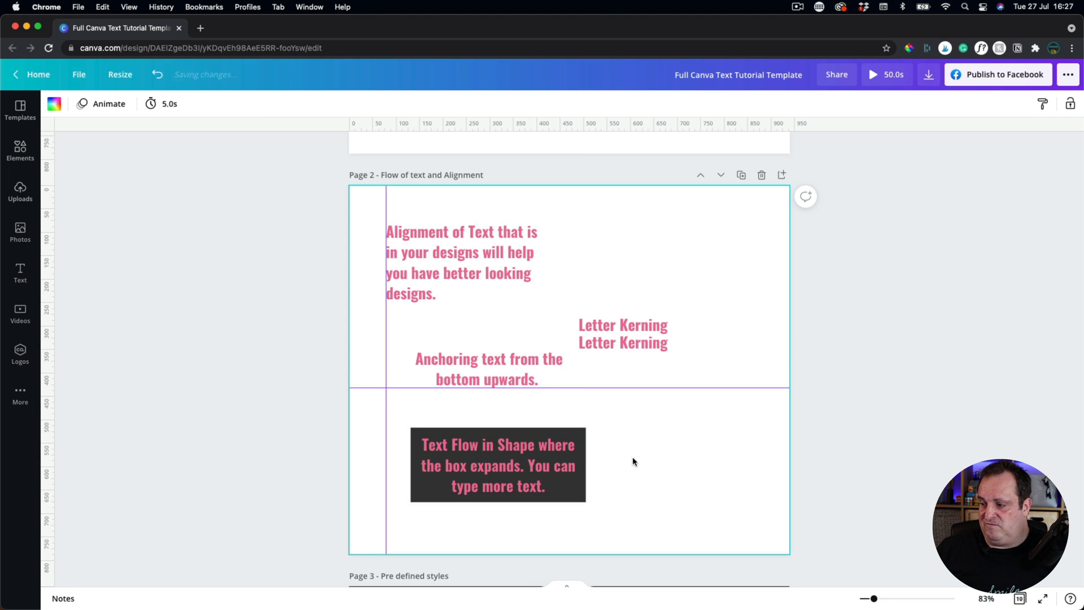
left_click(514, 461)
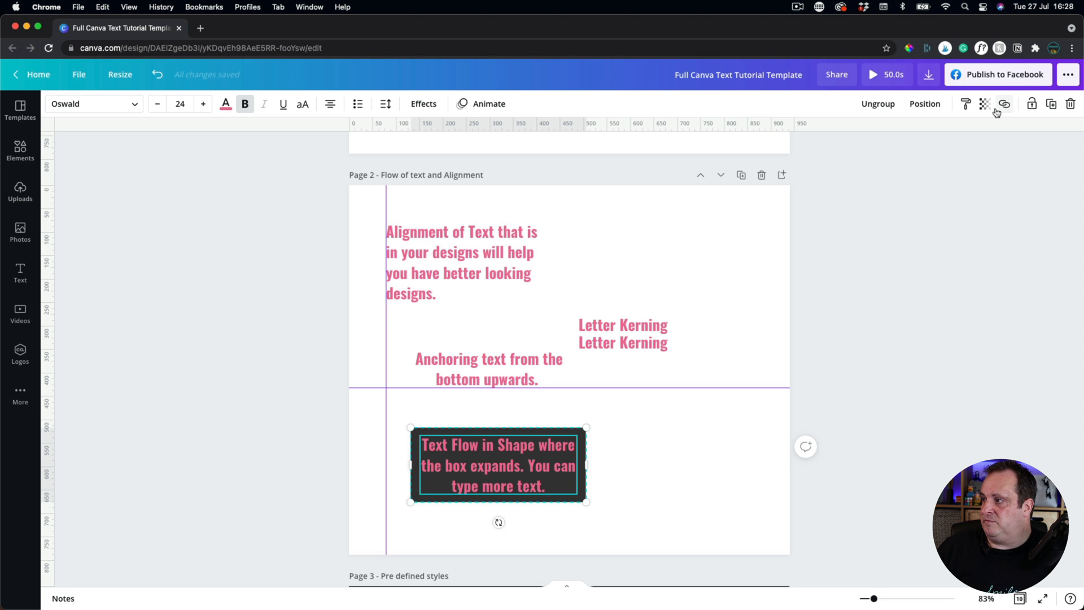
Ungroup the text from the dark shape, shift it right inside the box, then select both.
left_click(880, 104)
left_click(887, 220)
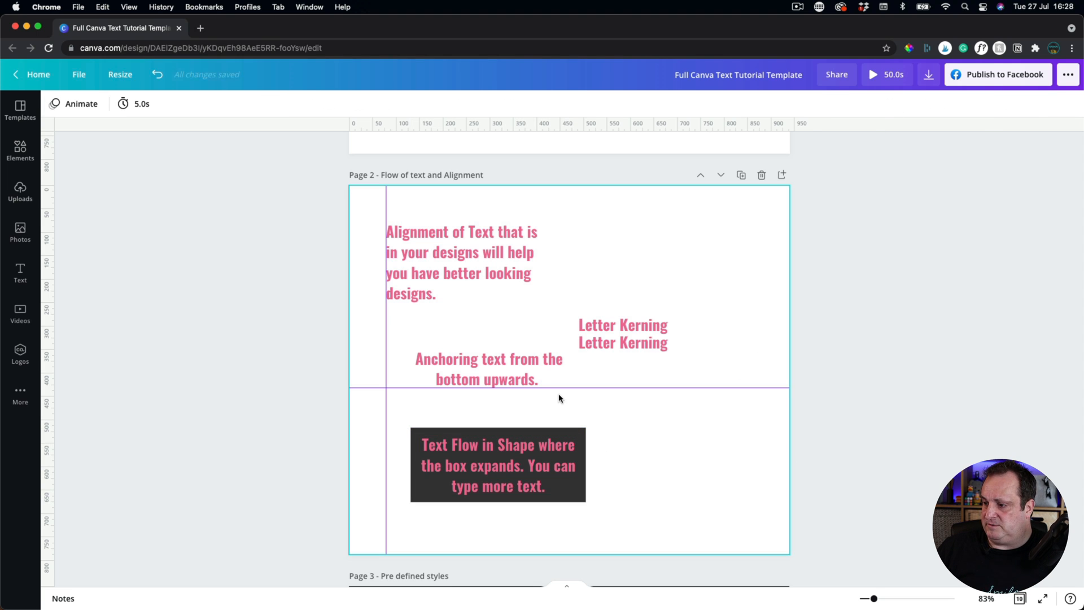
left_click(489, 458)
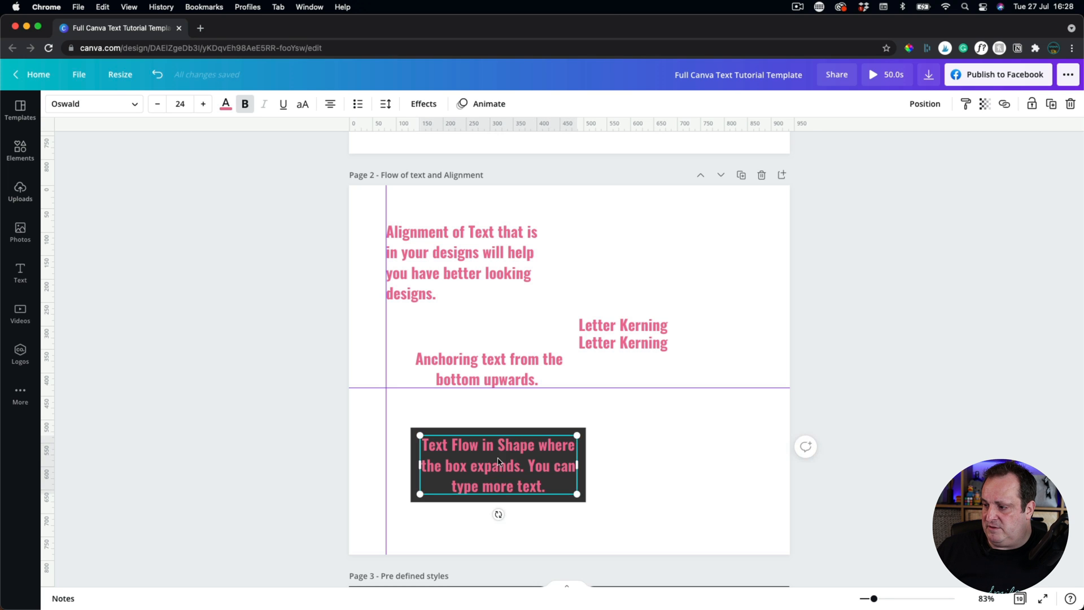
left_click_drag(489, 458, 448, 459)
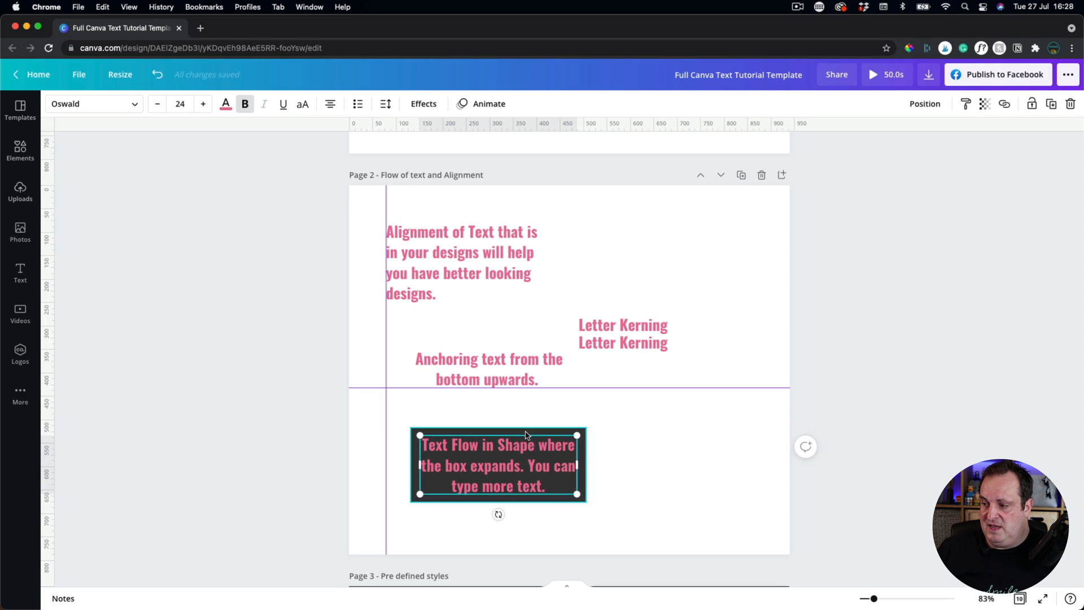
left_click_drag(447, 464, 504, 461)
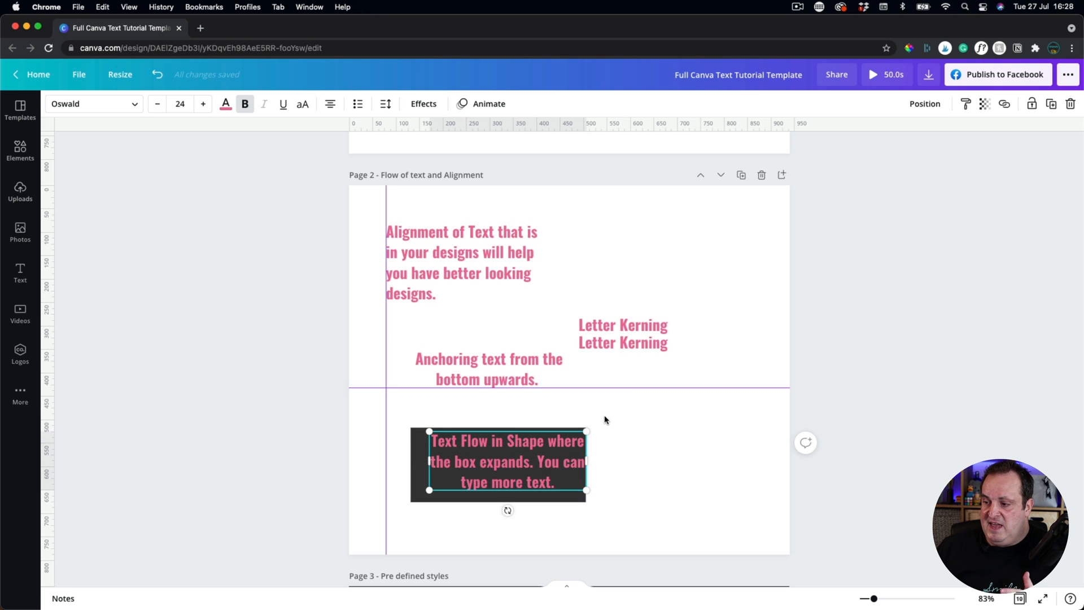
left_click_drag(590, 407, 401, 509)
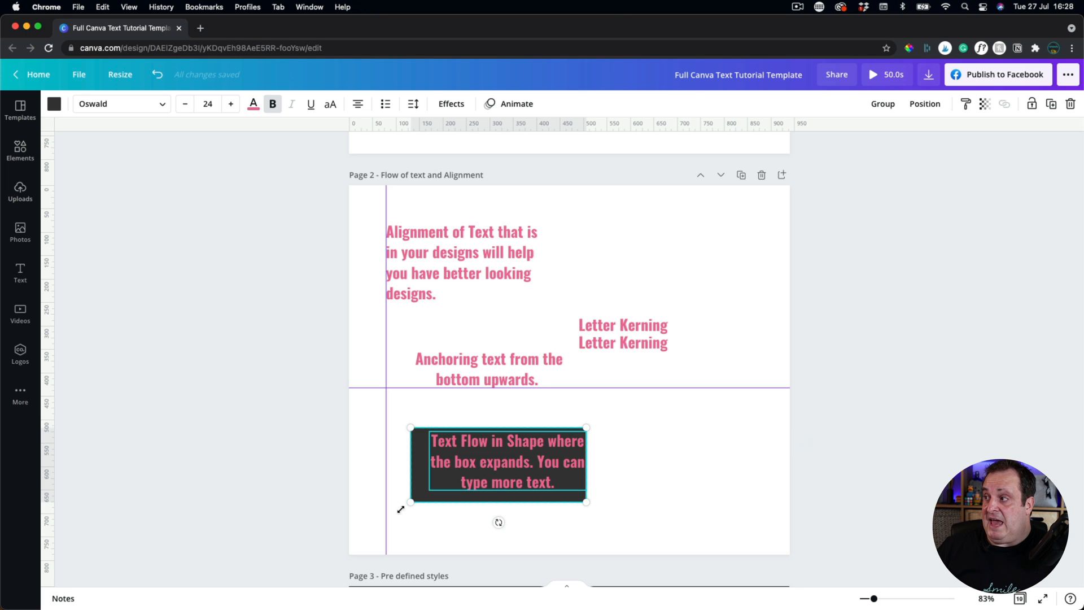
Align the text box to the middle and centre of the dark shape on page 2.
left_click(930, 110)
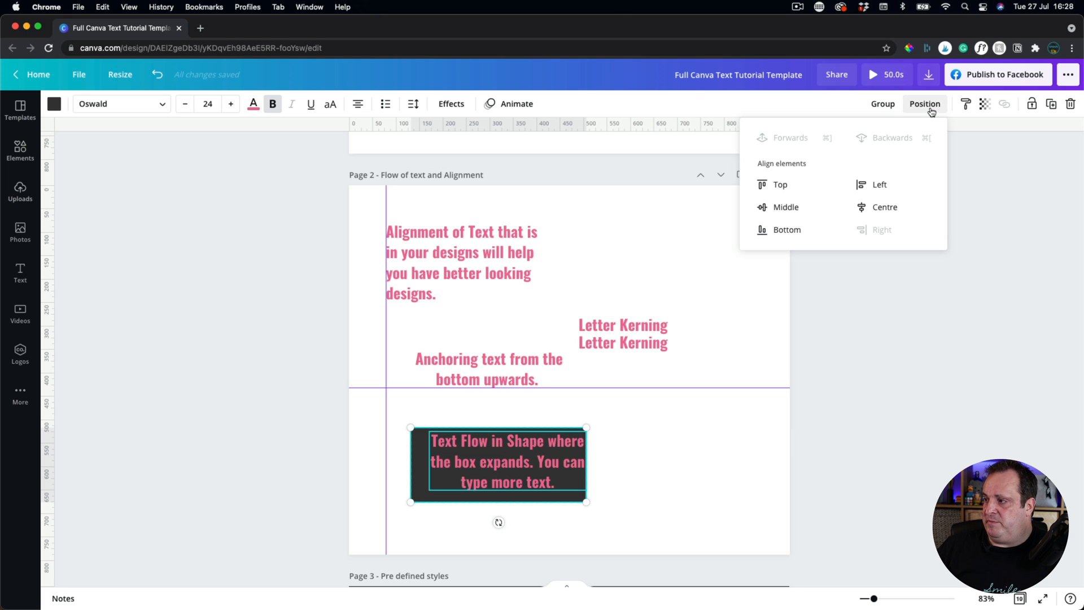
left_click(784, 207)
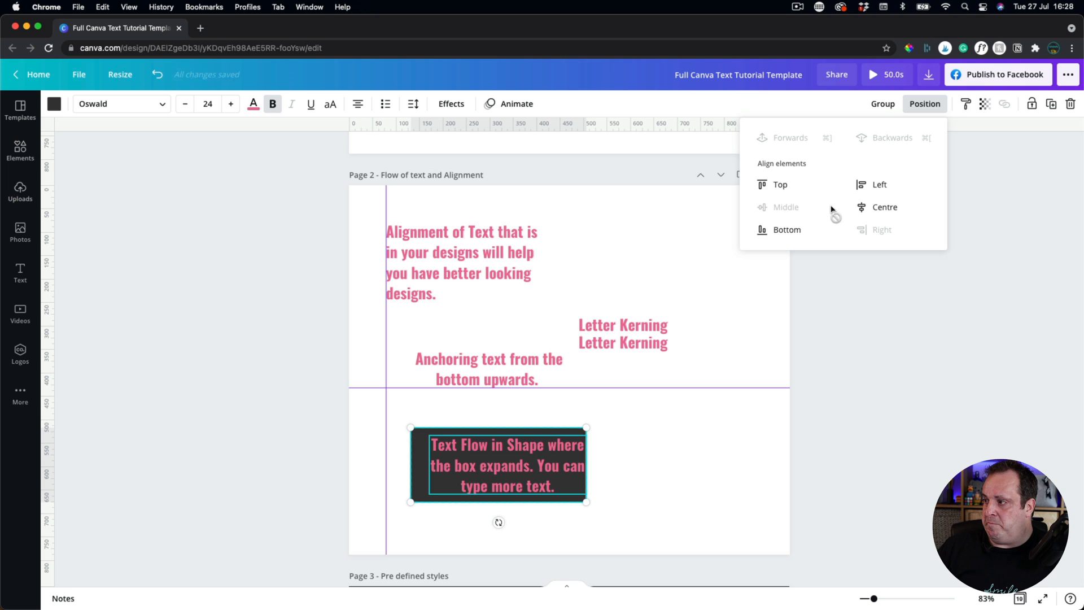
left_click(880, 208)
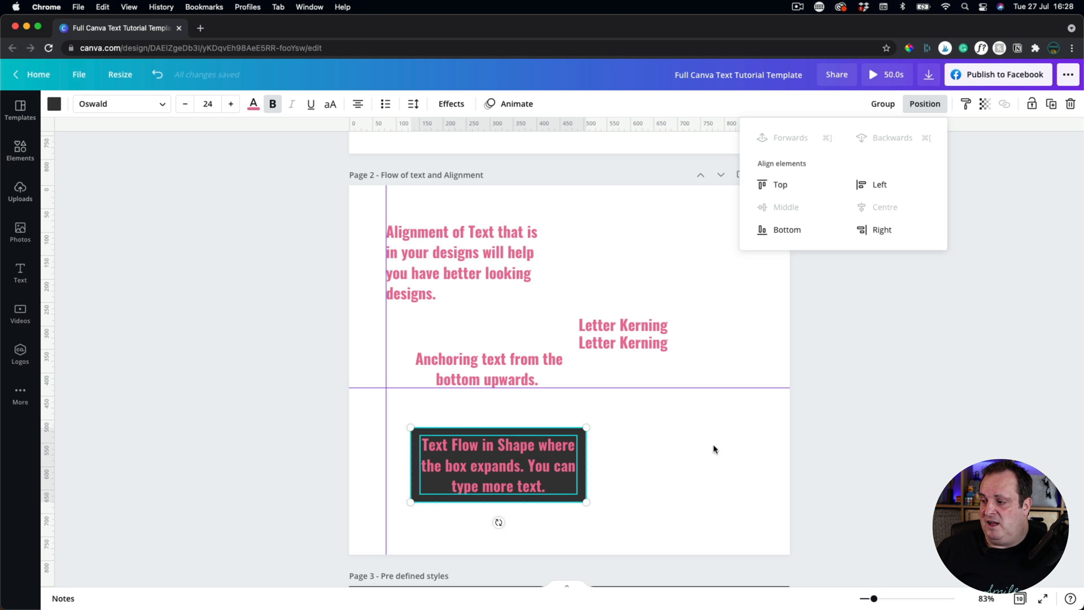
left_click(683, 450)
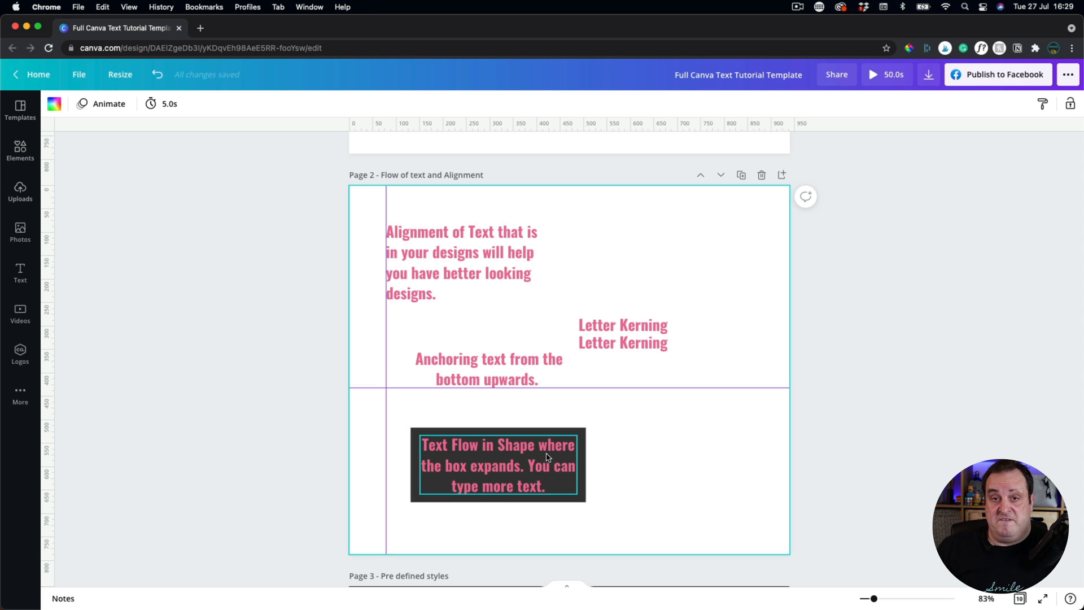
Scroll down to page 3, 'Pre defined styles', with the pink RETRO text.
scroll(546, 454, "down", 5)
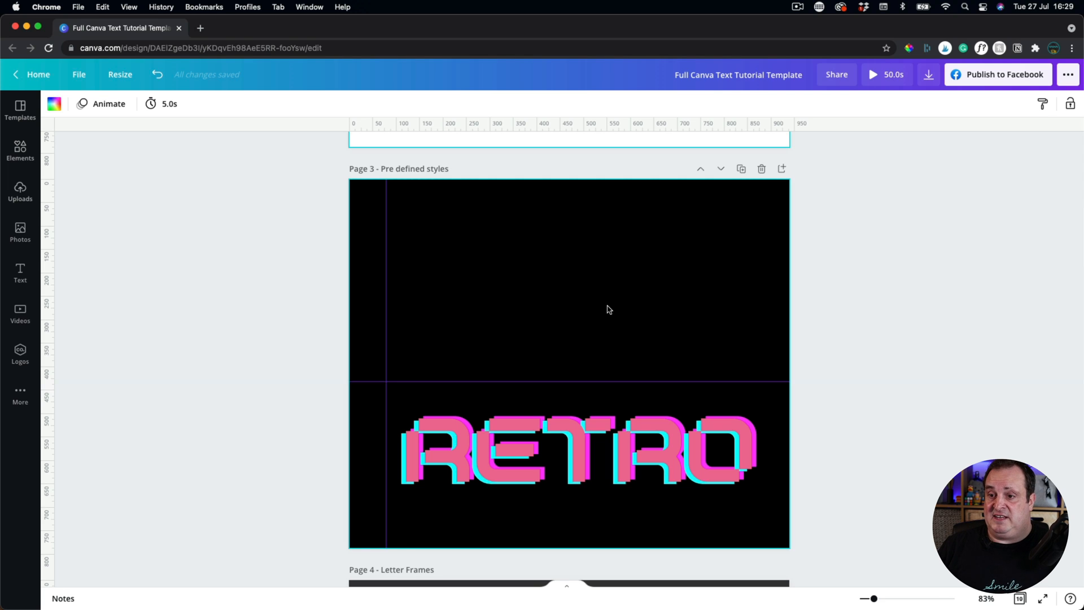
Add the neon 'Thanks for the love' font combination from the Text panel to page 3.
left_click(17, 274)
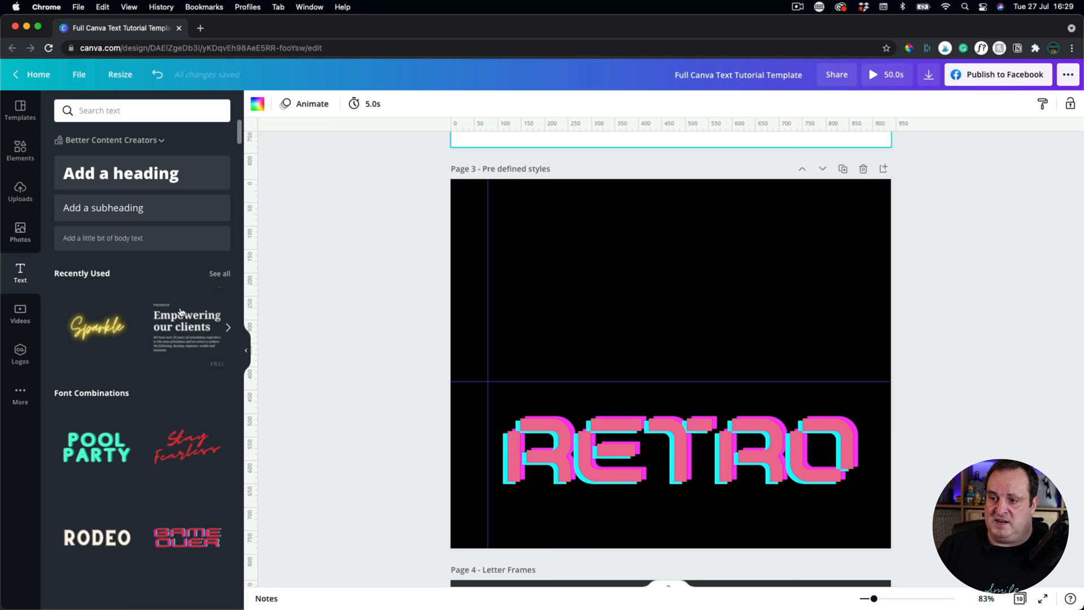
scroll(93, 357, "down", 3)
scroll(93, 356, "down", 2)
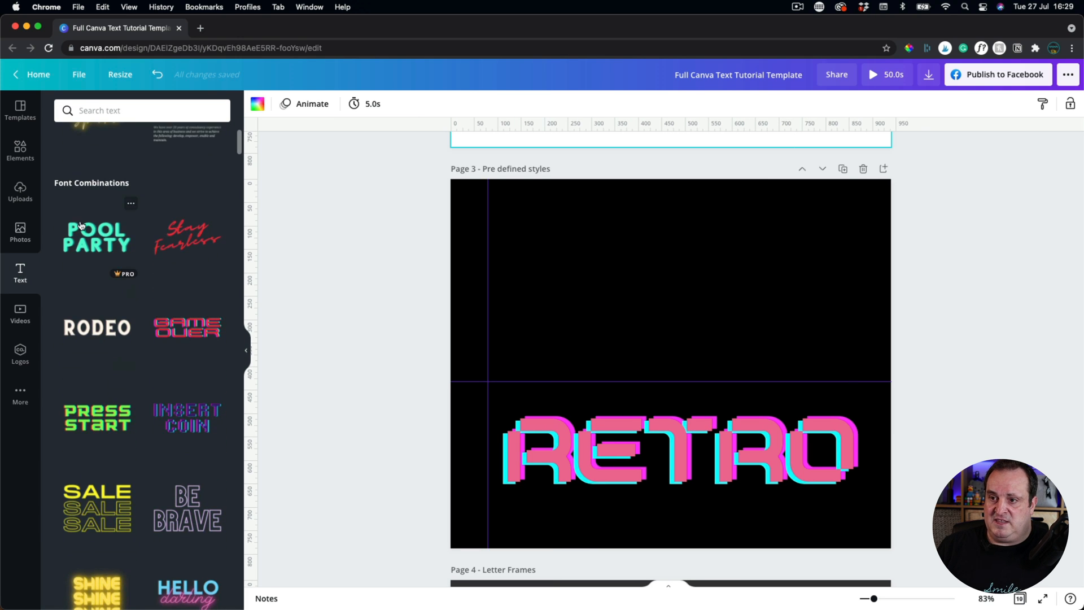
scroll(114, 354, "down", 5)
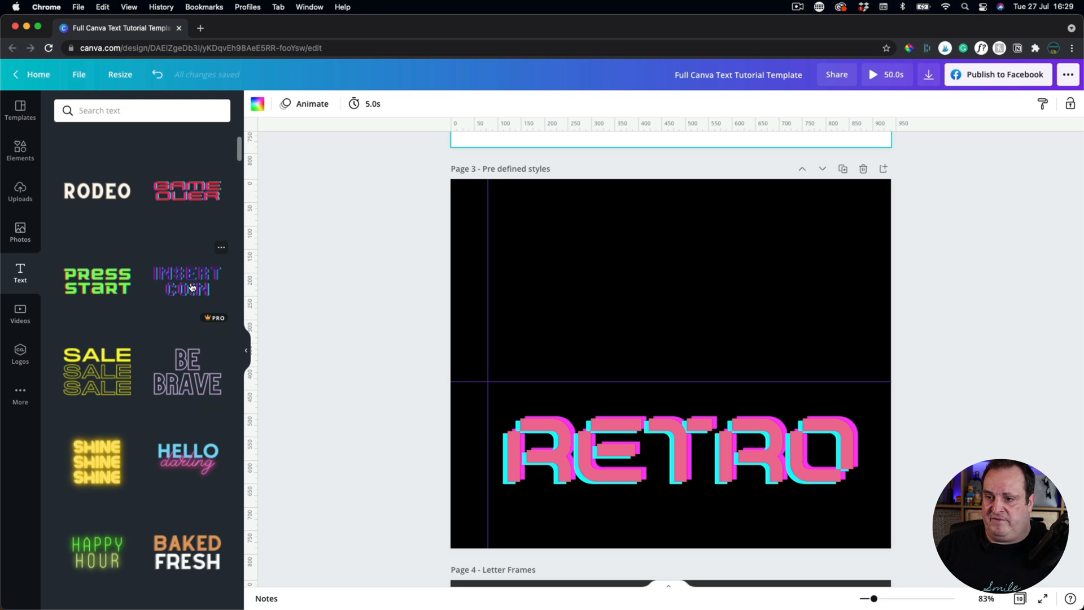
scroll(124, 378, "down", 3)
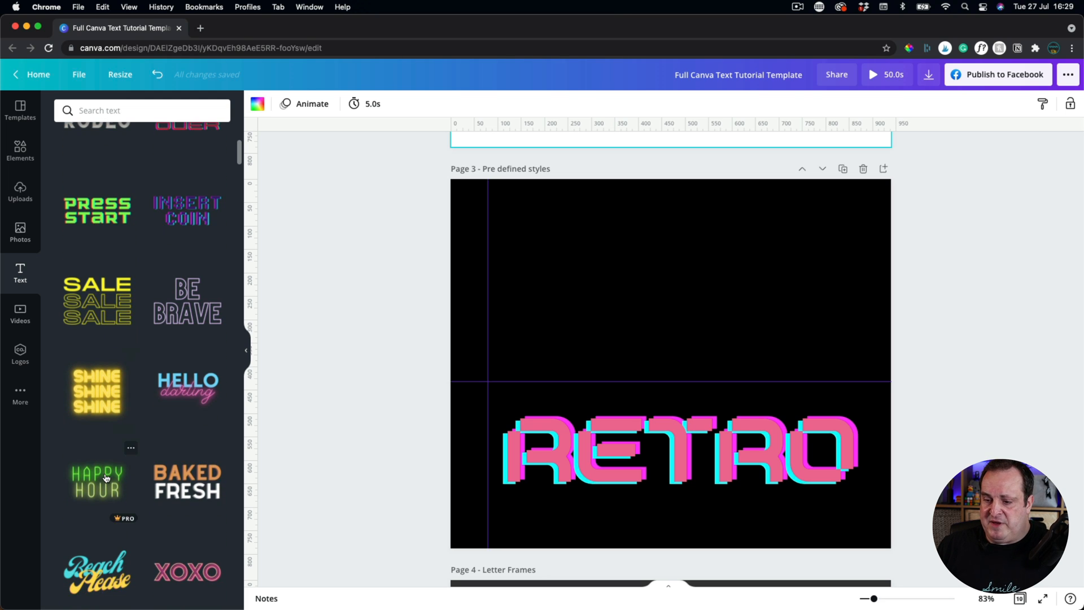
scroll(105, 478, "down", 10)
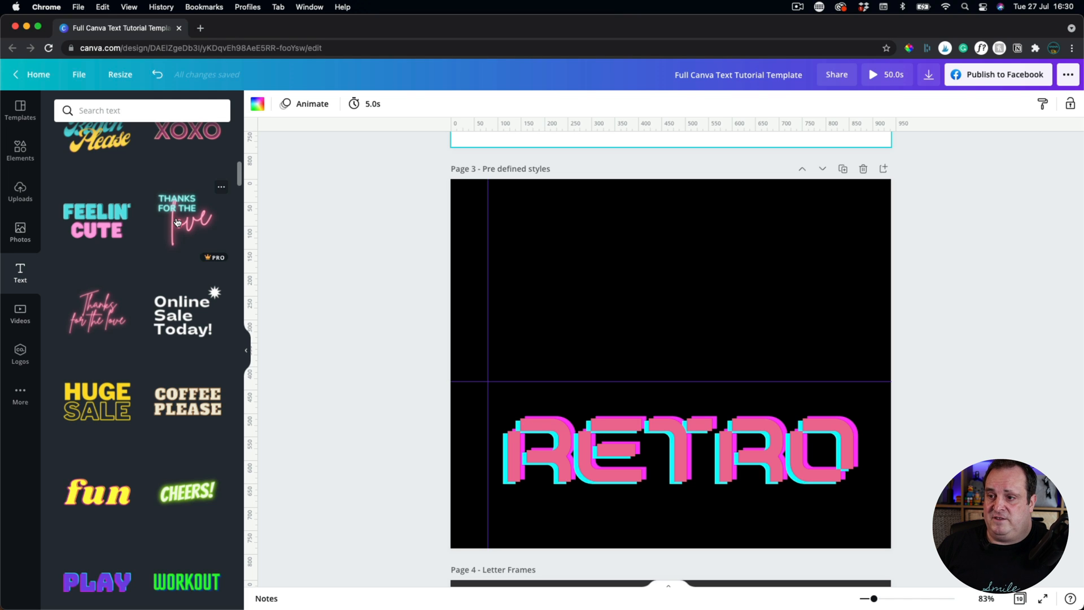
left_click(177, 222)
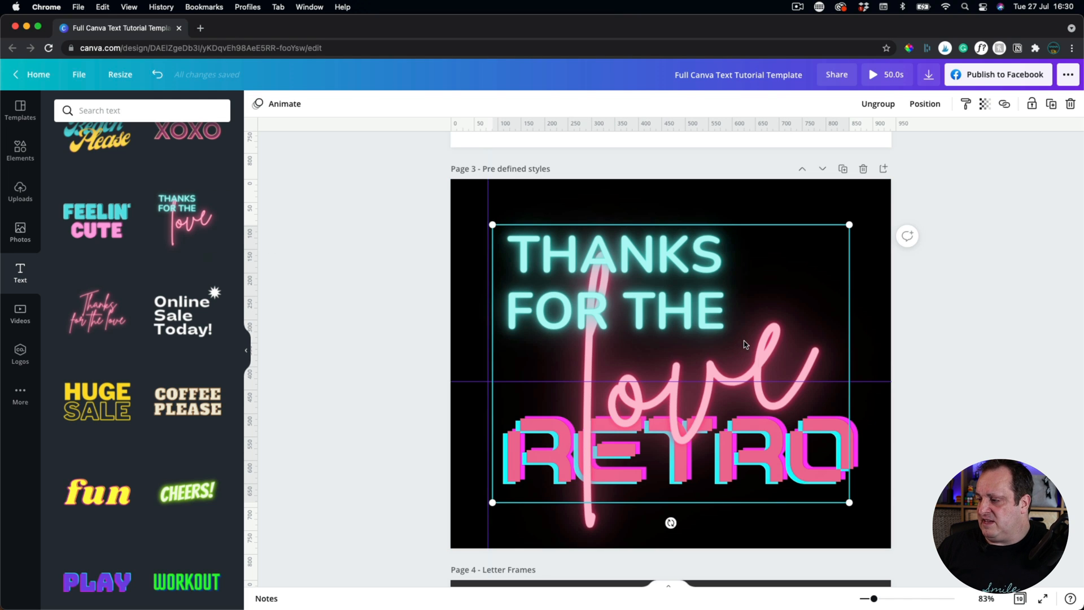
Shrink and move the neon group, ungroup it, and widen THANKS FOR THE onto one line.
left_click_drag(849, 502, 657, 352)
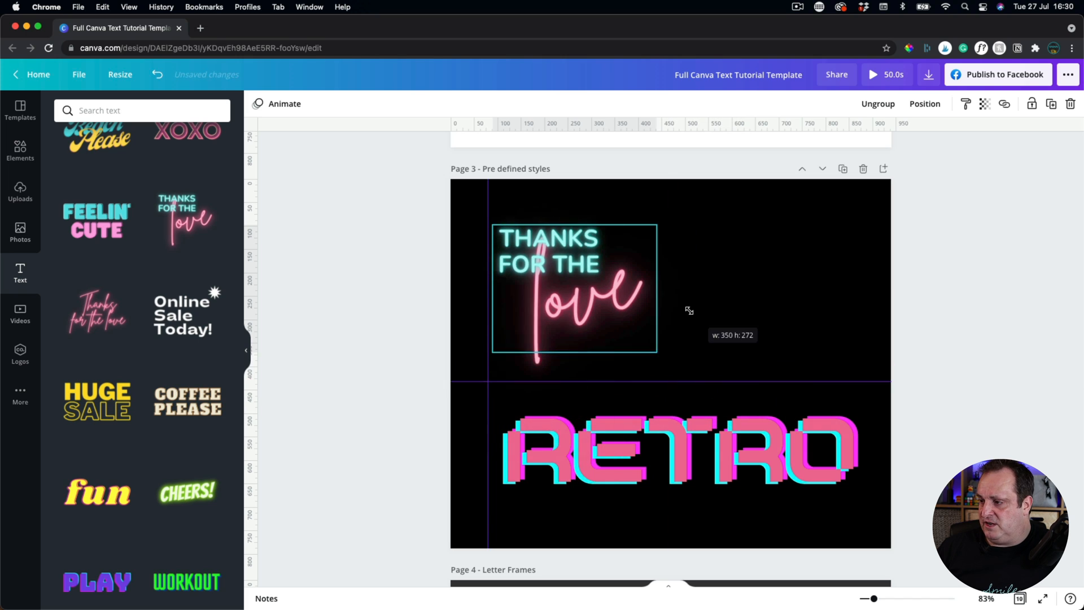
left_click_drag(529, 288, 625, 282)
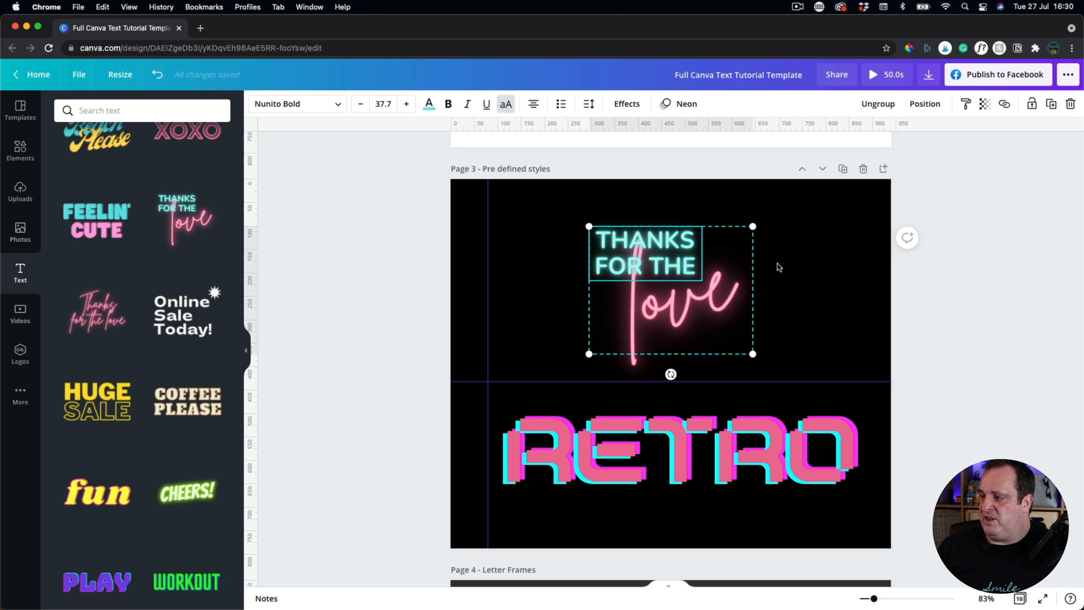
left_click(873, 106)
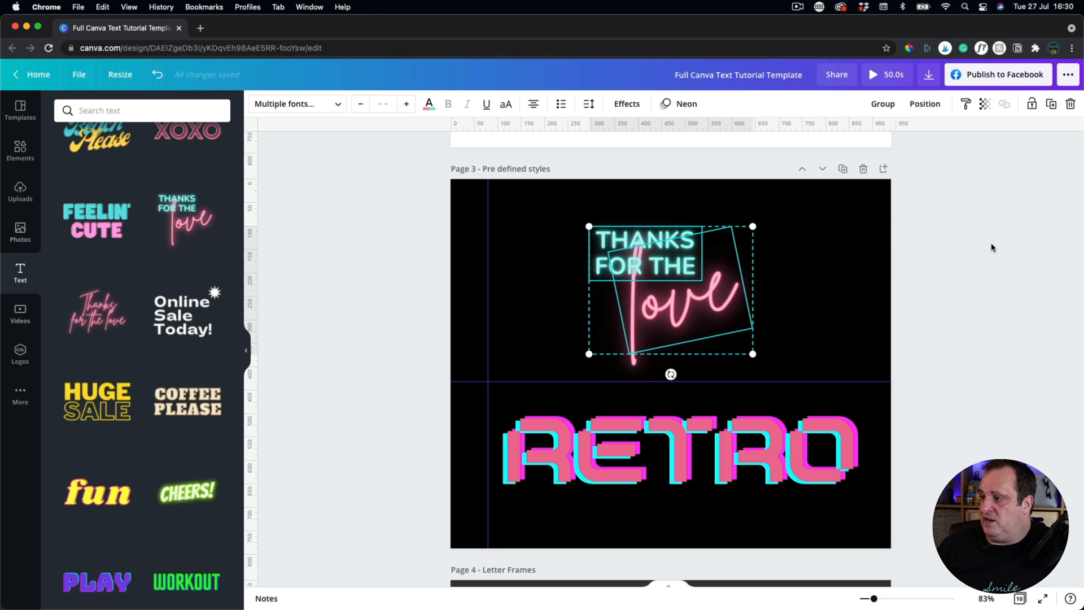
left_click(928, 275)
left_click(621, 263)
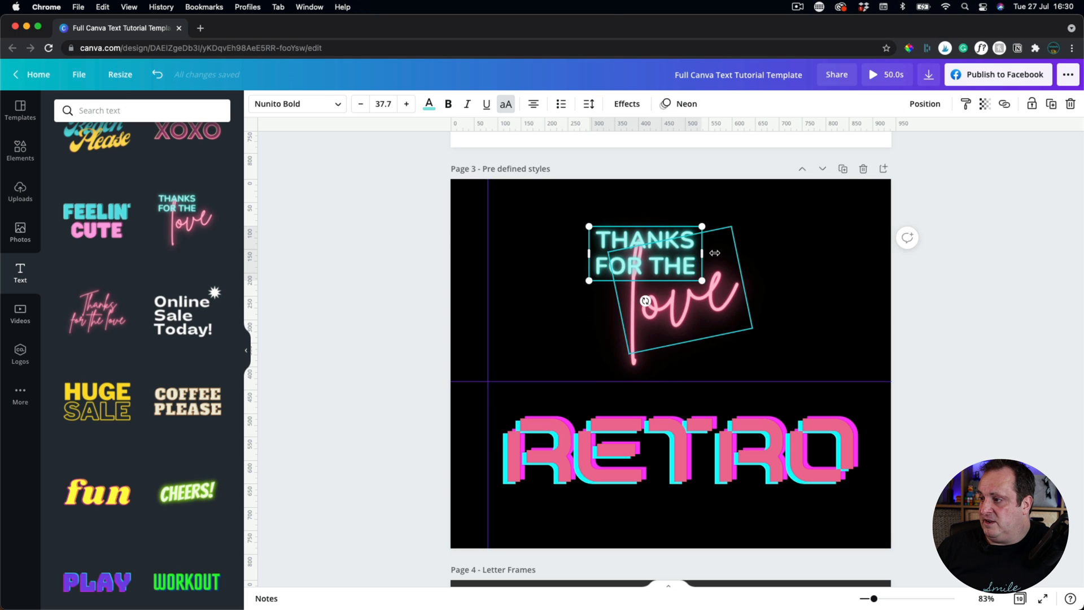
left_click_drag(703, 253, 743, 241)
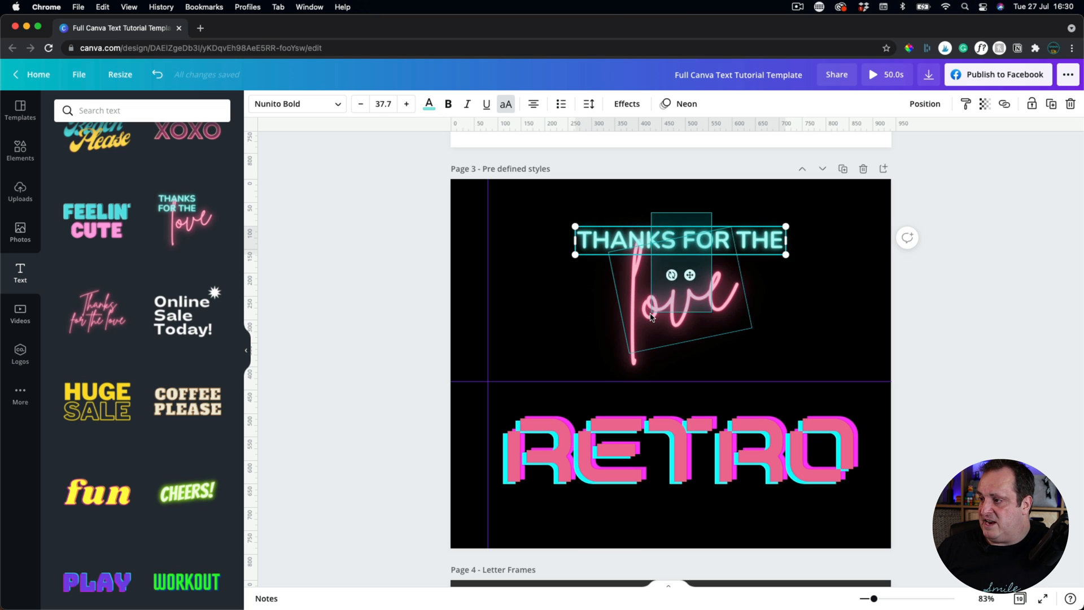
Align the heading to the top of the pink love text.
left_click(687, 273, "shift")
left_click(916, 107)
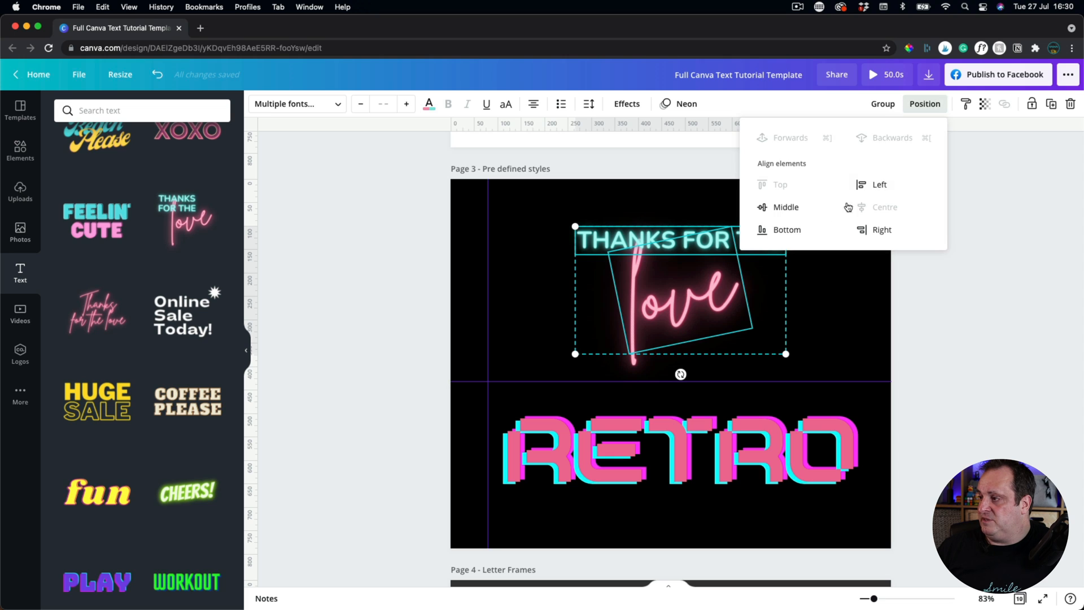
left_click(771, 209)
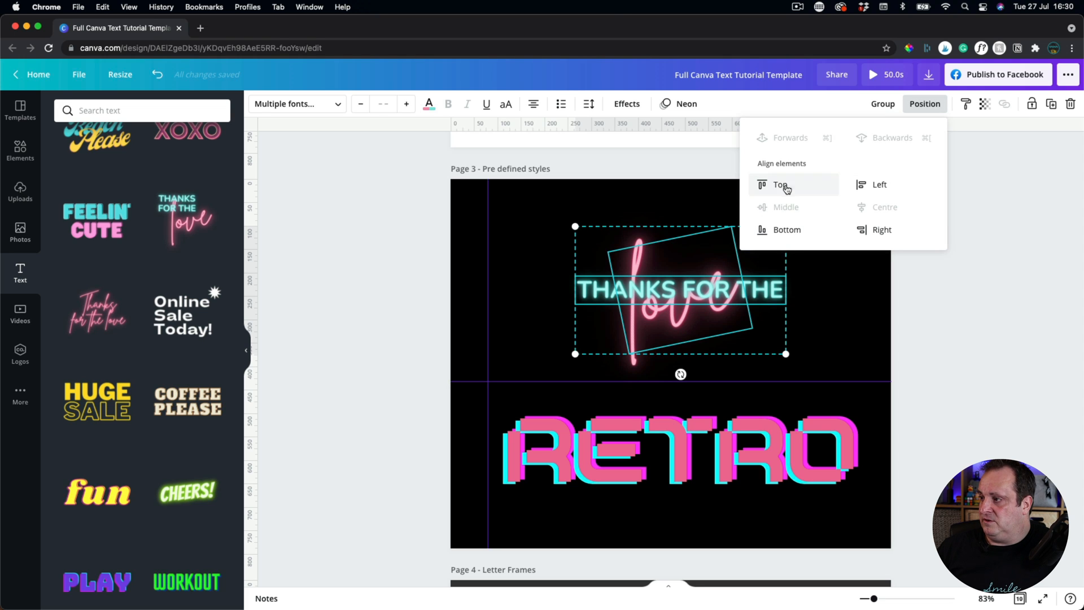
left_click(779, 185)
left_click(985, 277)
left_click(985, 277)
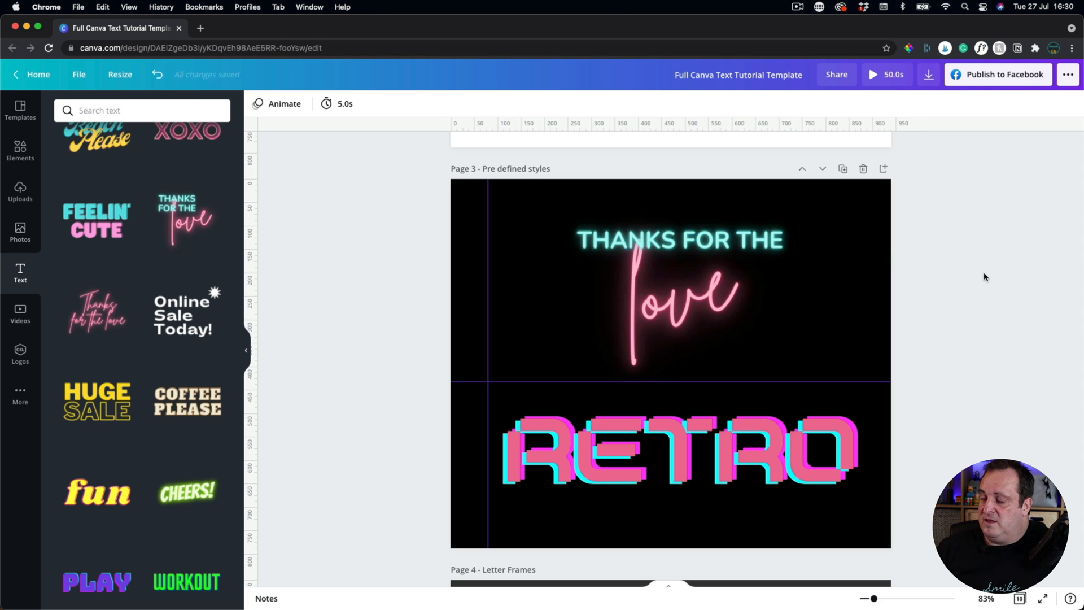
Edit the heading so it reads just THANKS, deleting 'FOR THE'.
left_click(619, 239)
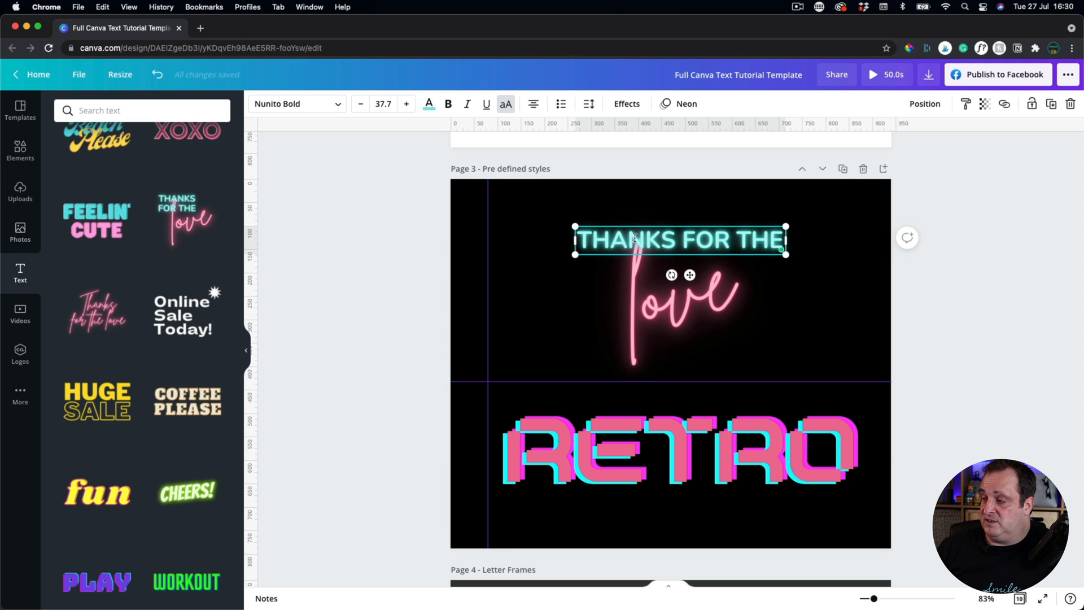
left_click(685, 236)
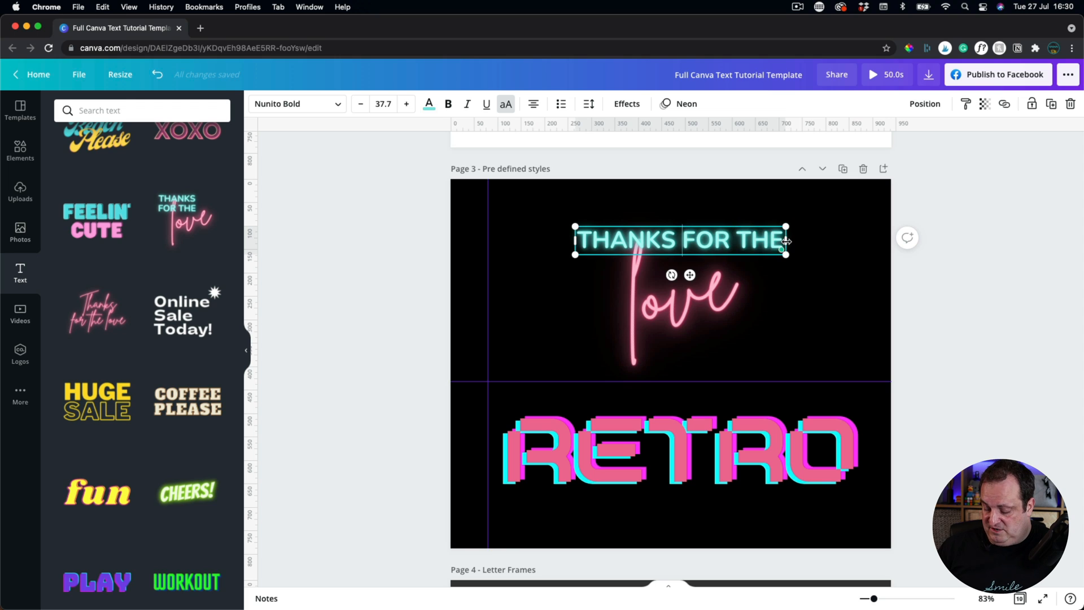
key("BackSpace")
key("BackSpace")
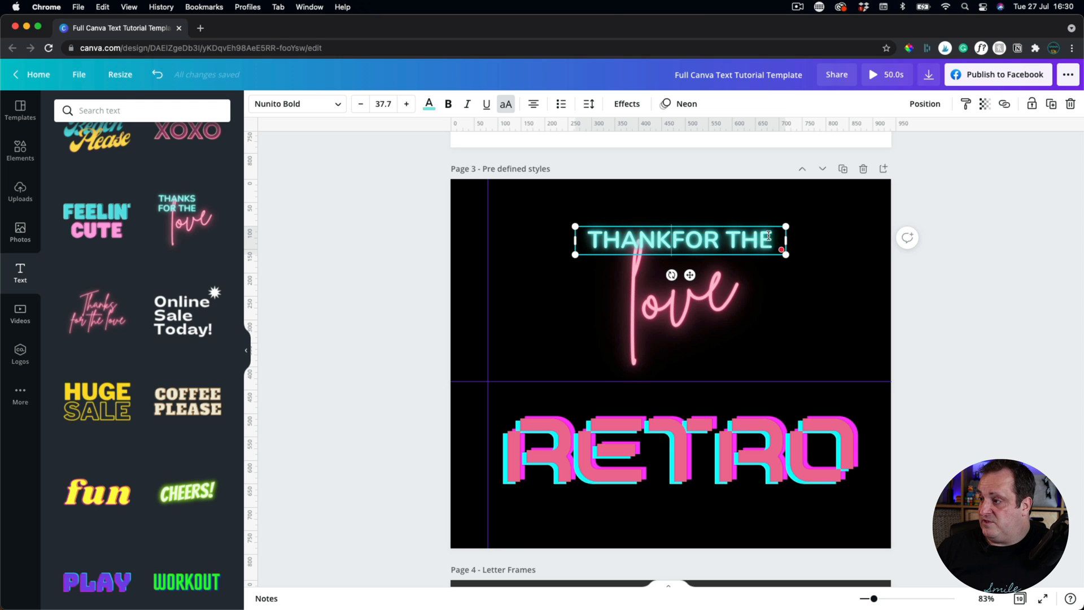
left_click(771, 236)
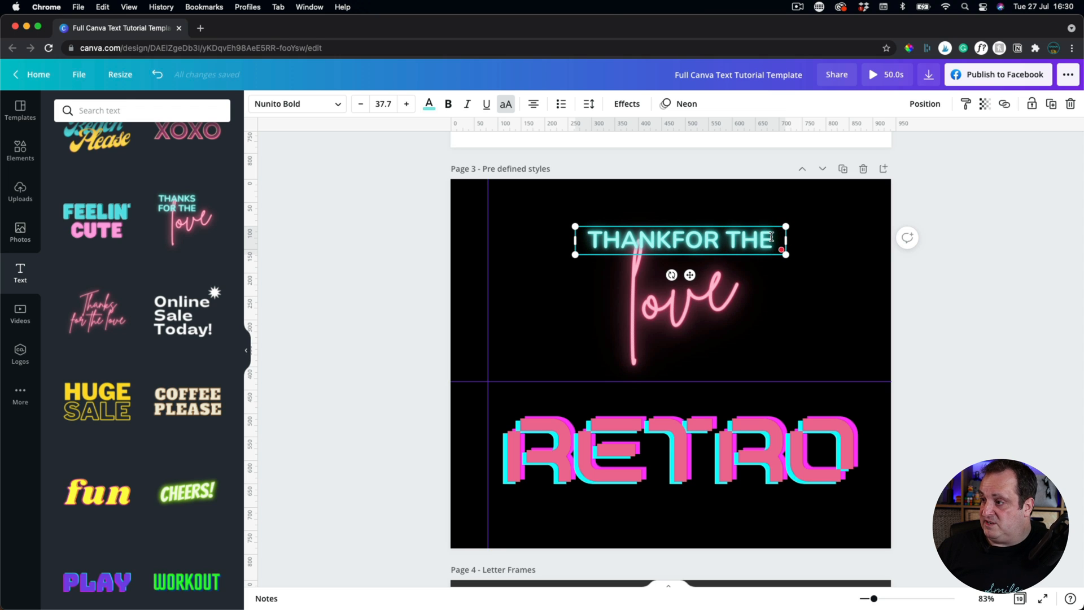
left_click_drag(771, 236, 673, 237)
type("S")
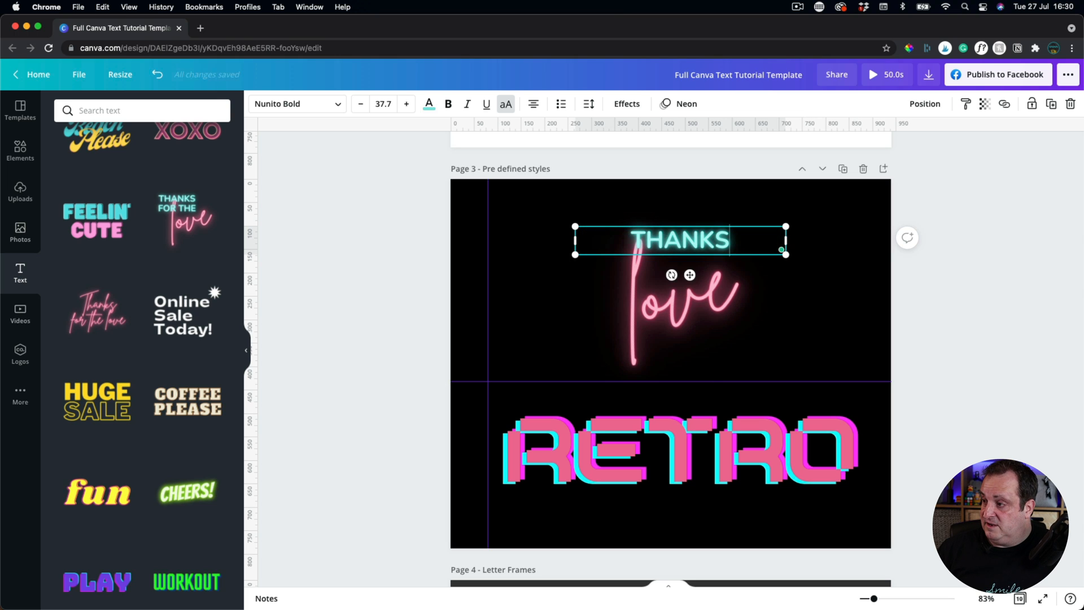
left_click(906, 318)
left_click(694, 287)
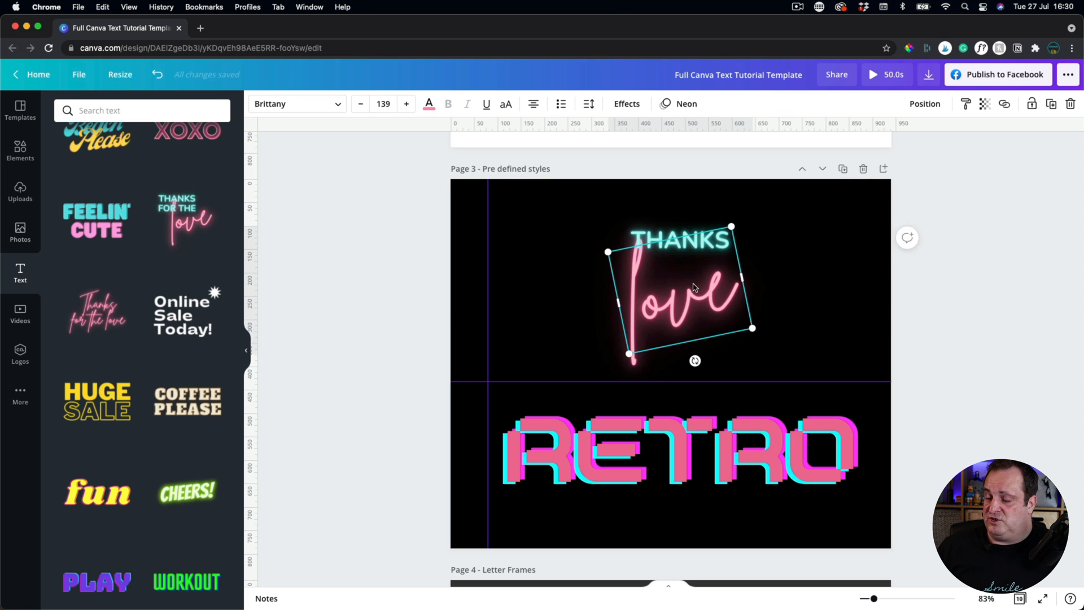
left_click(642, 424)
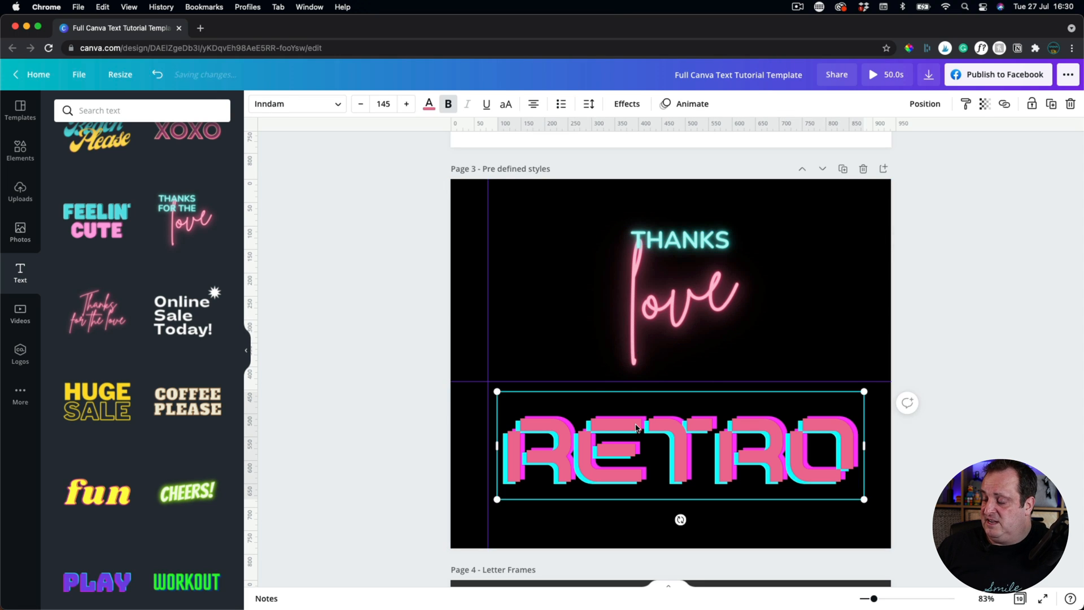
Select the whole RETRO word for editing and scroll through the Text panel styles.
double_click(670, 449)
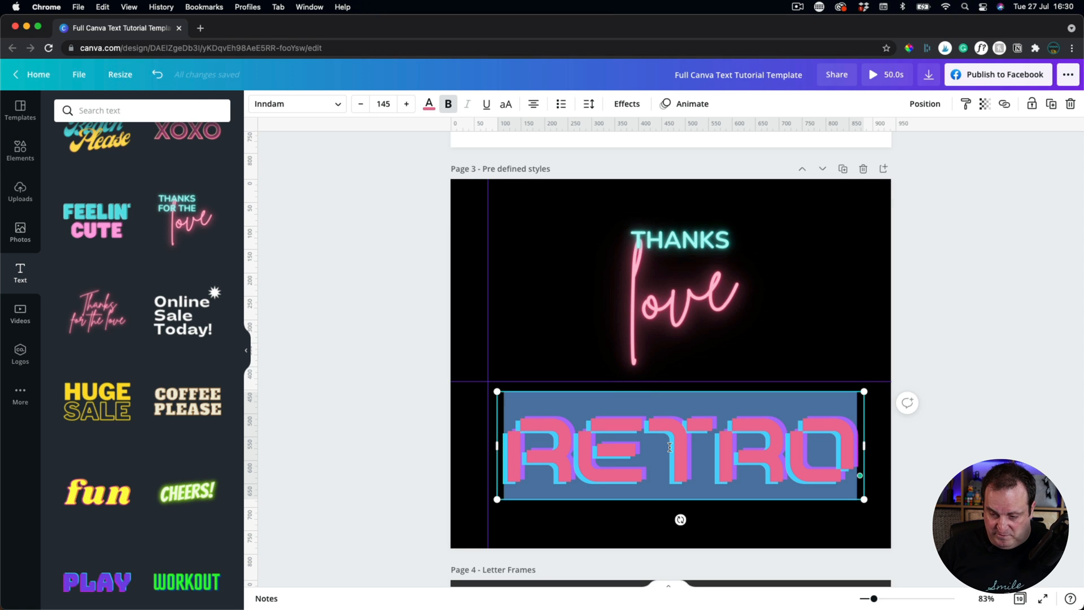
scroll(70, 376, "down", 7)
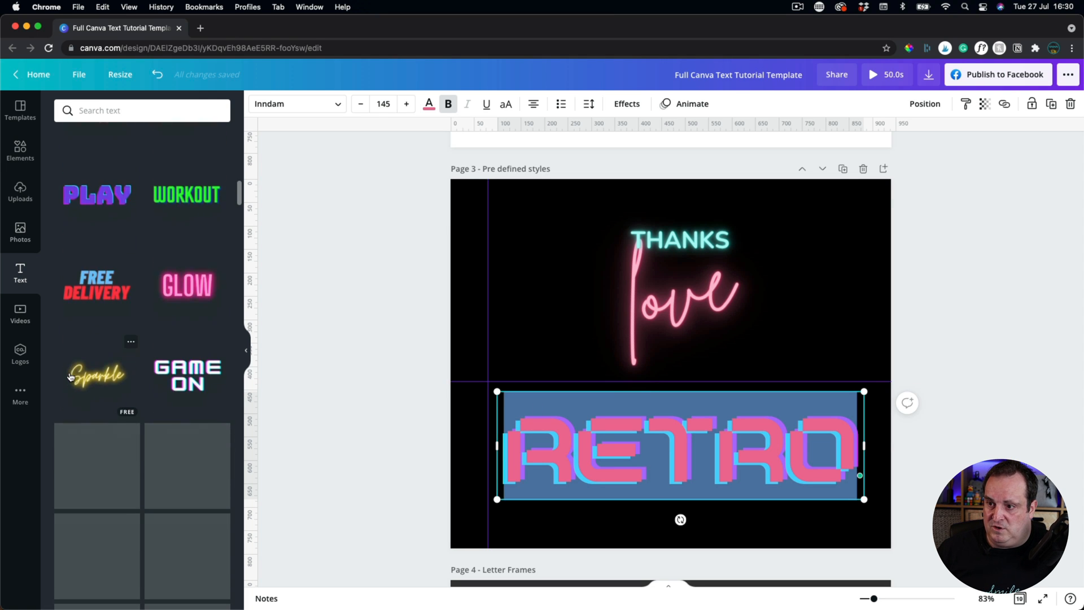
scroll(70, 377, "down", 5)
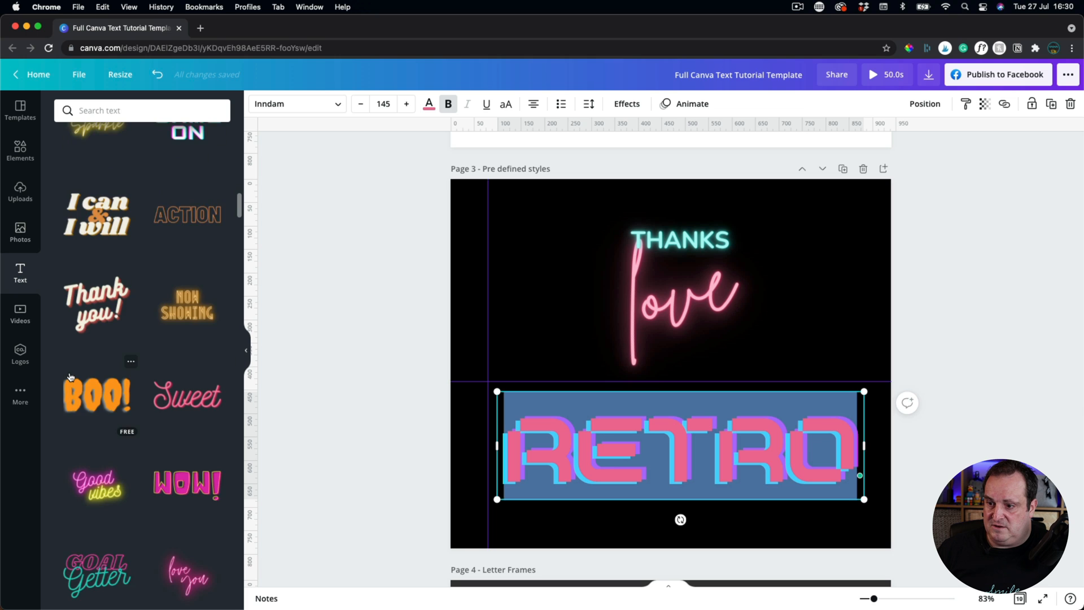
scroll(70, 376, "down", 7)
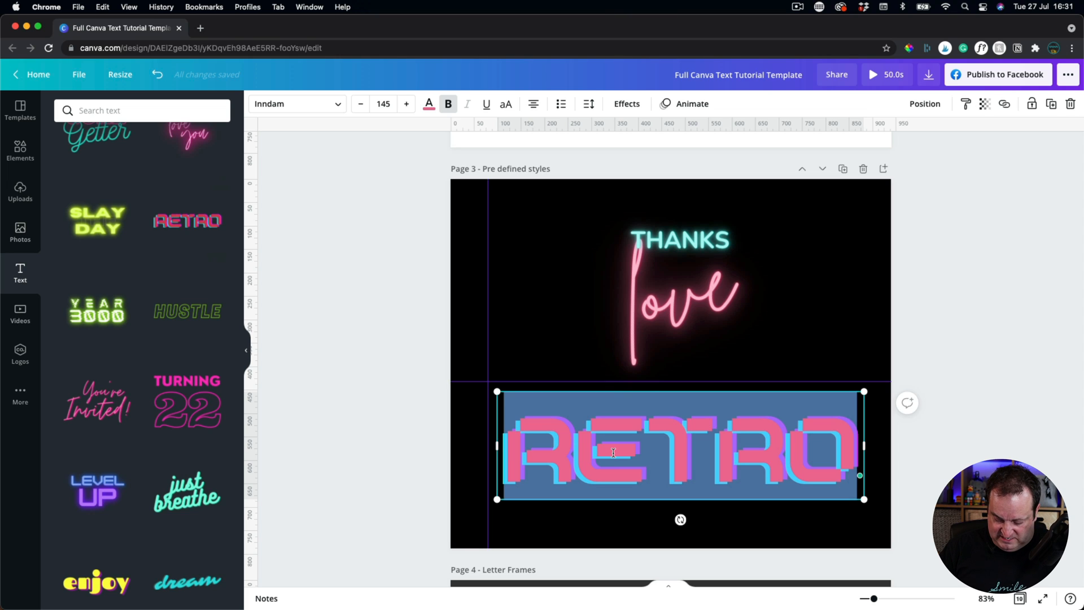
Replace RETRO with 1984 and bring up the glitch text's Effects settings.
type("10")
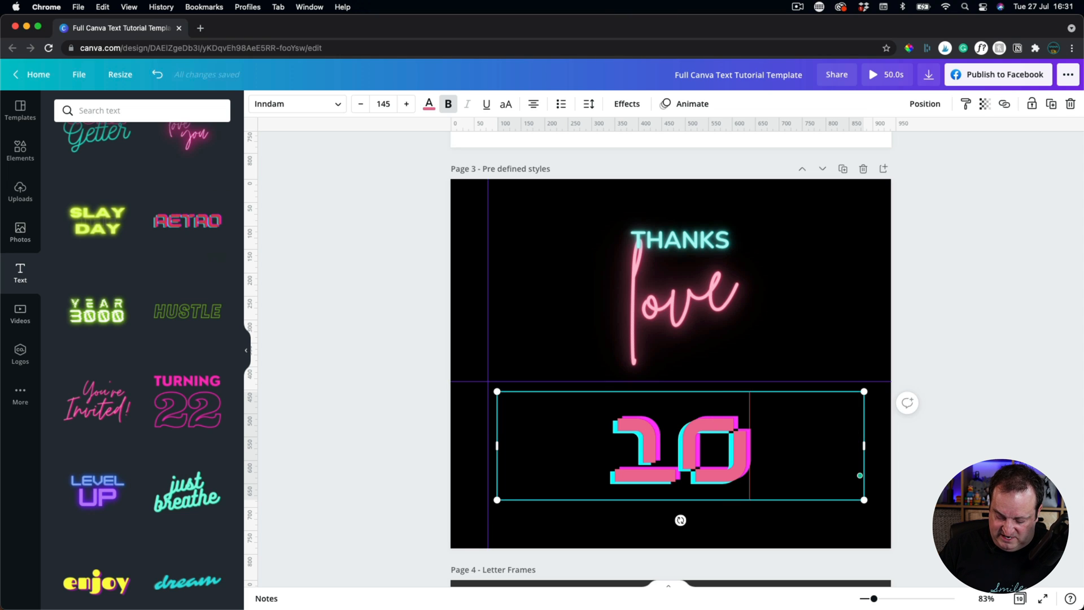
type("84")
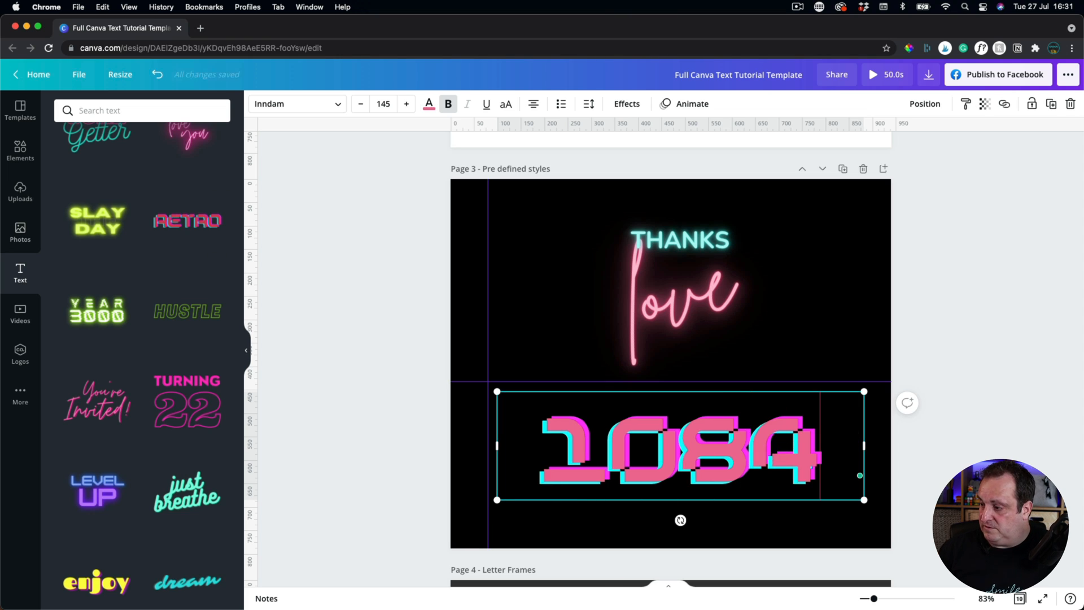
key("BackSpace")
key("BackSpace")
key("BackSpace")
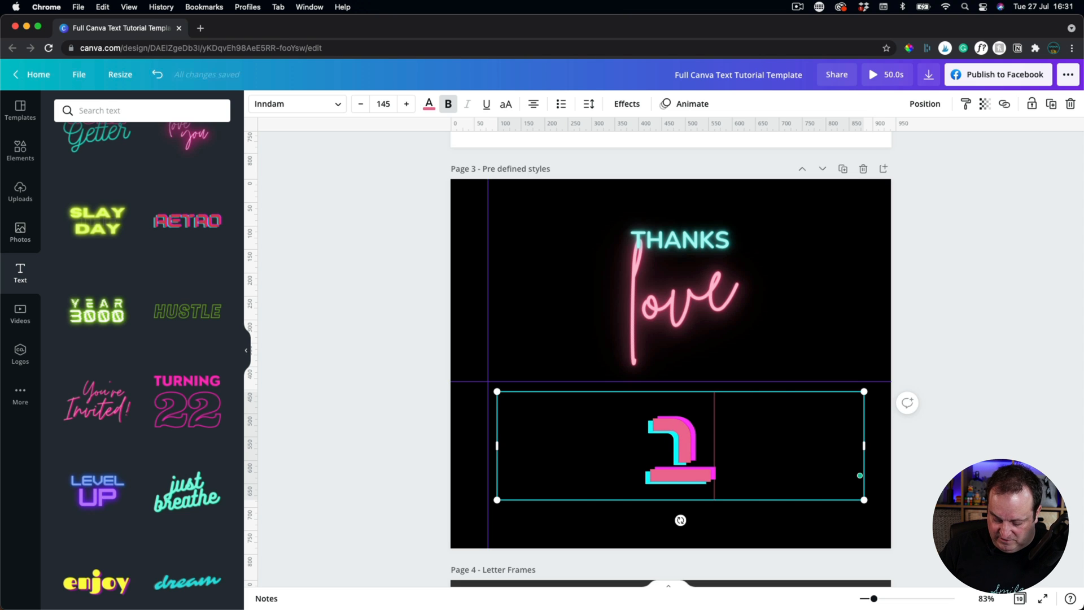
type("984")
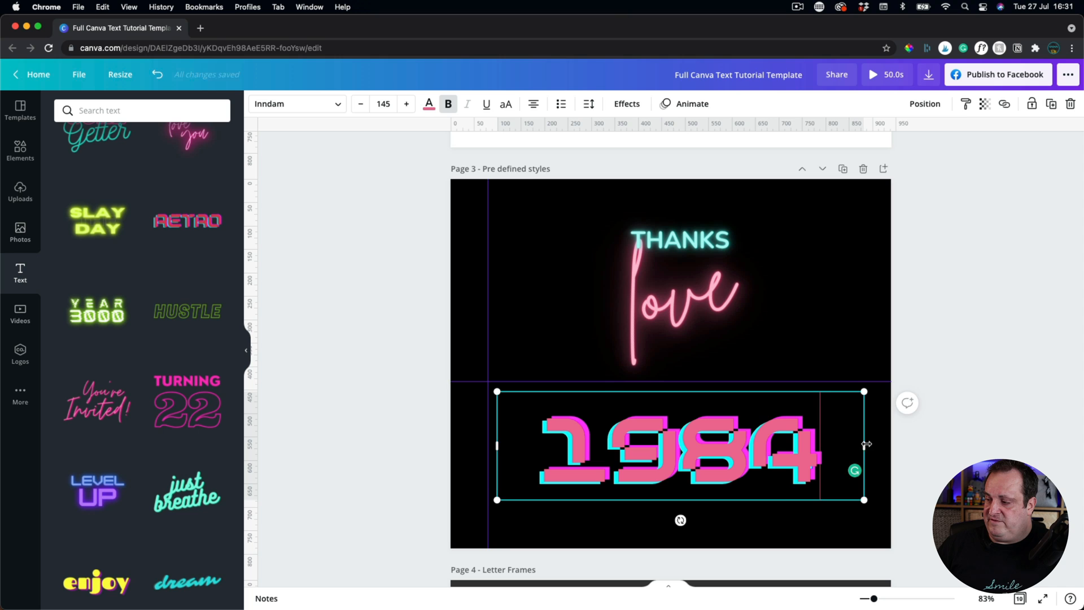
left_click(954, 417)
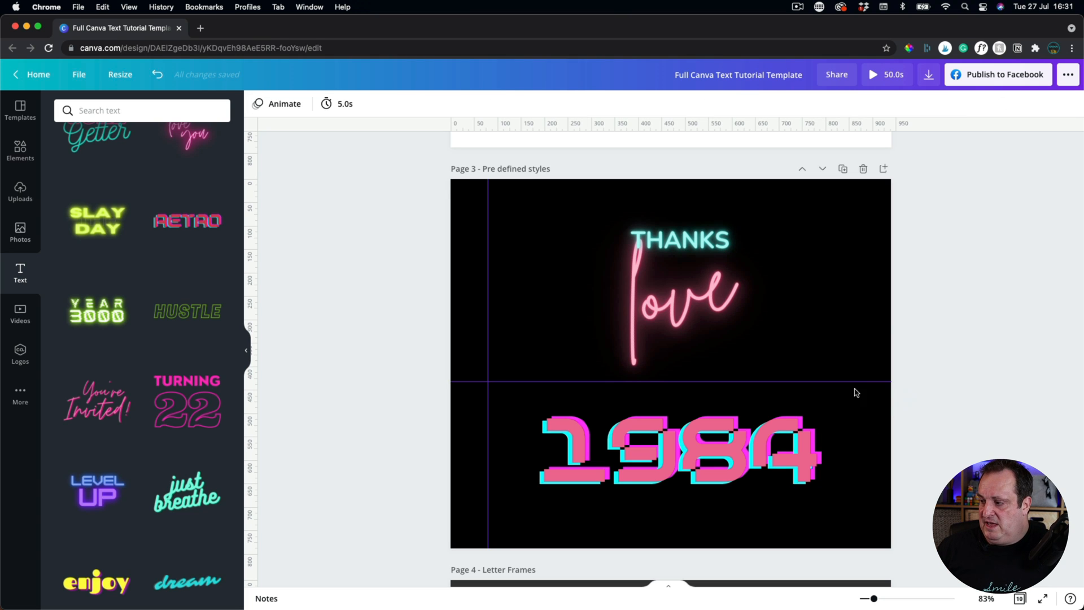
left_click(636, 447)
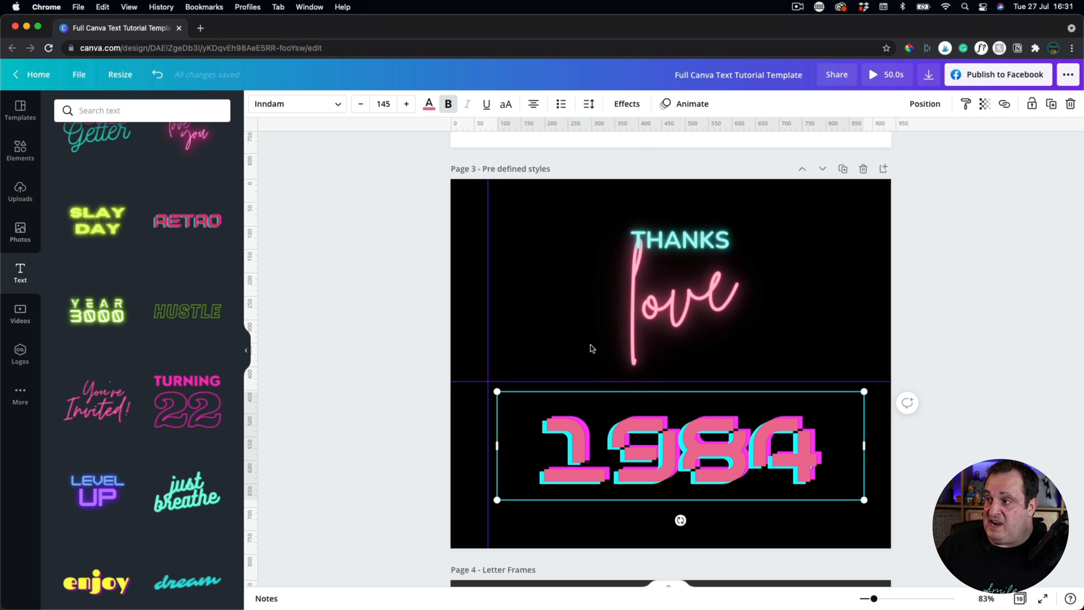
left_click(624, 105)
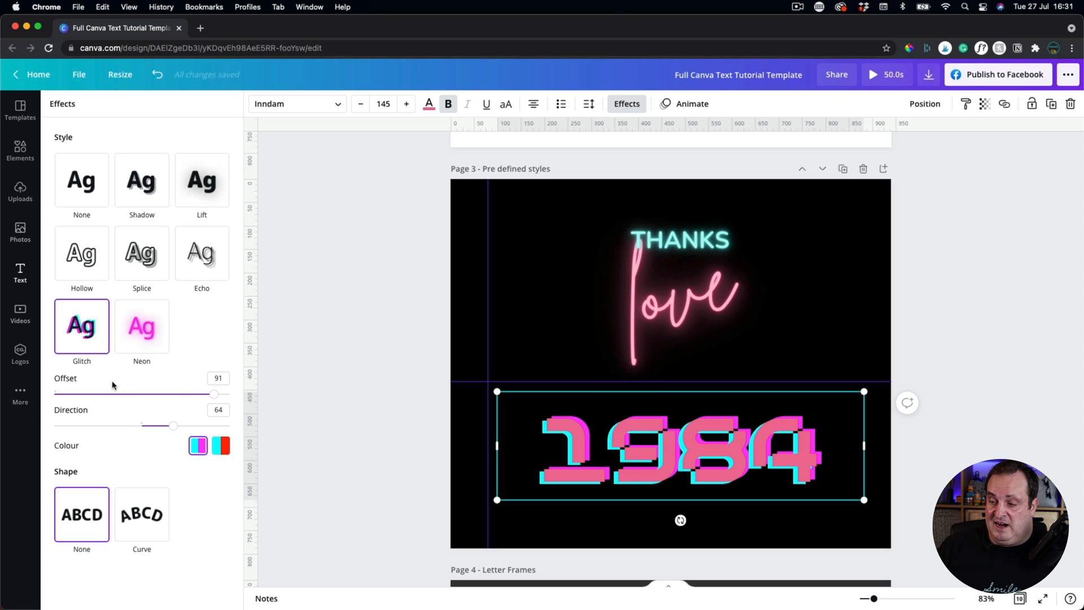
Give the 1984 glitch the cyan-and-red colour pair, direction -73 and offset 74.
left_click(224, 451)
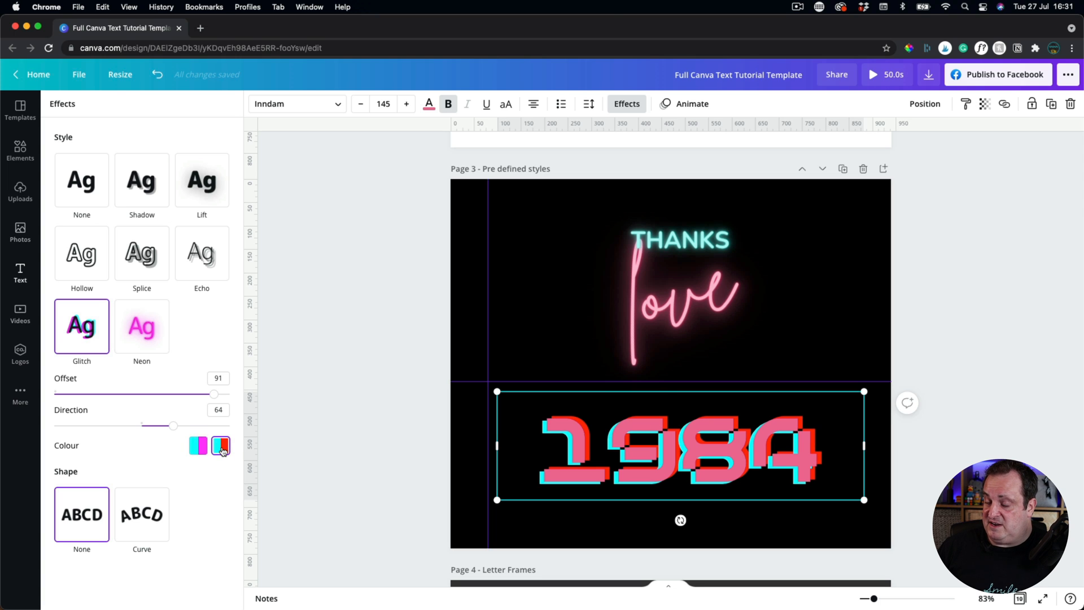
left_click_drag(173, 425, 106, 425)
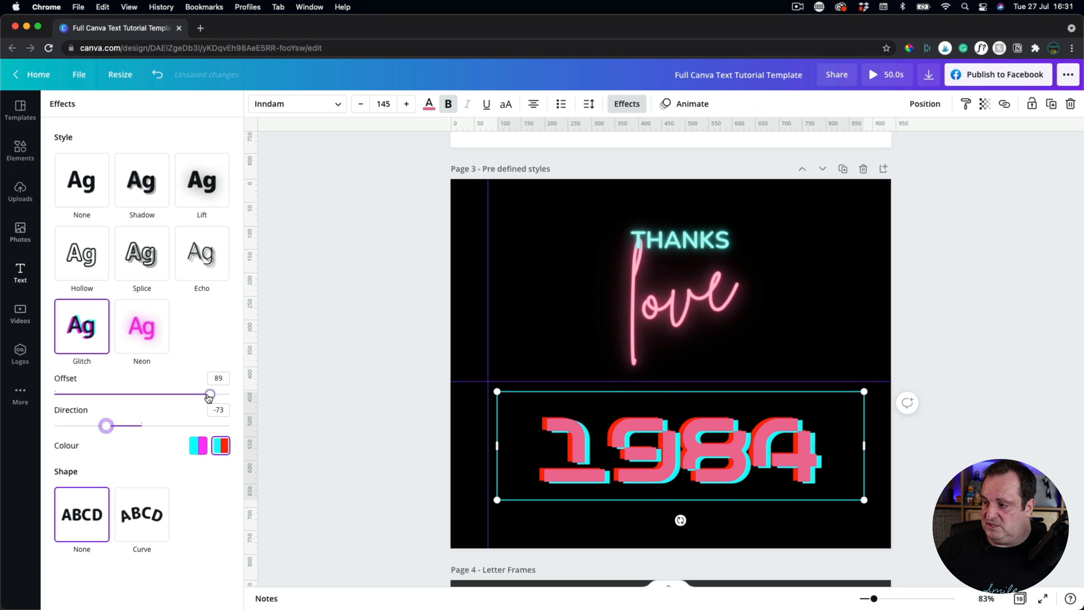
left_click_drag(213, 393, 189, 400)
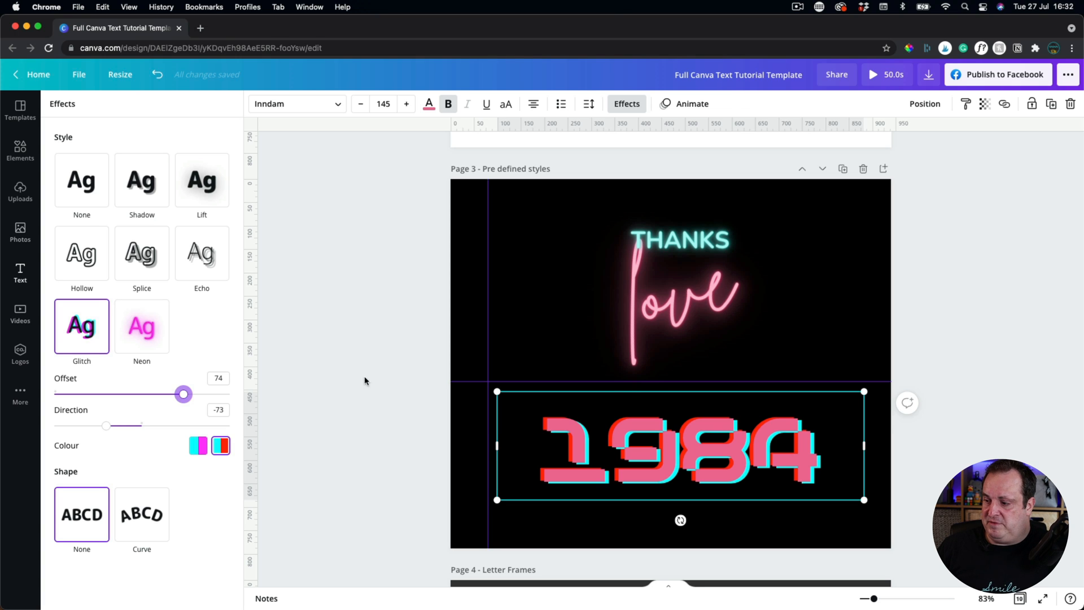
scroll(365, 390, "down", 4)
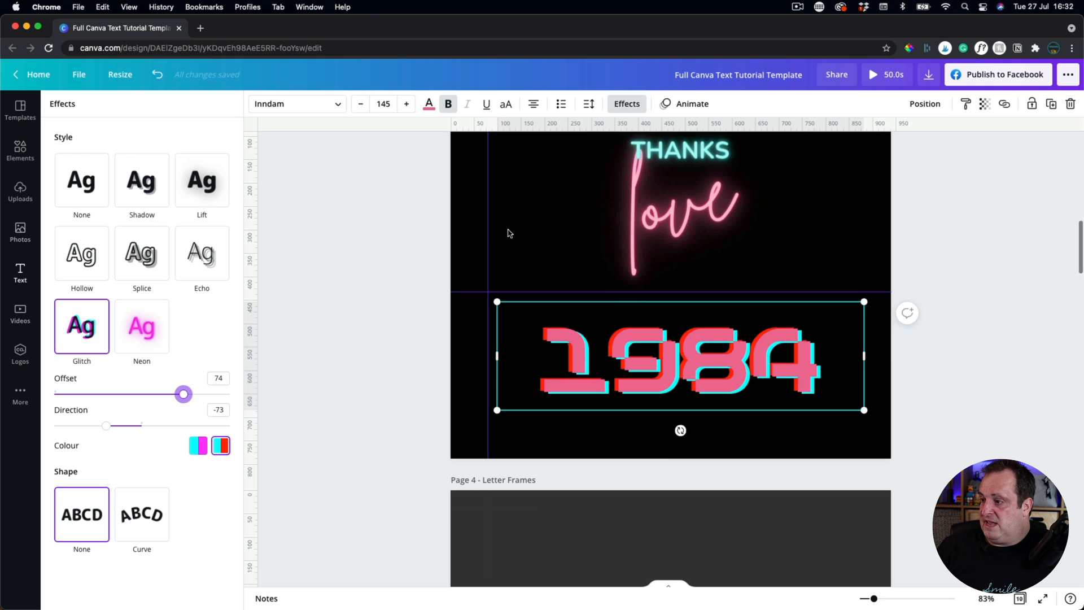
Add the YEAR 3000 text style and remove the 3000 text's neon glow.
left_click(371, 338)
left_click(371, 339)
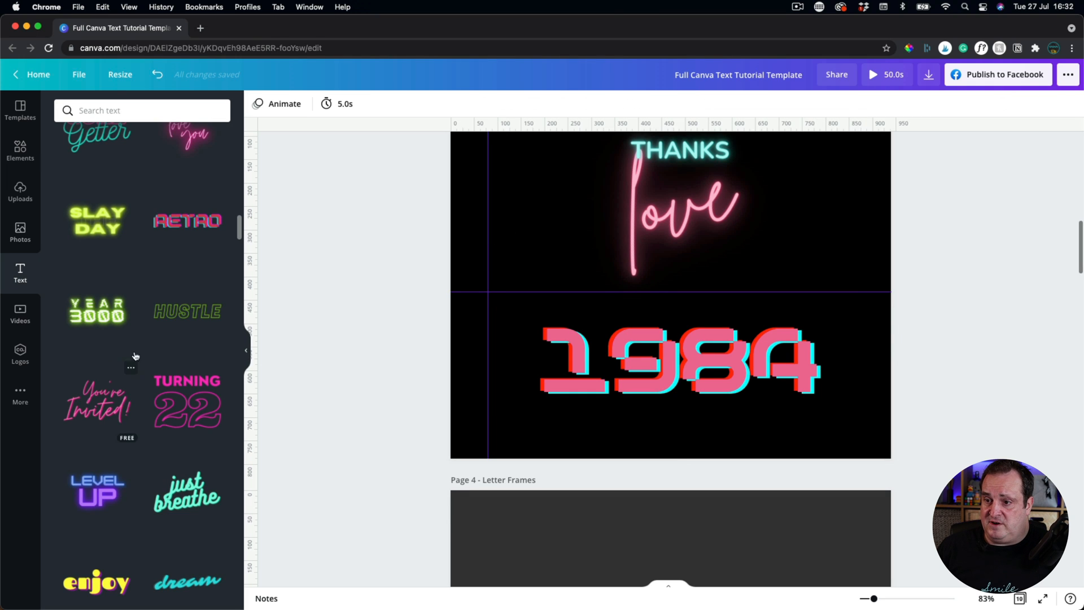
left_click(102, 315)
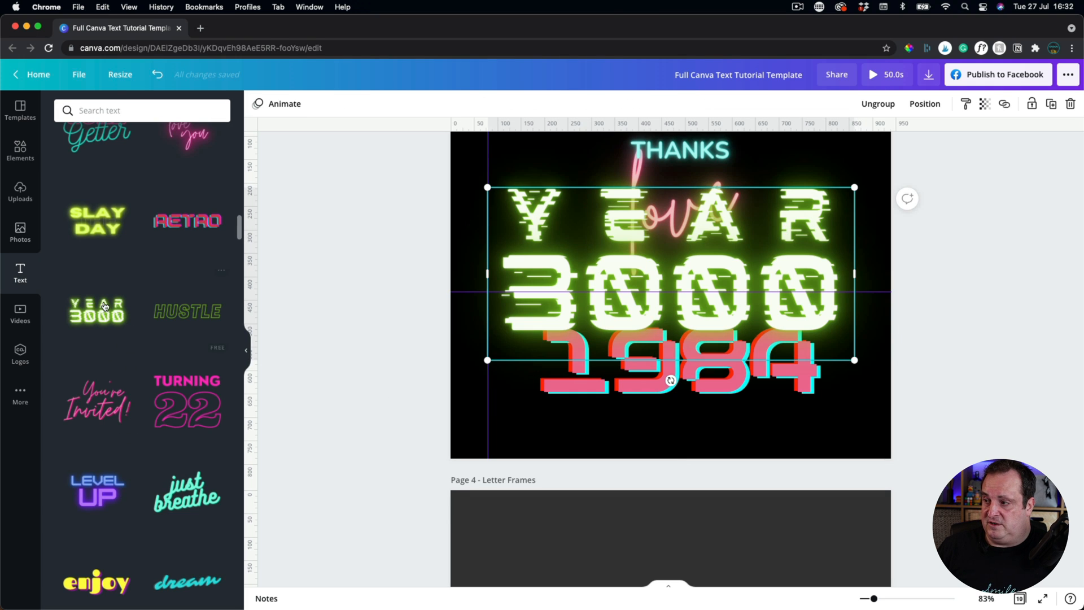
left_click(608, 300)
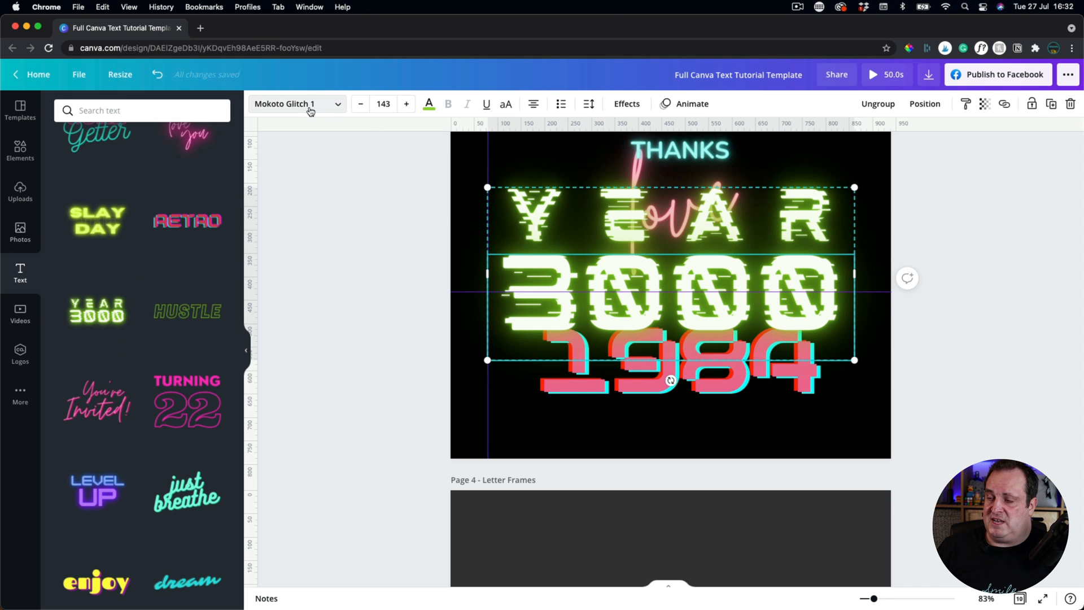
left_click(626, 104)
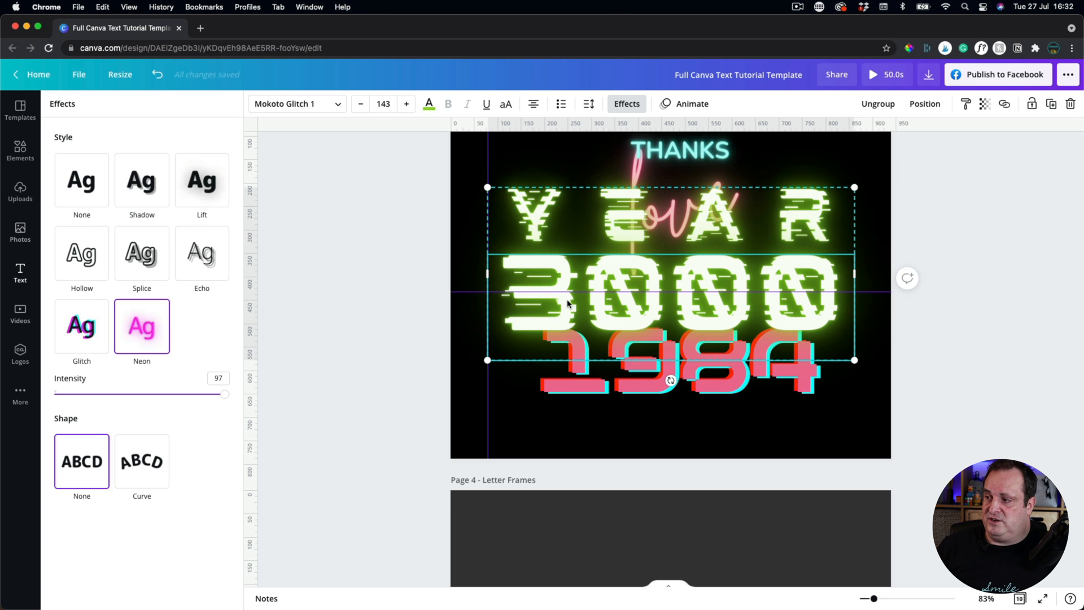
left_click(81, 186)
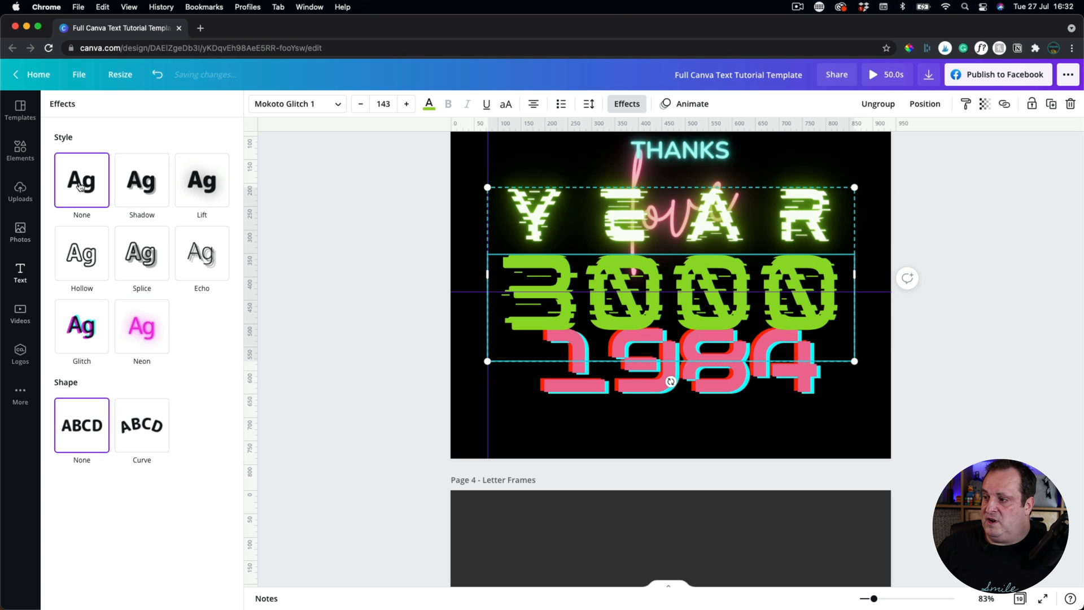
Set YEAR's effect to None, then undo twice to remove the YEAR 3000 text.
left_click(591, 223)
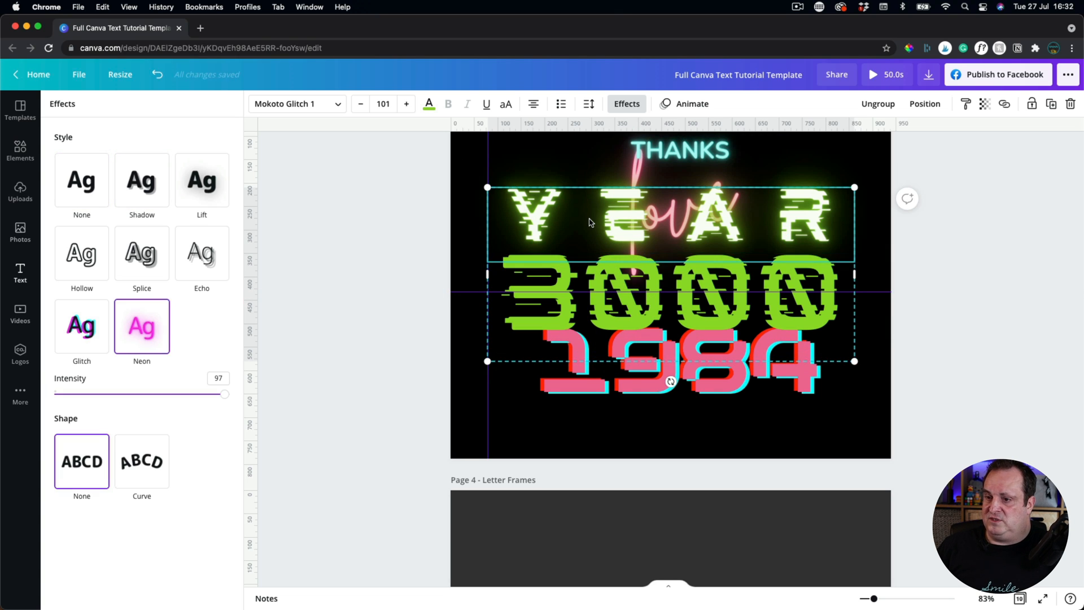
left_click(66, 180)
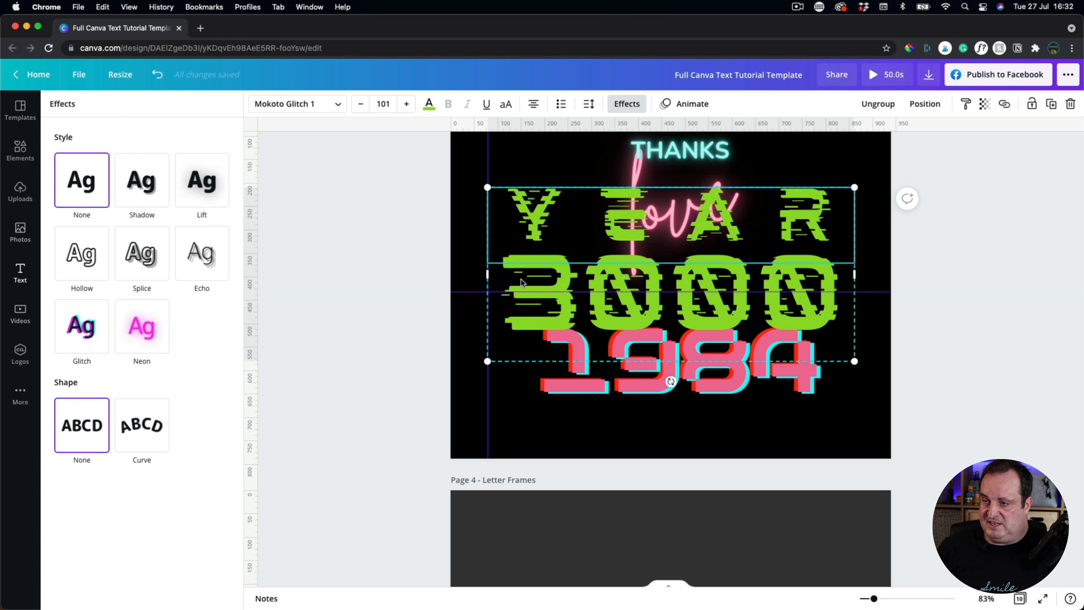
left_click(158, 75)
left_click(158, 74)
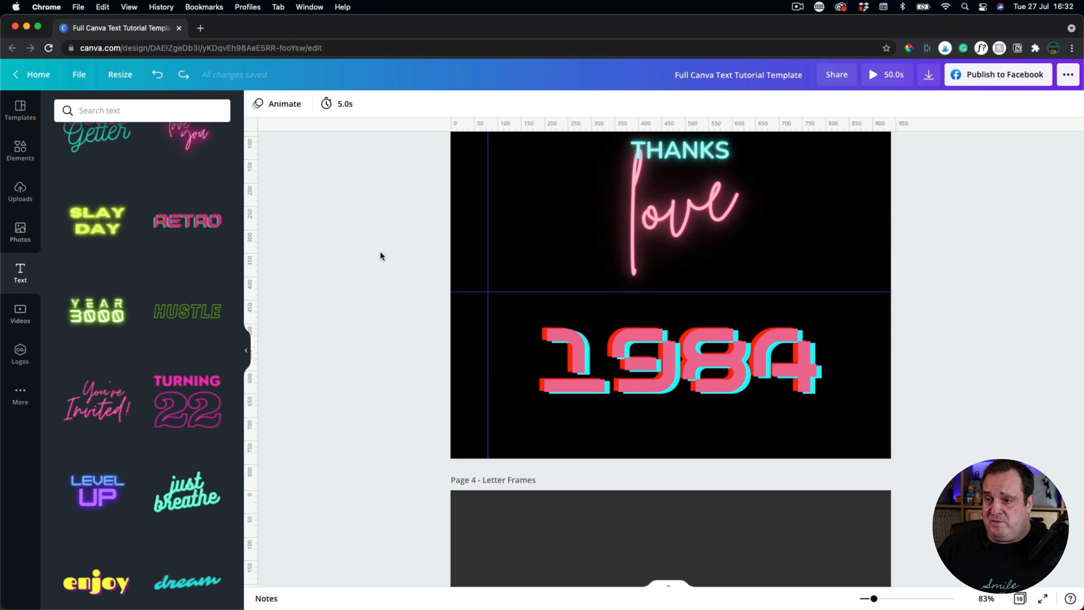
Scroll to page 4, 'Letter Frames', with the sky-filled 'sun'.
scroll(380, 256, "down", 5)
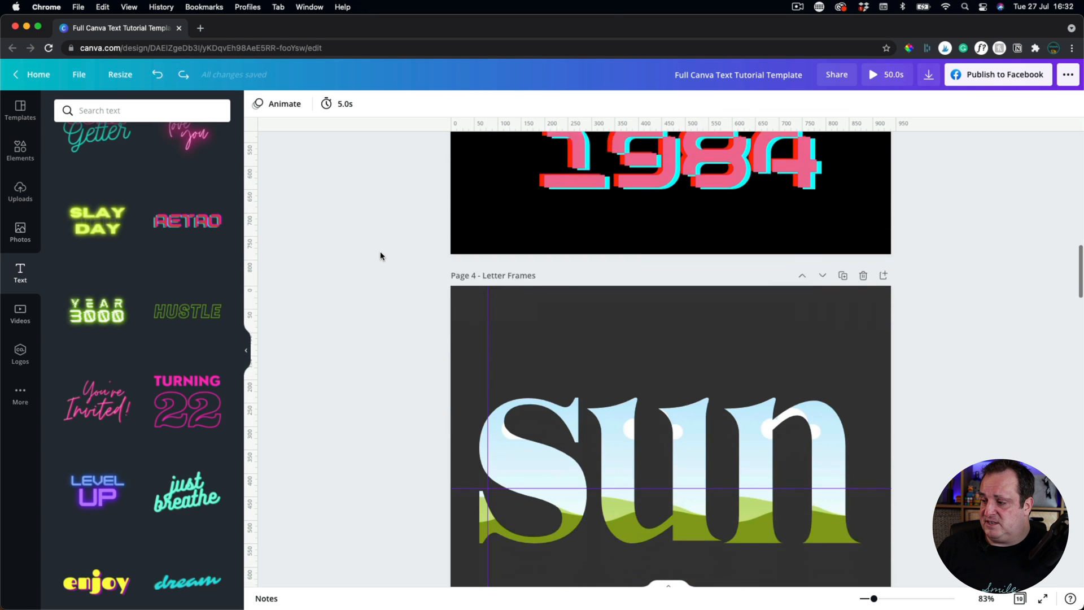
scroll(380, 256, "down", 1)
scroll(381, 256, "up", 1)
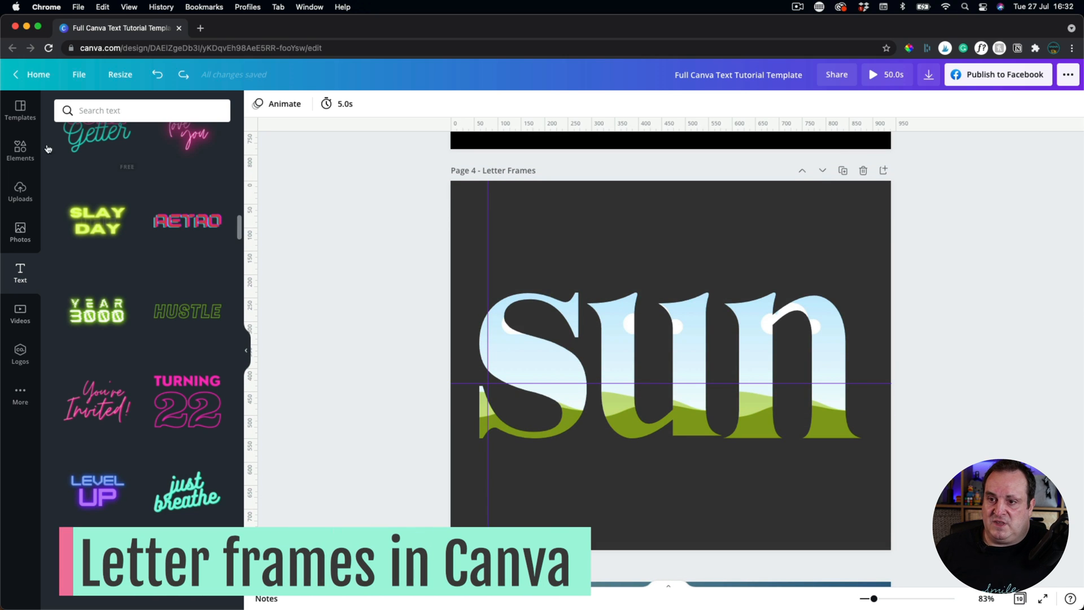
Show all Frames in the Elements panel after clearing the search, and scroll through them.
left_click(11, 150)
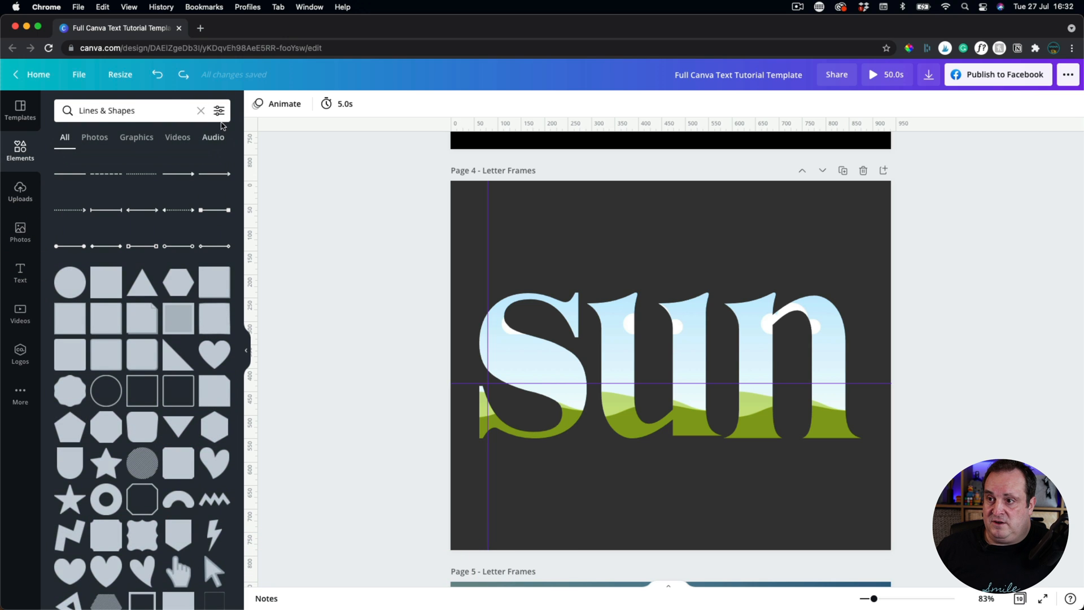
left_click(201, 110)
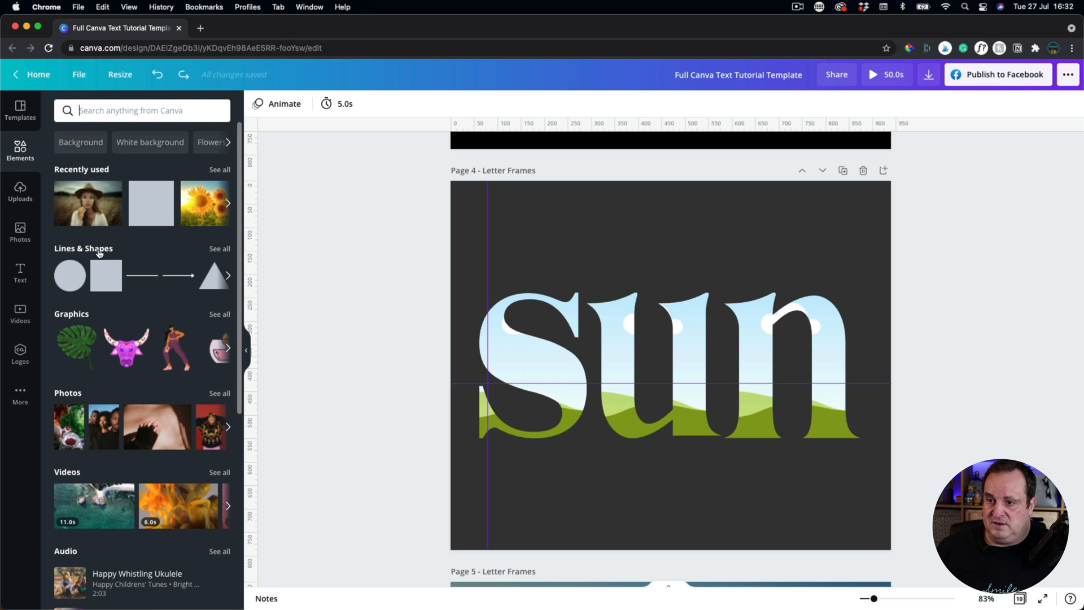
scroll(113, 282, "down", 10)
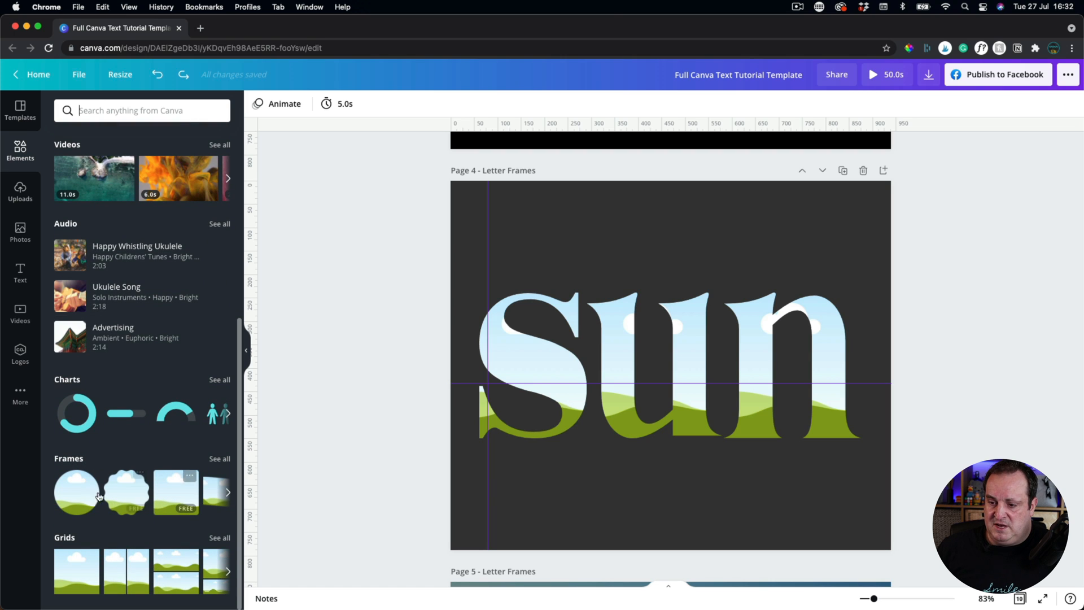
left_click(223, 459)
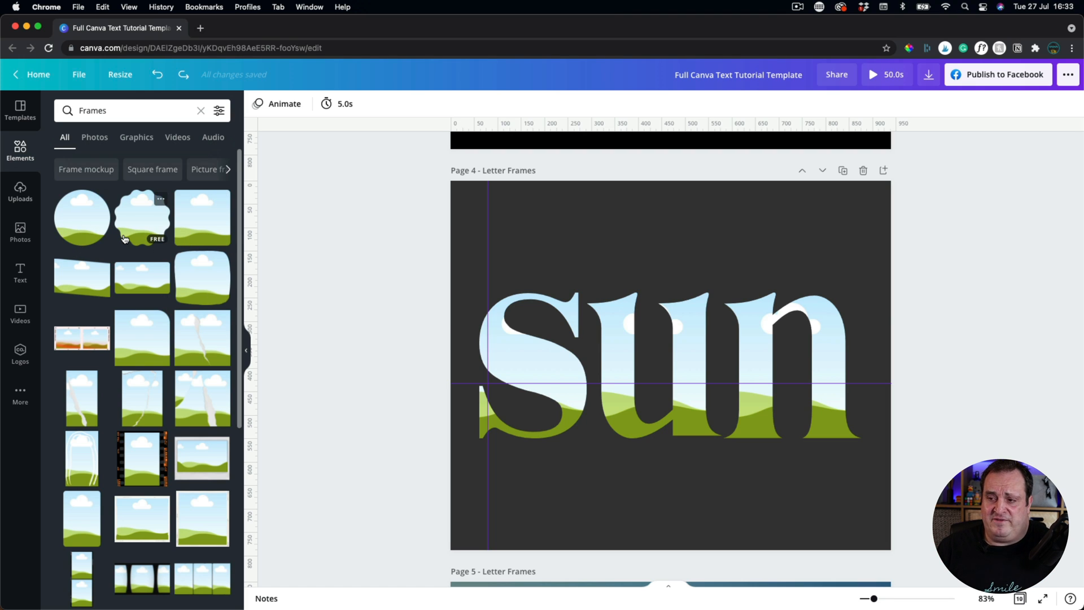
scroll(85, 339, "down", 5)
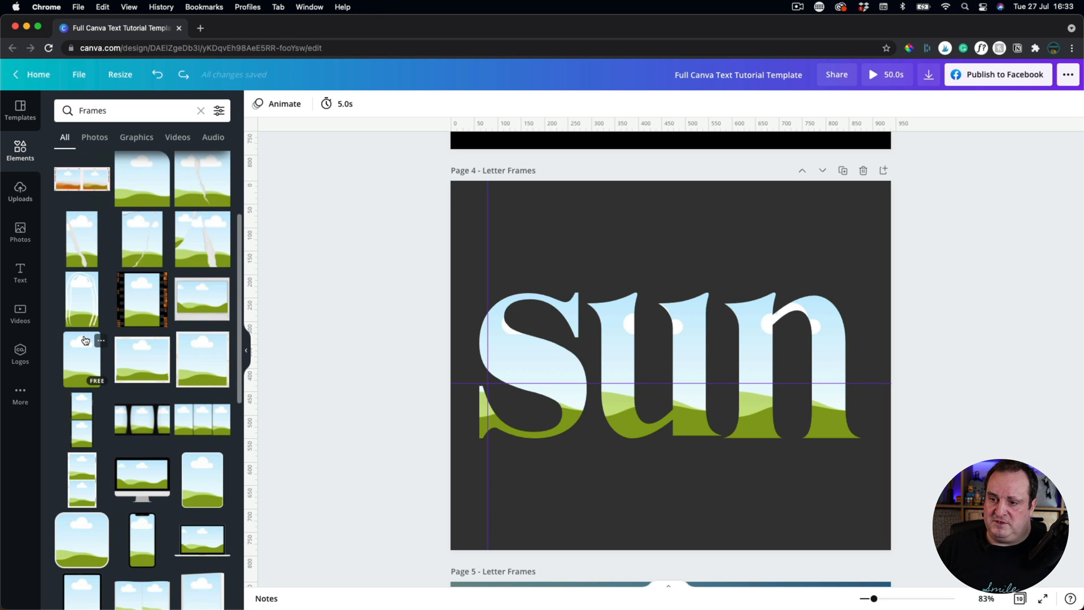
scroll(160, 359, "down", 15)
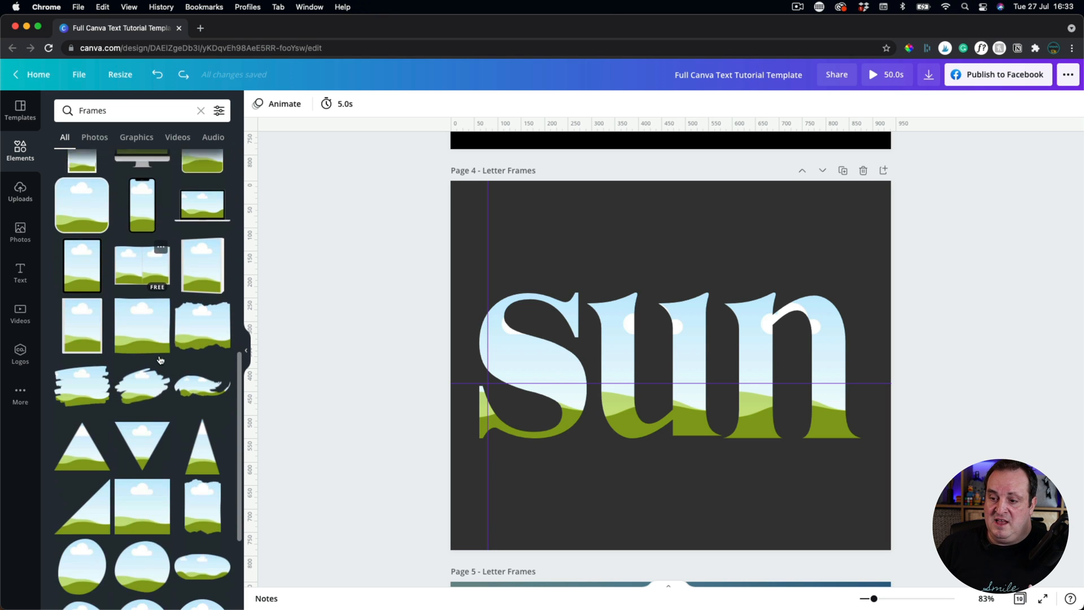
scroll(160, 360, "down", 4)
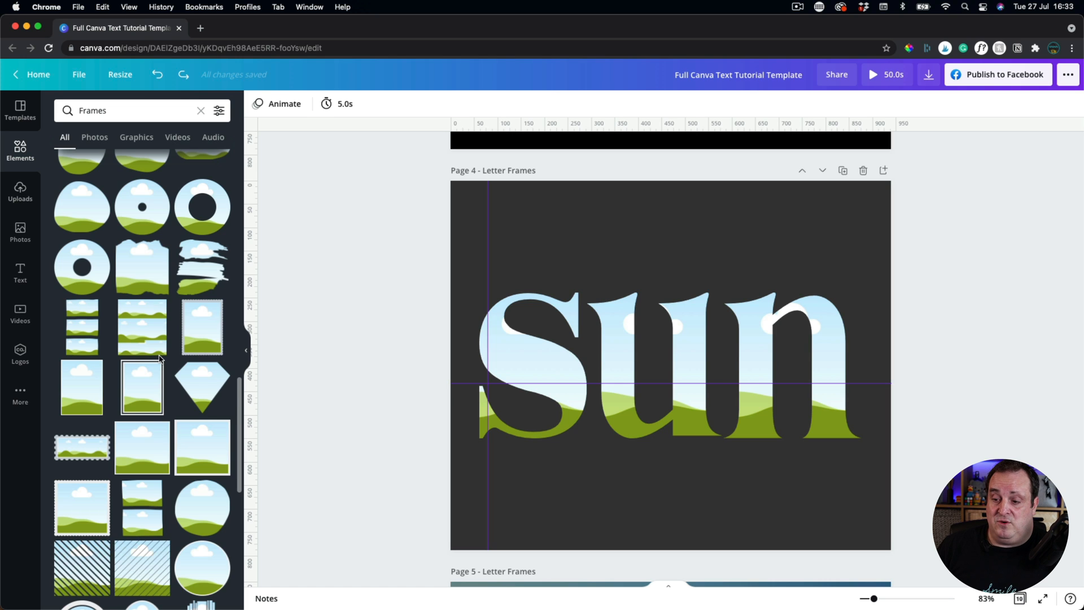
scroll(160, 359, "down", 10)
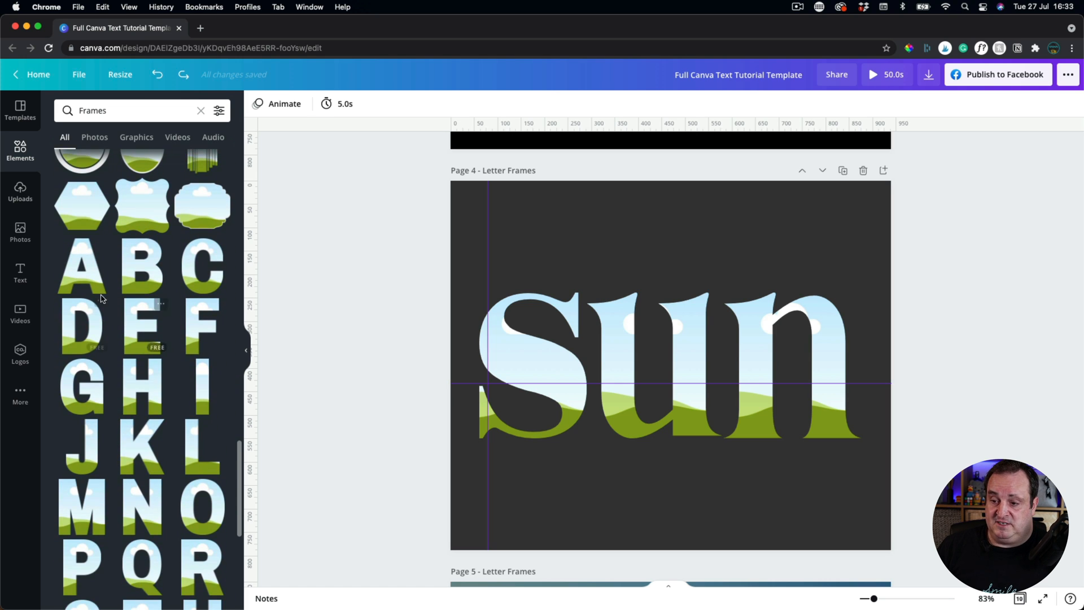
scroll(137, 407, "down", 2)
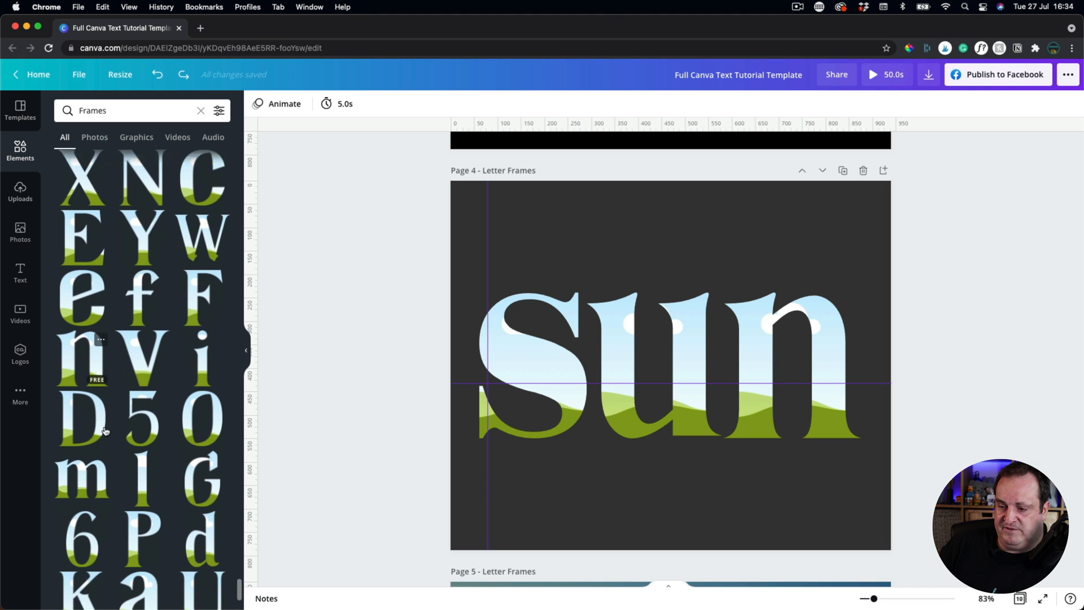
scroll(105, 430, "down", 10)
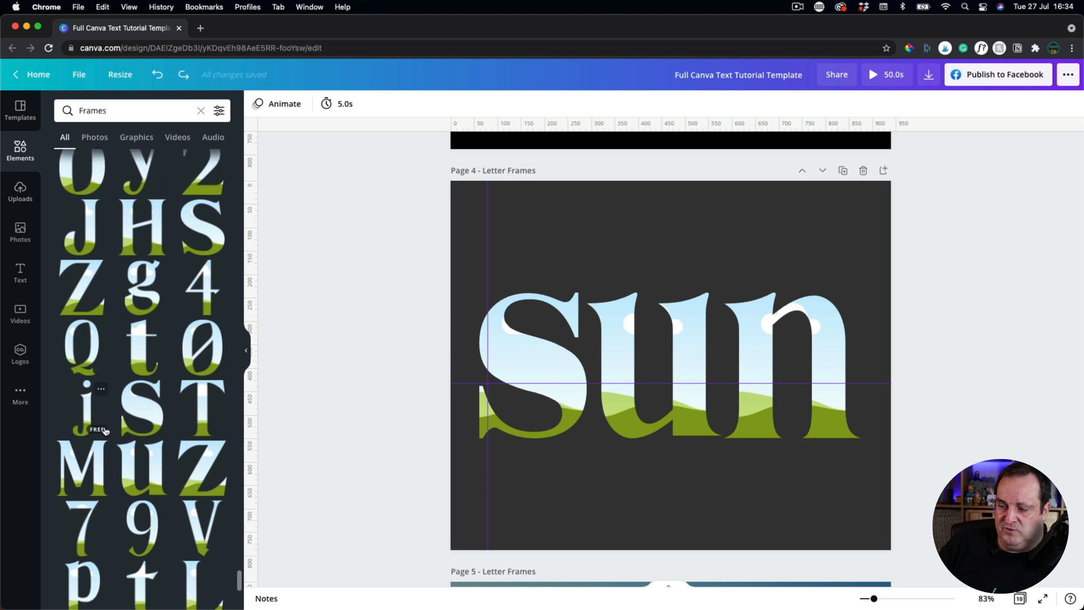
scroll(105, 430, "down", 5)
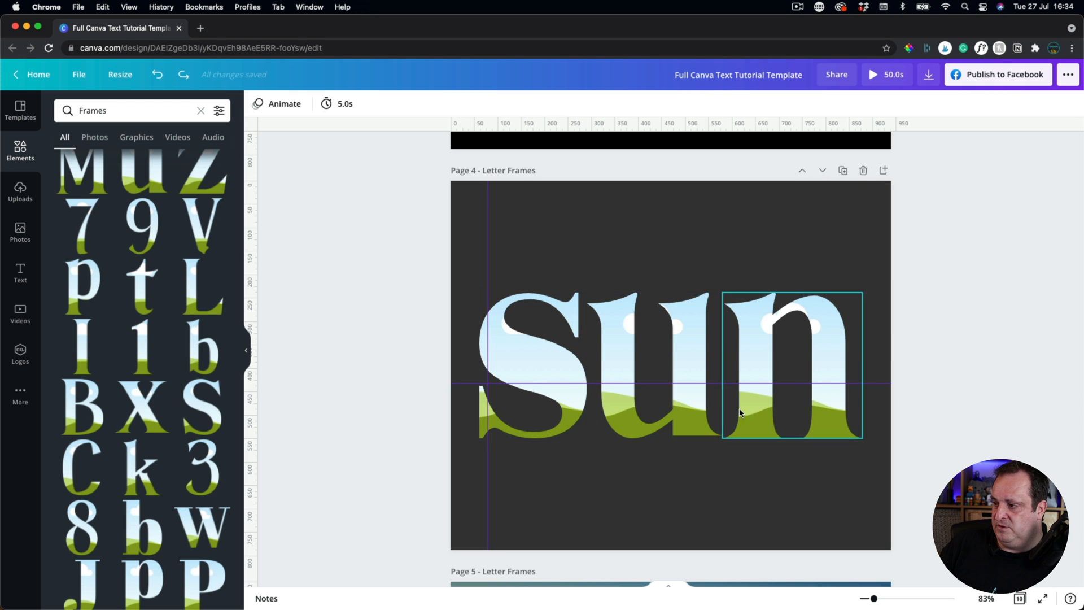
scroll(168, 444, "down", 1)
scroll(169, 445, "down", 6)
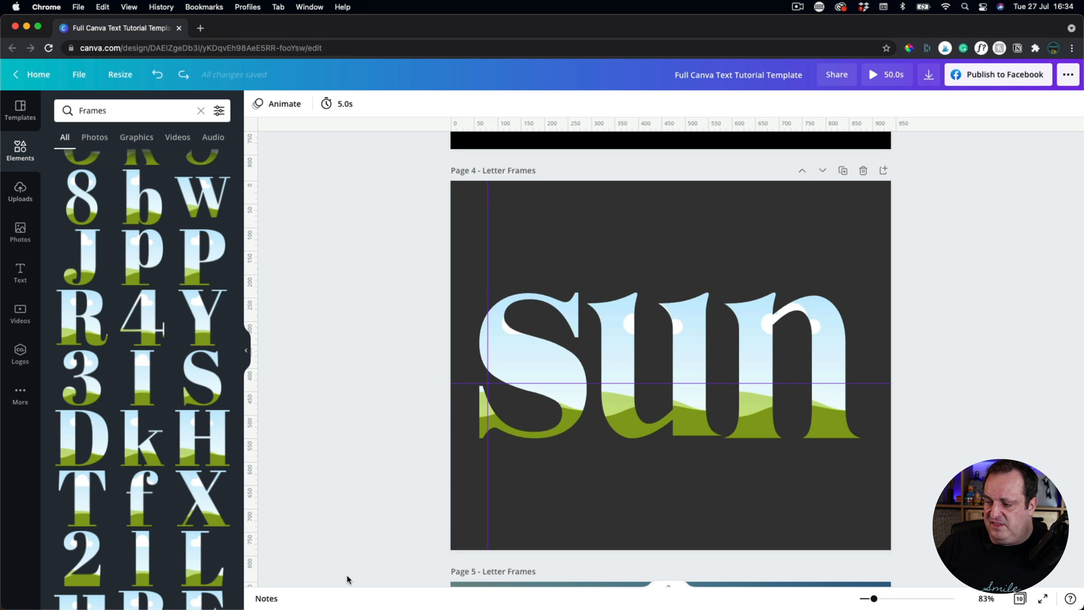
scroll(347, 578, "down", 1)
scroll(346, 579, "down", 10)
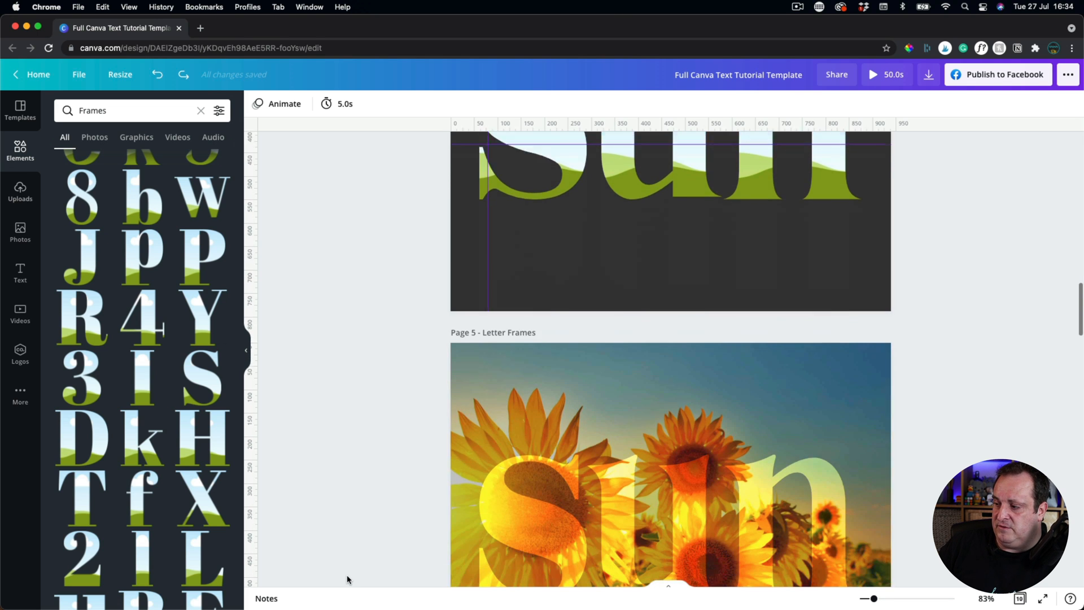
scroll(346, 578, "down", 2)
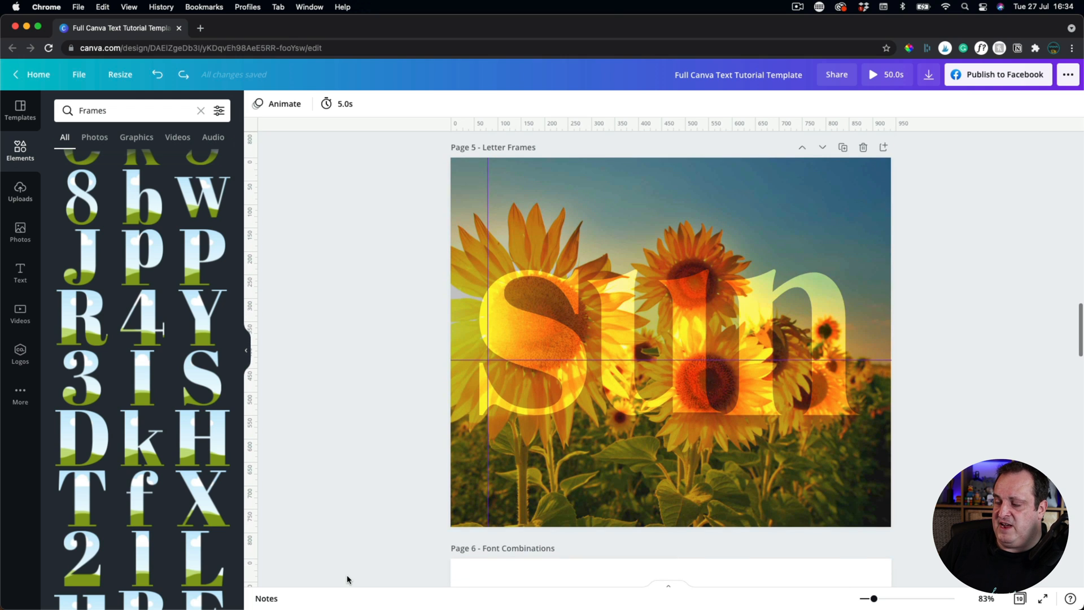
scroll(392, 381, "up", 2)
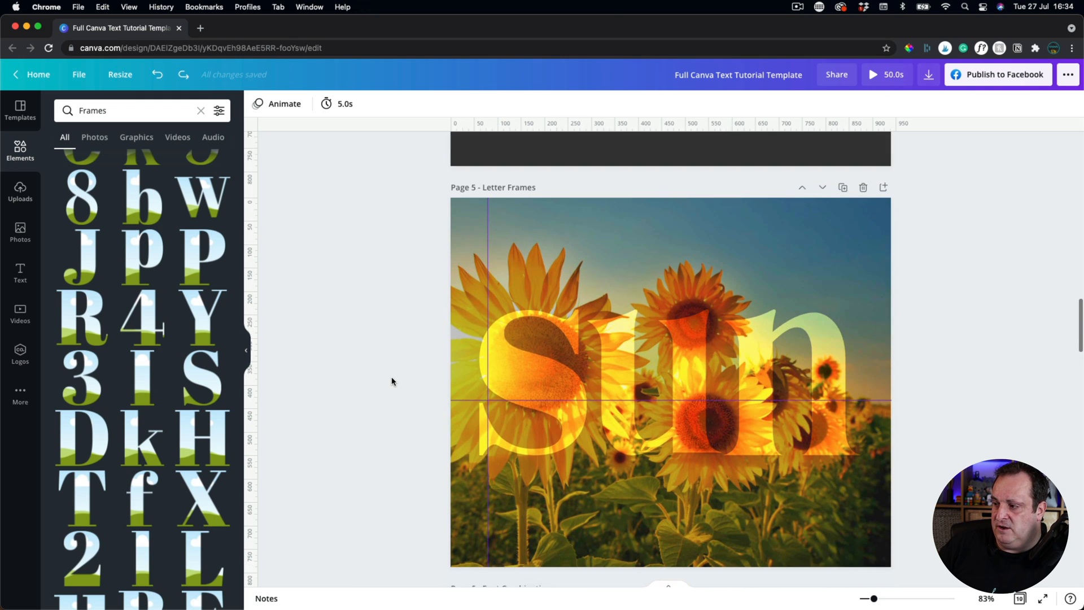
scroll(392, 381, "down", 1)
scroll(391, 381, "up", 10)
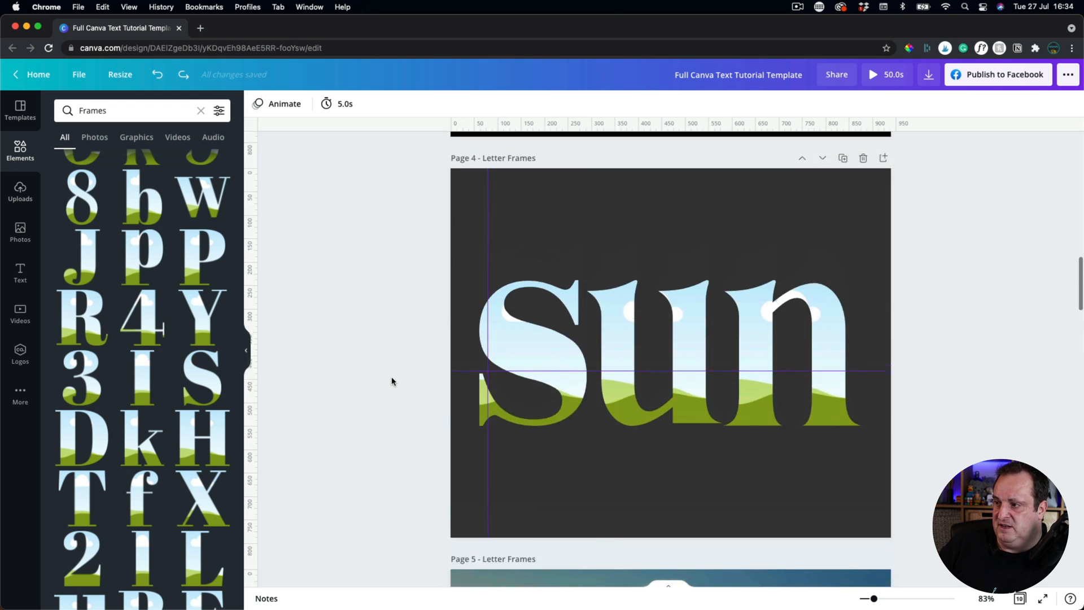
left_click(571, 214)
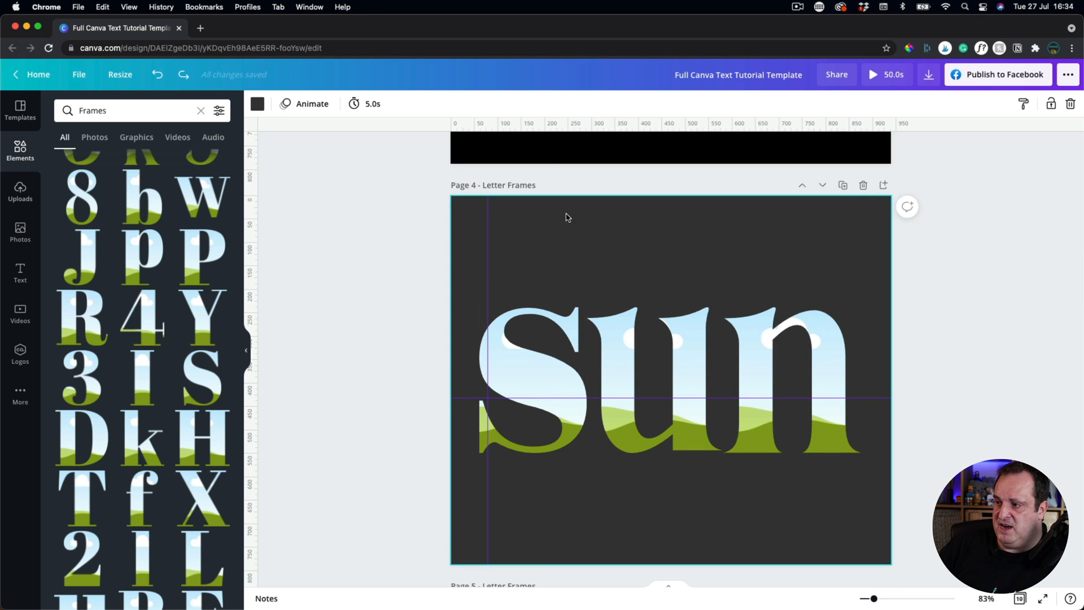
Add the sunflower stock photo and make it Page 4's background behind the 'sun' letters.
left_click(19, 232)
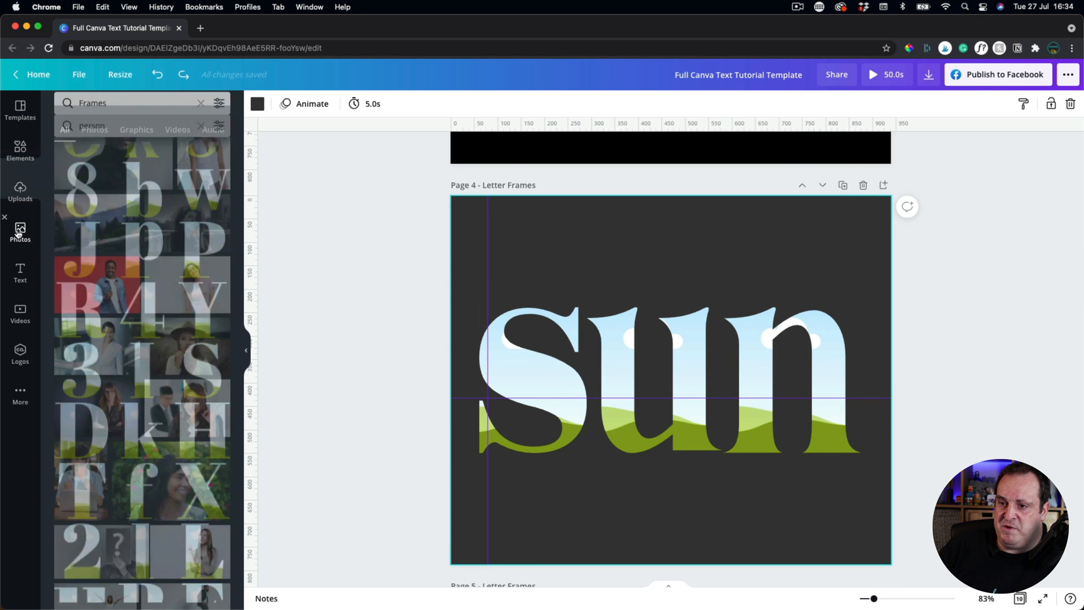
left_click(200, 110)
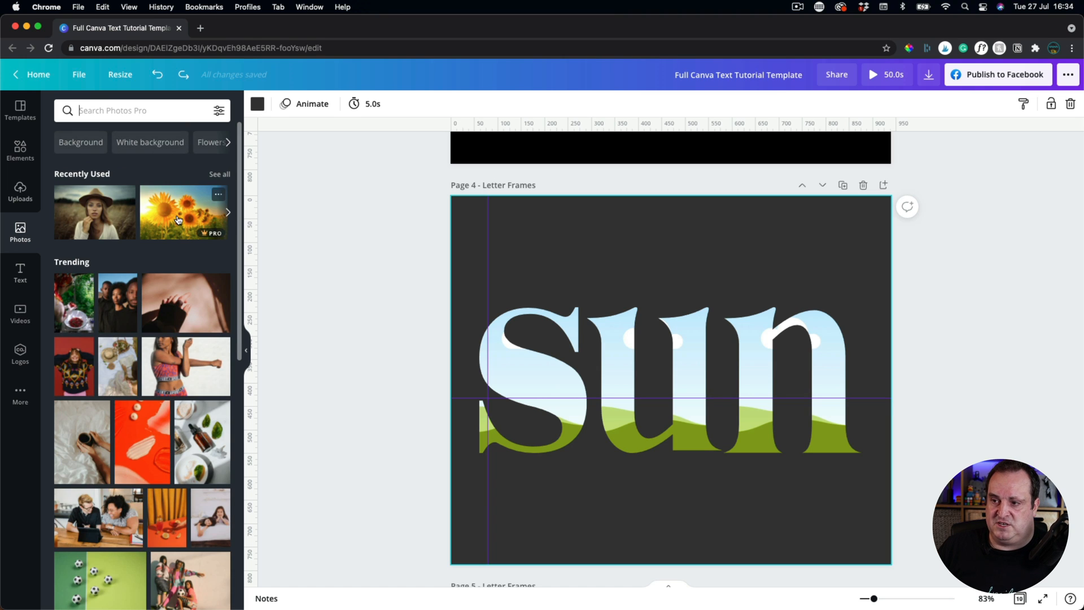
left_click(177, 219)
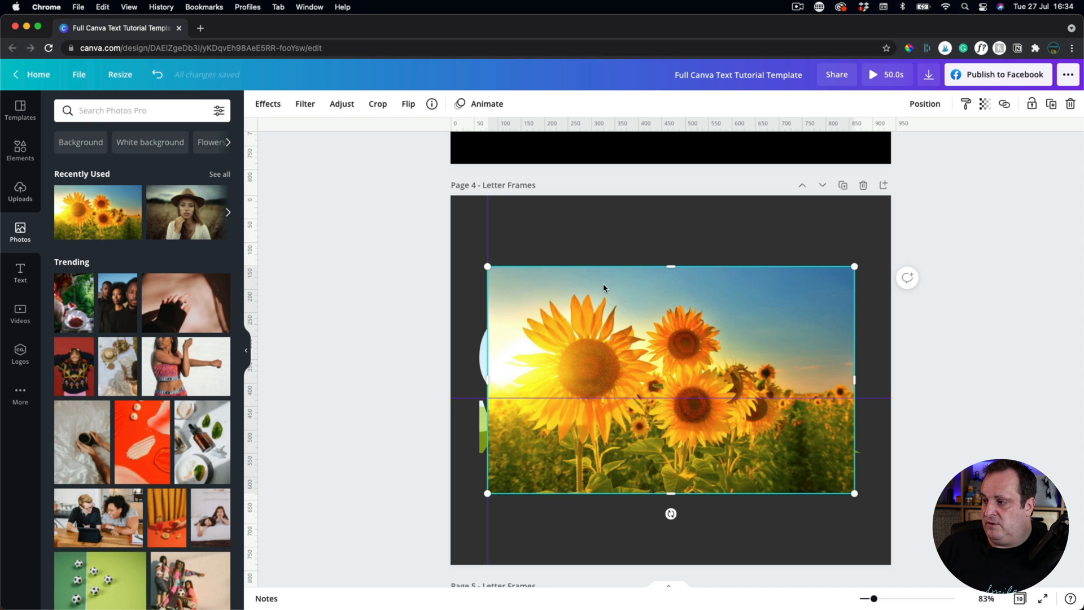
right_click(545, 285)
left_click(574, 506)
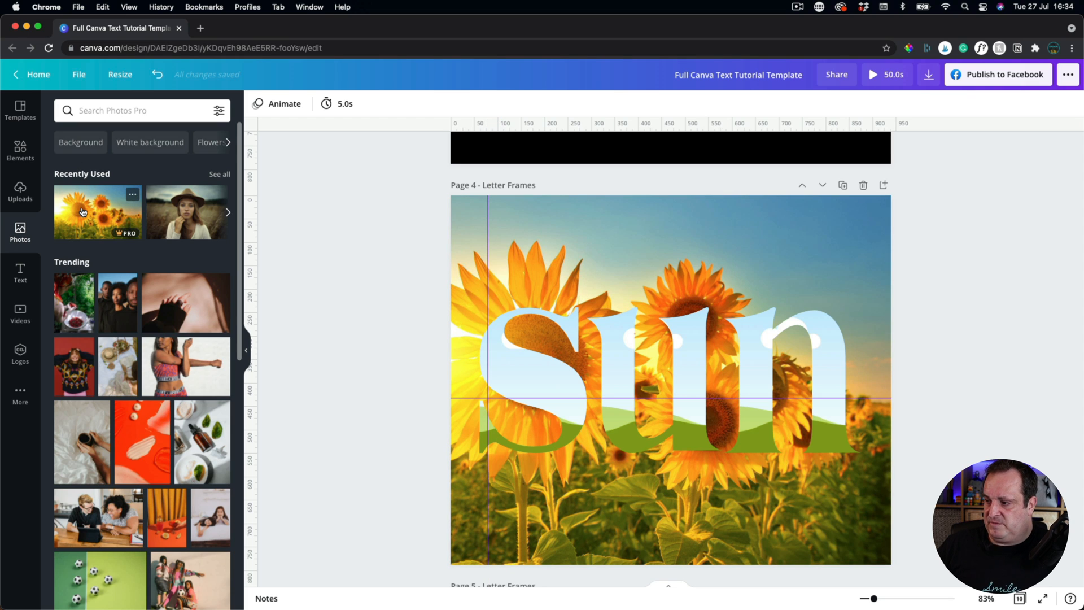
left_click(485, 234)
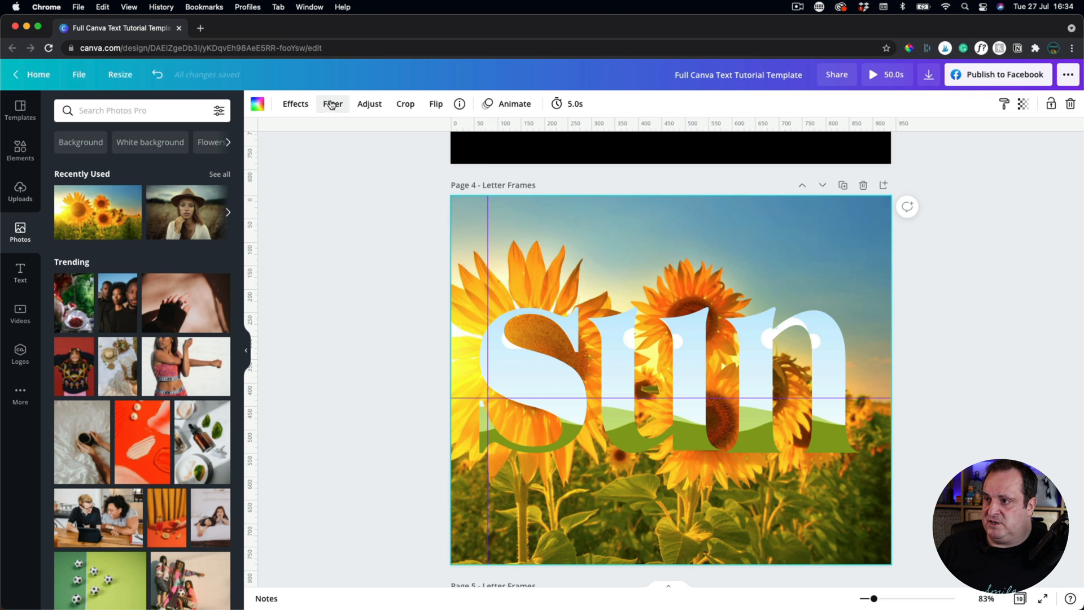
left_click(377, 109)
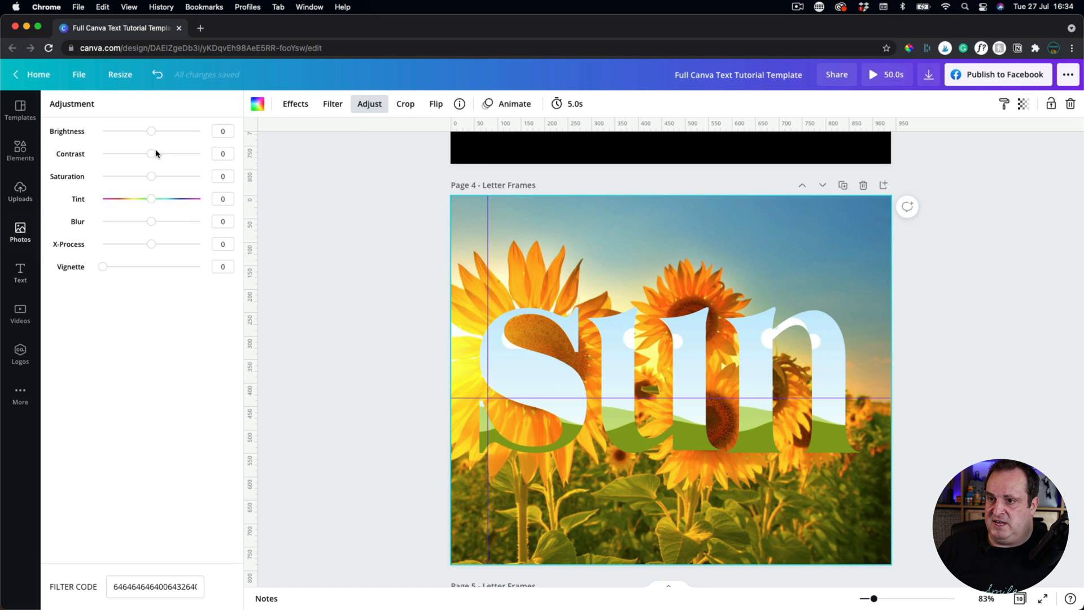
Darken the sunflower background to brightness -22 and contrast -29.
left_click_drag(150, 134, 135, 154)
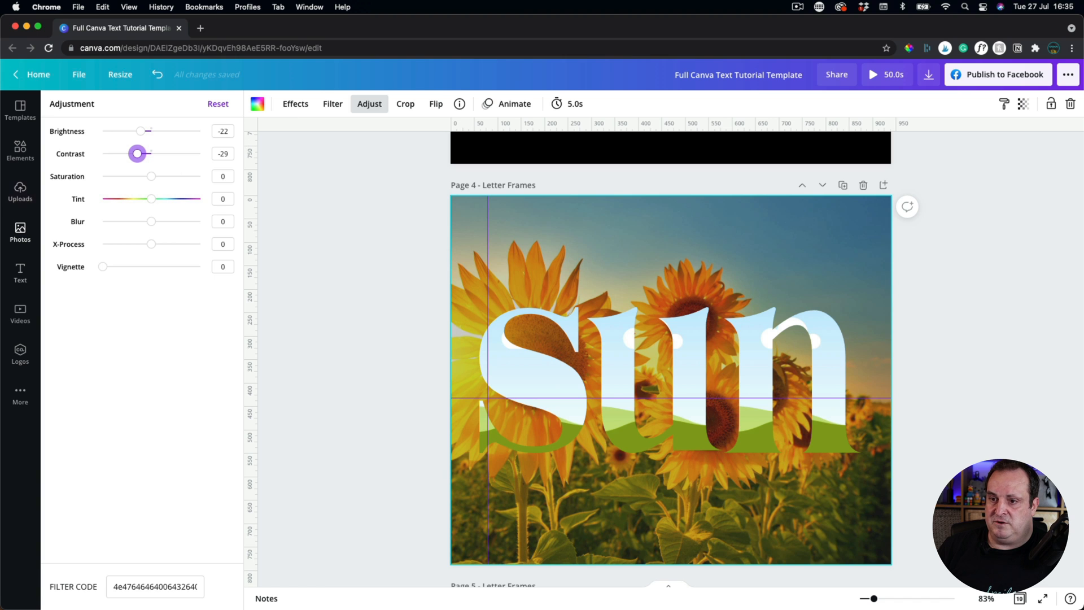
Fill the s, u and n letter frames with the sunflower photo from Recently Used.
left_click(20, 231)
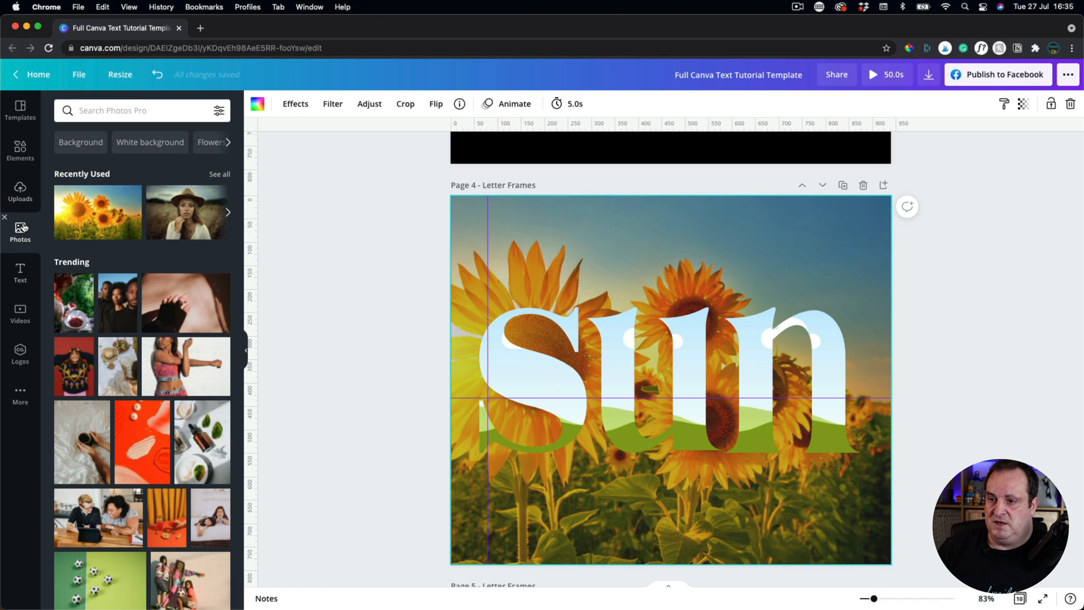
left_click(94, 213)
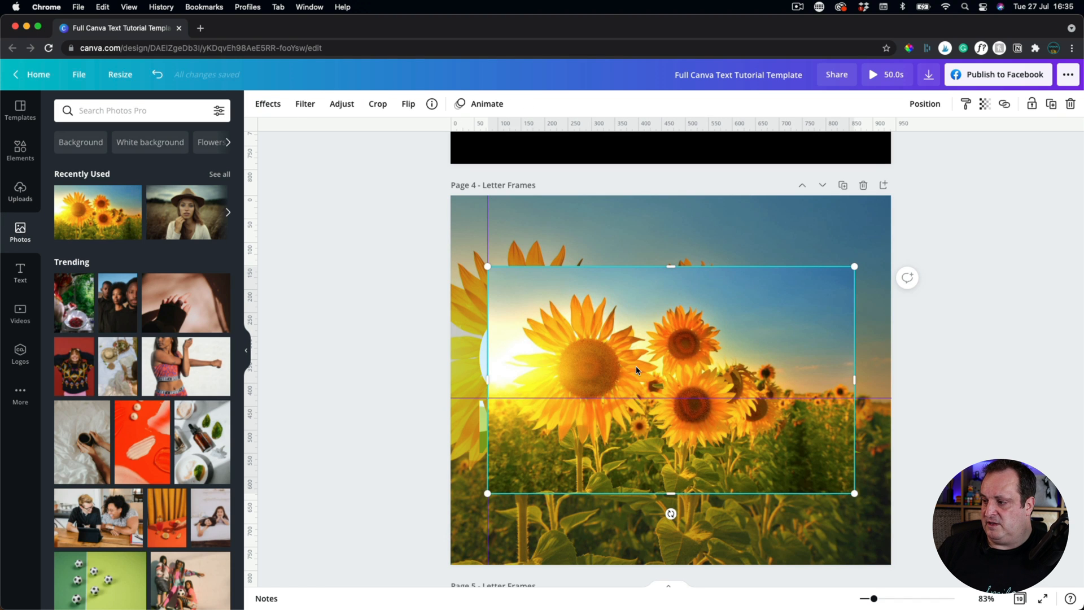
left_click_drag(576, 372, 462, 351)
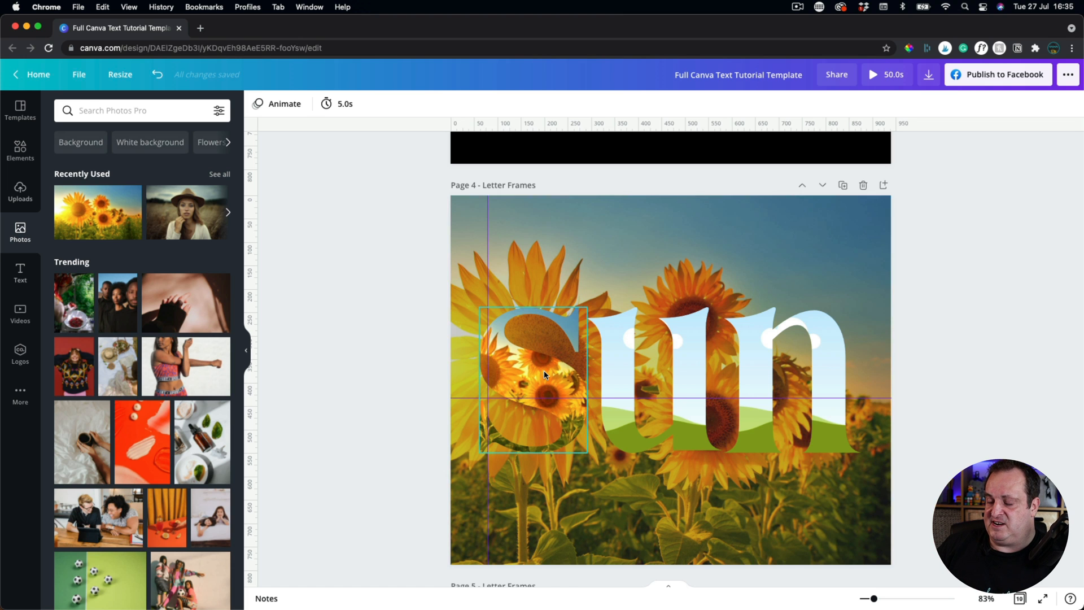
left_click_drag(107, 206, 615, 325)
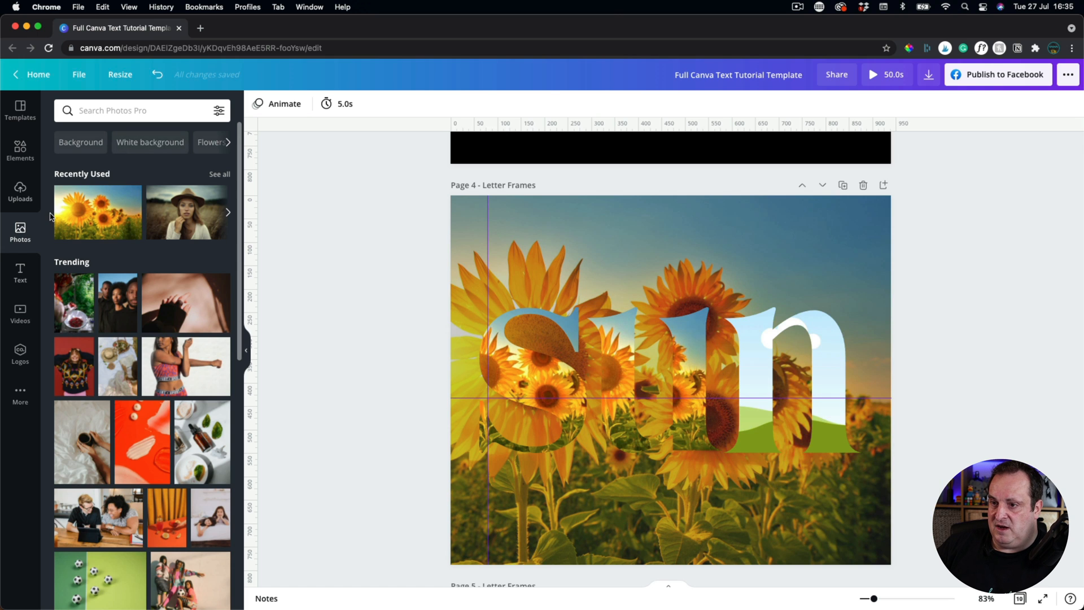
left_click(113, 221)
left_click_drag(796, 373, 762, 345)
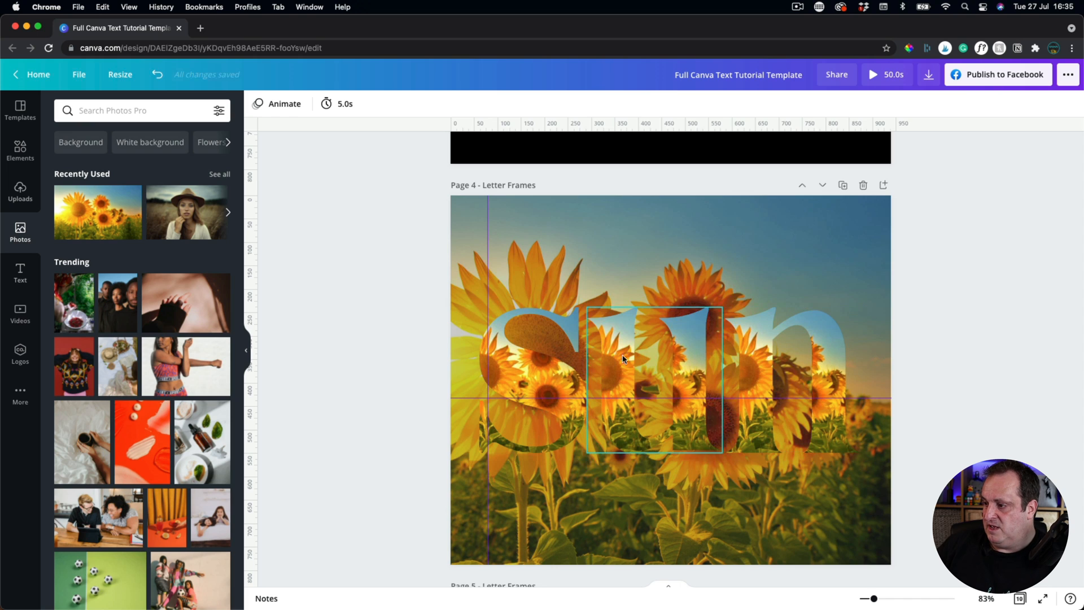
Enlarge the sunflower photo inside the s frame, shift it left, and apply the new framing.
left_click(541, 381)
double_click(541, 381)
left_click_drag(586, 308, 861, 252)
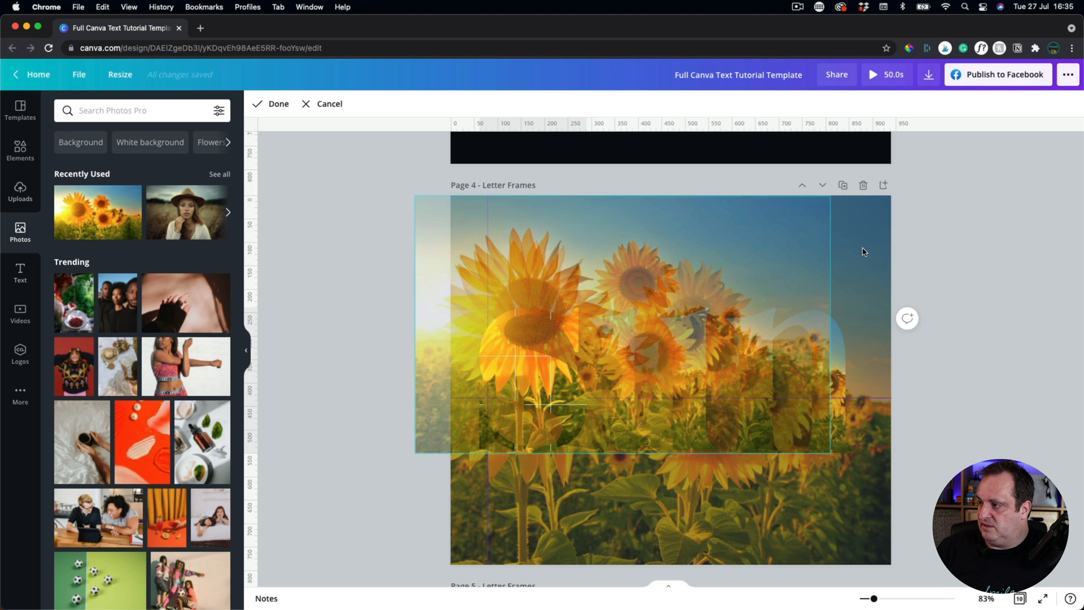
left_click_drag(831, 450, 1009, 564)
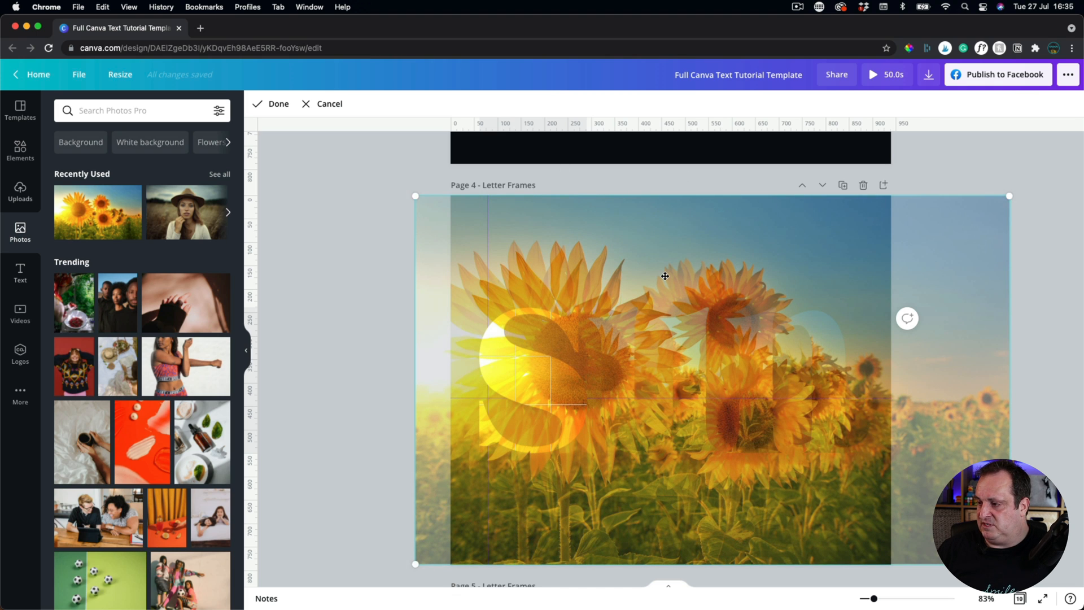
left_click_drag(665, 275, 617, 274)
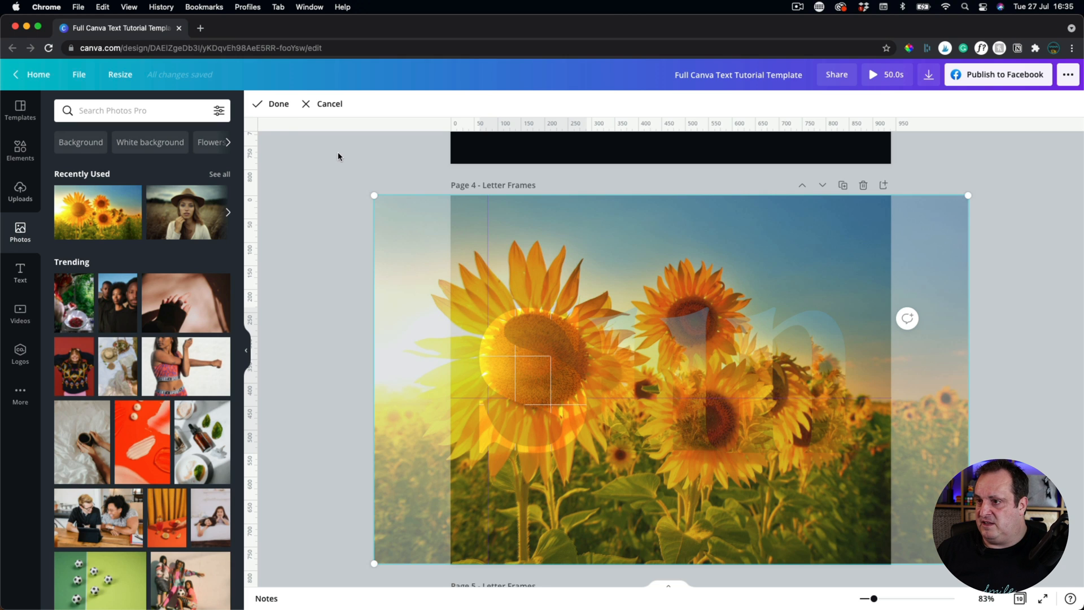
left_click(273, 104)
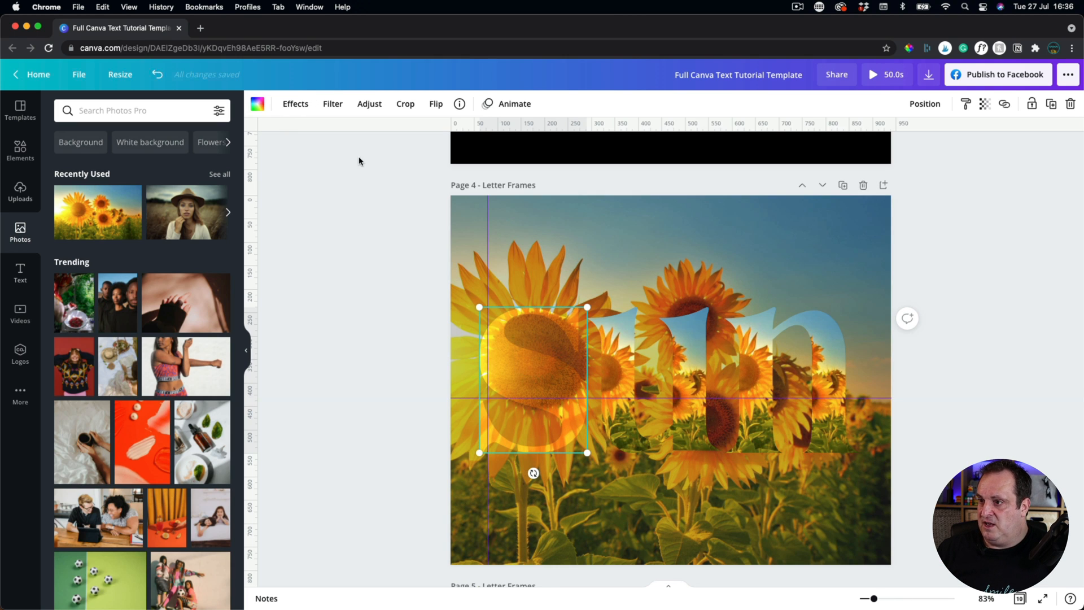
Brighten the s frame's photo to Brightness 28 and Contrast 39.
left_click(368, 104)
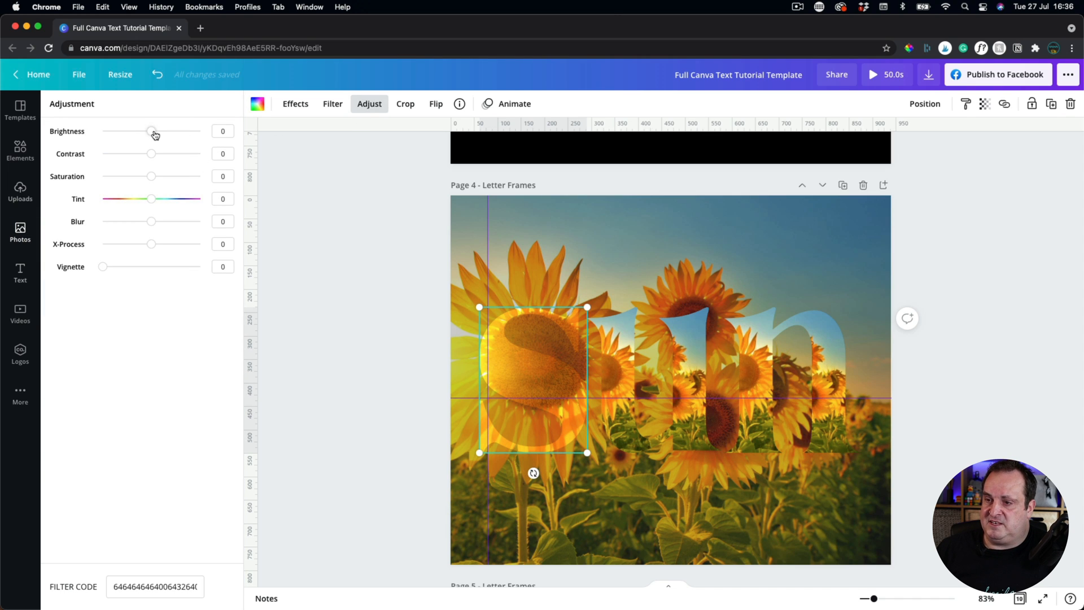
left_click_drag(155, 135, 171, 158)
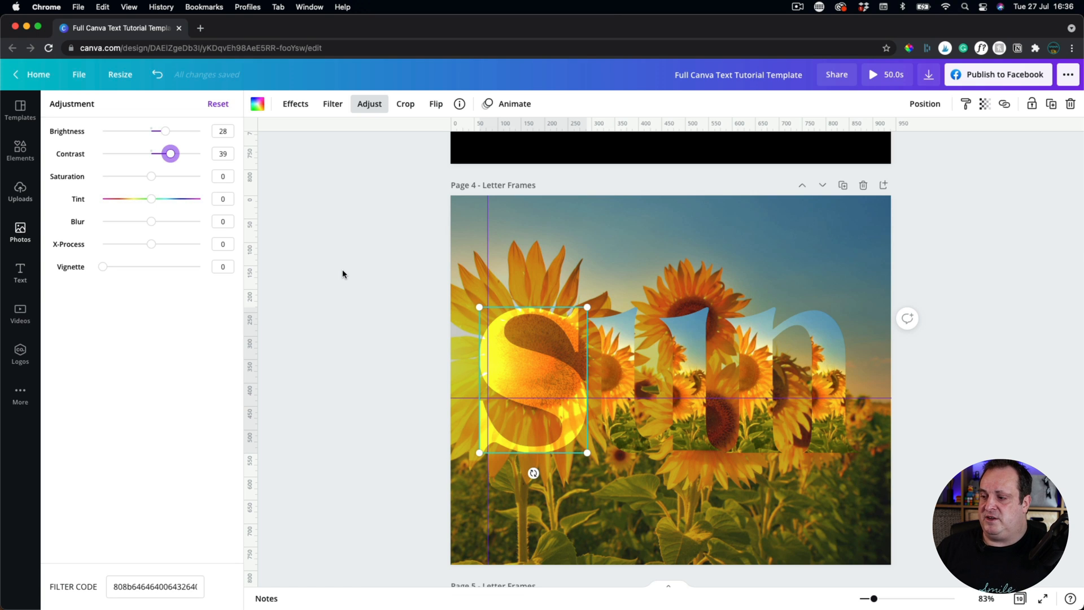
left_click(348, 282)
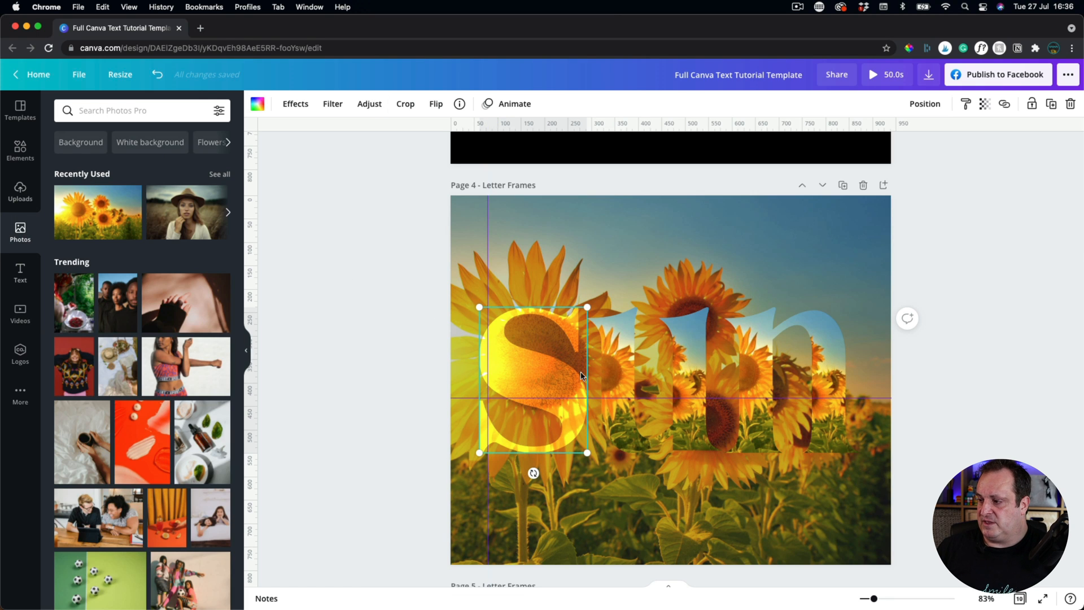
Enlarge the photo inside the u frame, nudge it left, and apply the framing.
left_click(625, 364)
double_click(625, 364)
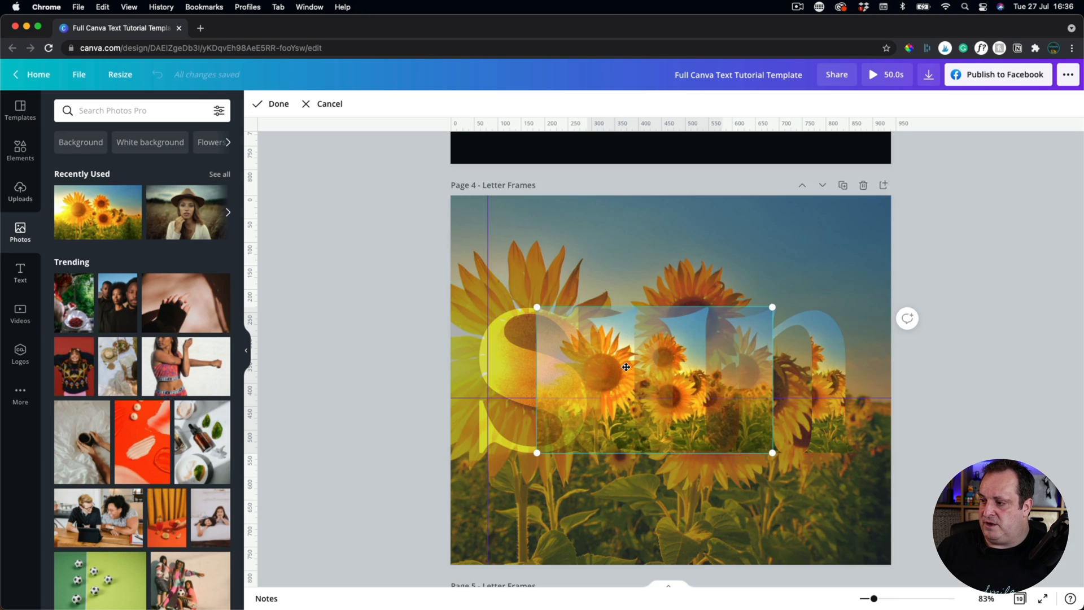
left_click_drag(536, 307, 363, 178)
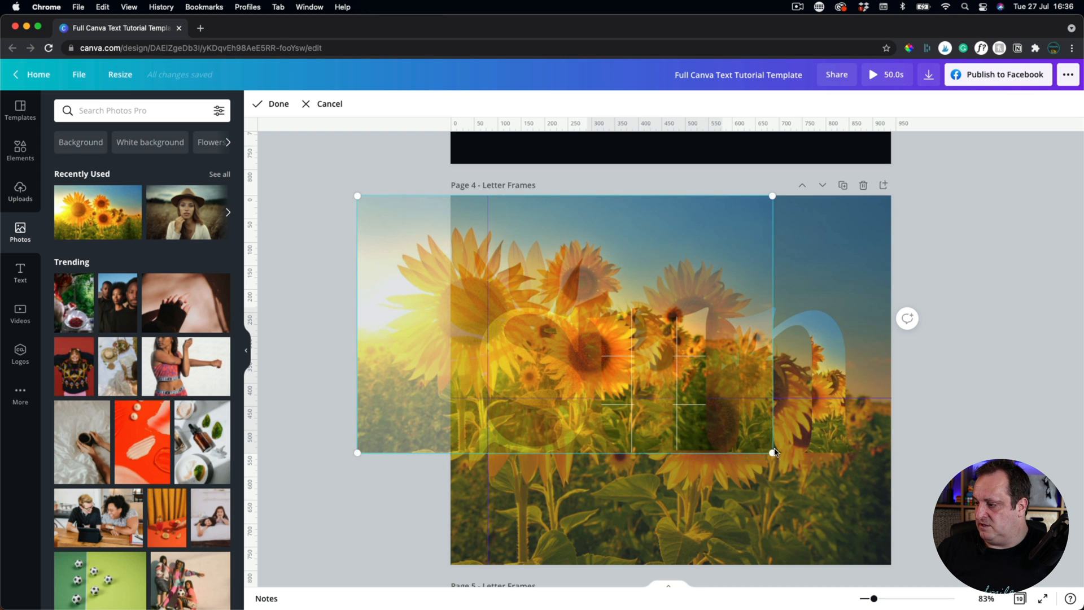
left_click_drag(776, 450, 984, 563)
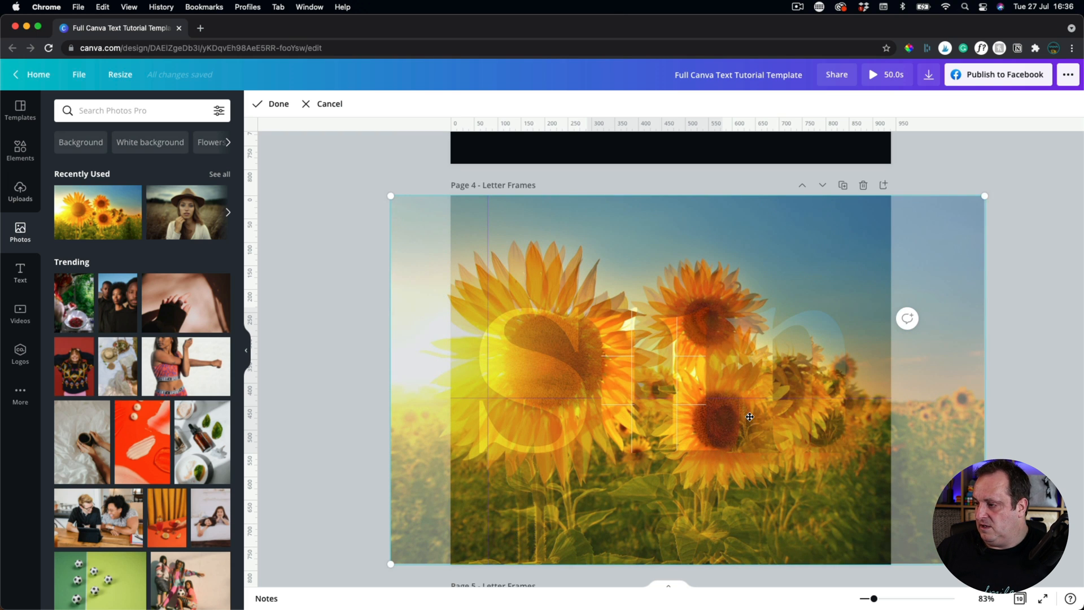
left_click_drag(747, 414, 724, 414)
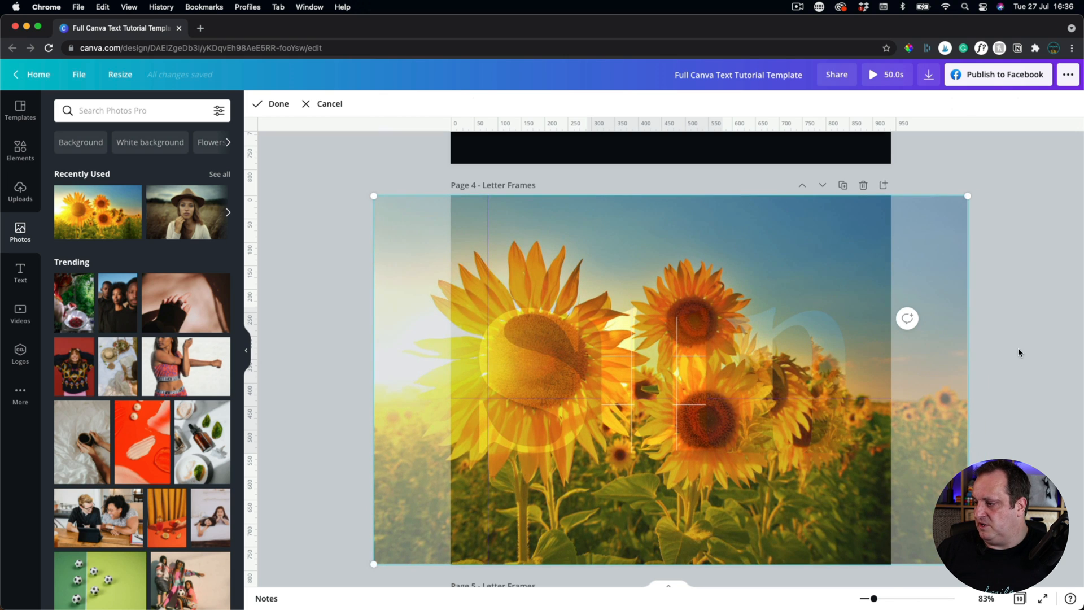
left_click(1018, 348)
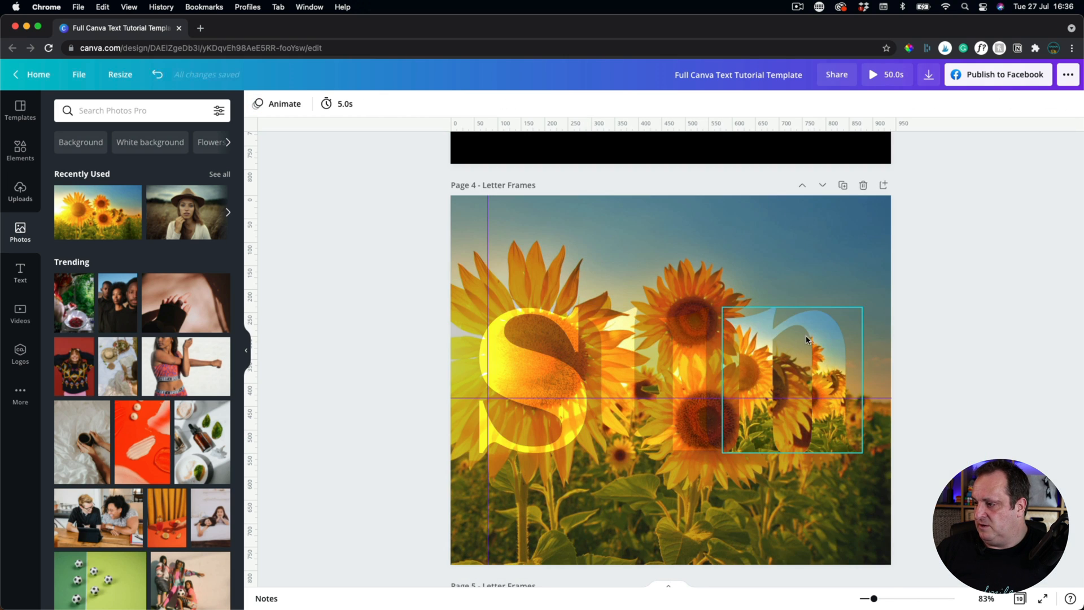
Enlarge the photo inside the n frame, slide it right, and apply the framing.
left_click(745, 377)
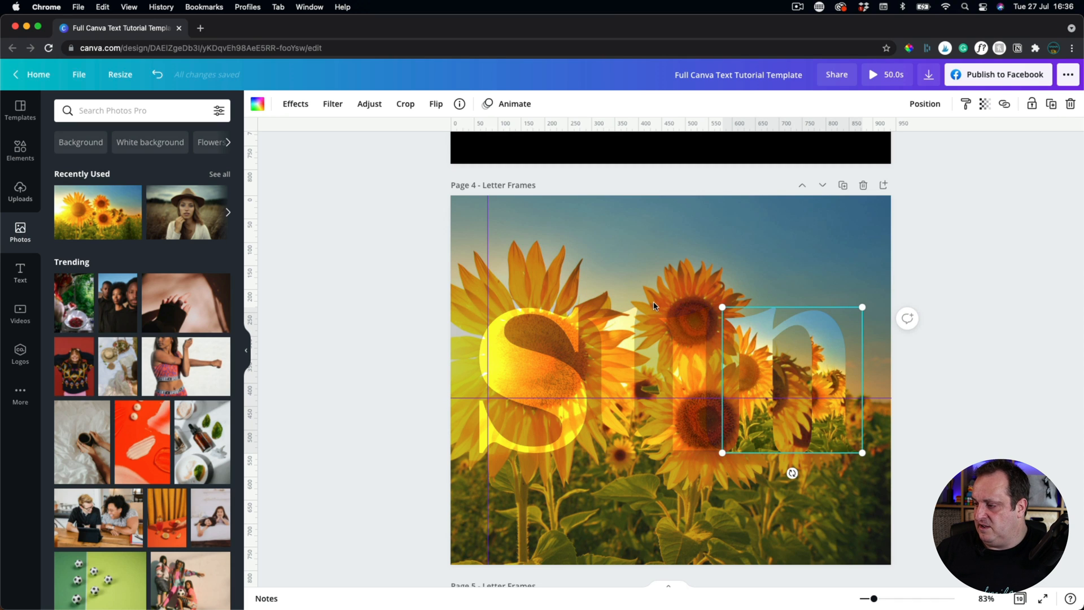
double_click(763, 368)
left_click_drag(622, 274, 490, 208)
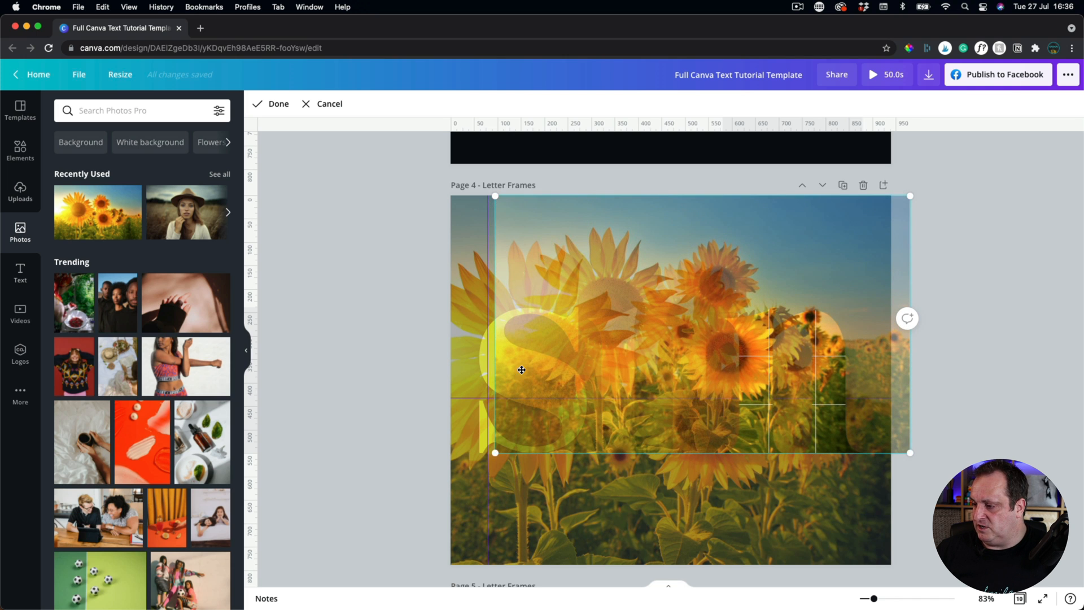
left_click_drag(495, 453, 270, 495)
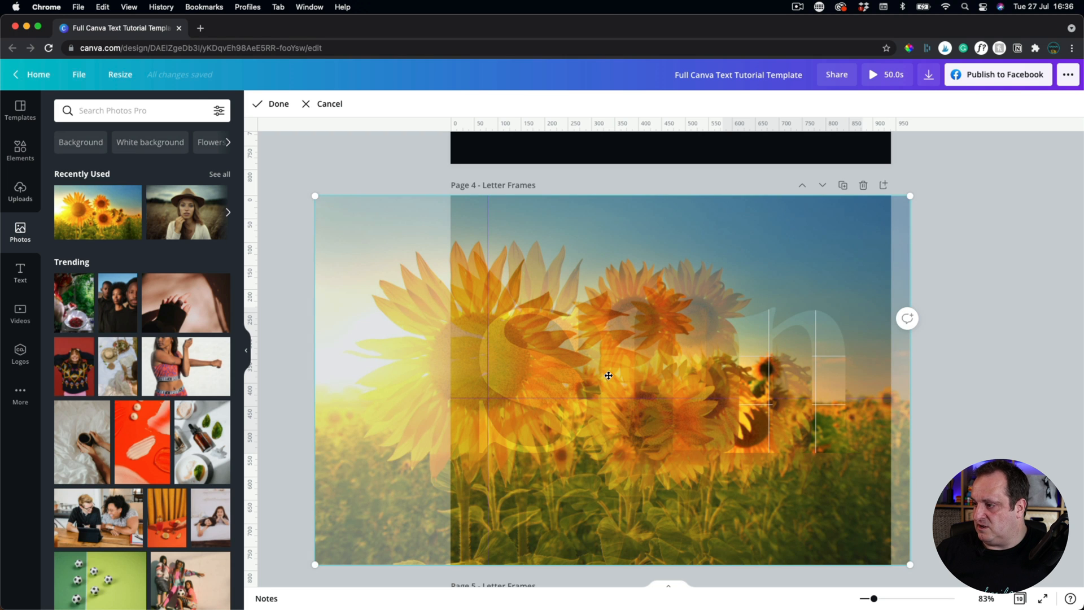
left_click_drag(599, 328, 661, 327)
left_click(343, 244)
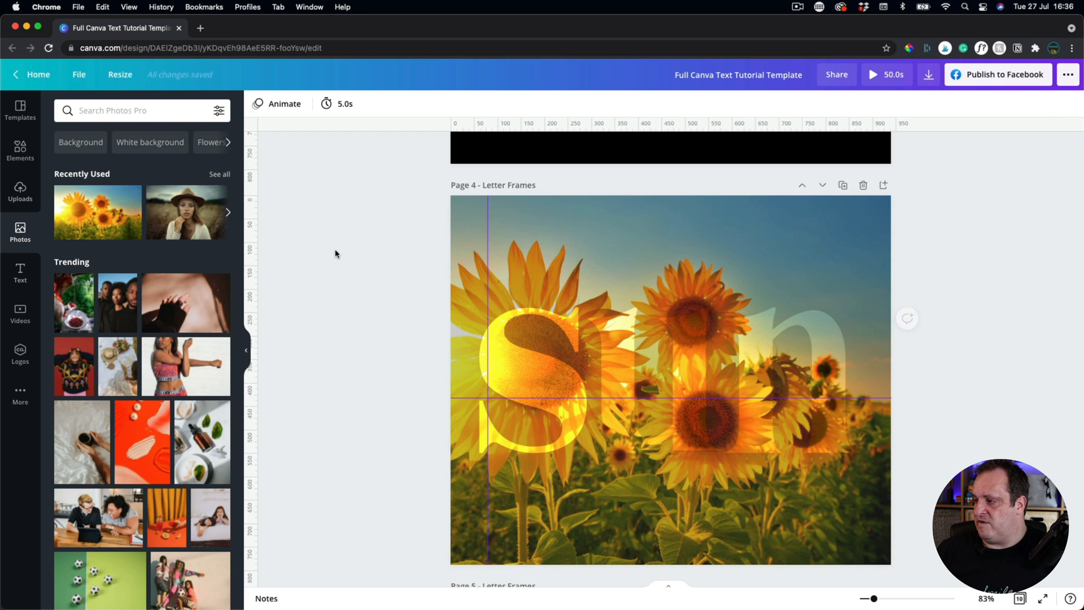
Copy the s frame's style onto the u and n letter frames.
left_click(485, 358)
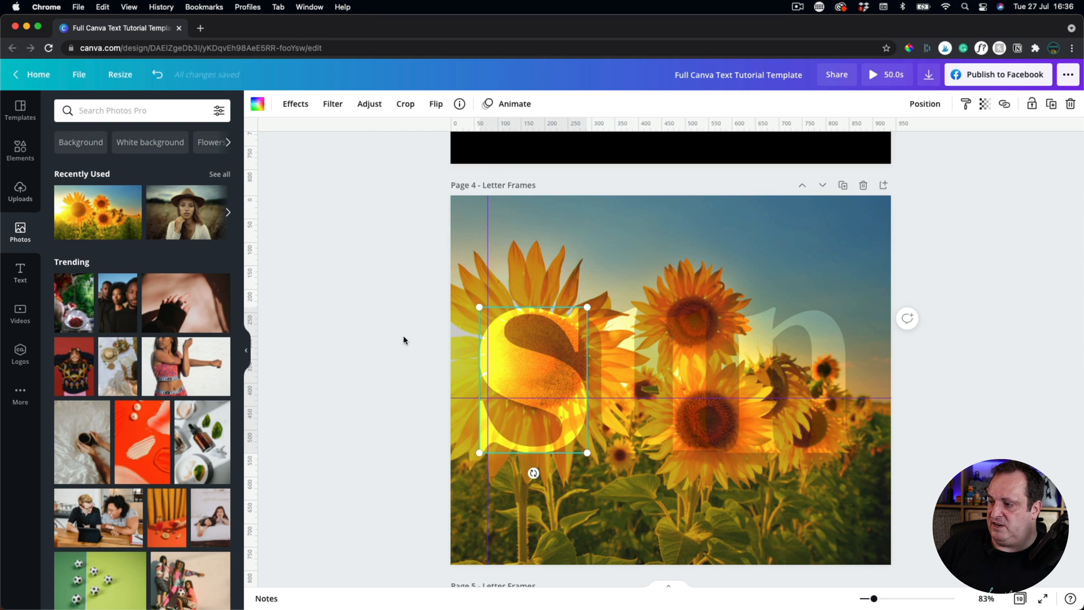
left_click(966, 106)
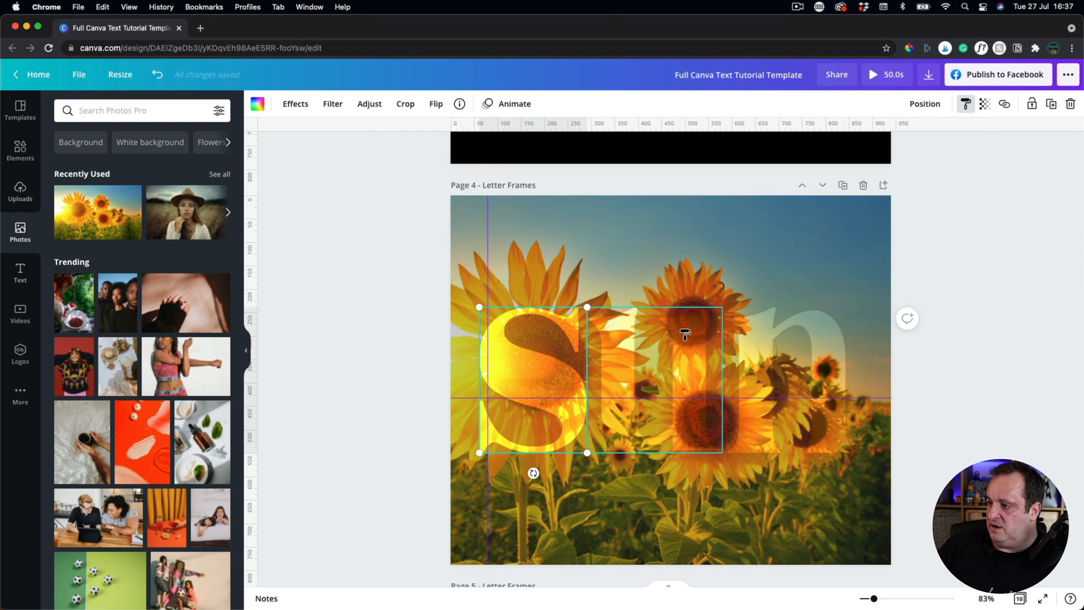
left_click(619, 363)
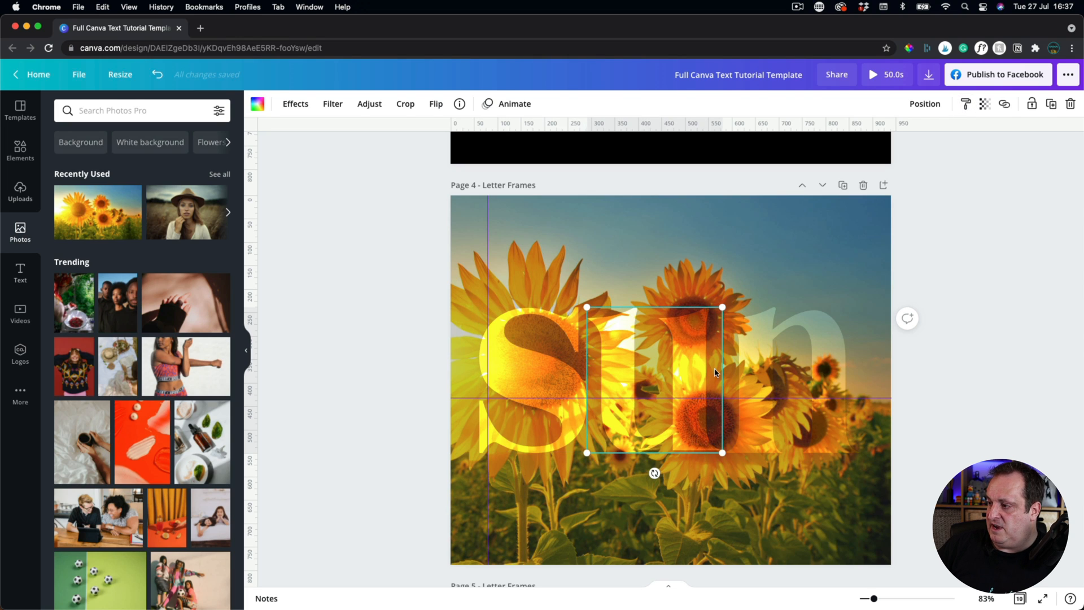
left_click(965, 104)
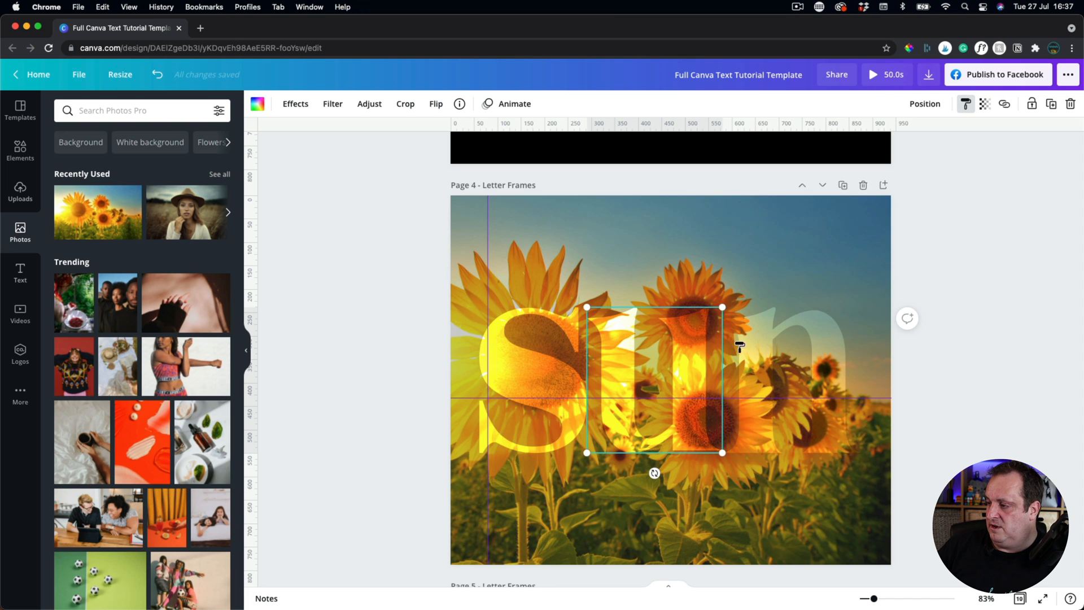
left_click(754, 348)
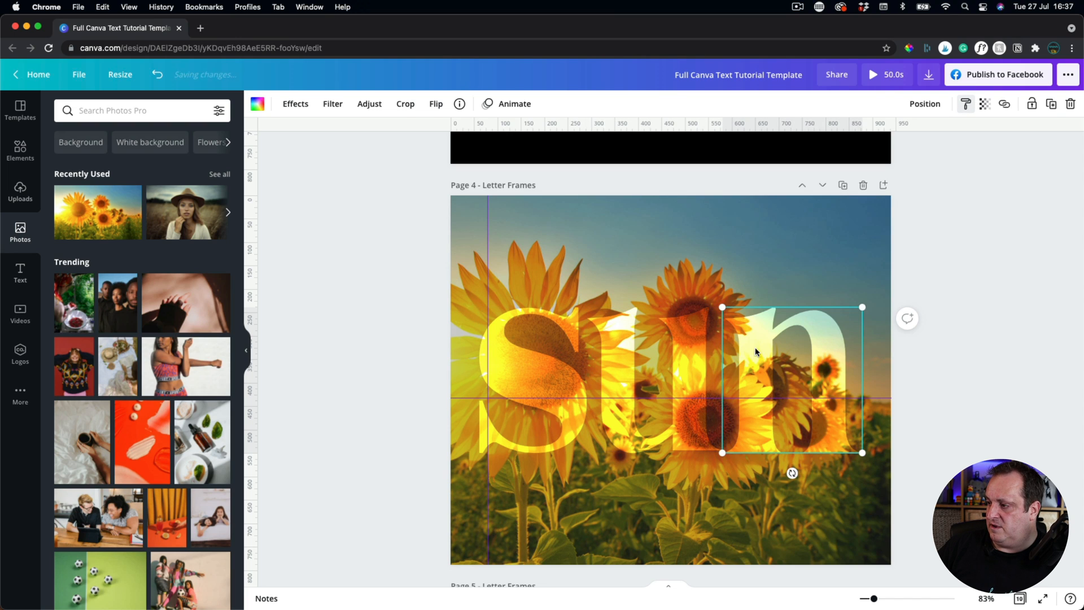
left_click(957, 373)
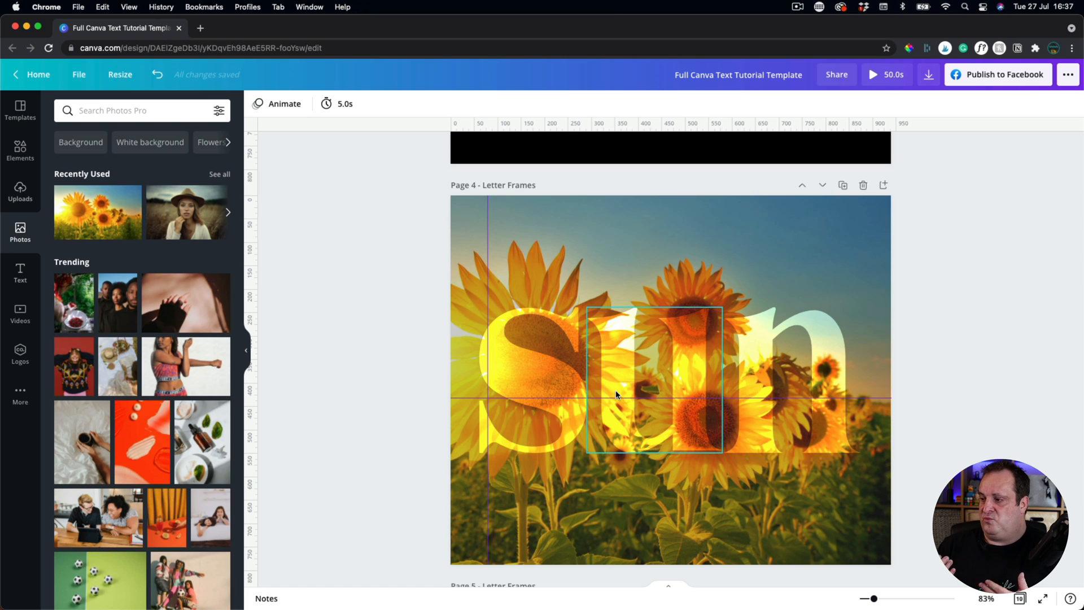
Verify all three letters show brightness 28 and contrast 39 in Adjust.
left_click(513, 378)
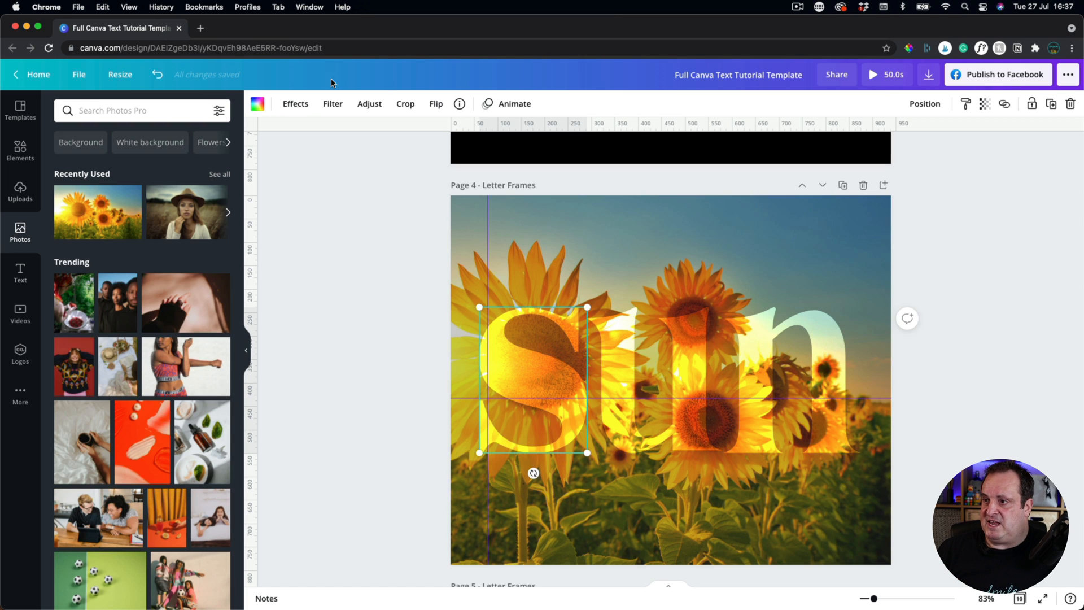
left_click(368, 104)
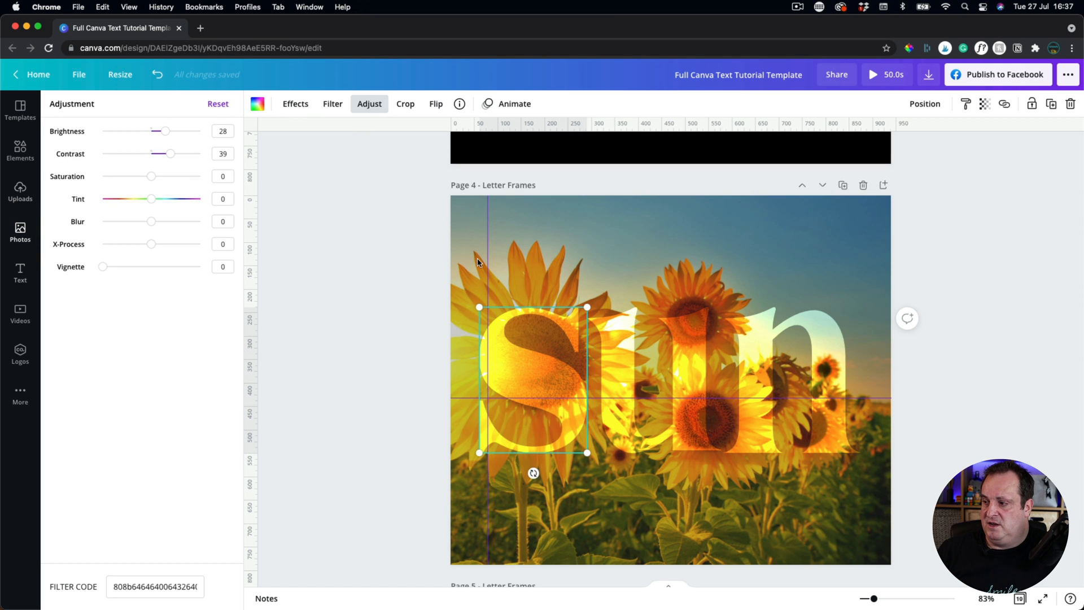
left_click(624, 380)
left_click(767, 387)
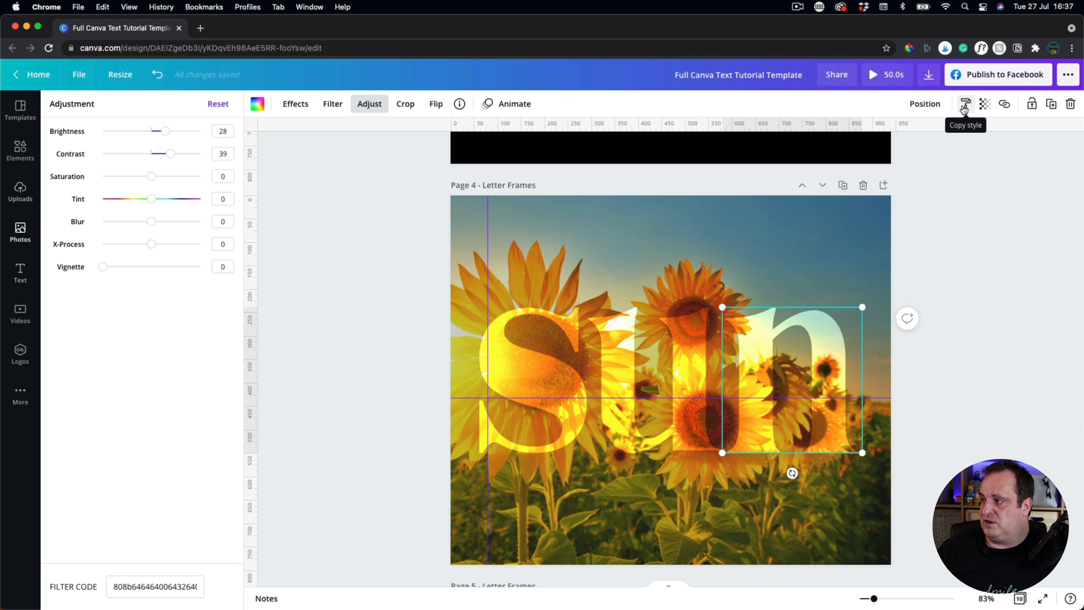
left_click(973, 234)
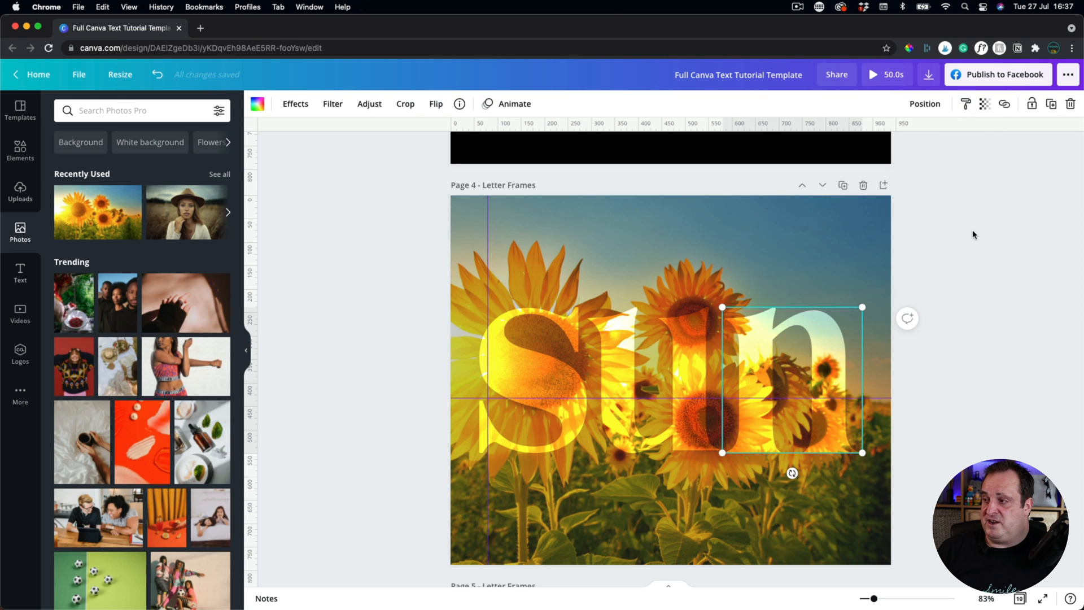
scroll(974, 235, "up", 3)
scroll(974, 235, "up", 1)
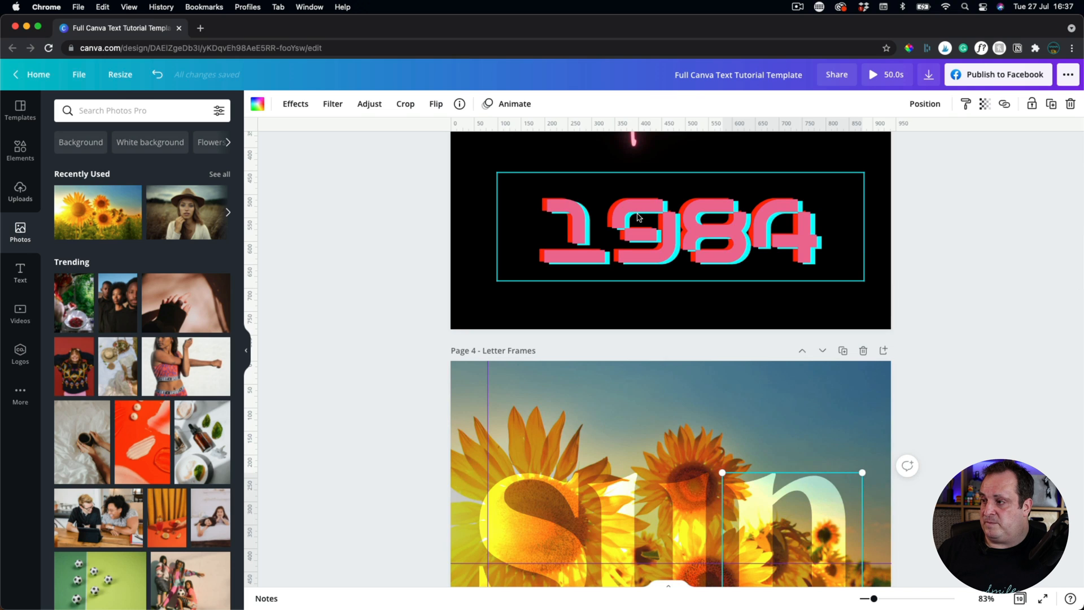
scroll(637, 218, "up", 3)
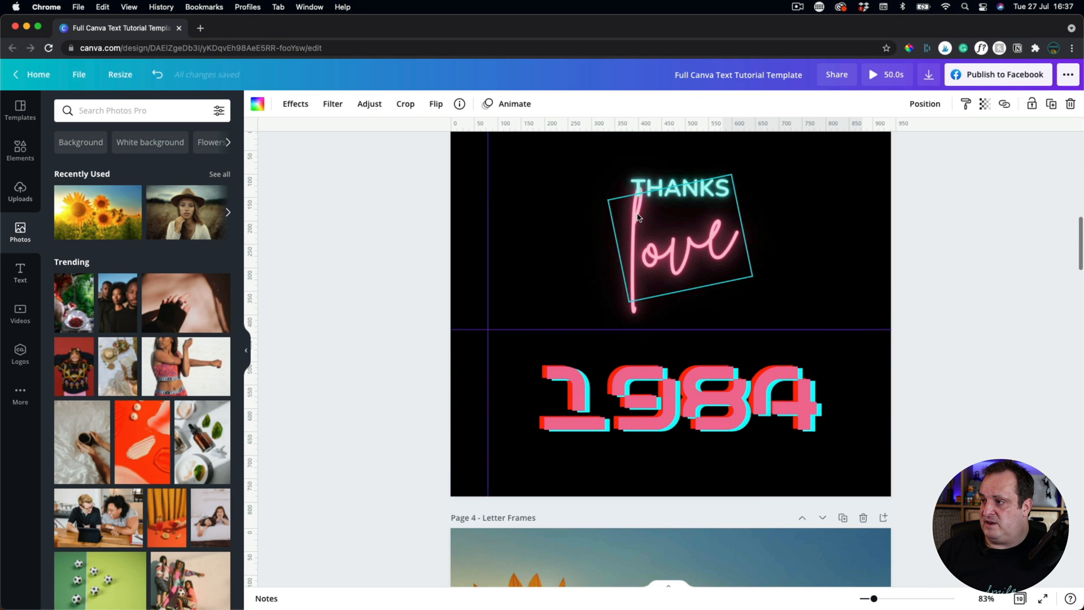
left_click(667, 241)
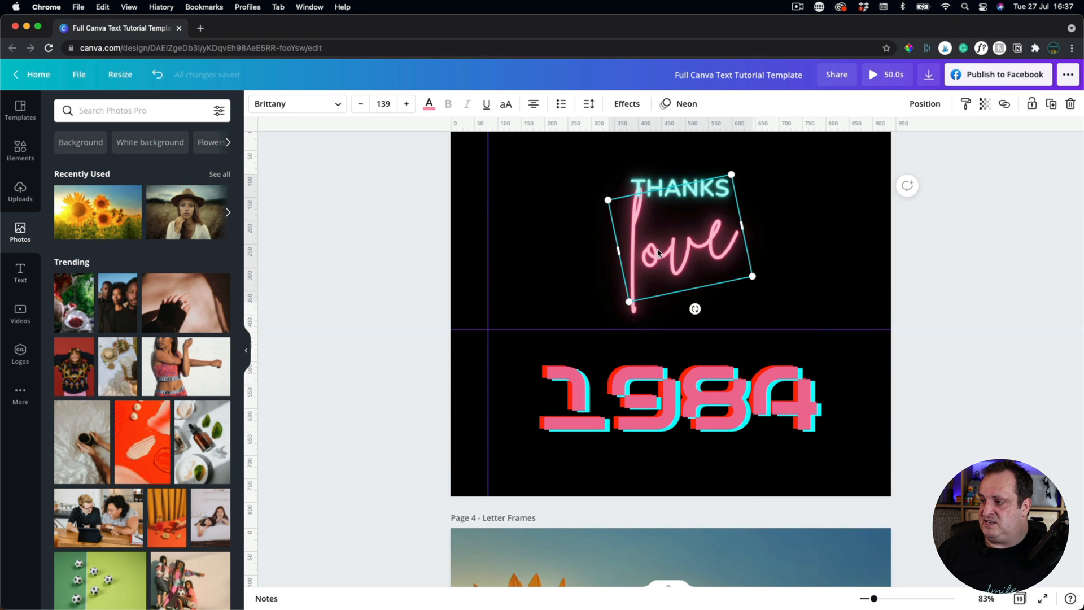
left_click(966, 104)
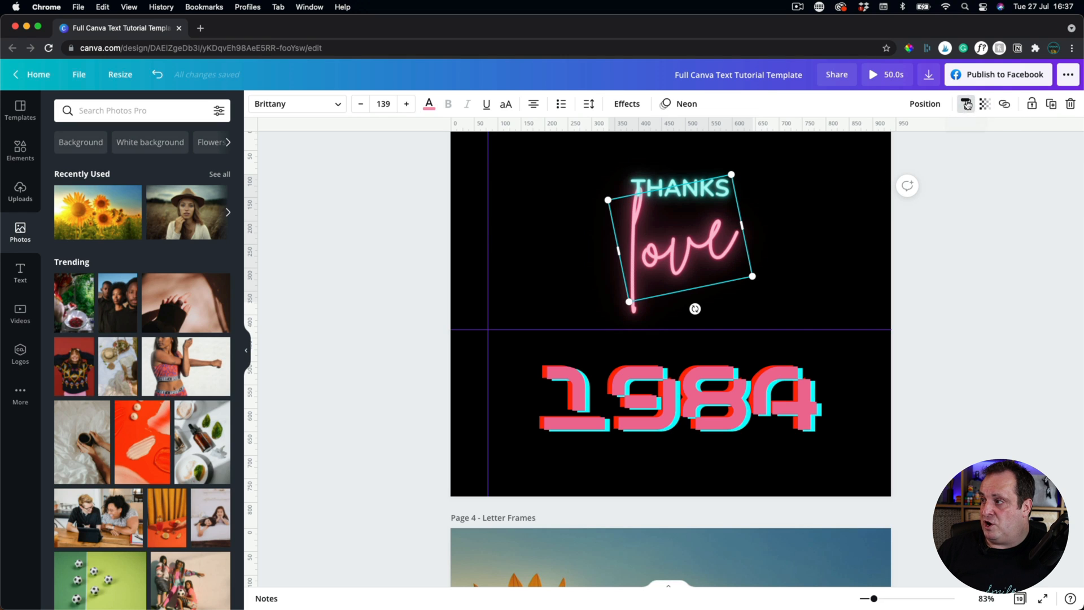
left_click(671, 405)
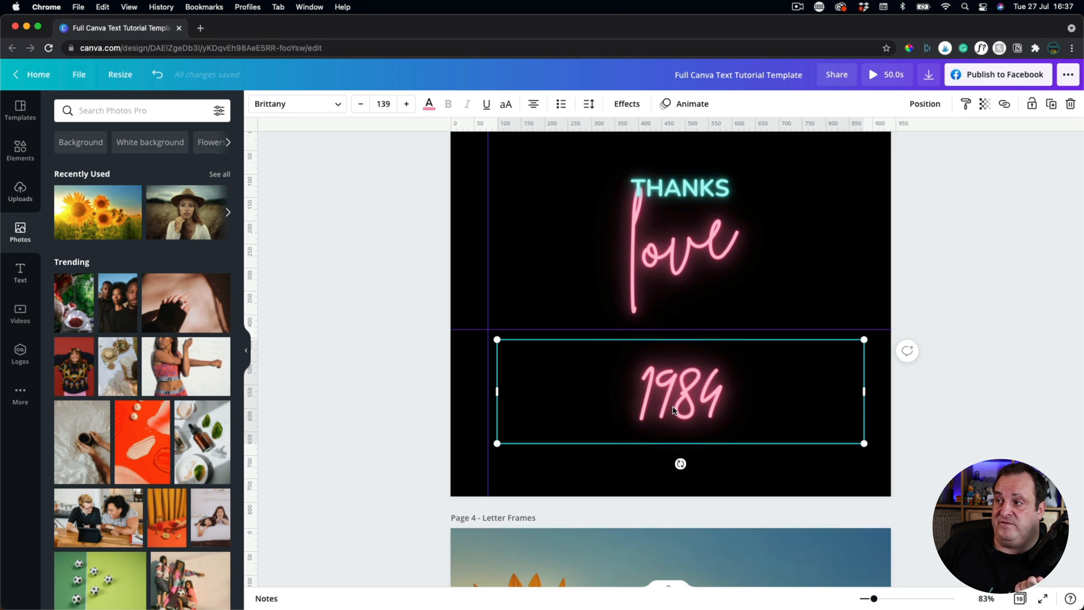
left_click(677, 279)
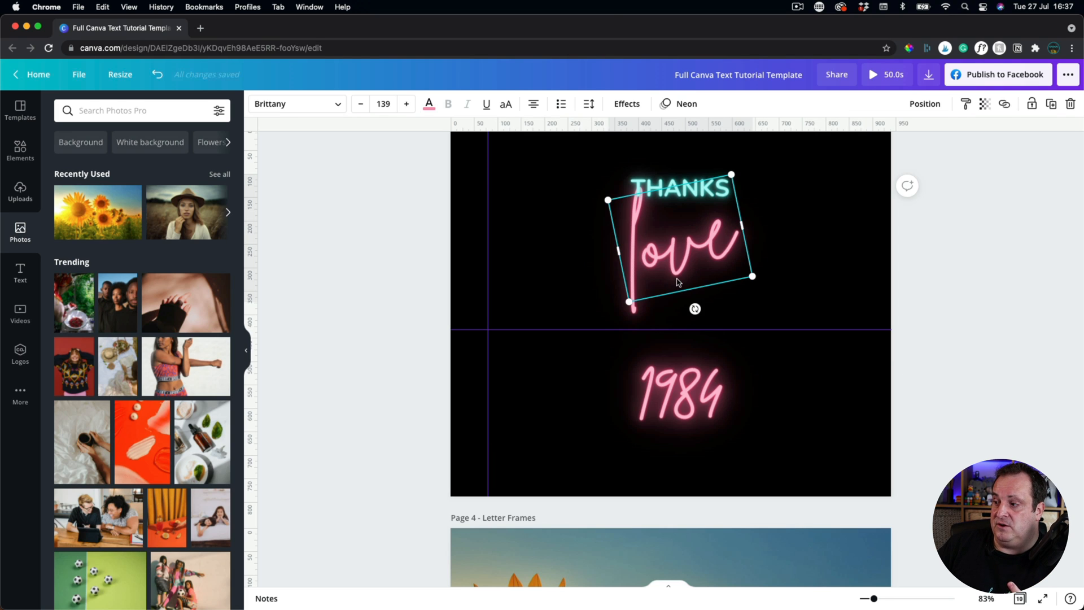
left_click(672, 395)
left_click(662, 267)
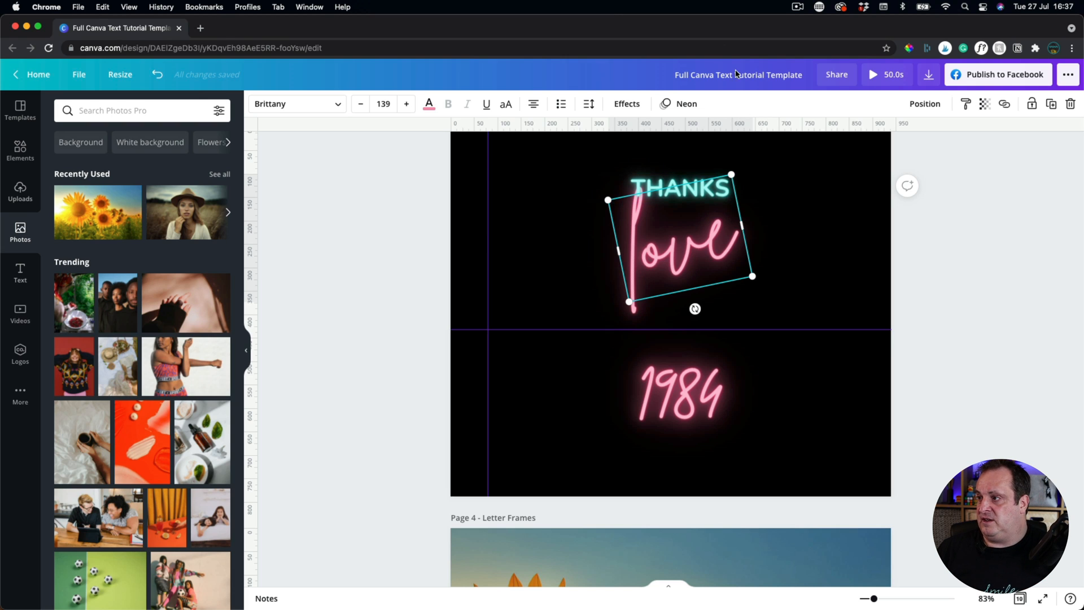
left_click(686, 105)
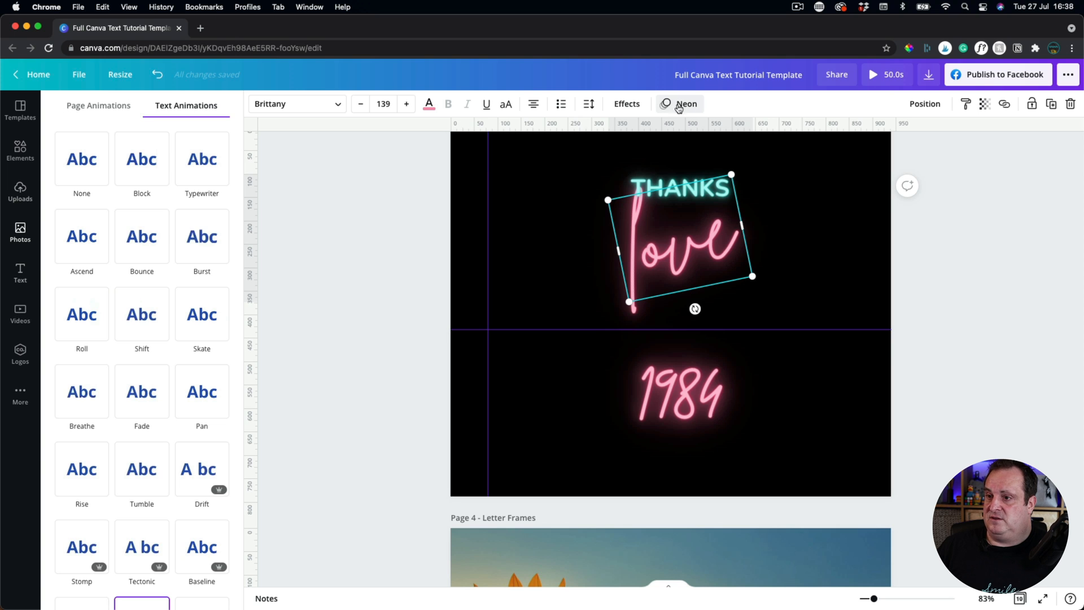
mouse_move(204, 163)
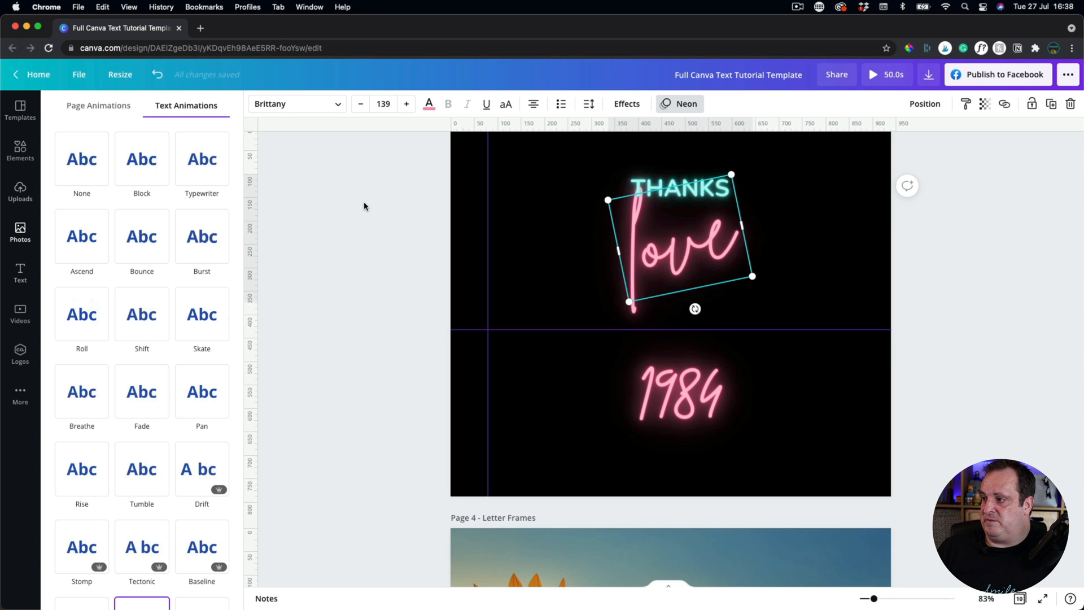
left_click(364, 203)
left_click(1011, 452)
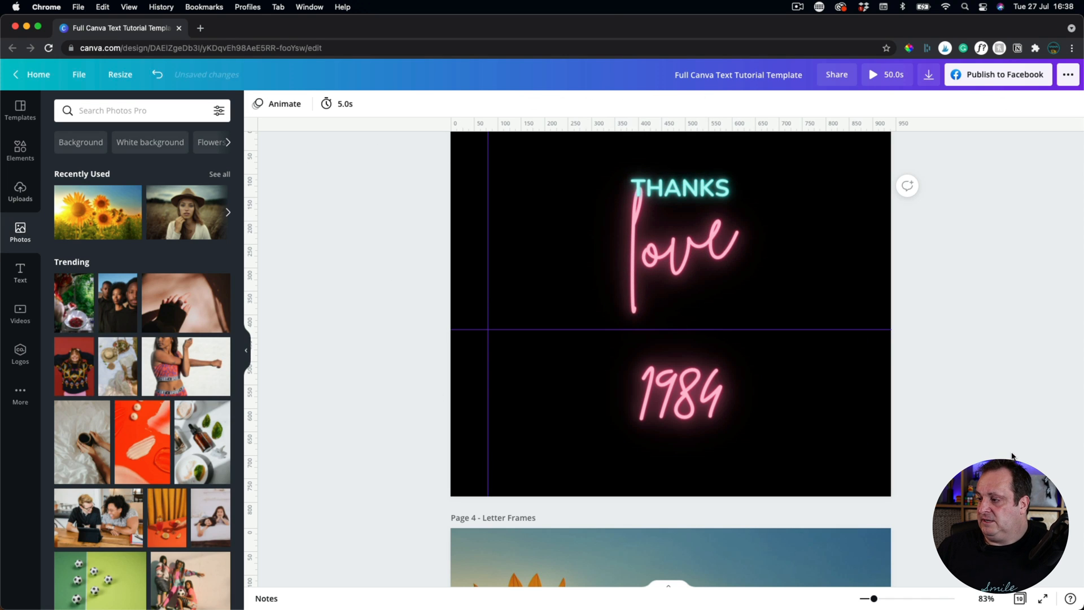
scroll(1011, 453, "down", 10)
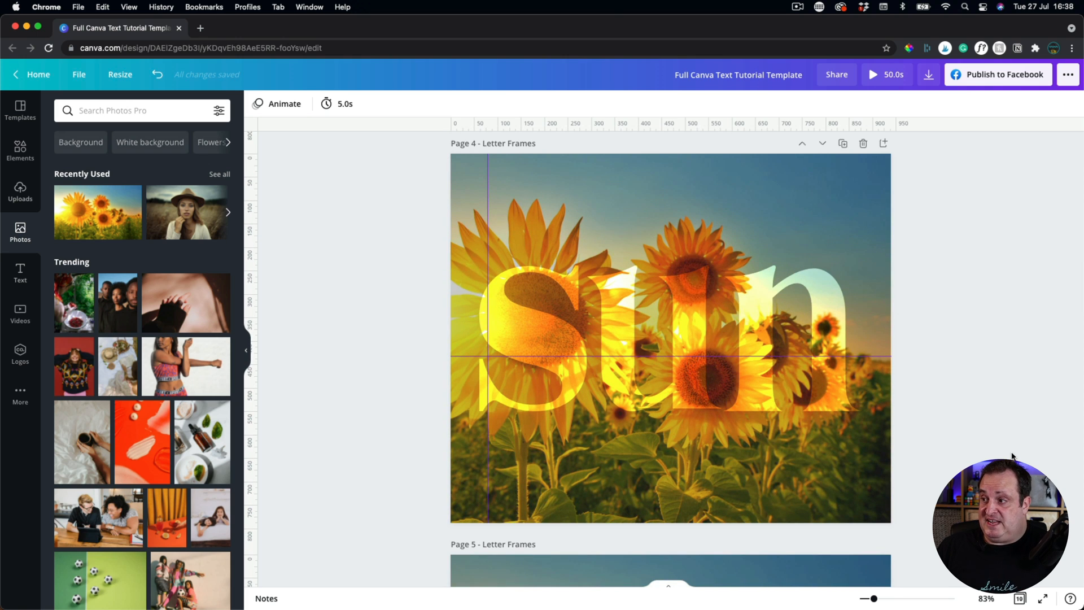
scroll(1012, 455, "up", 7)
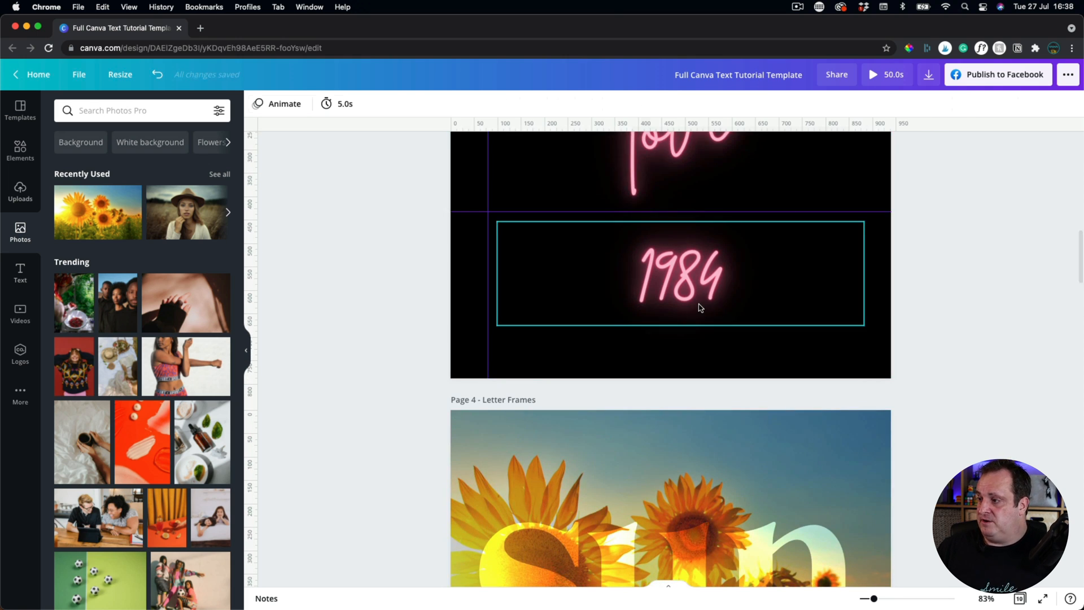
left_click(699, 308)
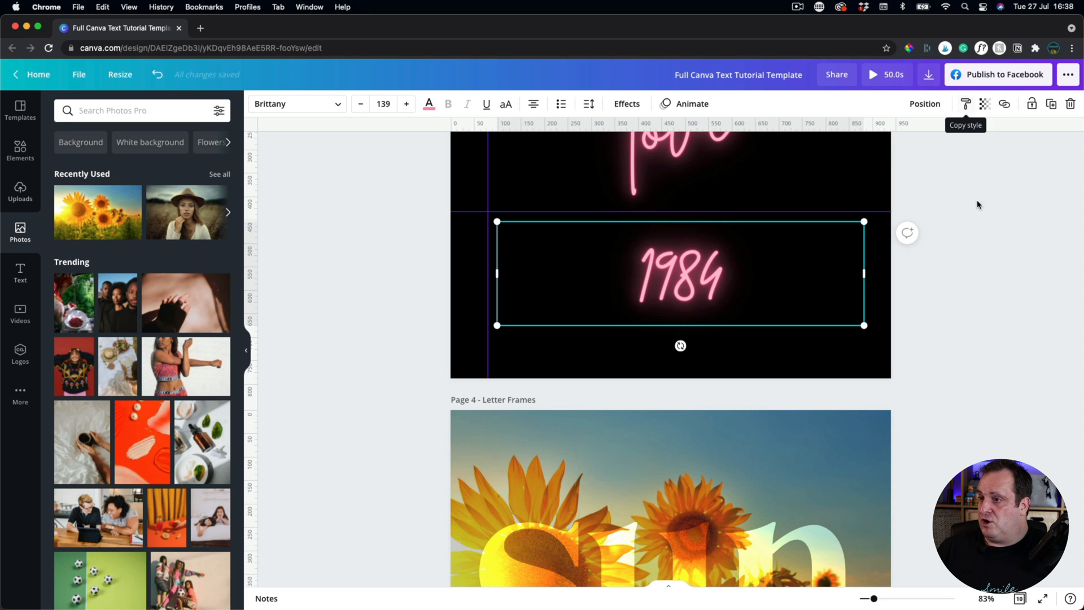
left_click(157, 74)
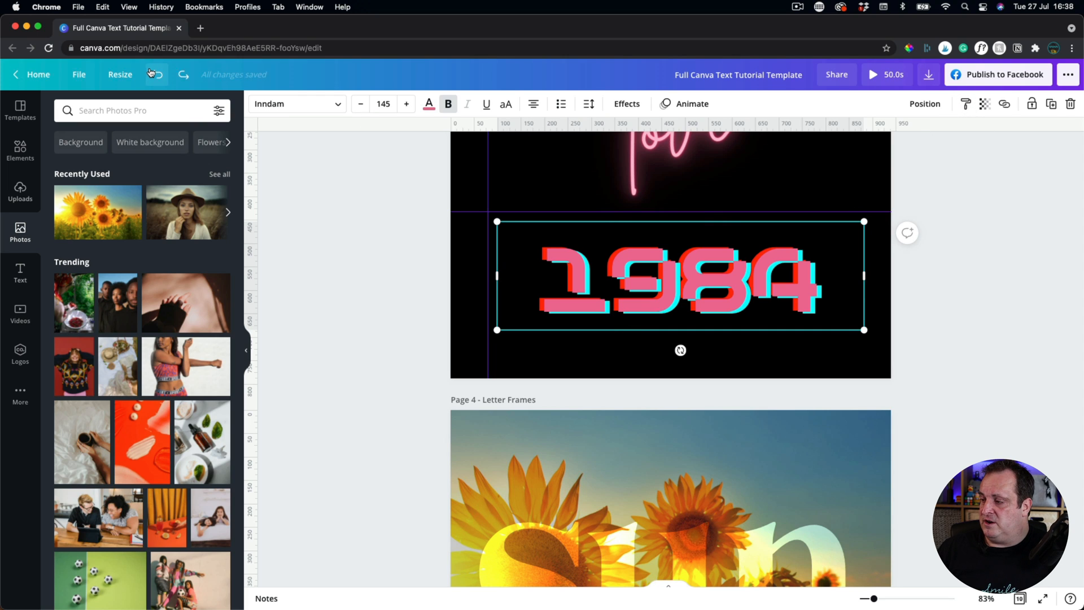
left_click(350, 351)
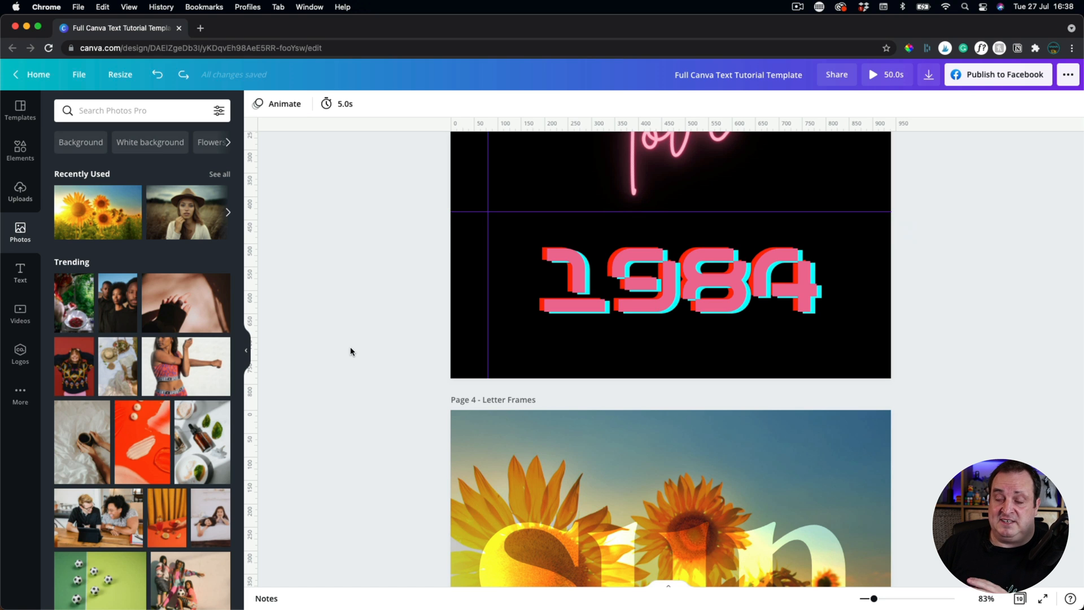
scroll(350, 351, "down", 10)
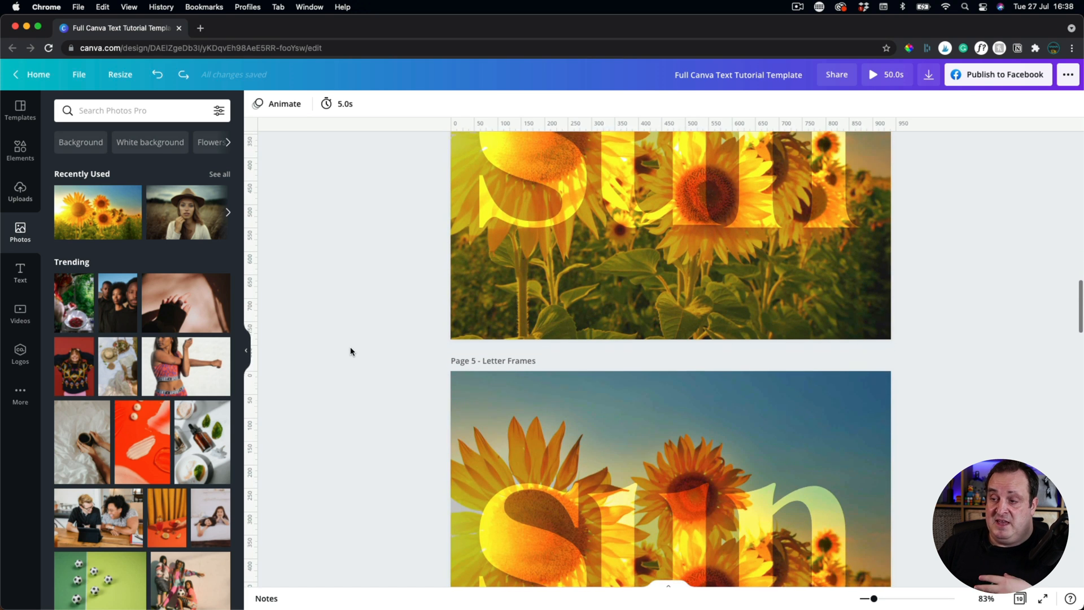
Undo the sunflower edits until Page 4's 'sun' shows the sky-and-hills image on a dark background.
scroll(350, 351, "down", 4)
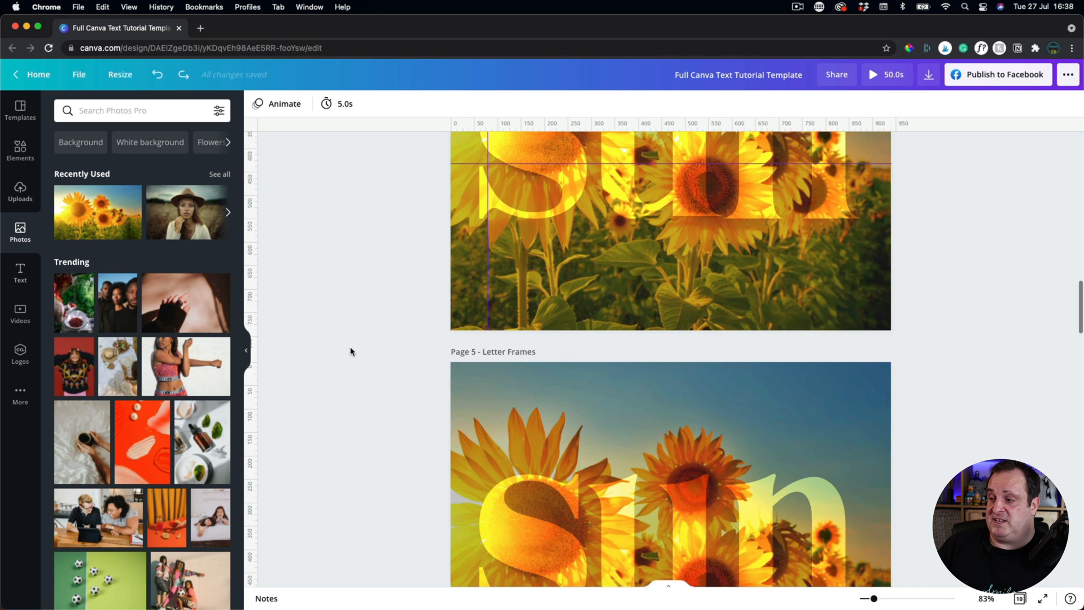
scroll(350, 351, "up", 6)
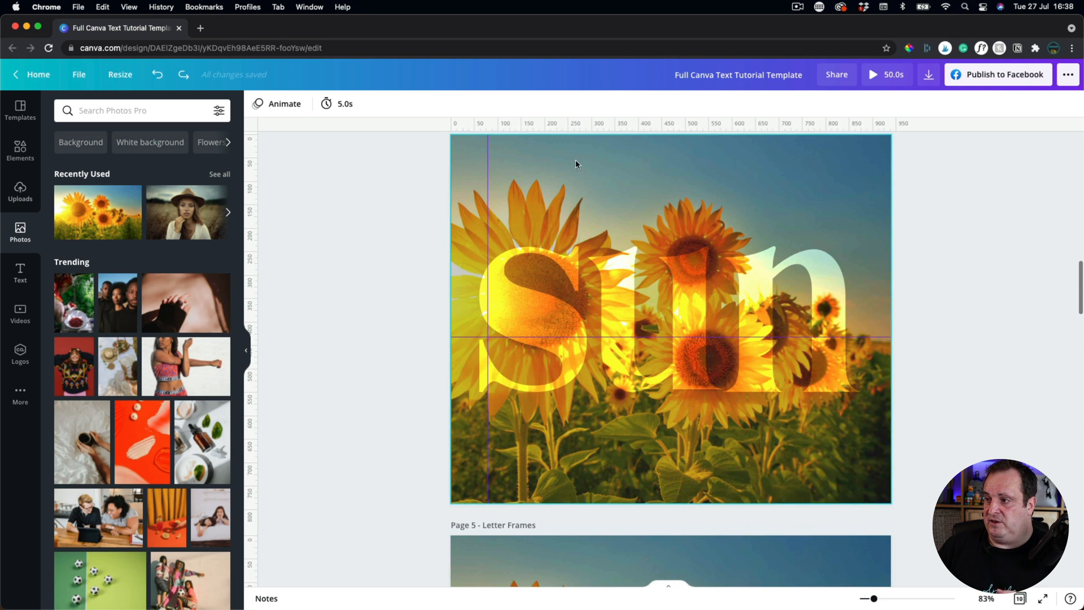
scroll(548, 263, "down", 6)
scroll(548, 265, "up", 8)
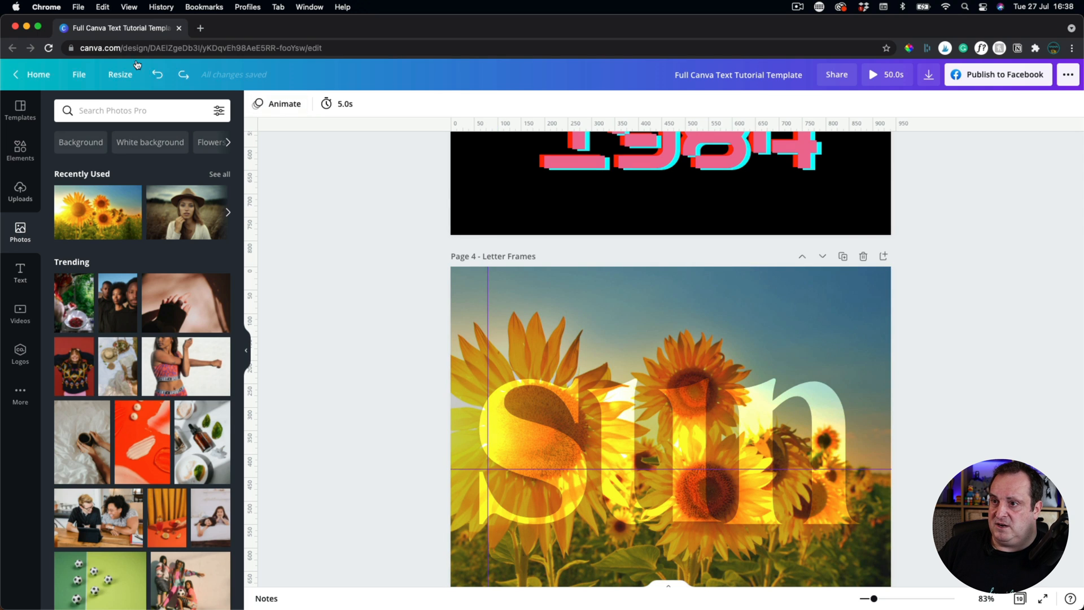
left_click(156, 78)
left_click(156, 78)
left_click(155, 78)
left_click(155, 78)
left_click(156, 78)
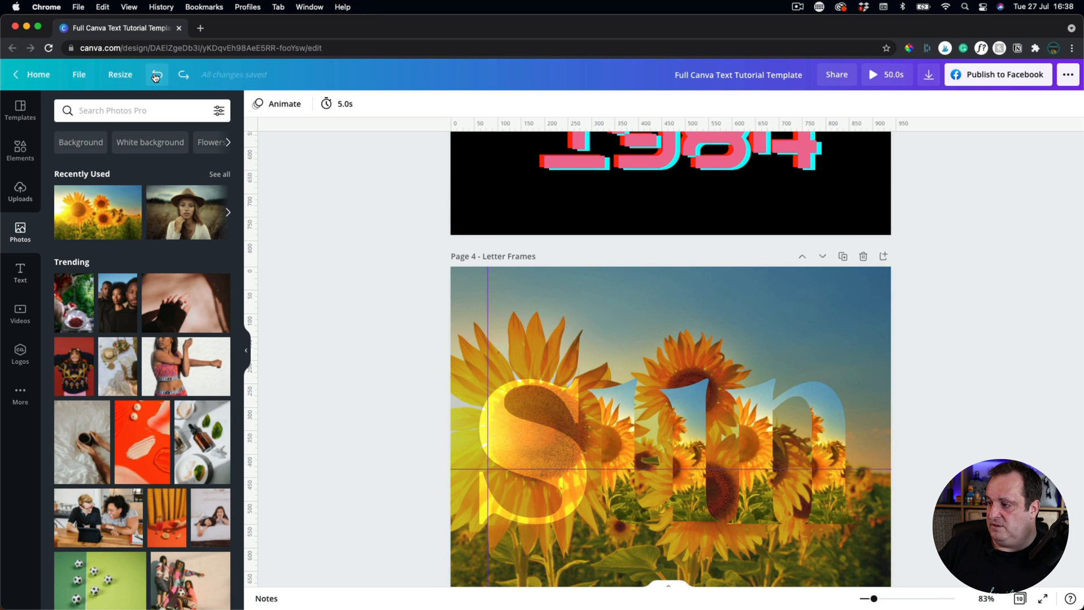
left_click(155, 78)
left_click(156, 77)
left_click(156, 78)
left_click(156, 78)
left_click(156, 78)
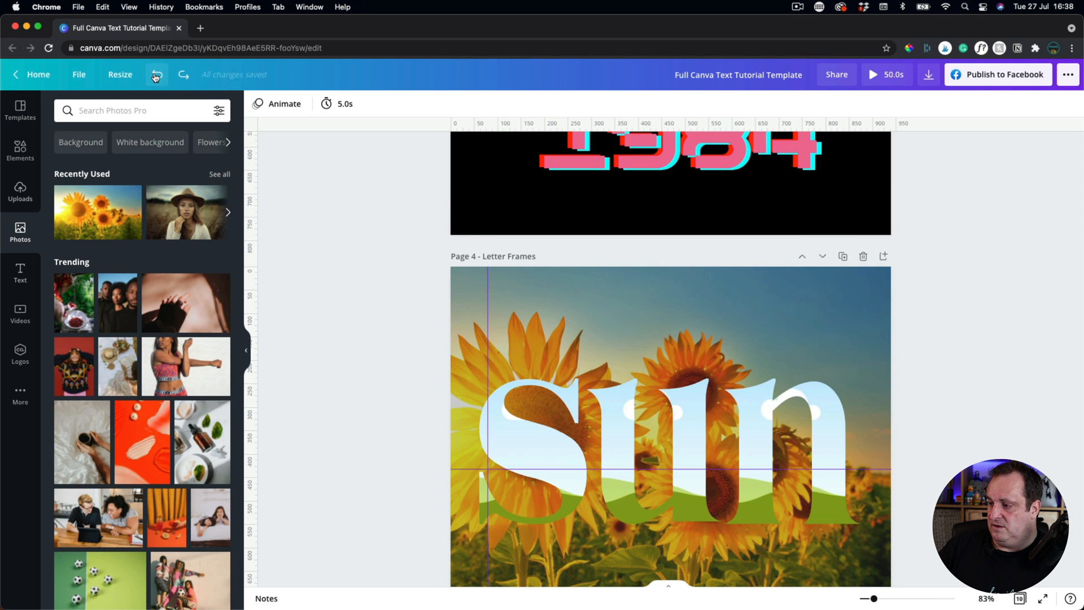
left_click(155, 78)
left_click(155, 78)
left_click(156, 78)
left_click(156, 78)
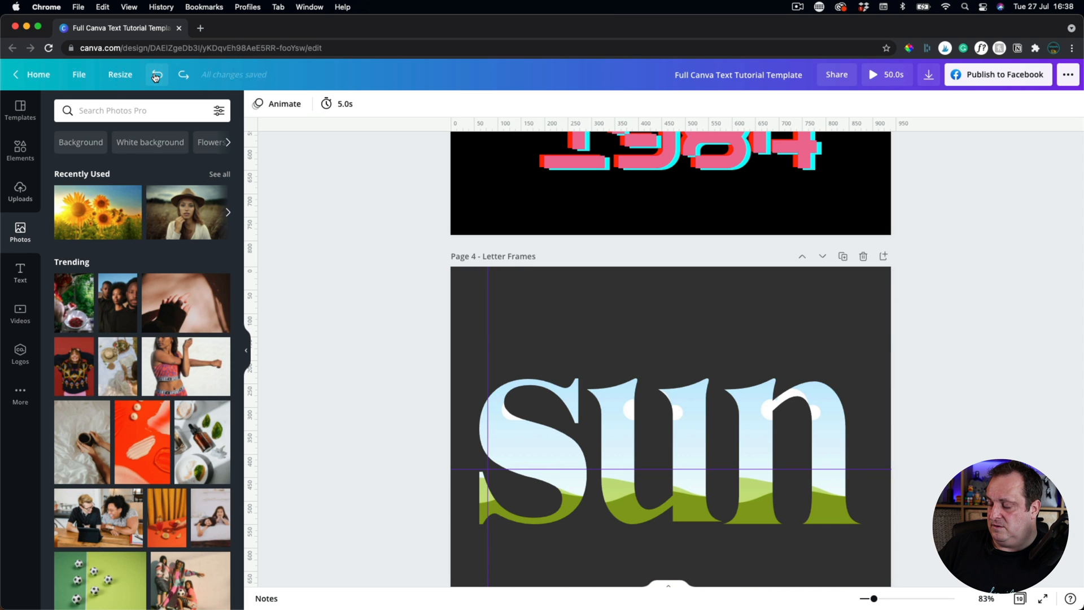
scroll(554, 324, "down", 10)
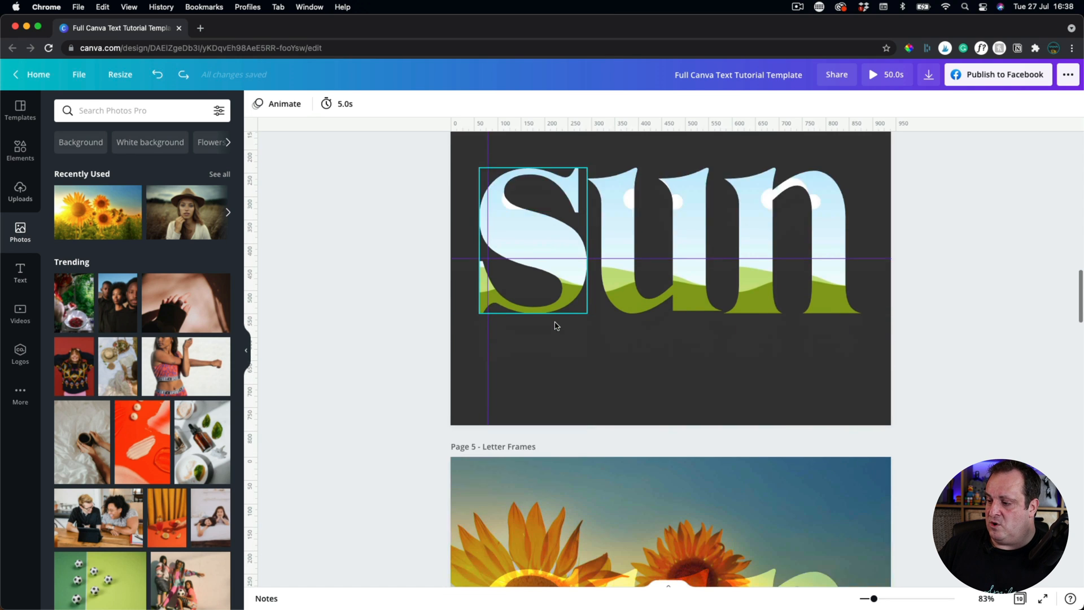
scroll(1037, 345, "down", 5)
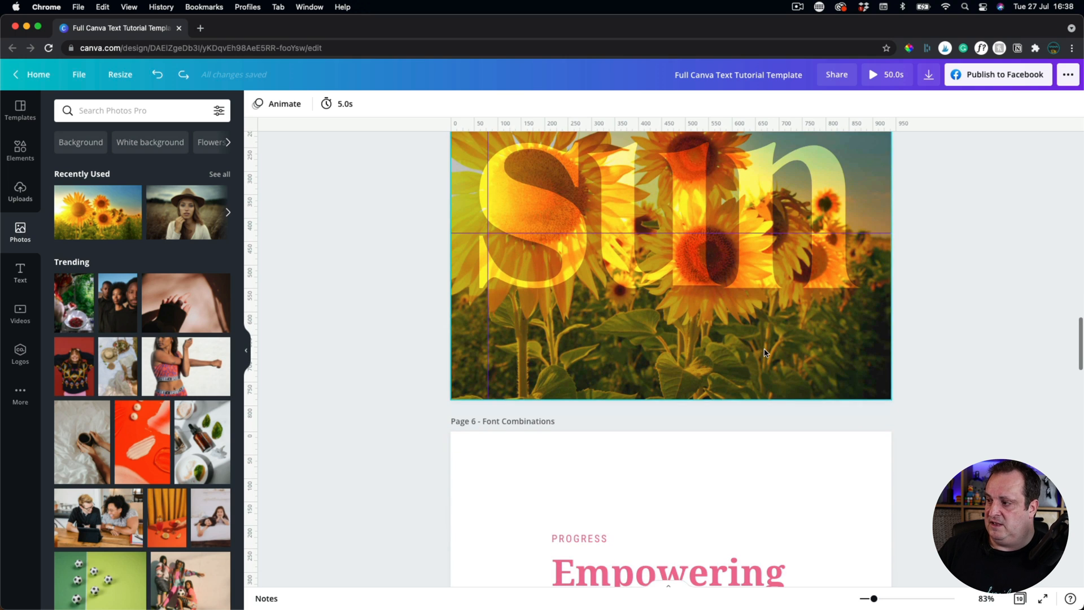
scroll(1037, 345, "down", 4)
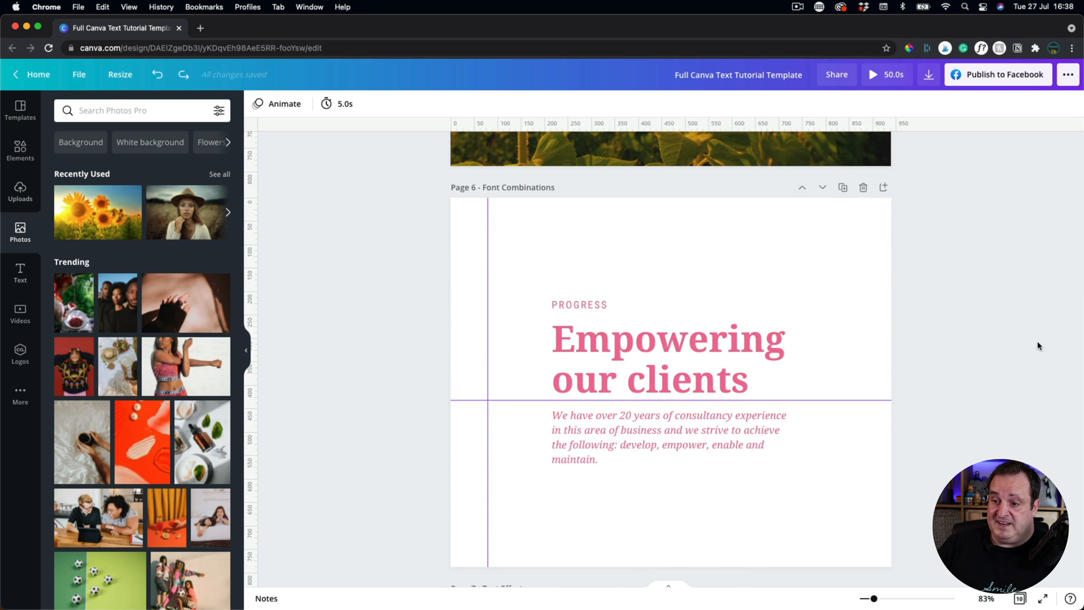
Browse the text templates, then move the 'Empowering our clients' group above the pink line.
scroll(1038, 345, "down", 1)
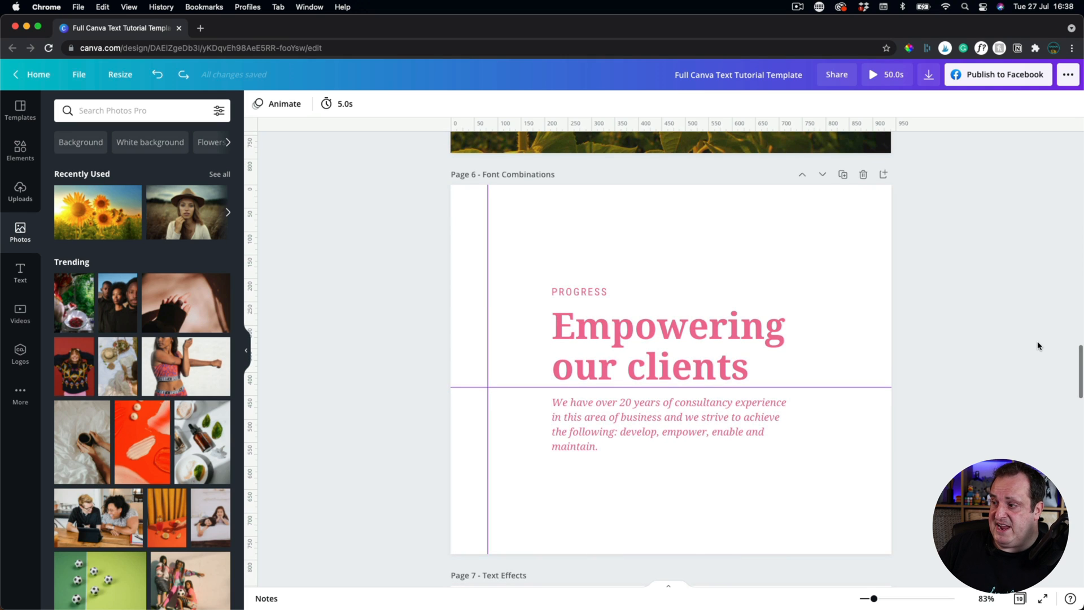
left_click(17, 272)
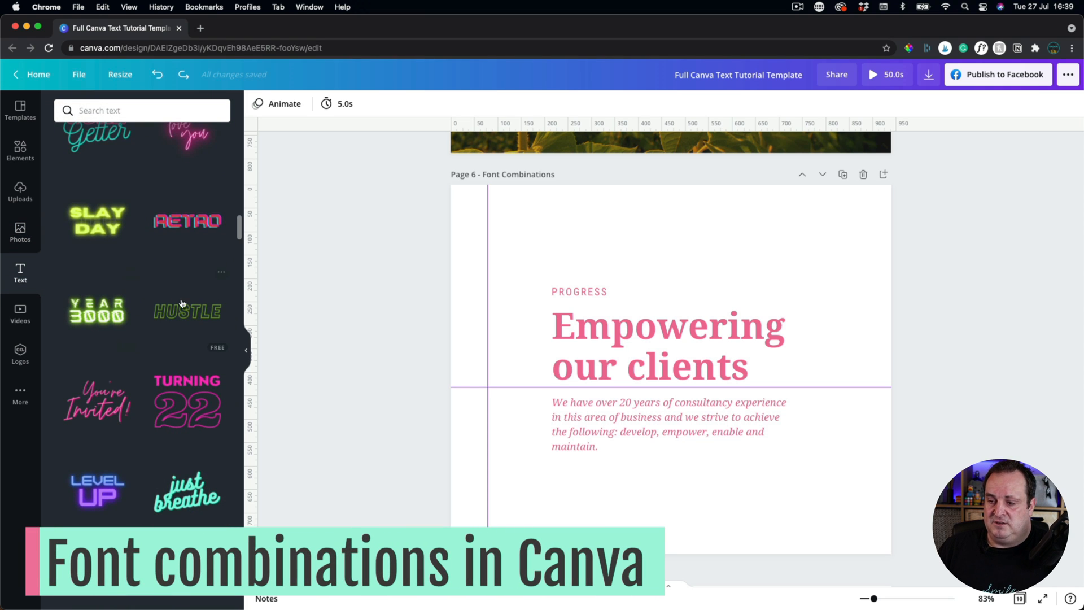
scroll(146, 409, "down", 5)
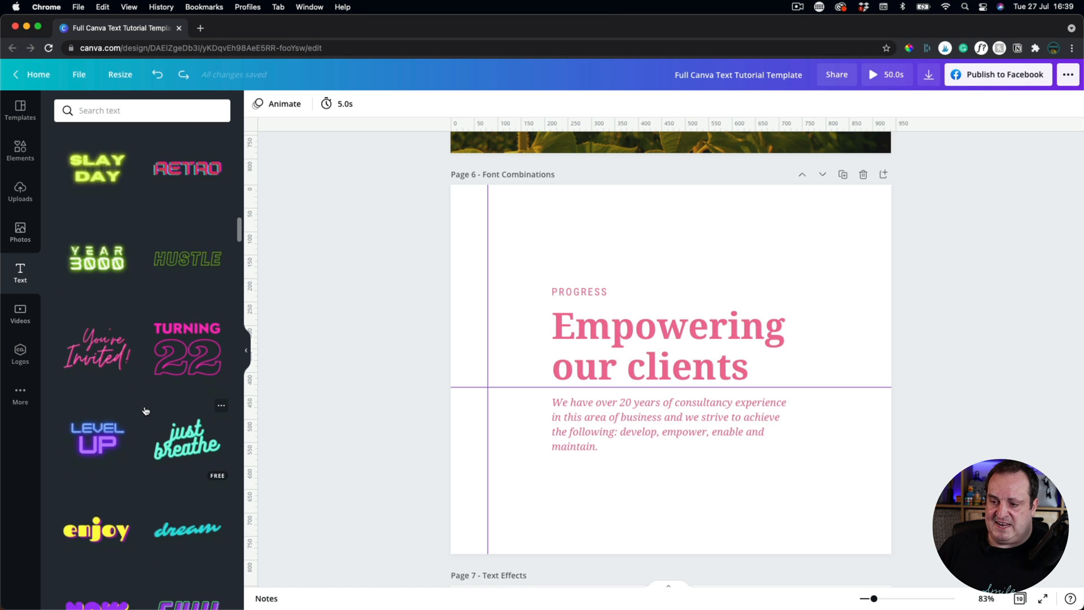
scroll(145, 410, "down", 6)
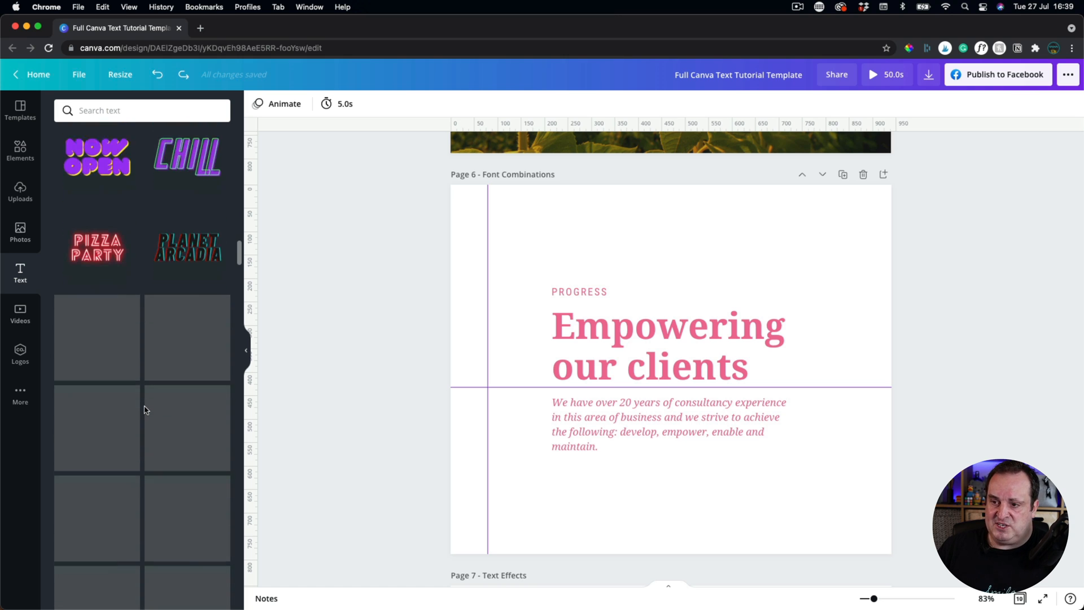
scroll(146, 409, "down", 3)
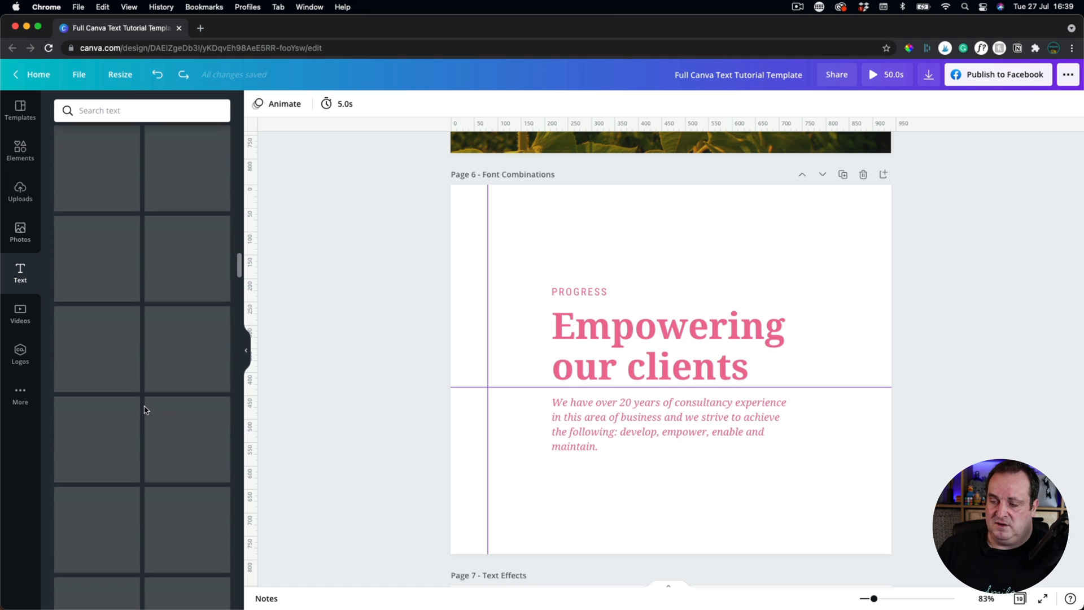
scroll(146, 409, "down", 5)
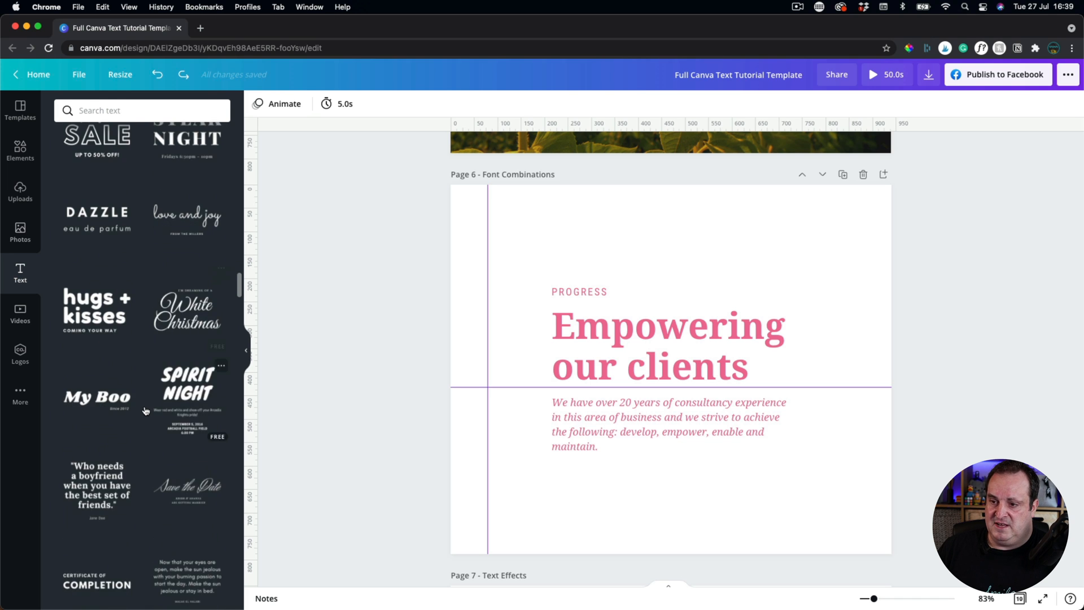
scroll(146, 410, "up", 2)
scroll(146, 410, "up", 1)
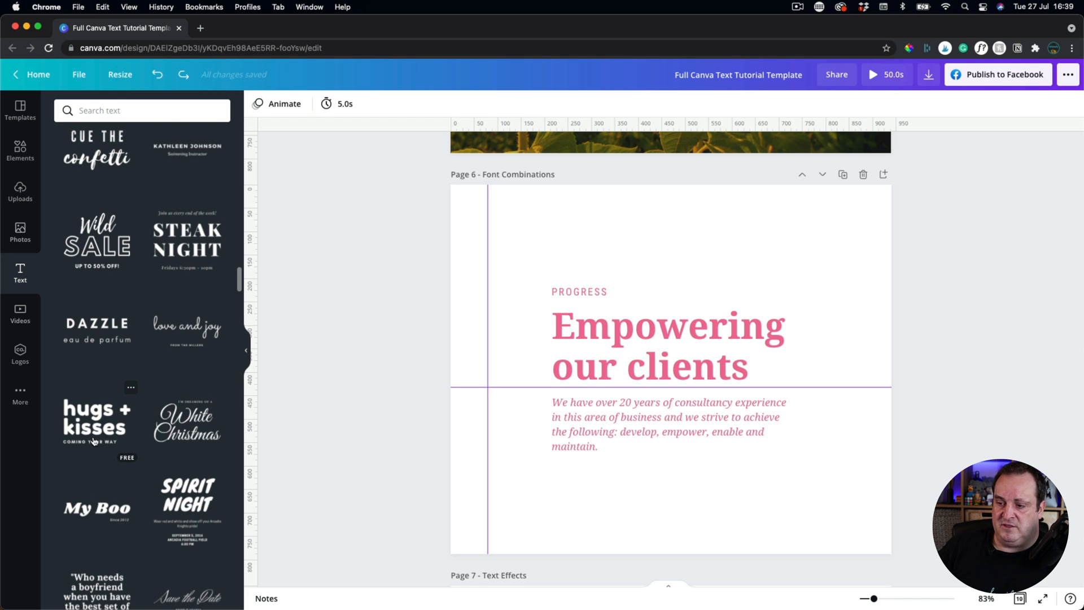
scroll(94, 440, "down", 3)
scroll(94, 441, "down", 1)
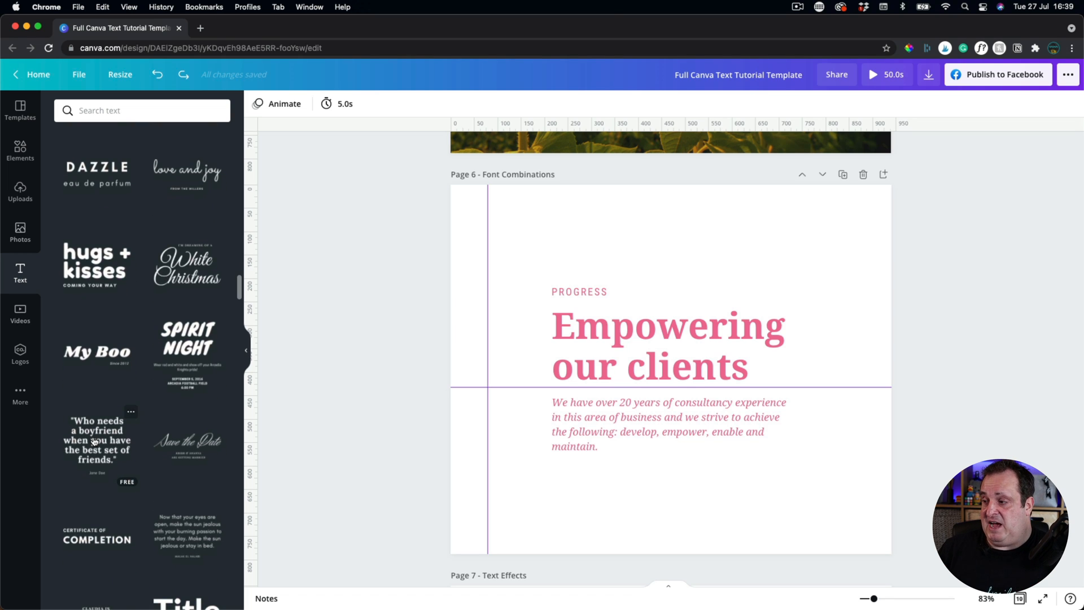
left_click_drag(644, 356, 589, 285)
left_click(525, 220)
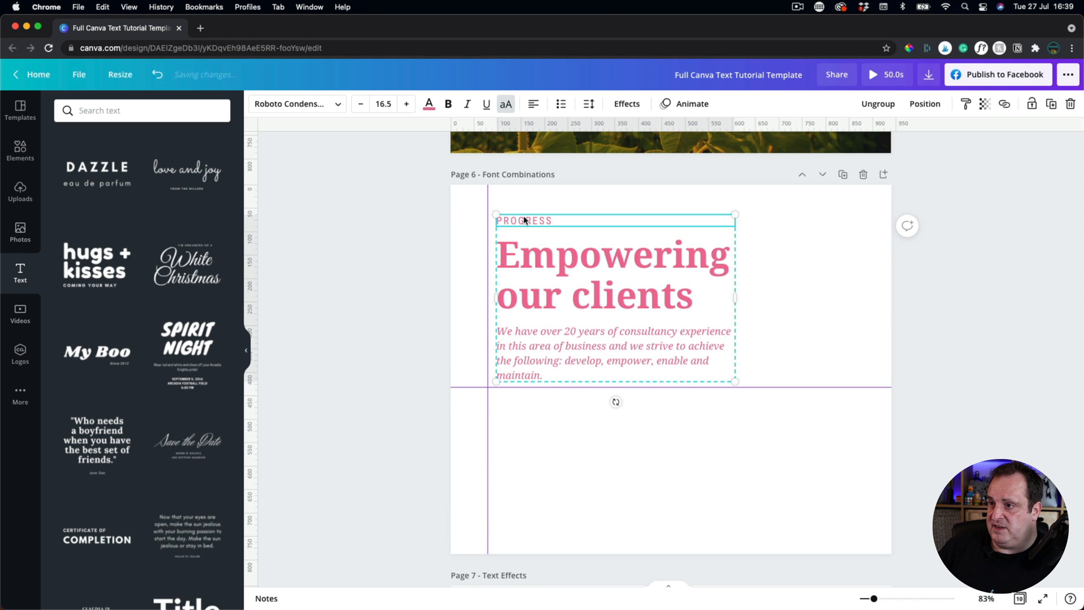
left_click(543, 251)
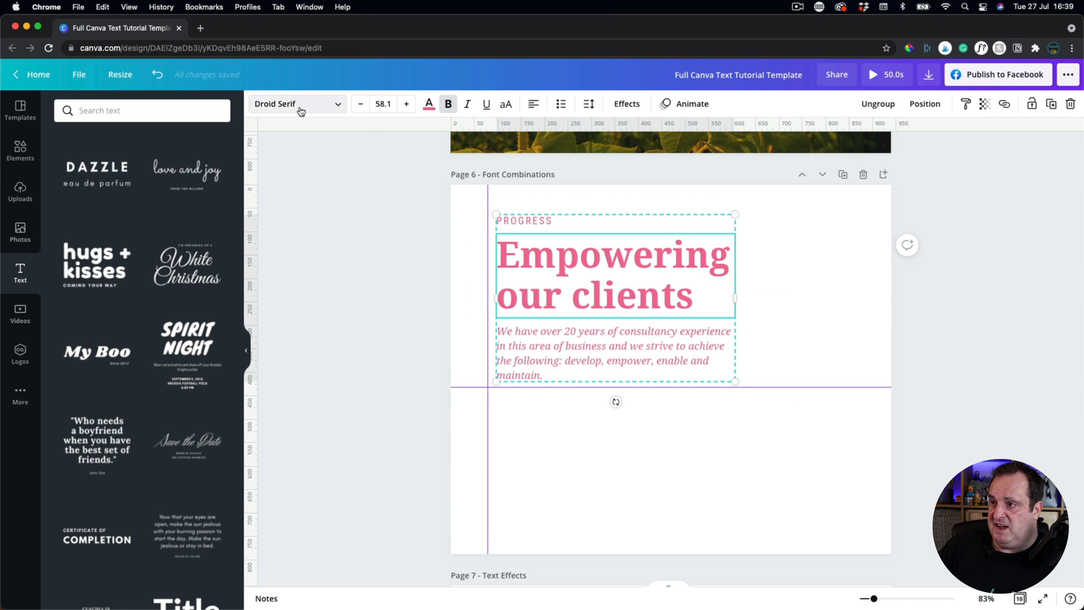
left_click(591, 347)
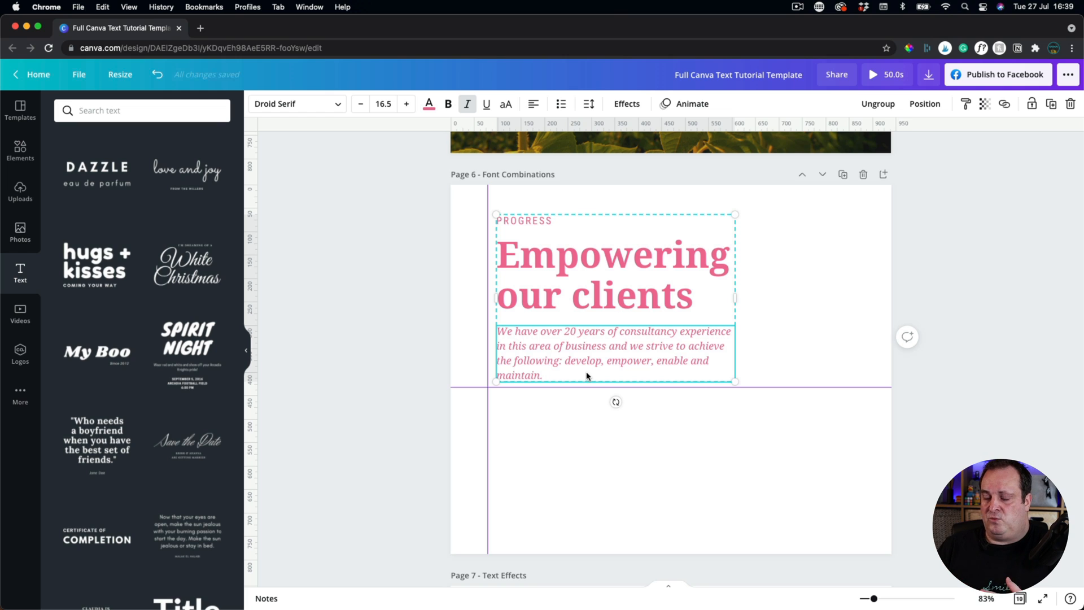
left_click(522, 215)
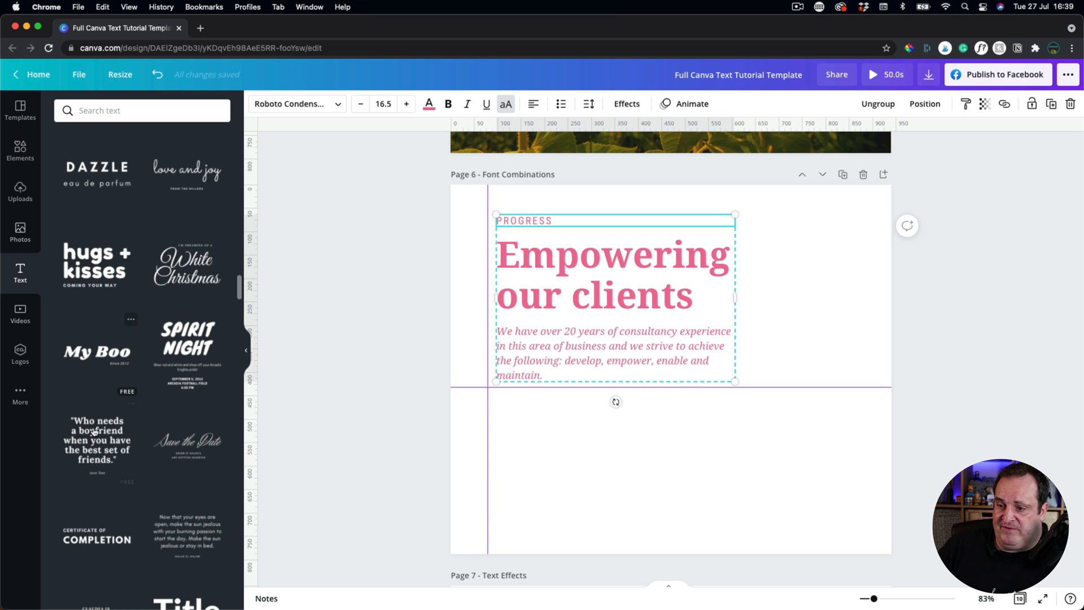
scroll(94, 432, "down", 1)
scroll(95, 431, "down", 5)
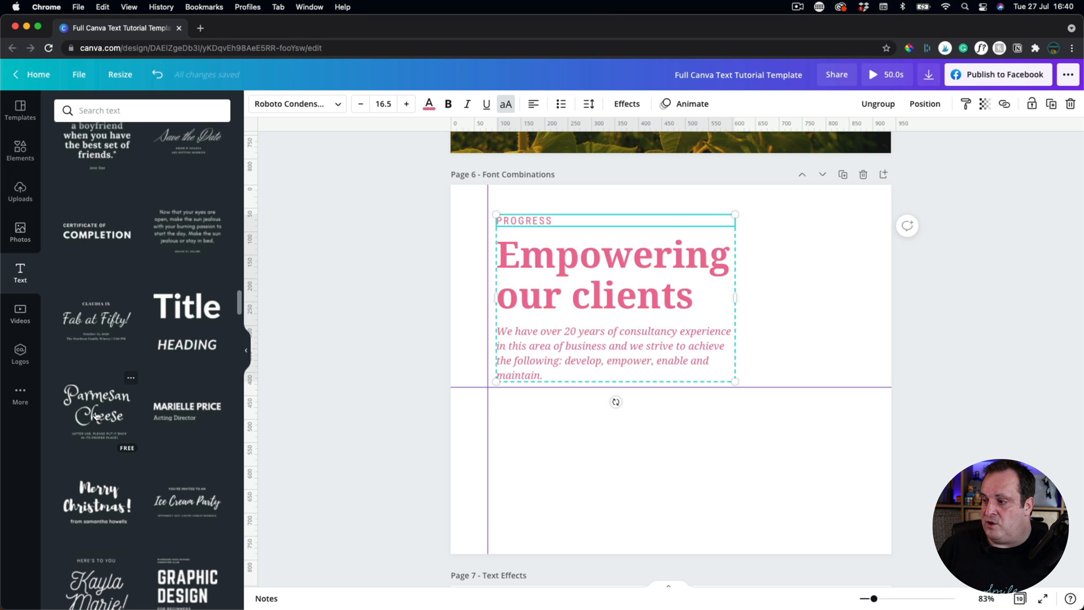
Add the Parmesan Cheese text template below the paragraph and change Parmesan to 'Cheddar'.
left_click(96, 416)
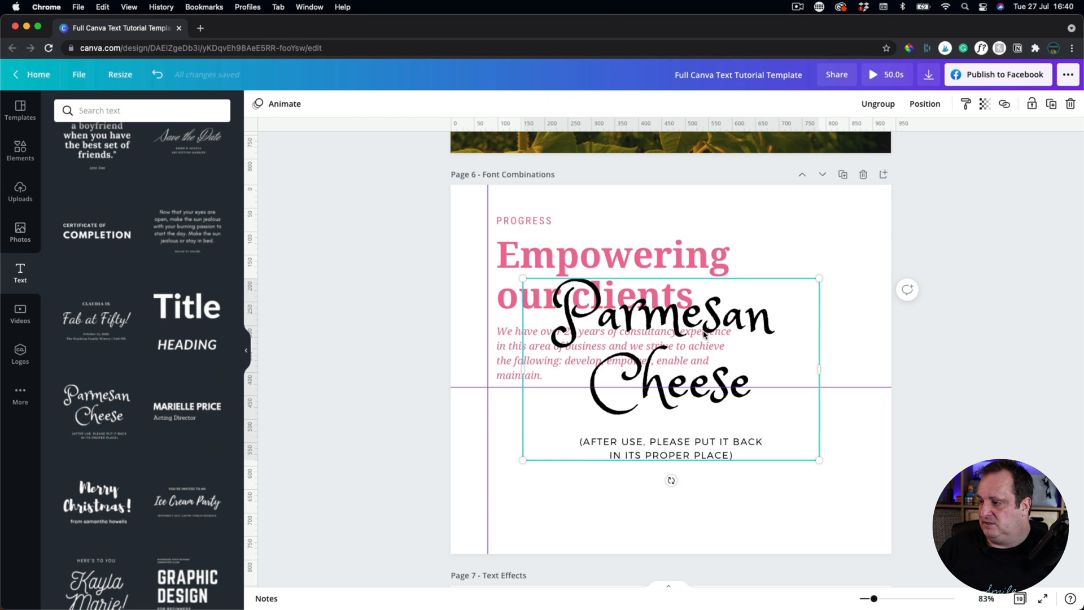
left_click_drag(704, 334, 696, 428)
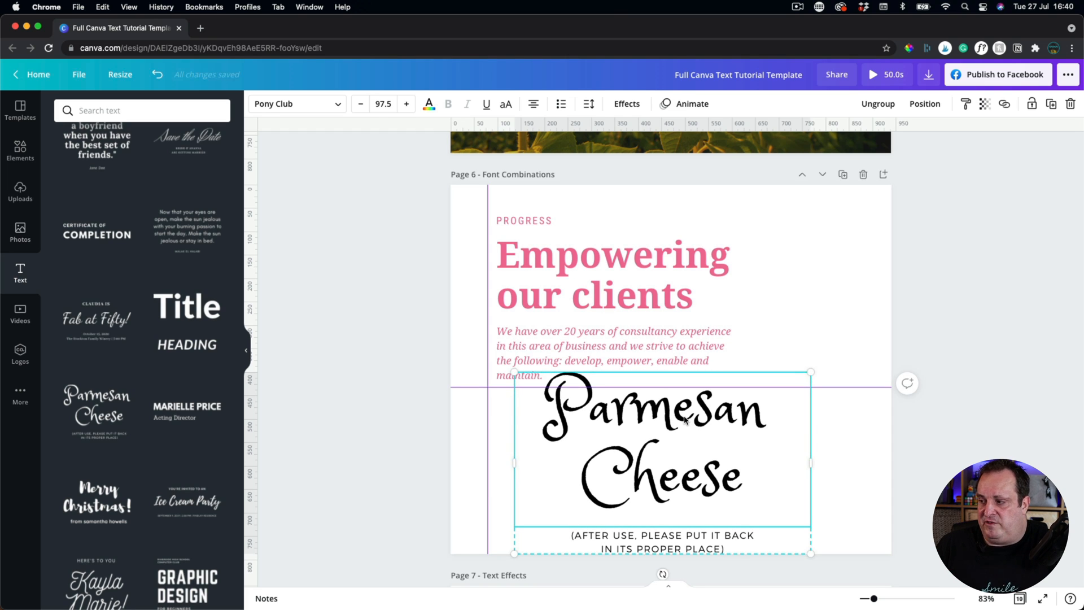
double_click(708, 414)
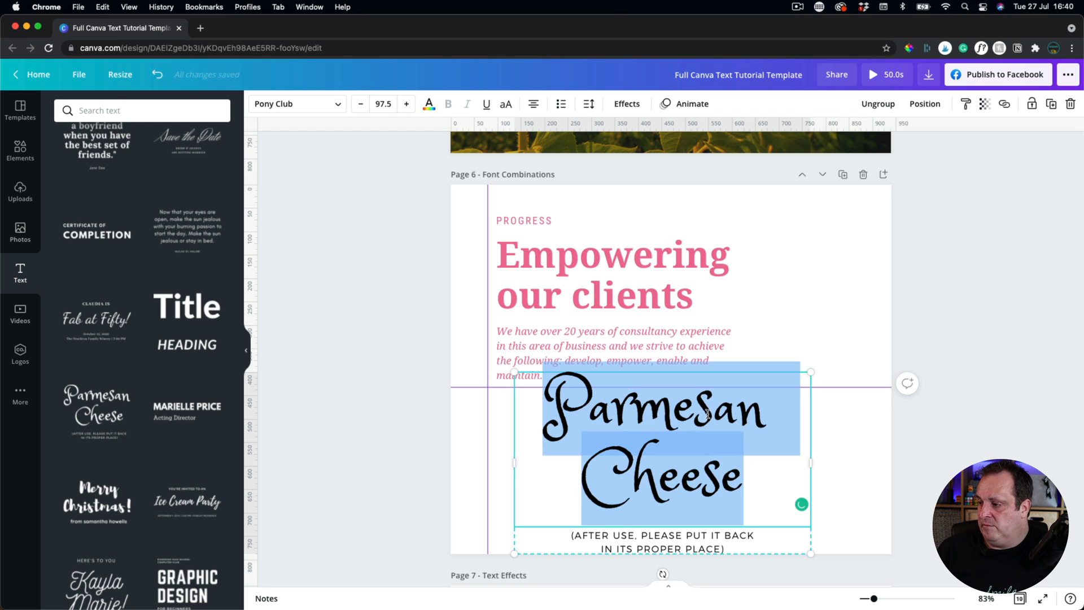
left_click(737, 415)
left_click_drag(763, 413, 561, 399)
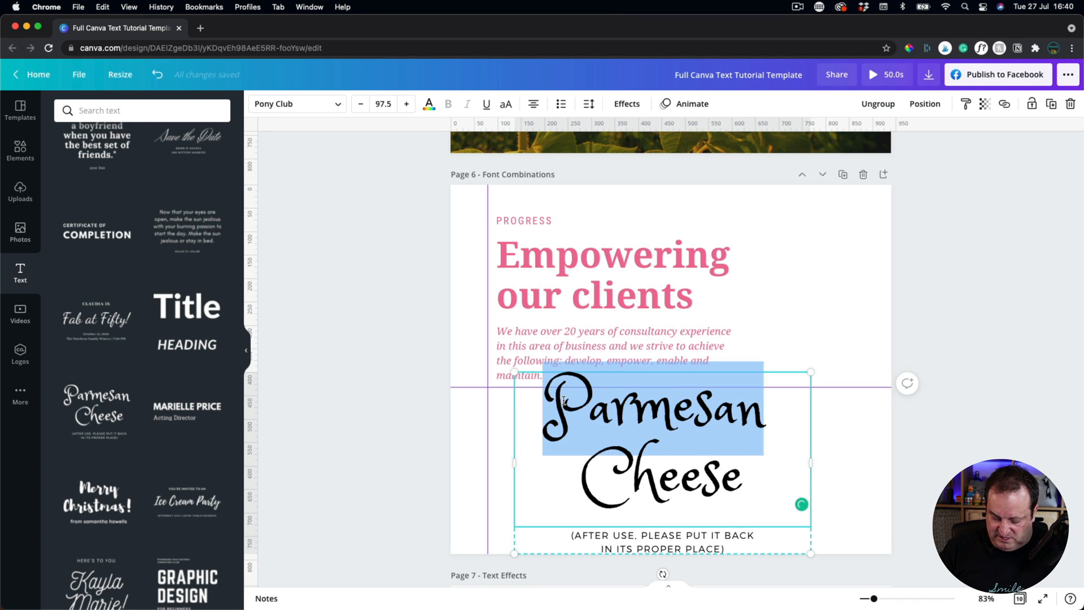
type("Cheddar")
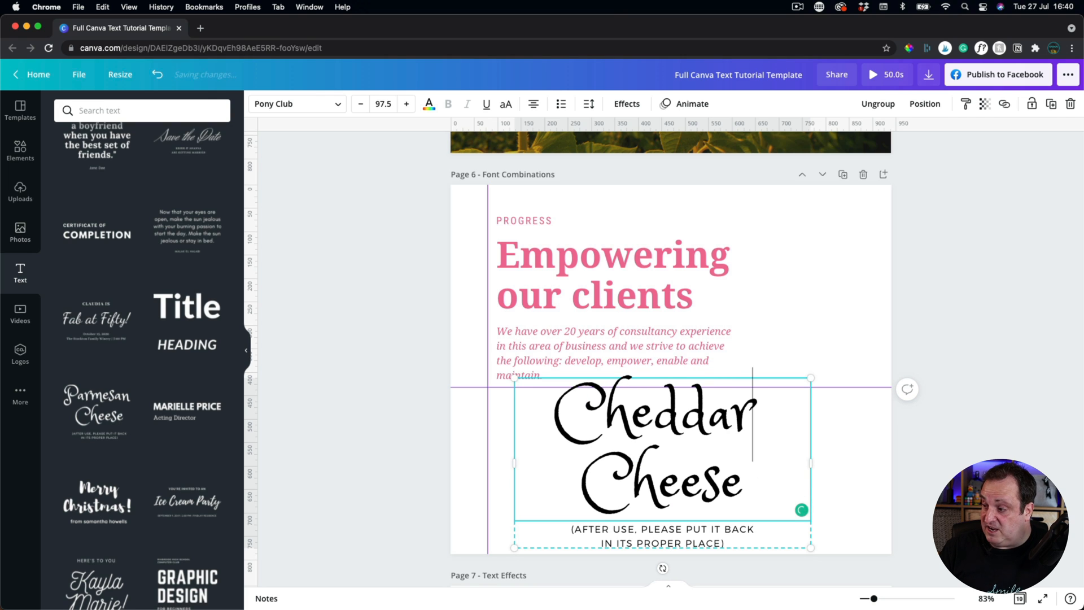
left_click(938, 390)
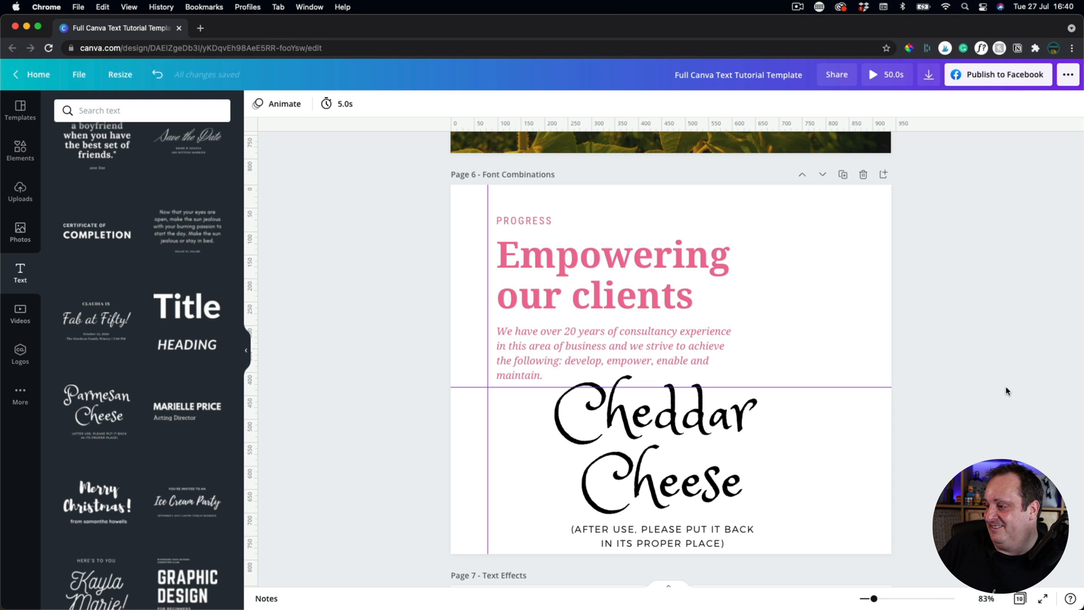
Nudge the Cheddar Cheese group slightly right and down.
left_click_drag(681, 421, 703, 427)
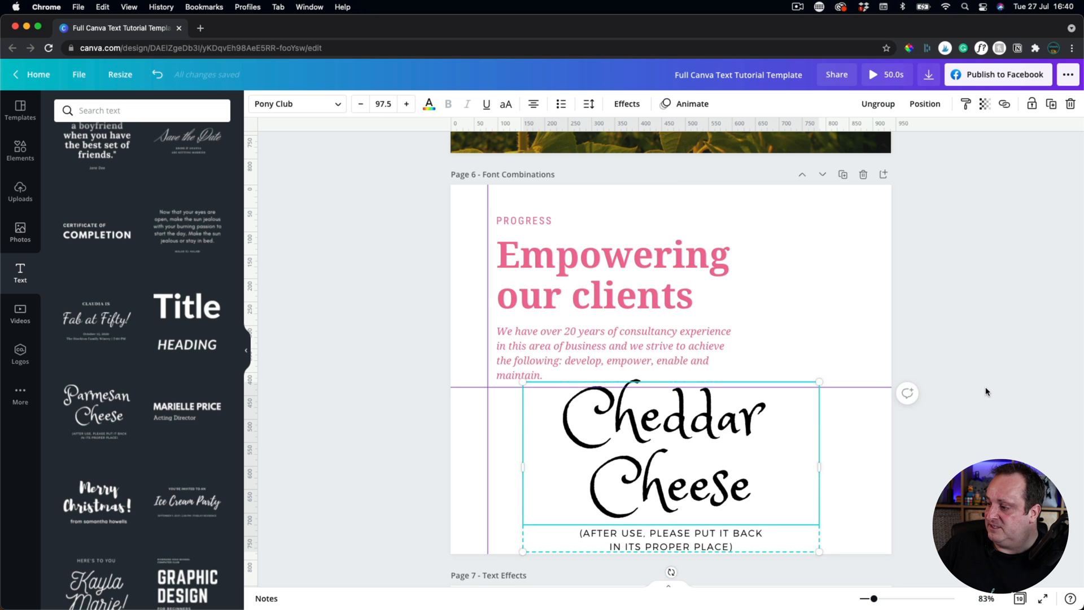
left_click(985, 391)
scroll(986, 390, "down", 6)
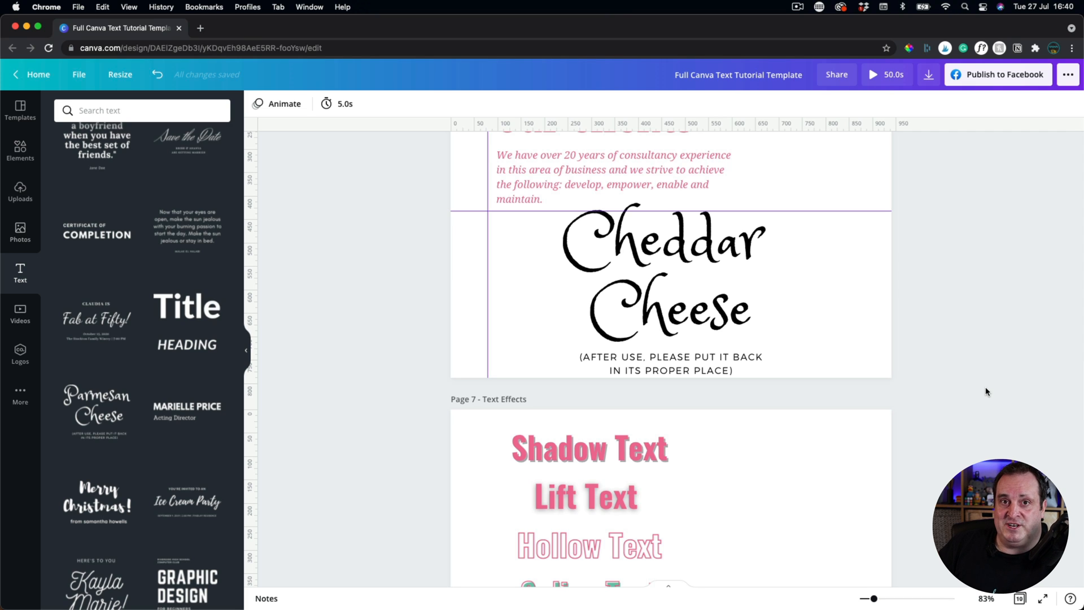
scroll(397, 293, "down", 5)
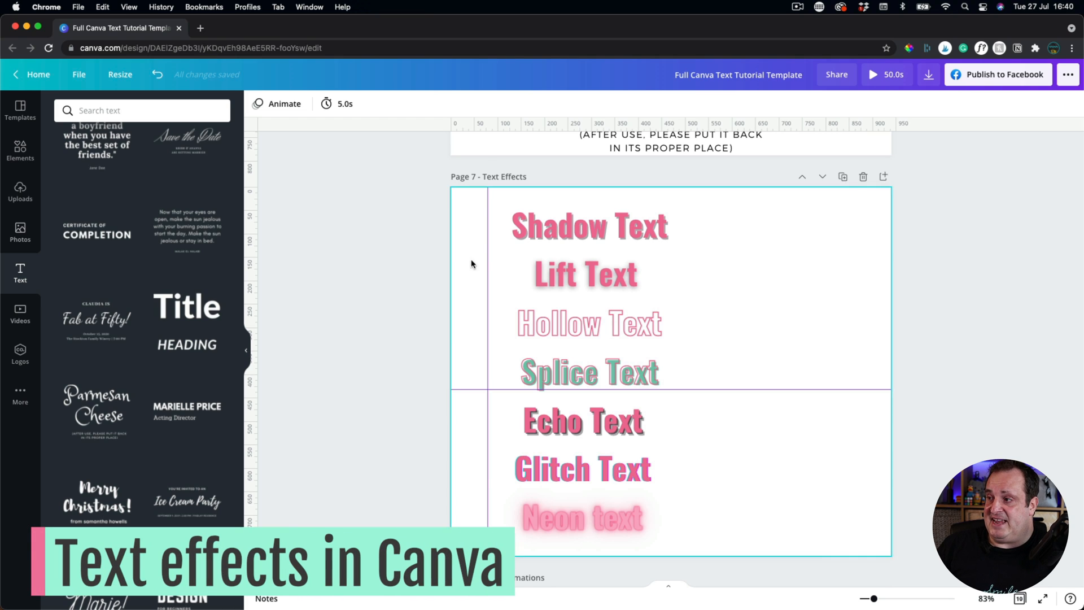
left_click(581, 226)
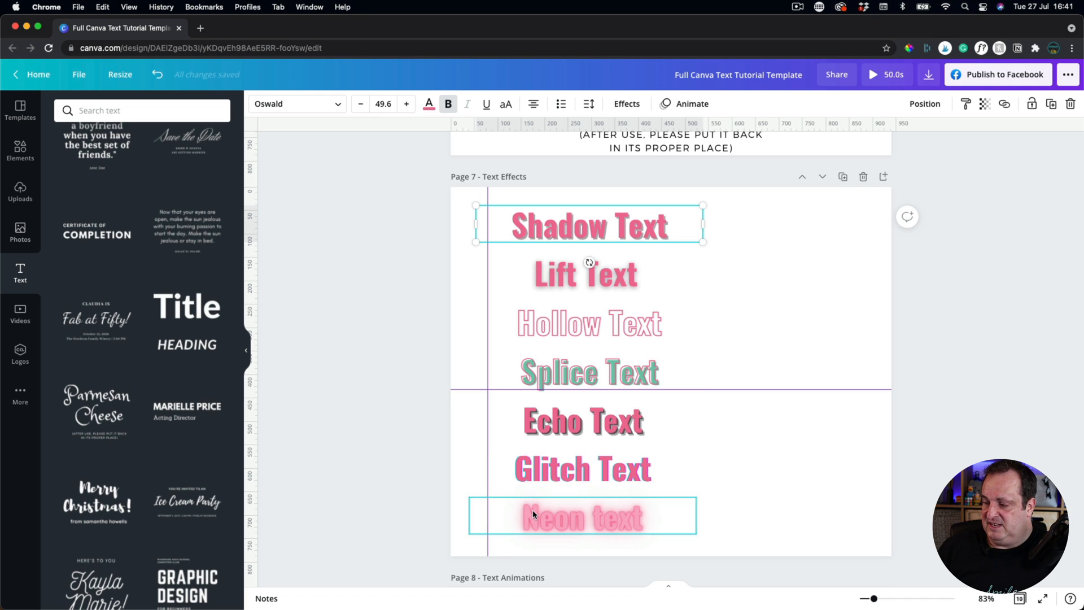
left_click(634, 107)
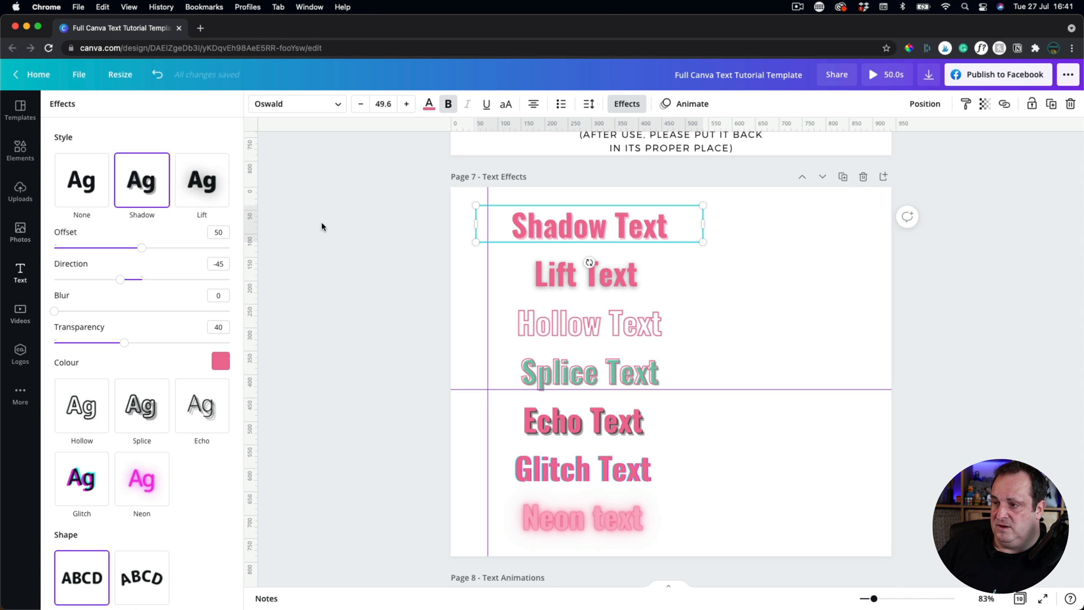
left_click(349, 236)
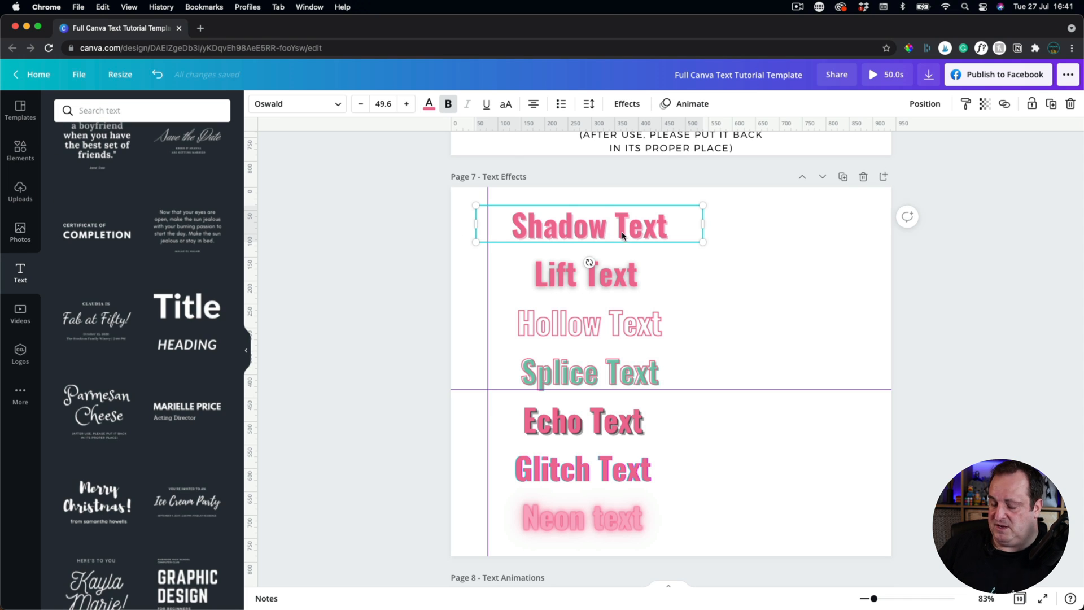
left_click(723, 265)
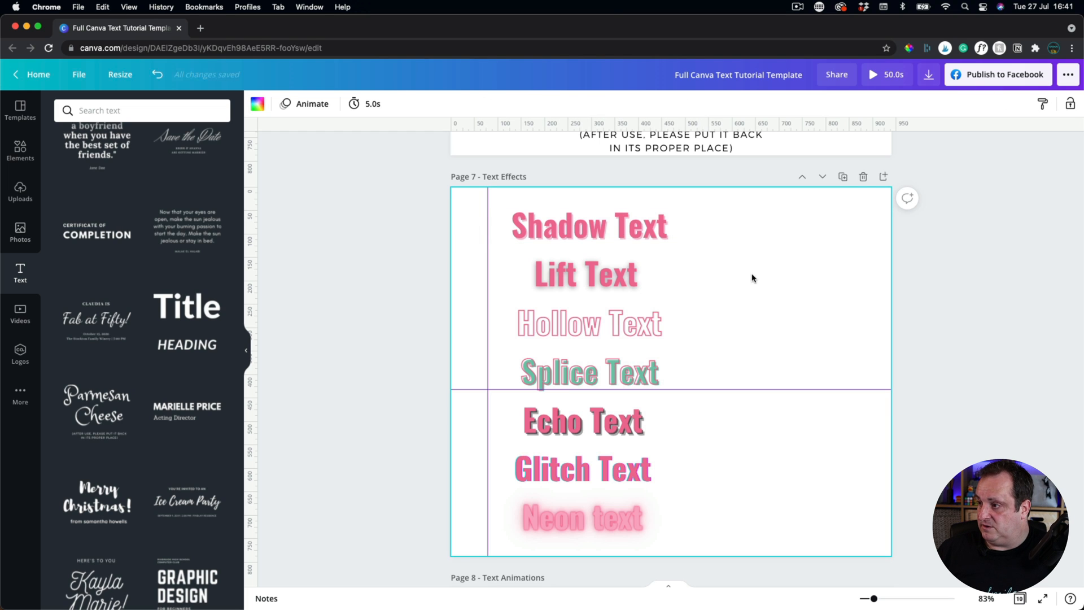
Duplicate Shadow Text with no shadow and Curve 45, and set Splice Text's offset to 0.
left_click_drag(581, 220, 776, 280)
left_click(627, 103)
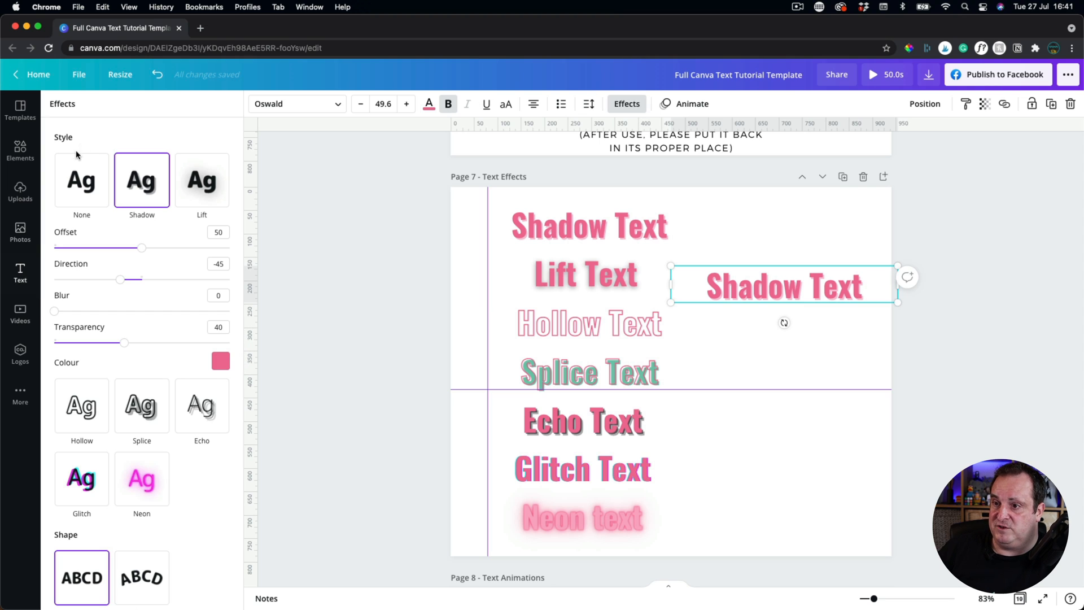
left_click(85, 168)
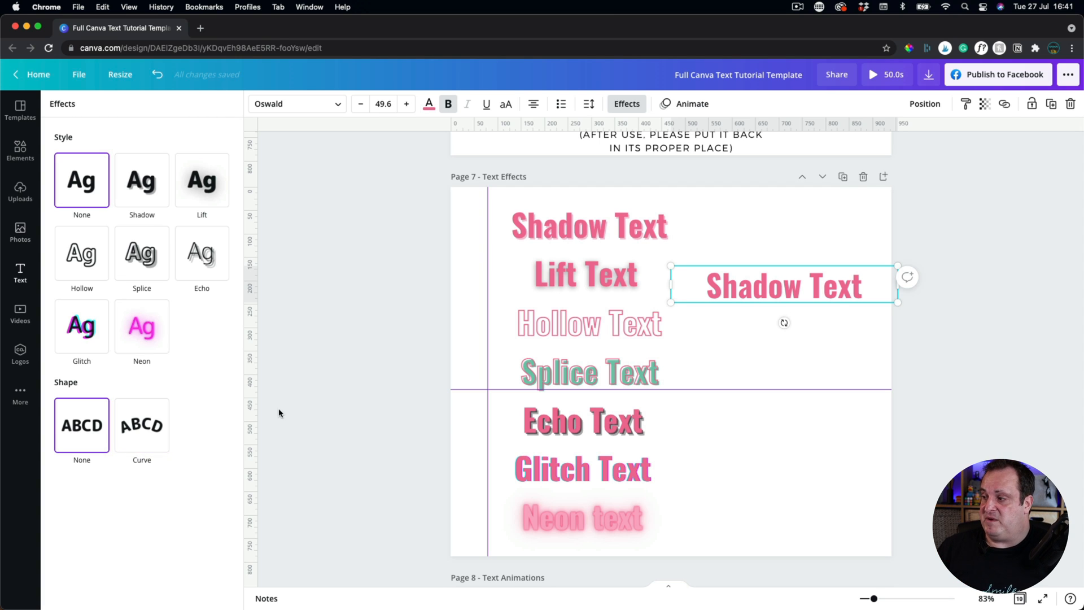
left_click(144, 426)
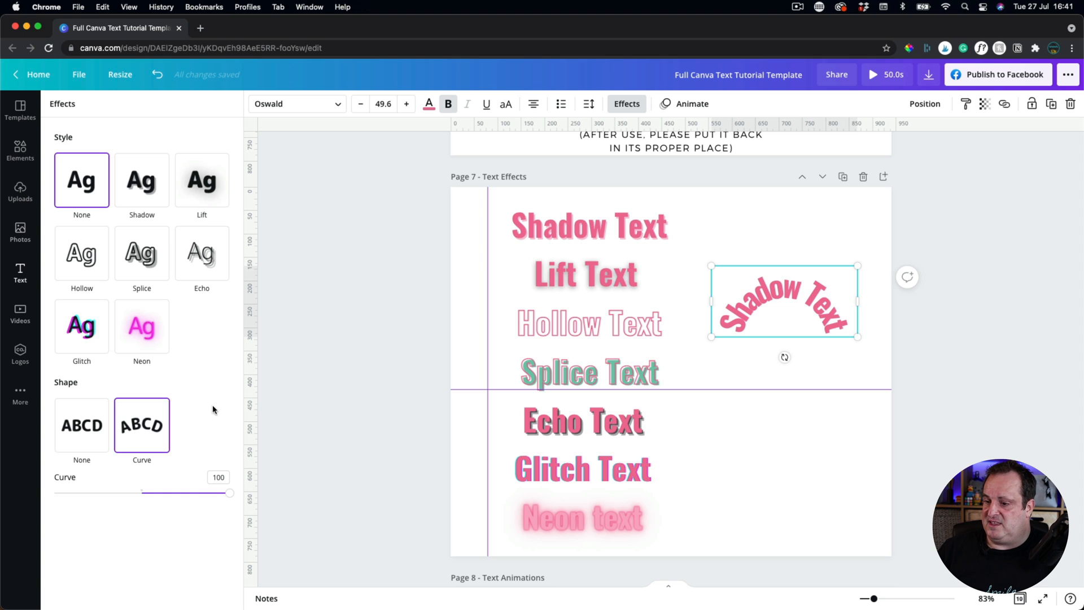
left_click_drag(231, 499, 181, 493)
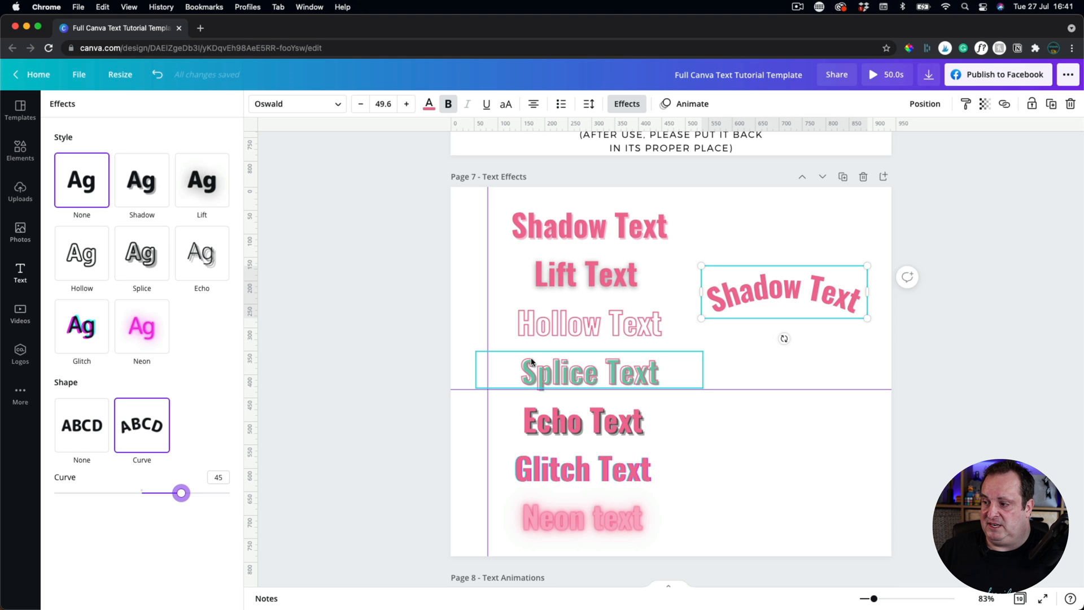
left_click(532, 374)
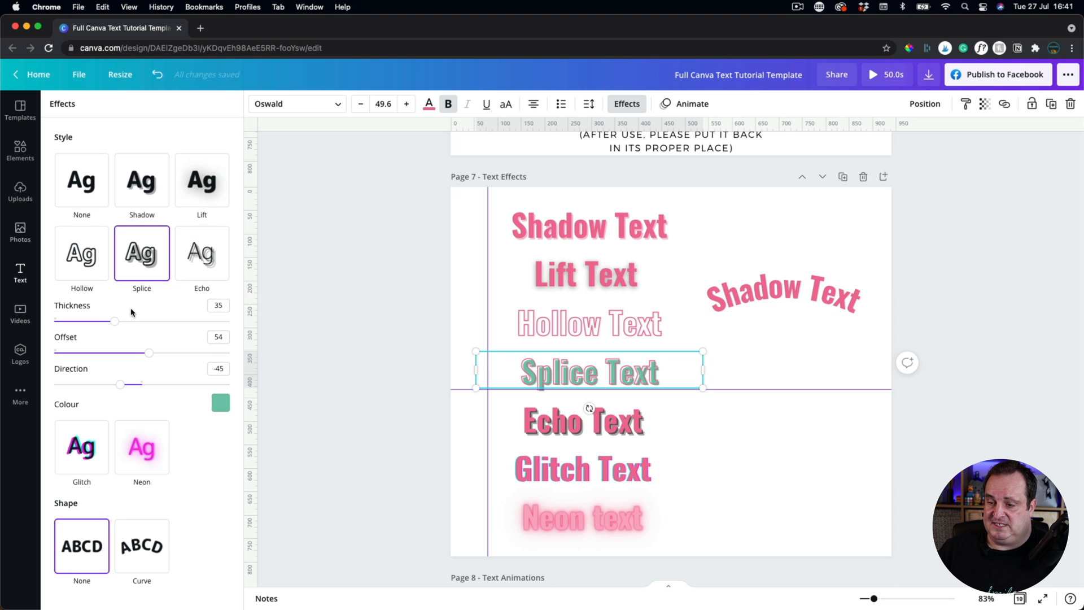
left_click_drag(149, 352, 55, 352)
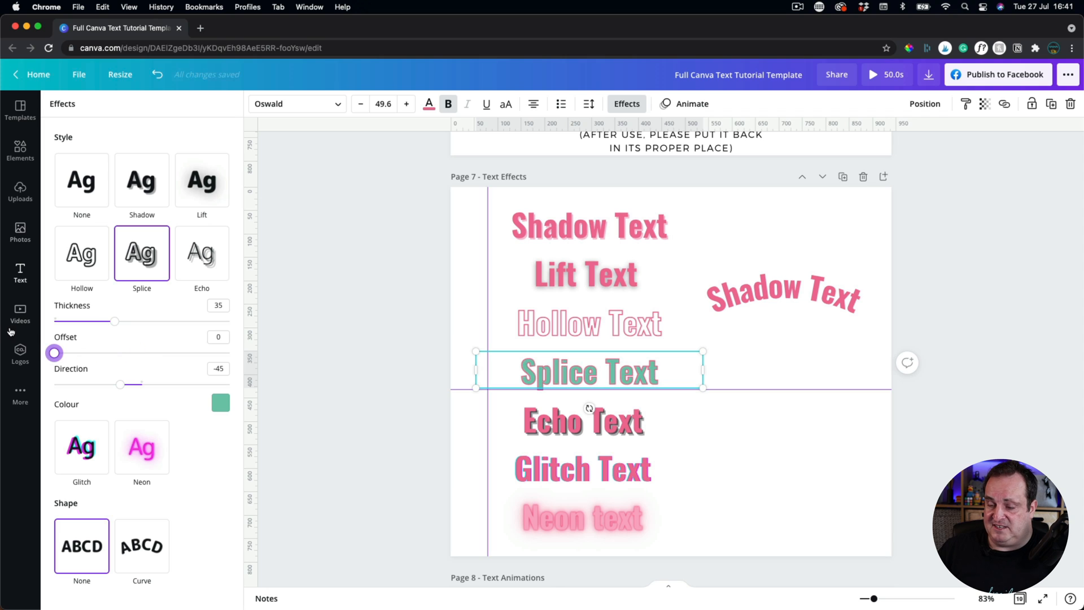
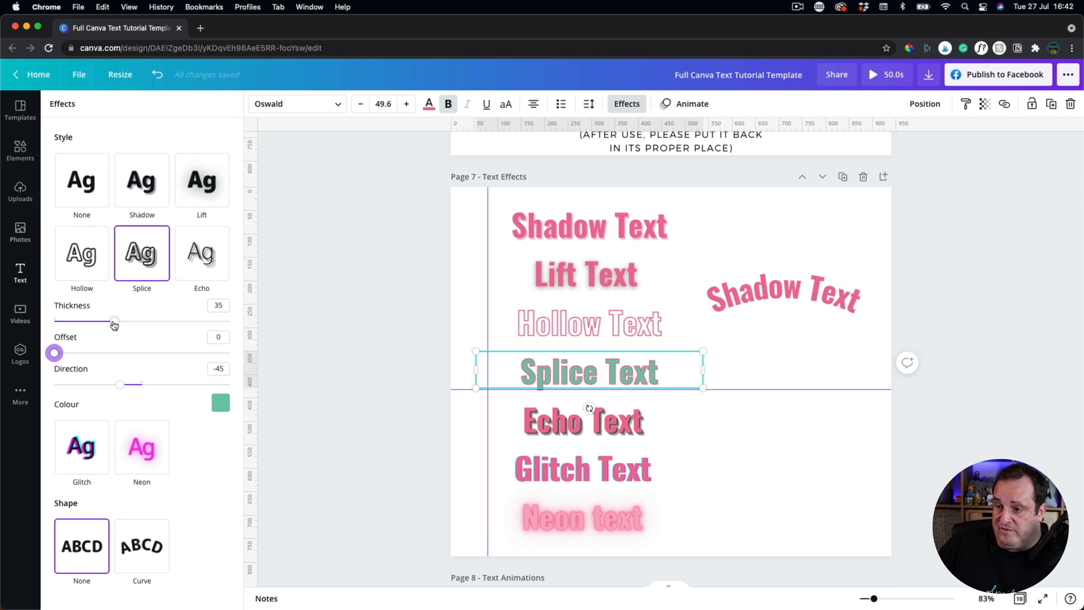
Thicken Splice Text's splice, nudge it slightly up and right, then set its effect to None.
left_click_drag(114, 325, 228, 321)
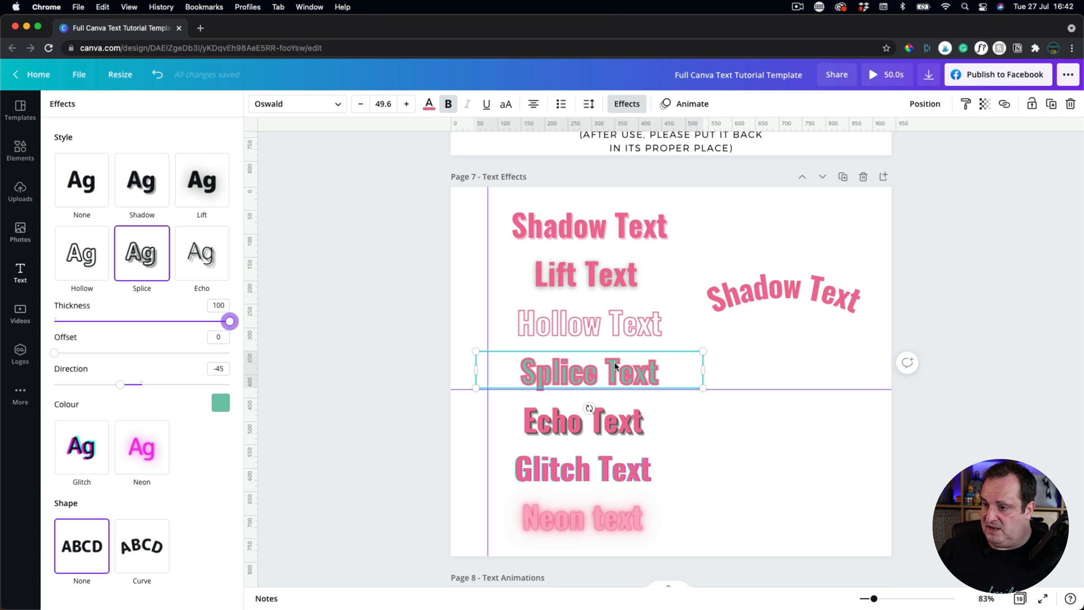
left_click_drag(534, 377, 572, 370)
left_click(80, 180)
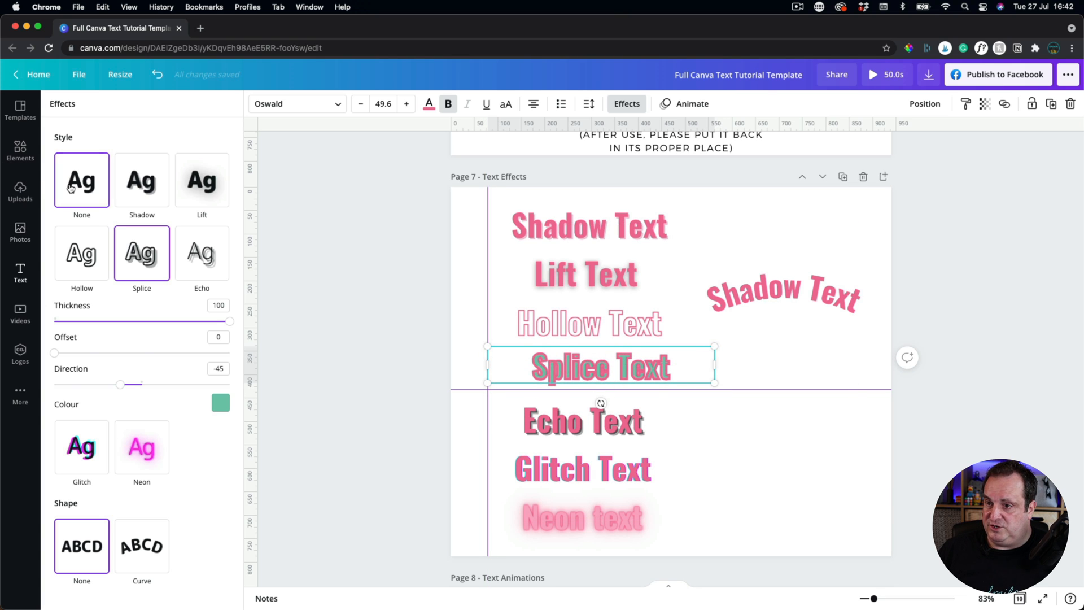
Colour Splice Text with the mint document colour.
left_click(428, 104)
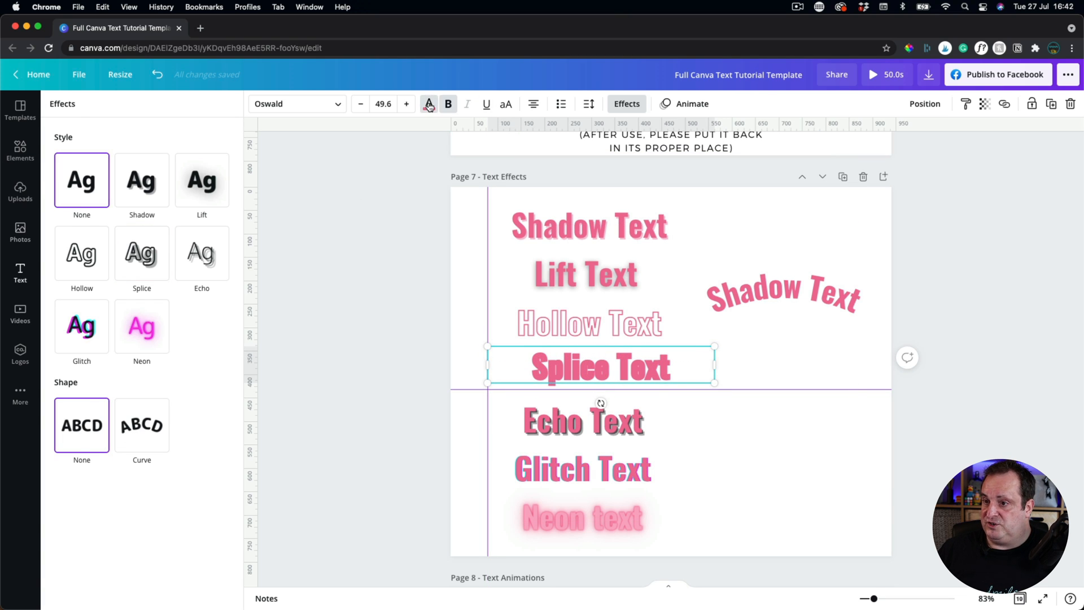
left_click(182, 167)
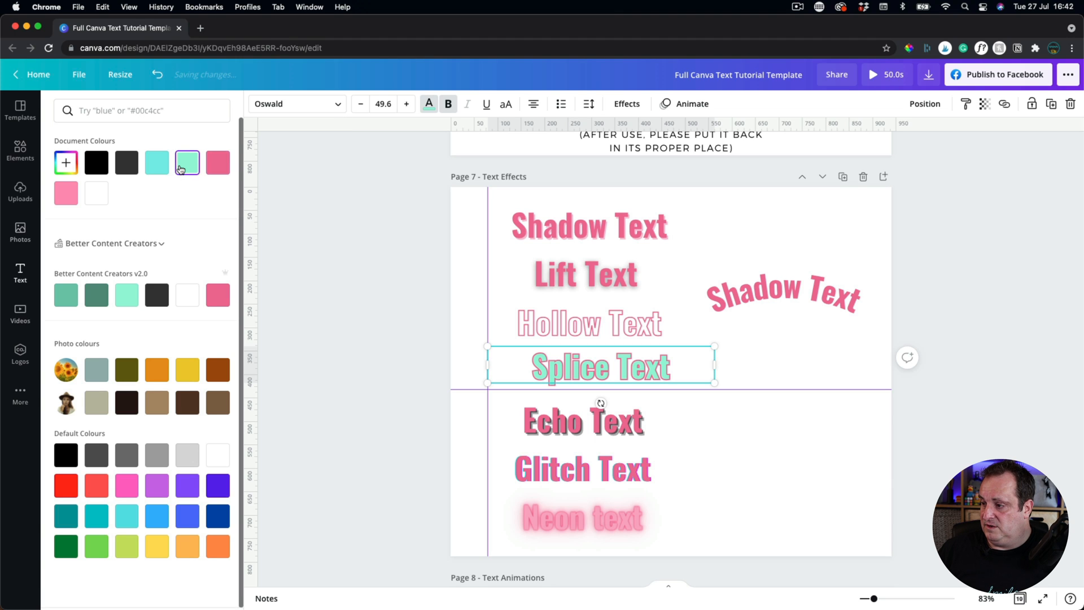
left_click(326, 279)
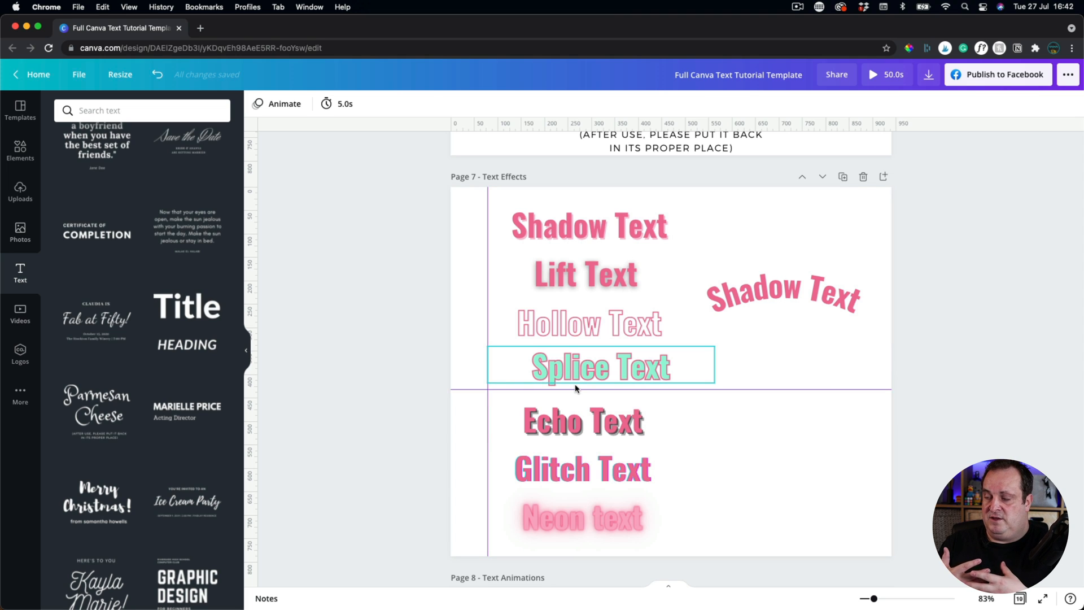
Move the teal Splice Text copy to sit right of the pink spliced Splice Text.
left_click(553, 365)
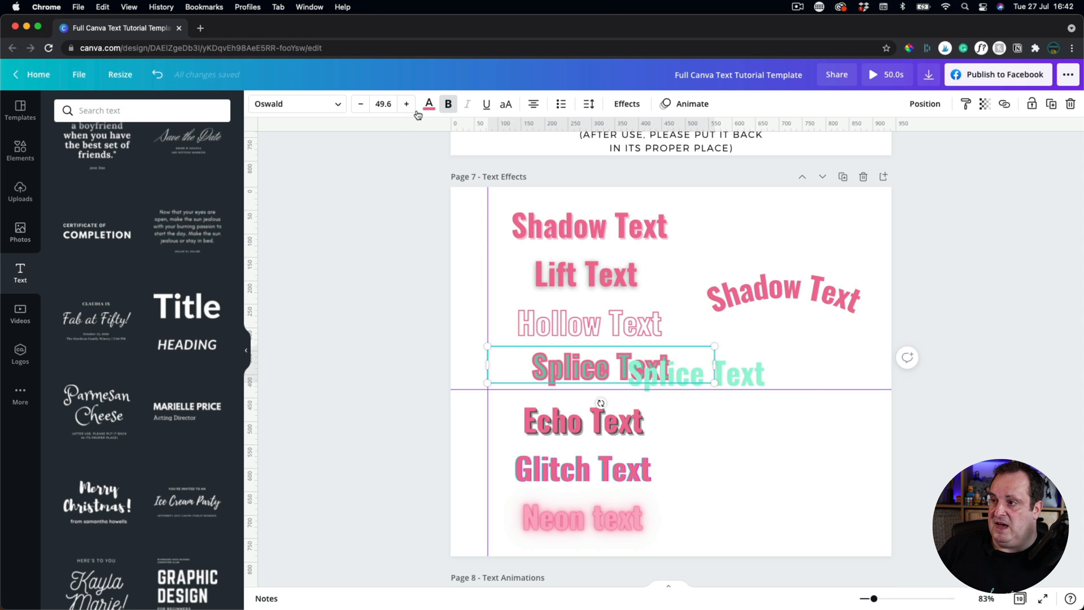
left_click(735, 378)
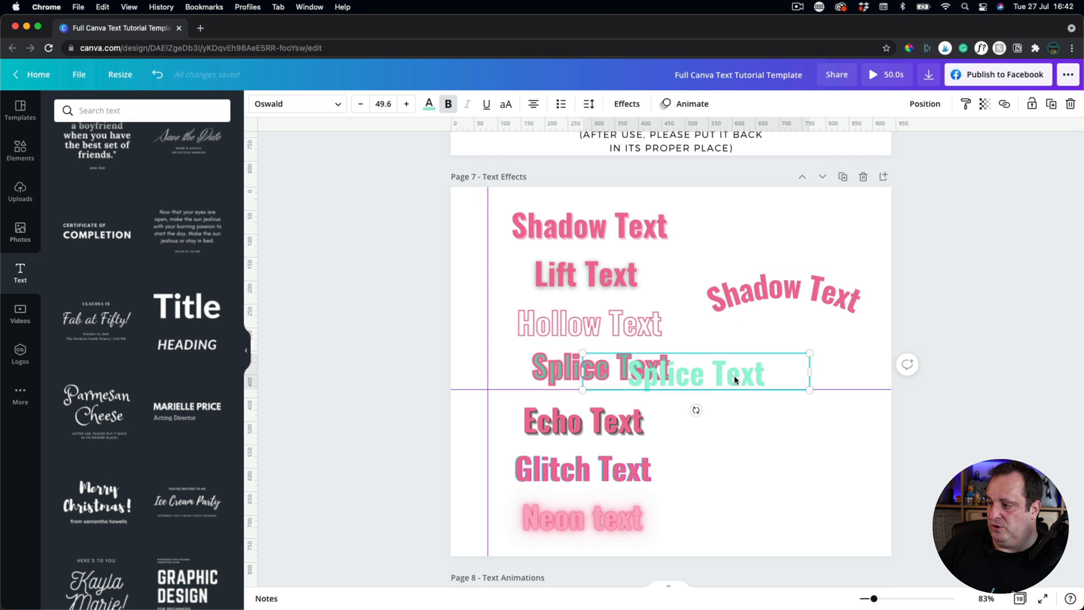
left_click_drag(679, 367, 636, 368)
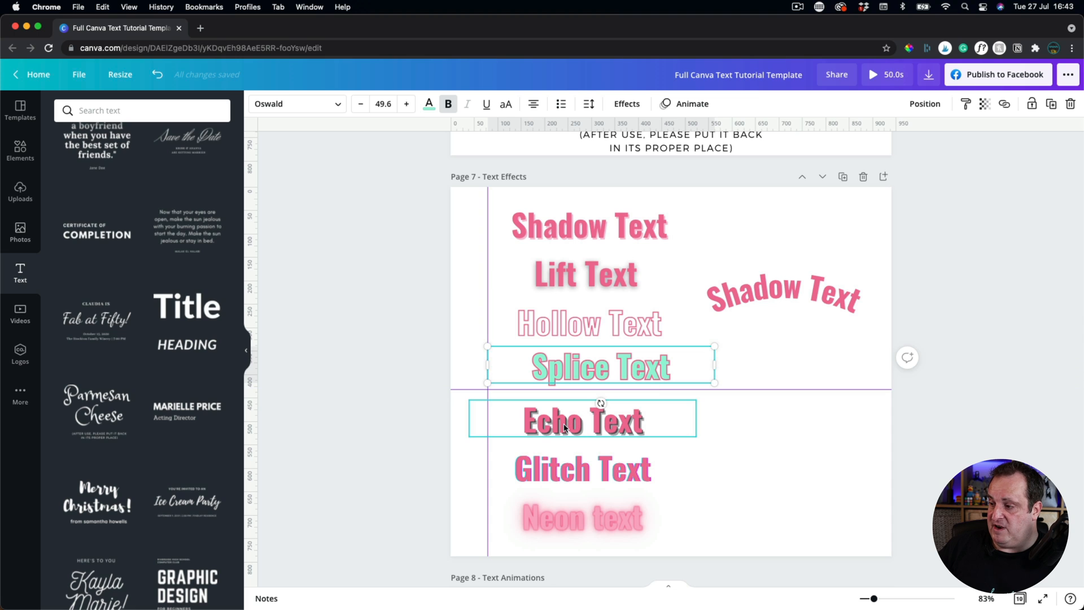
left_click_drag(653, 385, 760, 378)
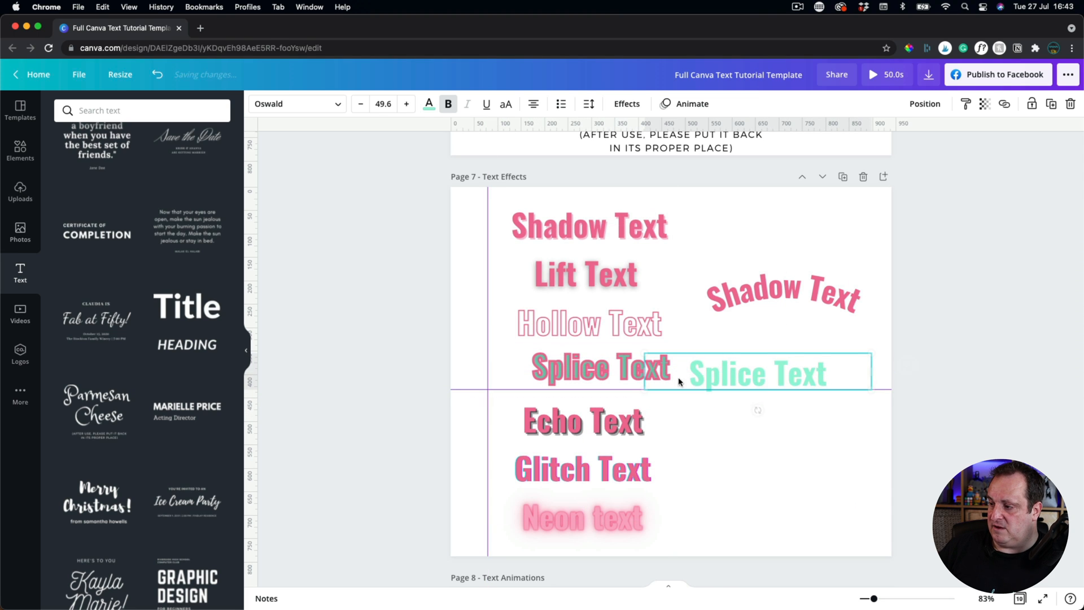
left_click(556, 426)
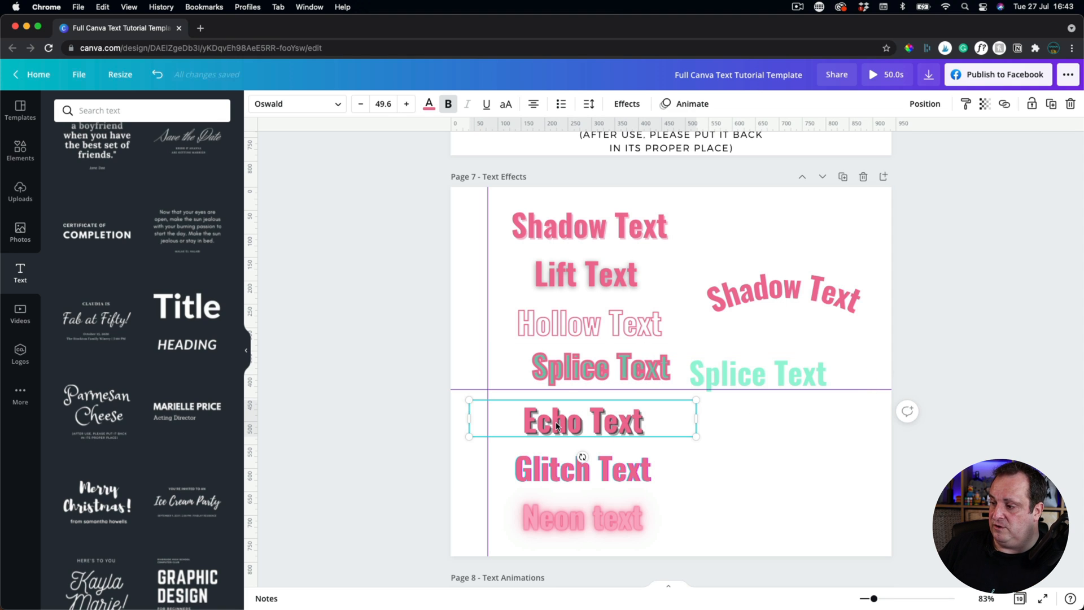
Retune the Echo Text echo offset.
left_click(626, 104)
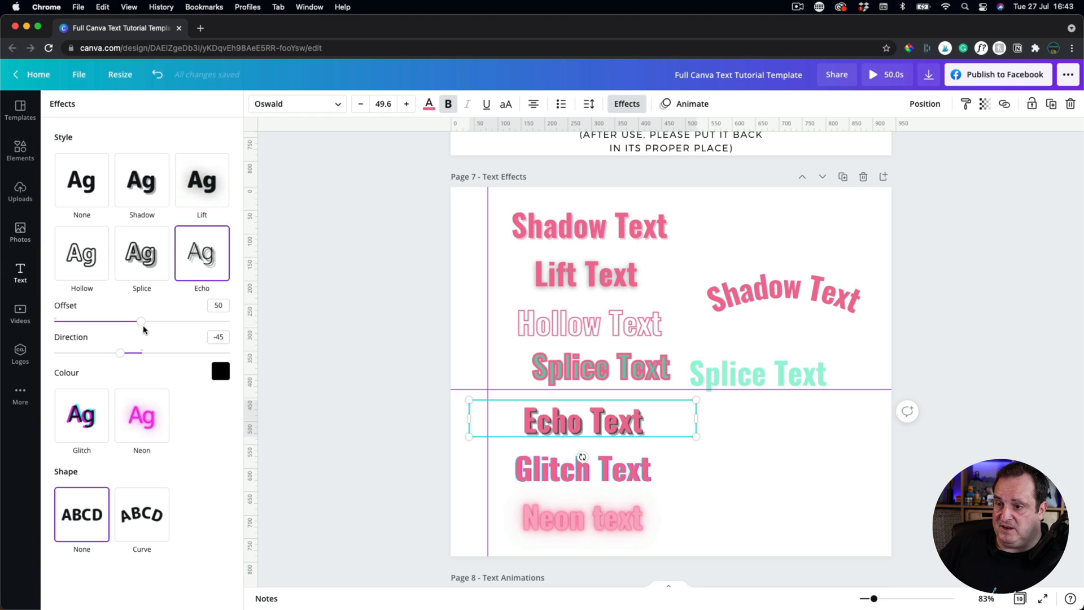
left_click_drag(141, 321, 118, 338)
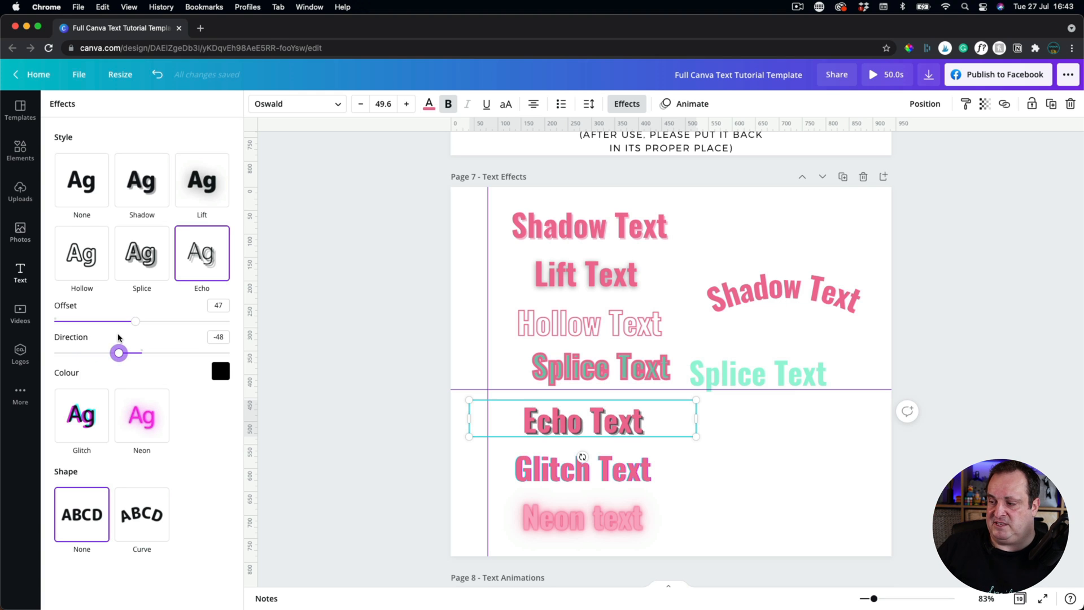
left_click(576, 468)
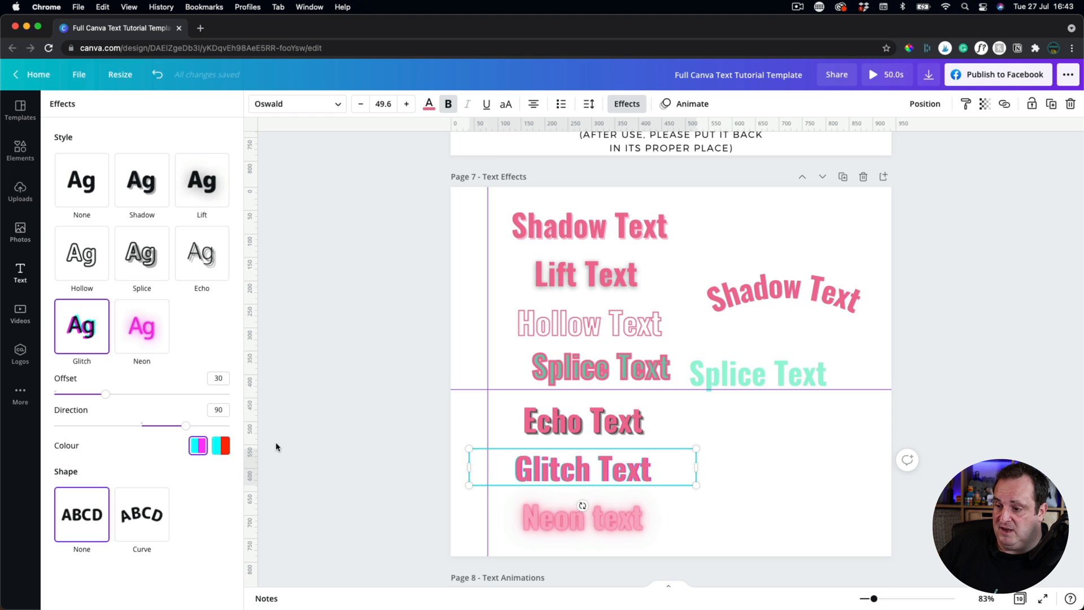
Give Glitch Text a cyan-and-red glitch with offset 32 and a new direction angle.
left_click(221, 446)
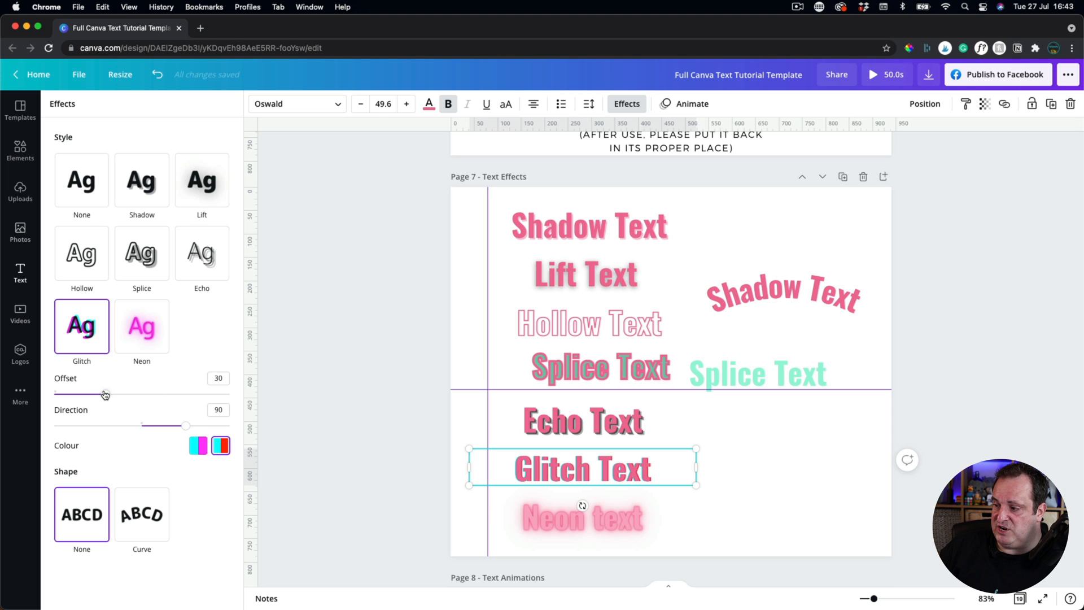
mouse_move(105, 394)
left_mouse_down()
mouse_move(176, 394)
mouse_move(110, 394)
left_mouse_up()
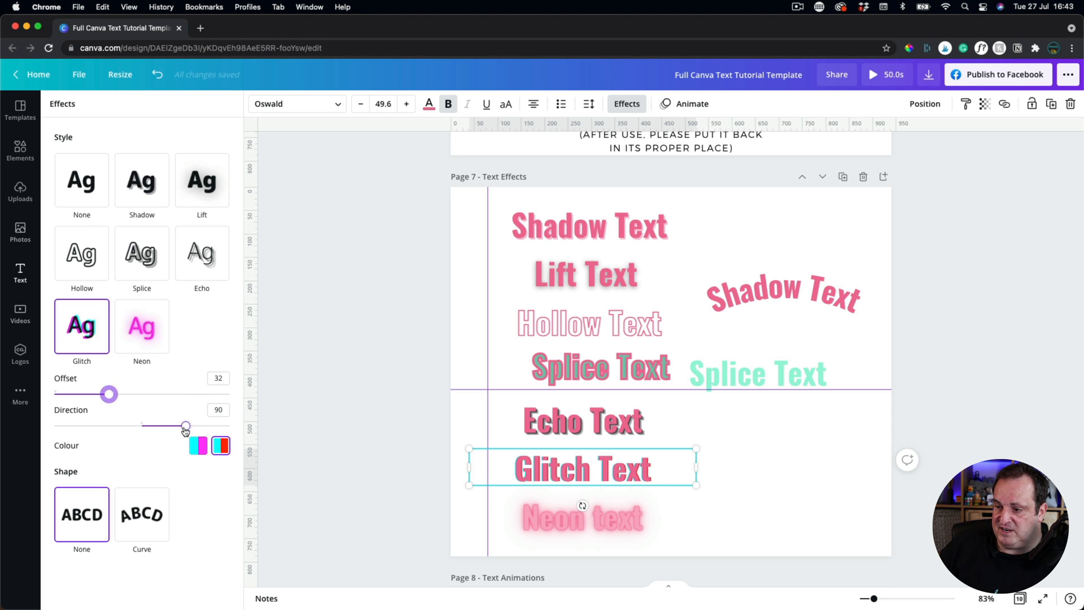
left_click_drag(185, 427, 172, 409)
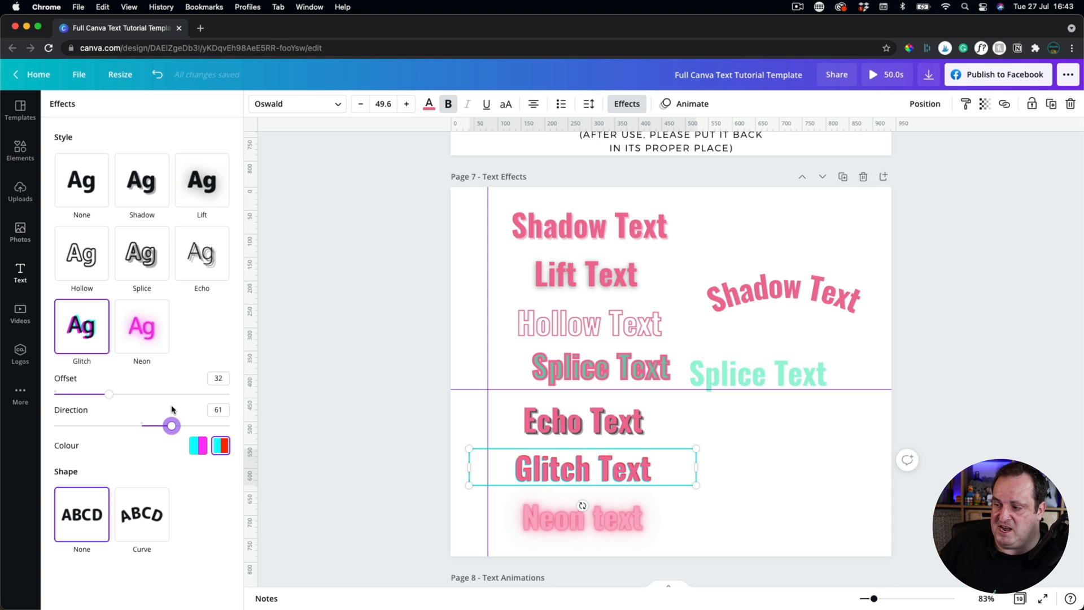
left_click(549, 520)
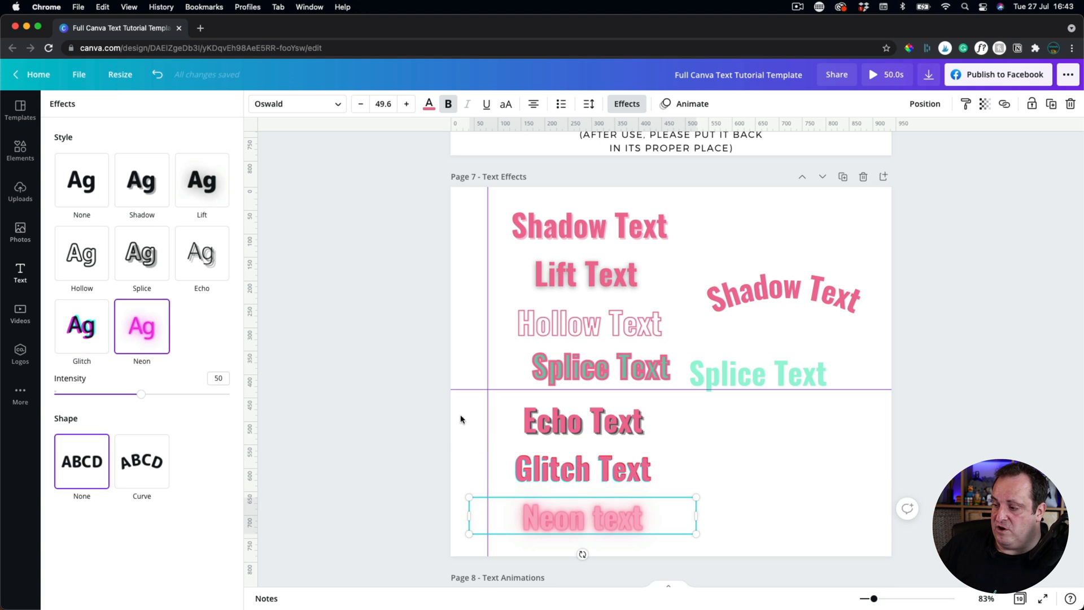
Make Page 7's background black.
left_click(460, 239)
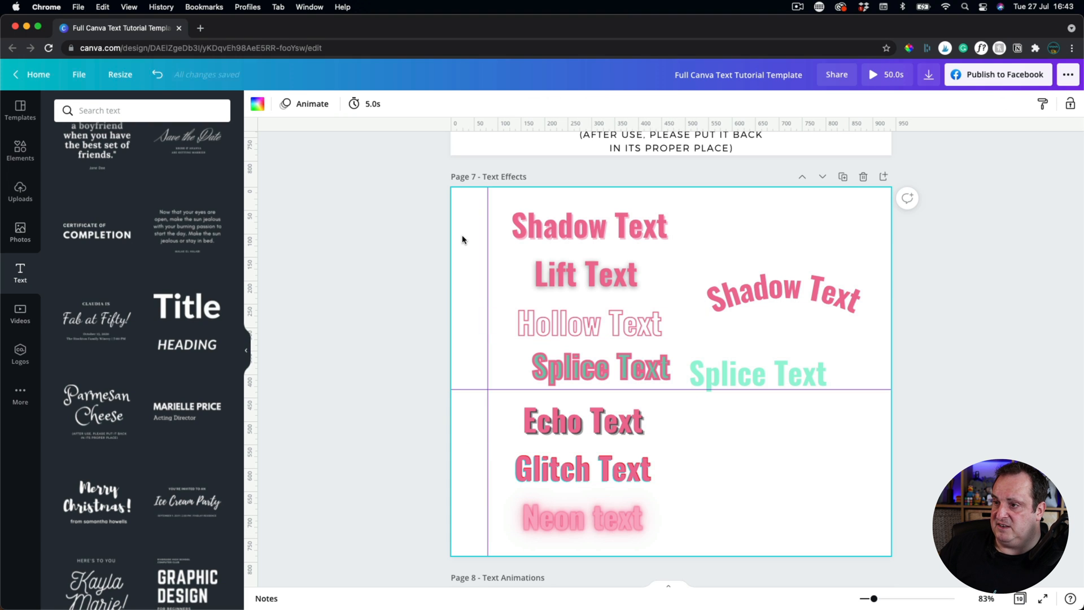
left_click(261, 104)
left_click(125, 163)
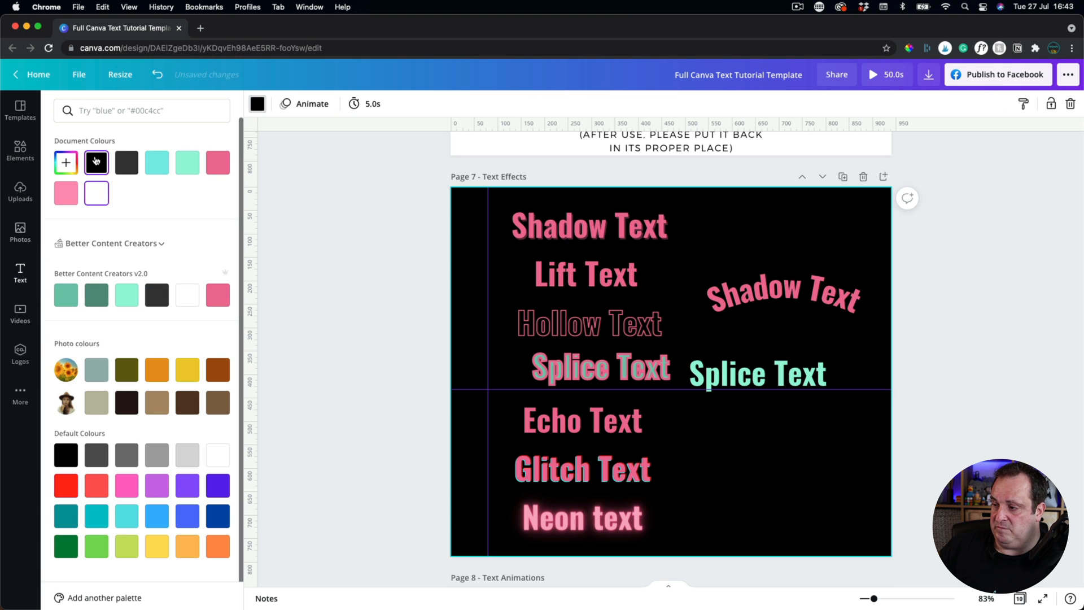
left_click(454, 481)
Raise the Neon text glow intensity to 100.
left_click(530, 528)
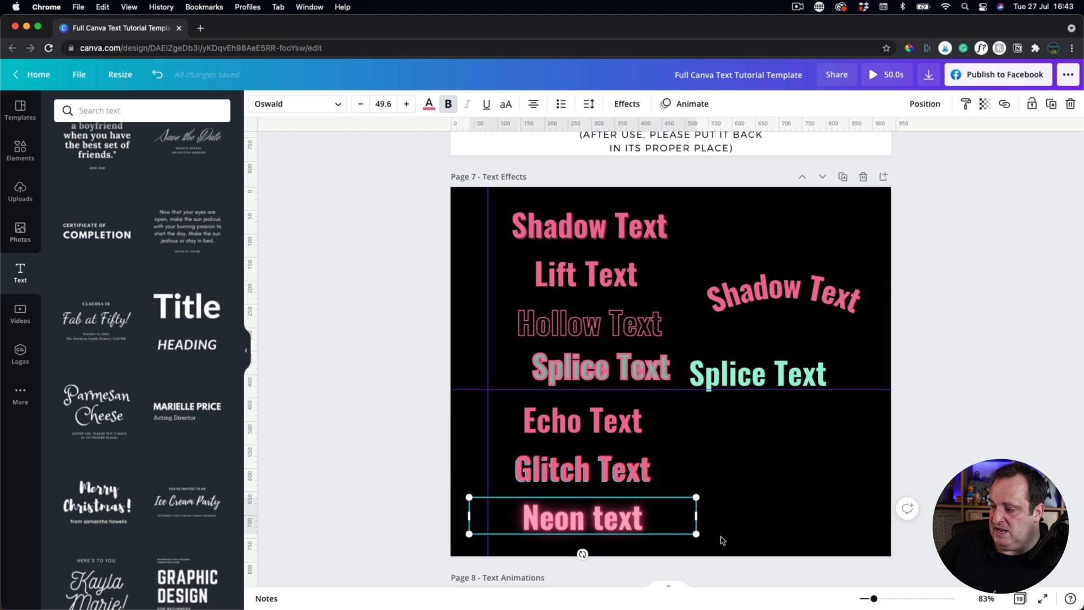
left_click(626, 103)
left_click_drag(140, 399, 241, 422)
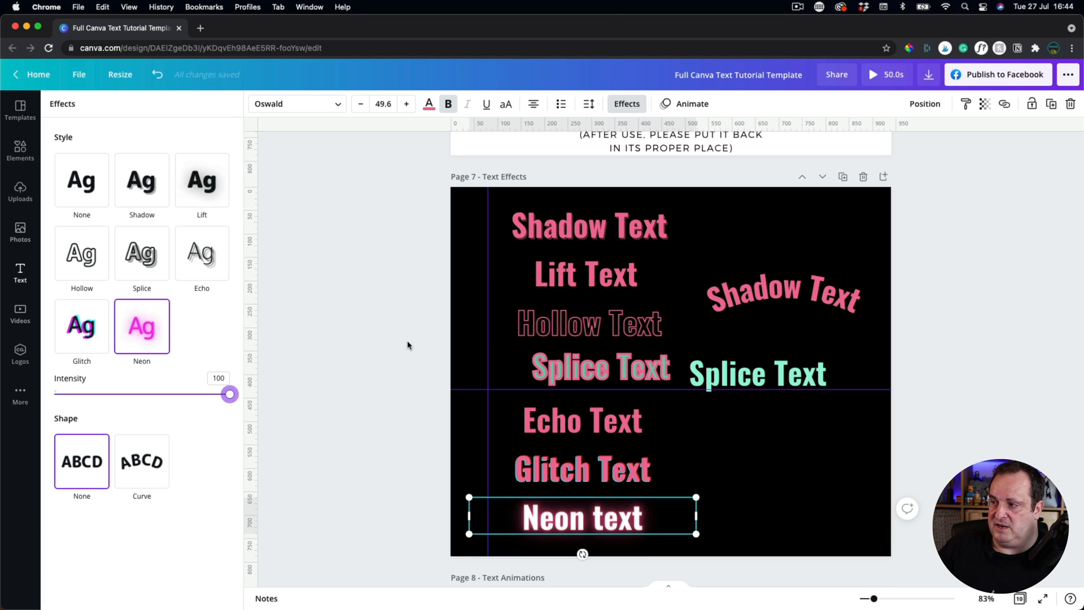
Add the neon Open 24/7 text template, try it over the text, then delete it.
left_click(18, 274)
scroll(140, 316, "up", 5)
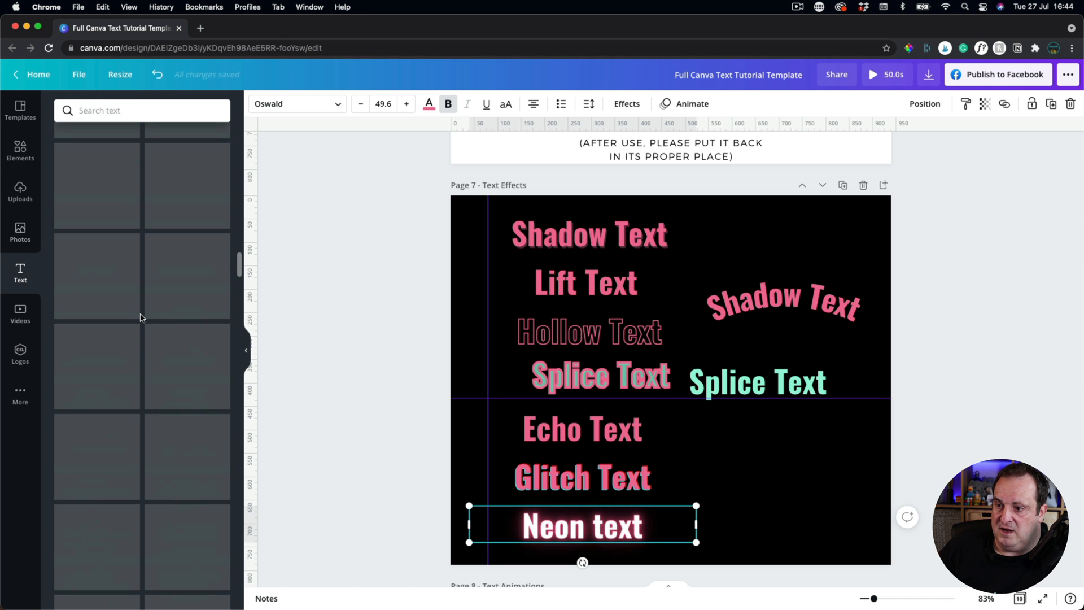
scroll(140, 317, "up", 5)
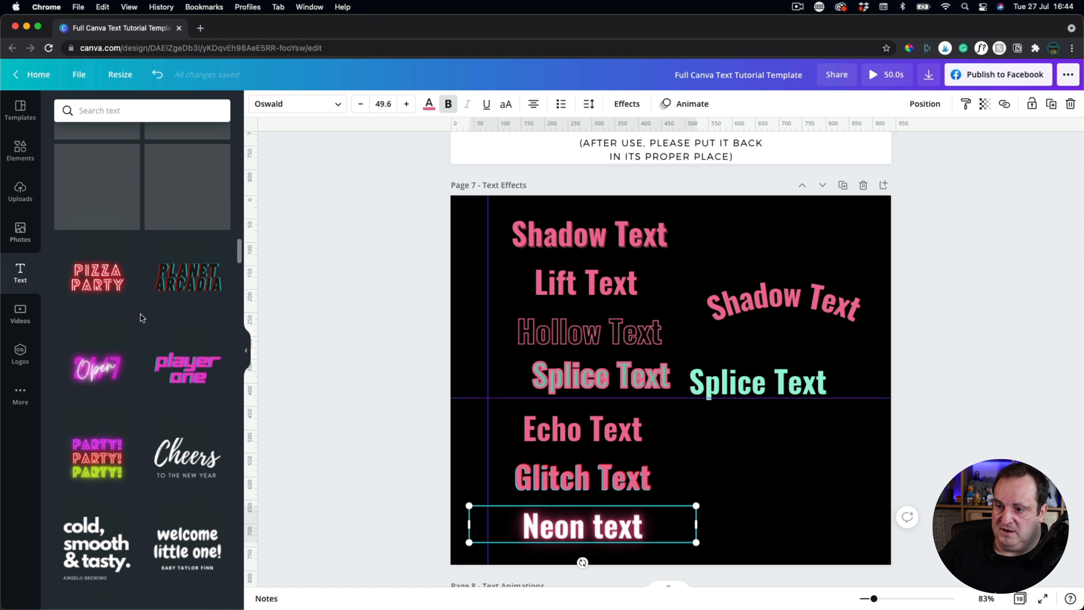
scroll(141, 317, "up", 1)
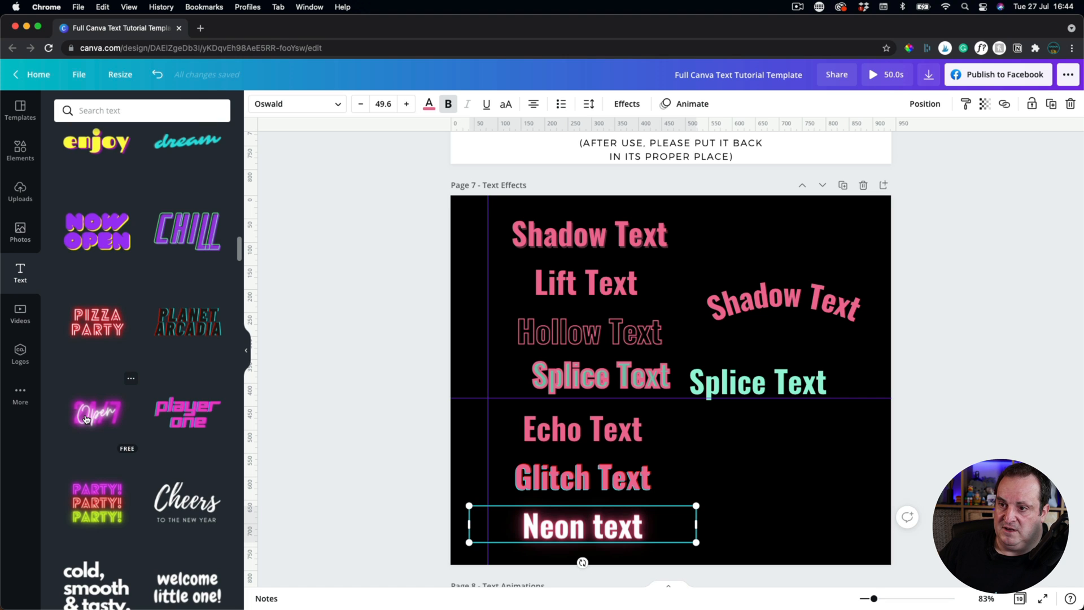
left_click(86, 418)
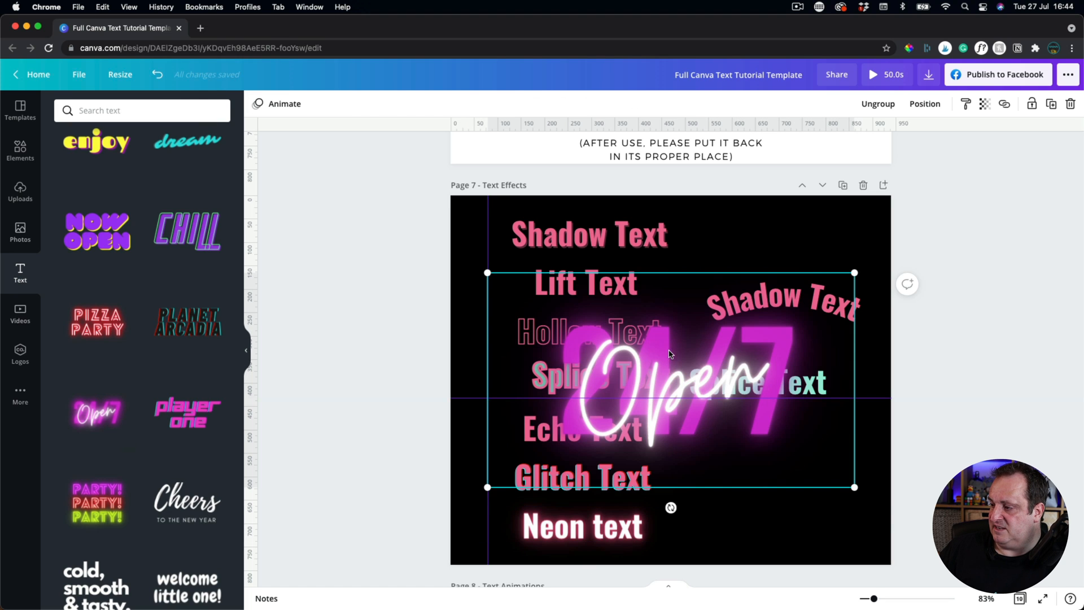
left_click_drag(671, 354, 733, 397)
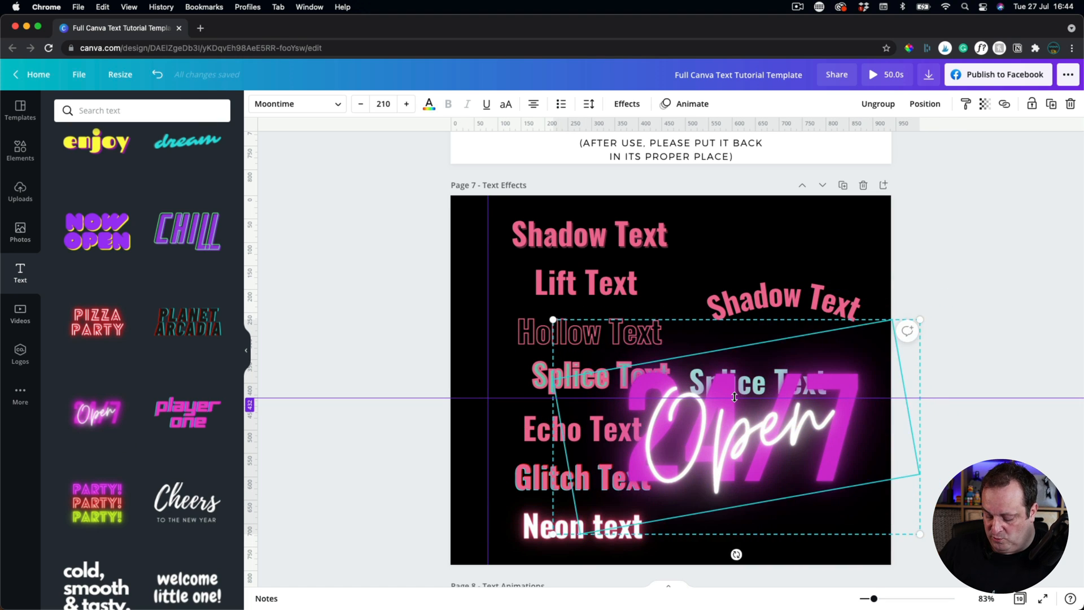
key("Delete")
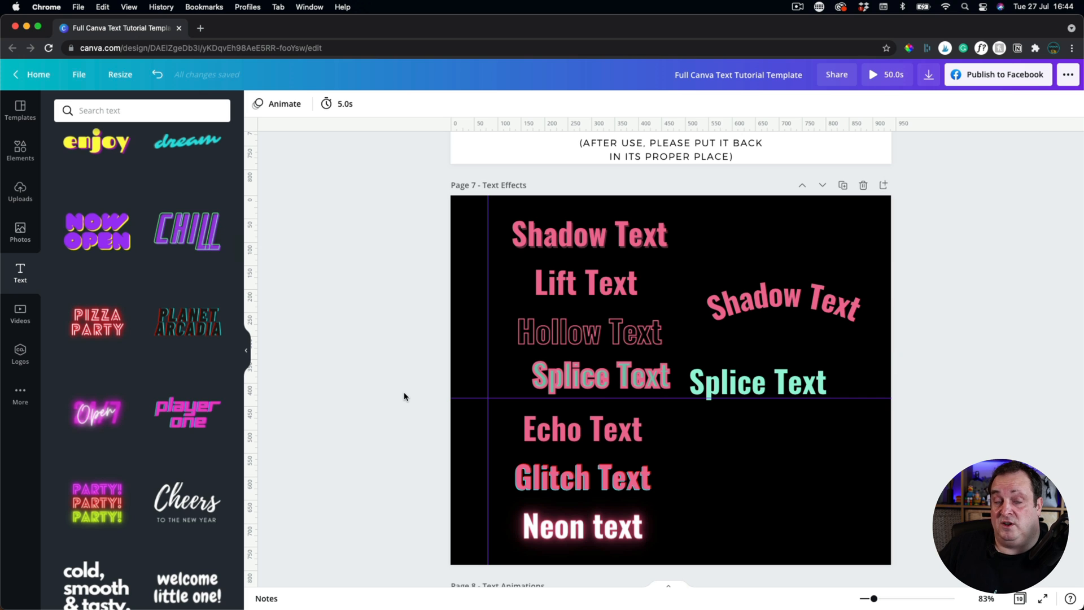
scroll(404, 397, "down", 7)
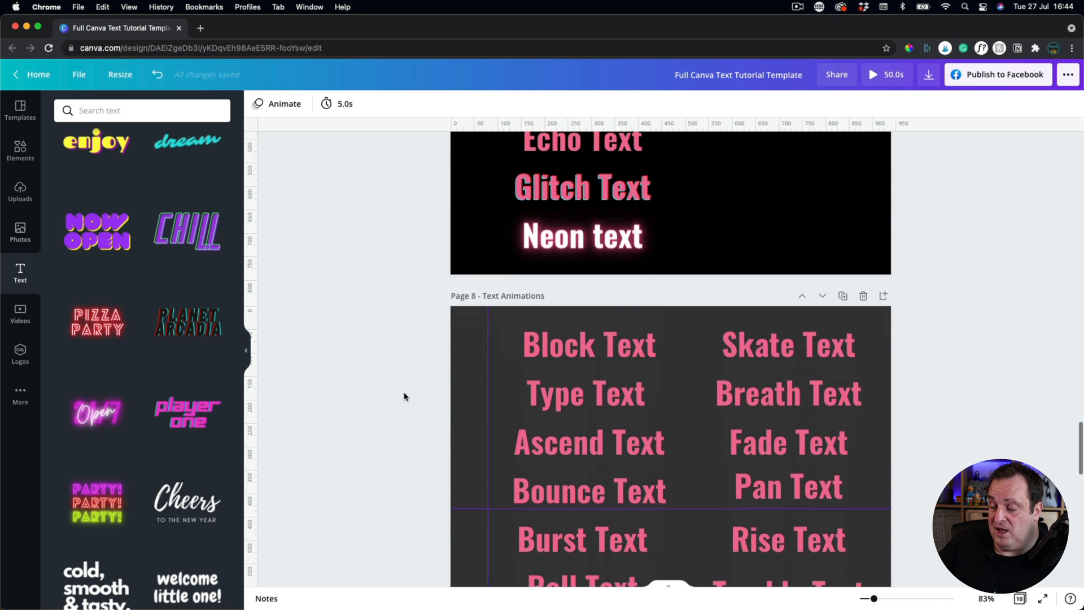
Flatten the right-hand curved Shadow Text to a curve of 4.
scroll(404, 396, "down", 1)
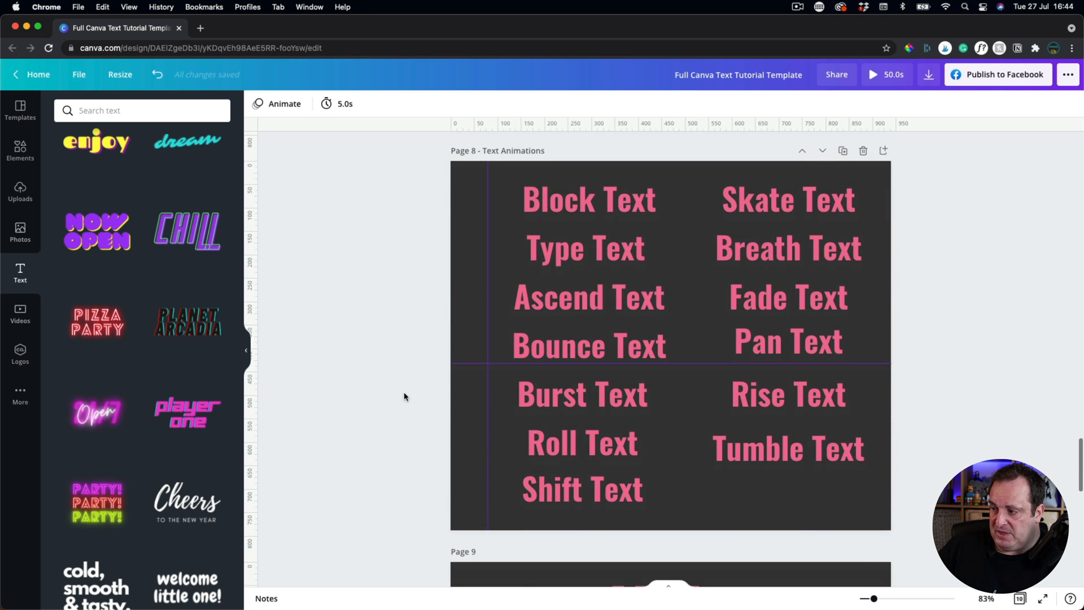
scroll(404, 396, "up", 7)
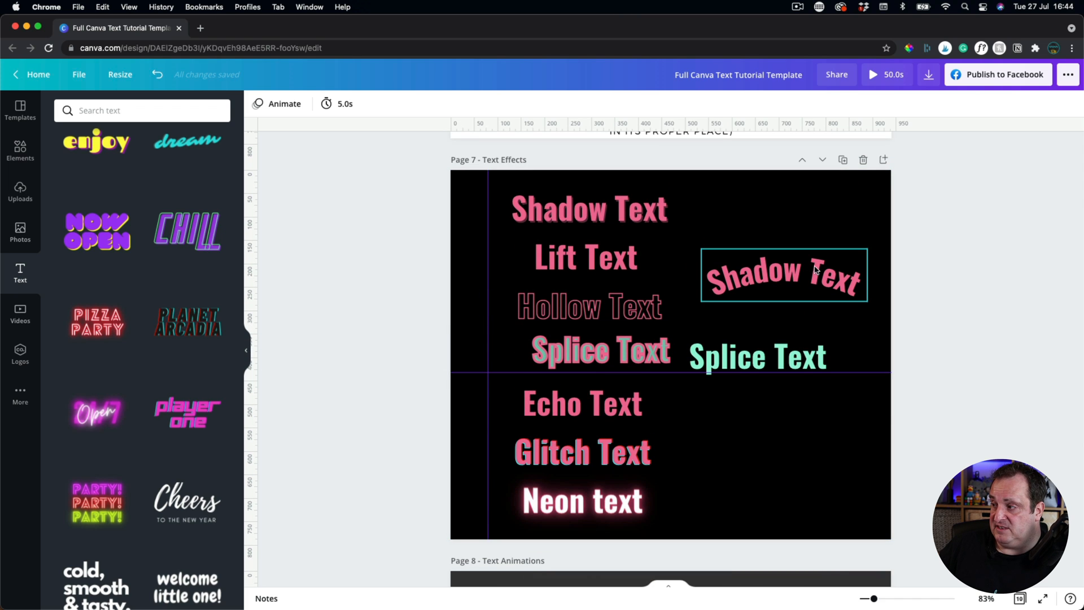
left_click(808, 275)
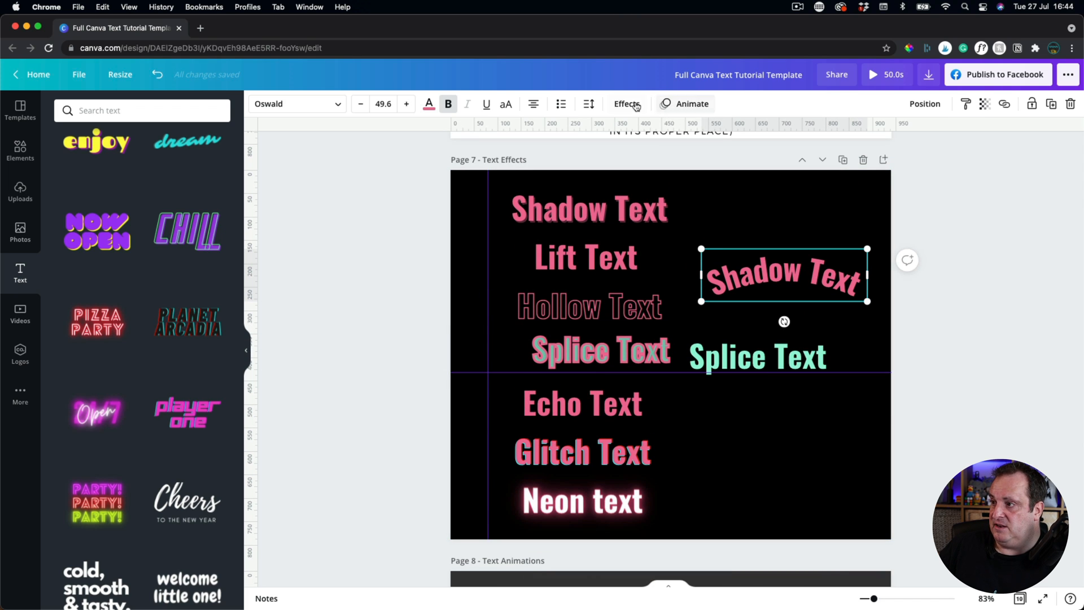
left_click(627, 103)
left_click_drag(181, 492, 145, 493)
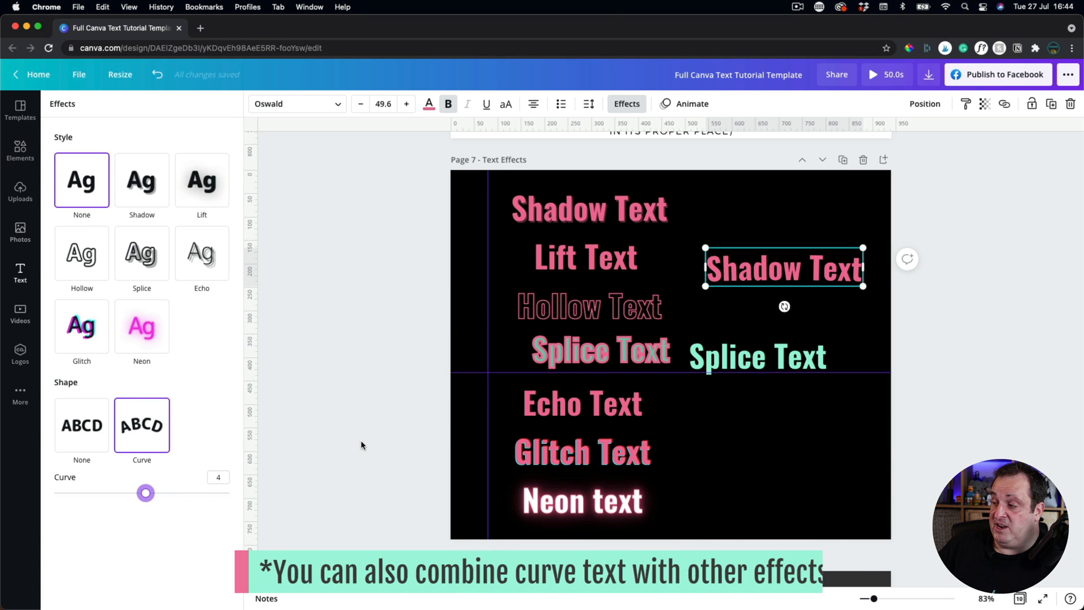
scroll(362, 445, "down", 10)
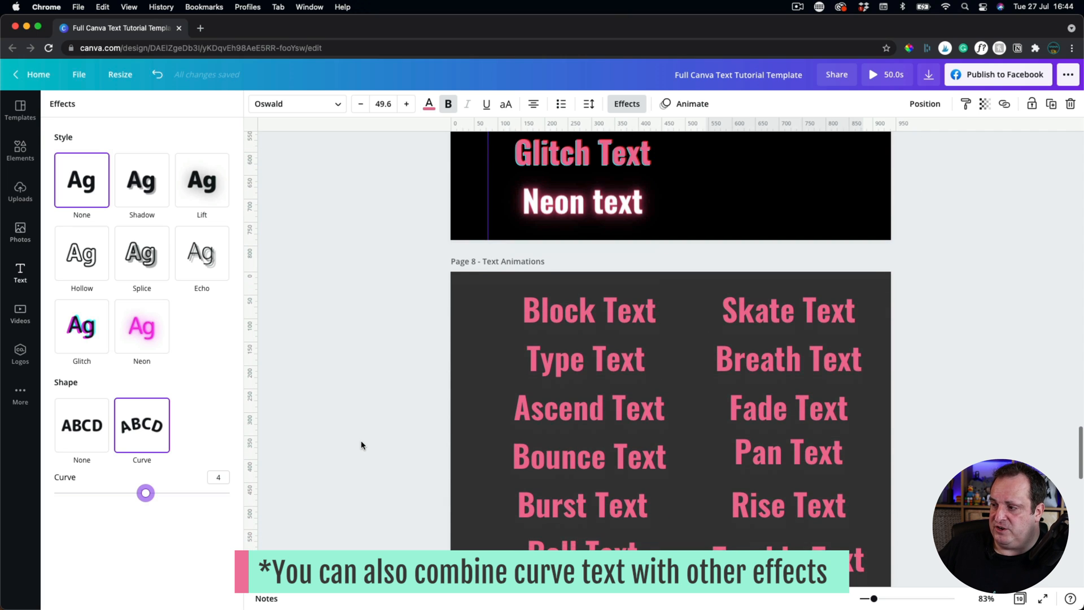
scroll(362, 445, "down", 1)
scroll(362, 444, "up", 1)
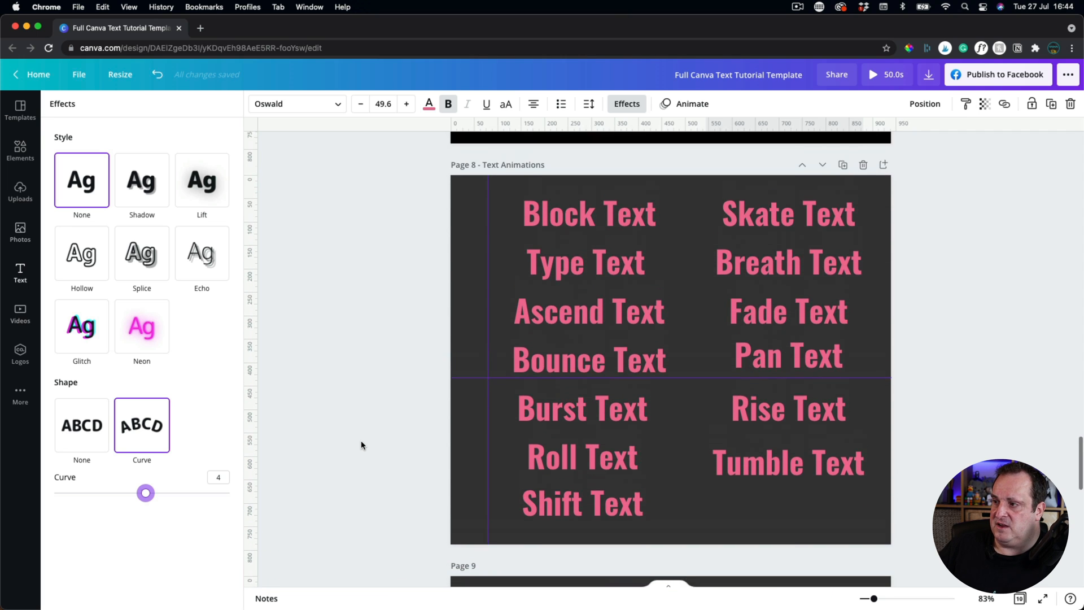
Give the left-column texts their animations: Typewriter, Ascend, Bounce, Burst, Roll and Shift.
left_click(561, 230)
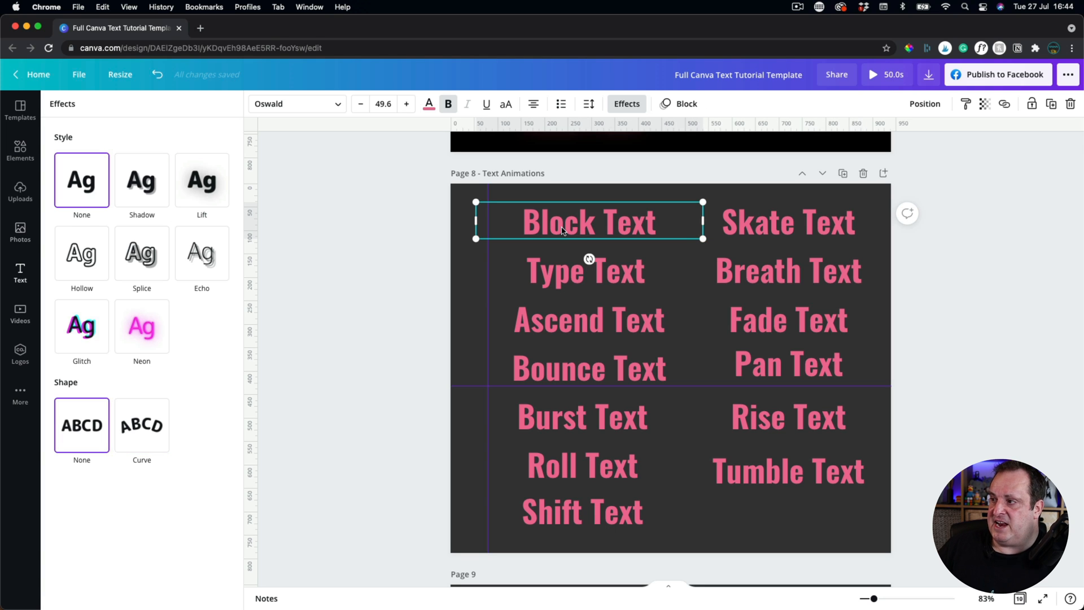
left_click(671, 107)
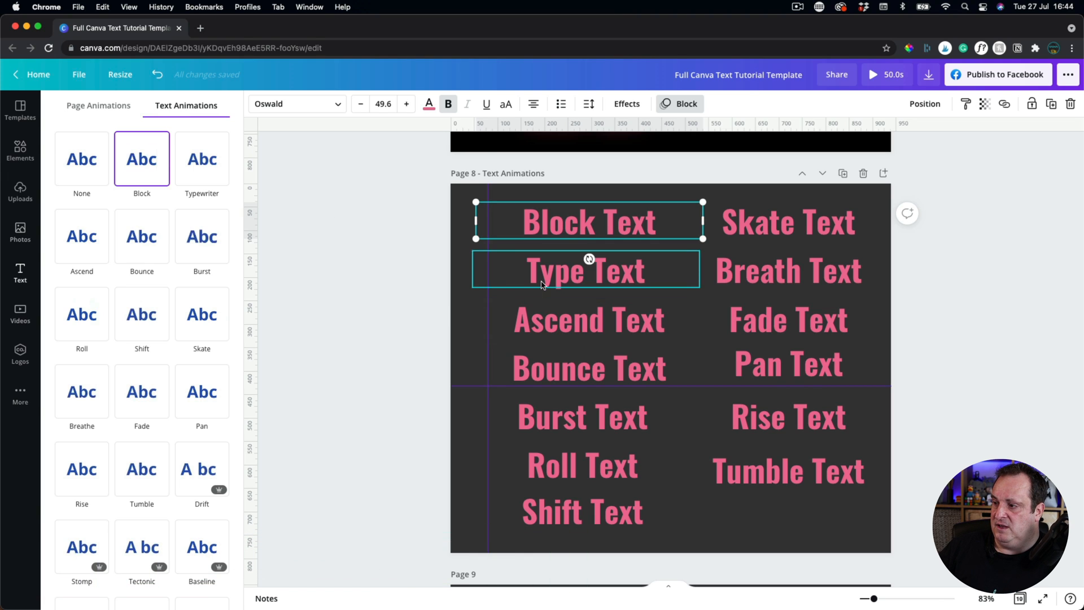
left_click(479, 263)
left_click(204, 171)
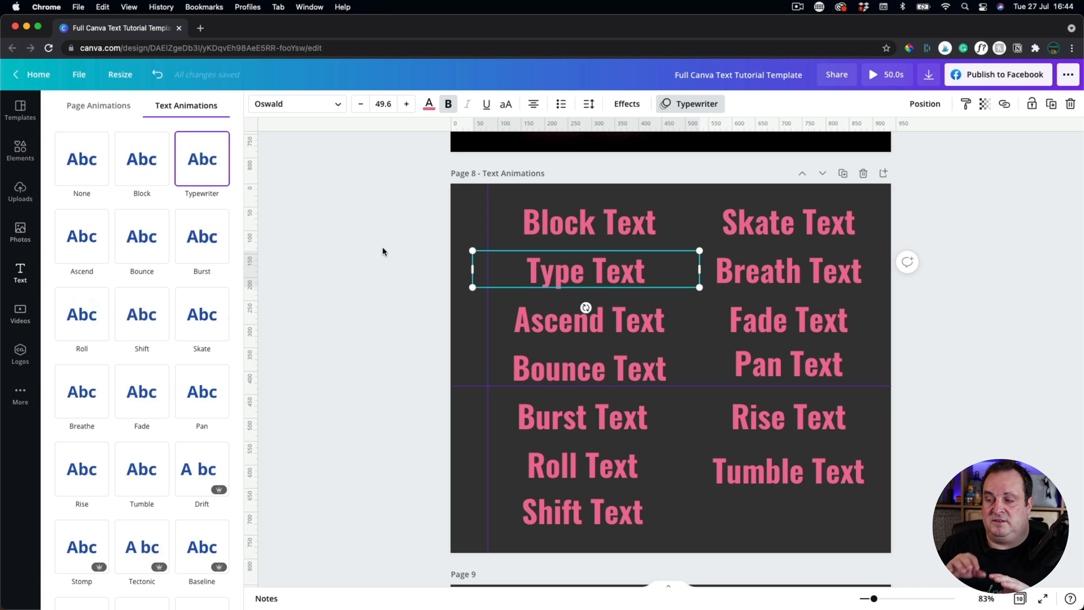
left_click(556, 326)
left_click(78, 245)
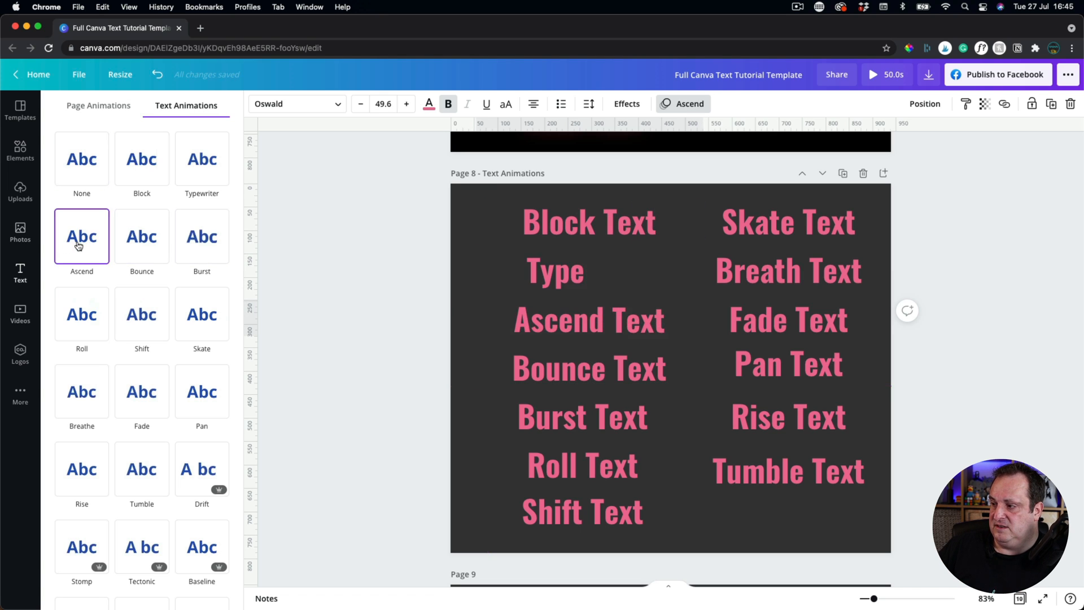
left_click(536, 374)
left_click(141, 240)
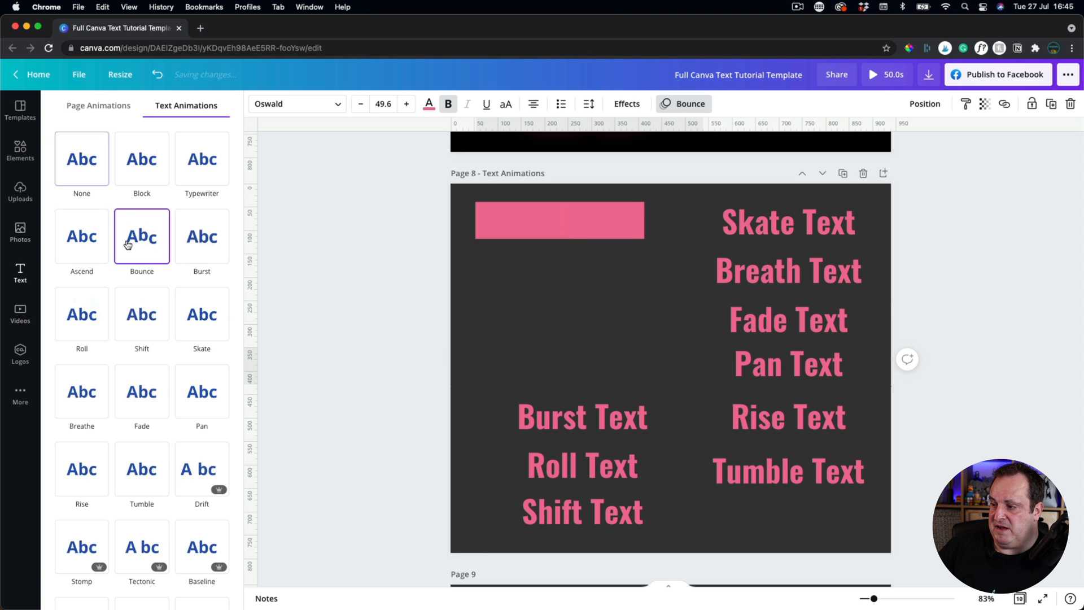
left_click(543, 420)
left_click(209, 245)
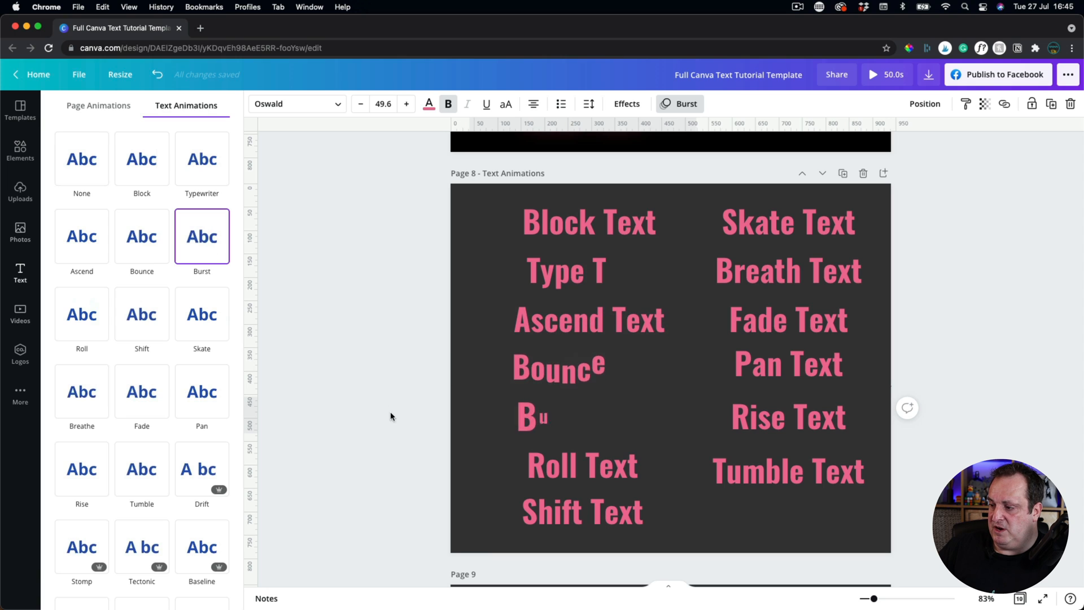
left_click(572, 459)
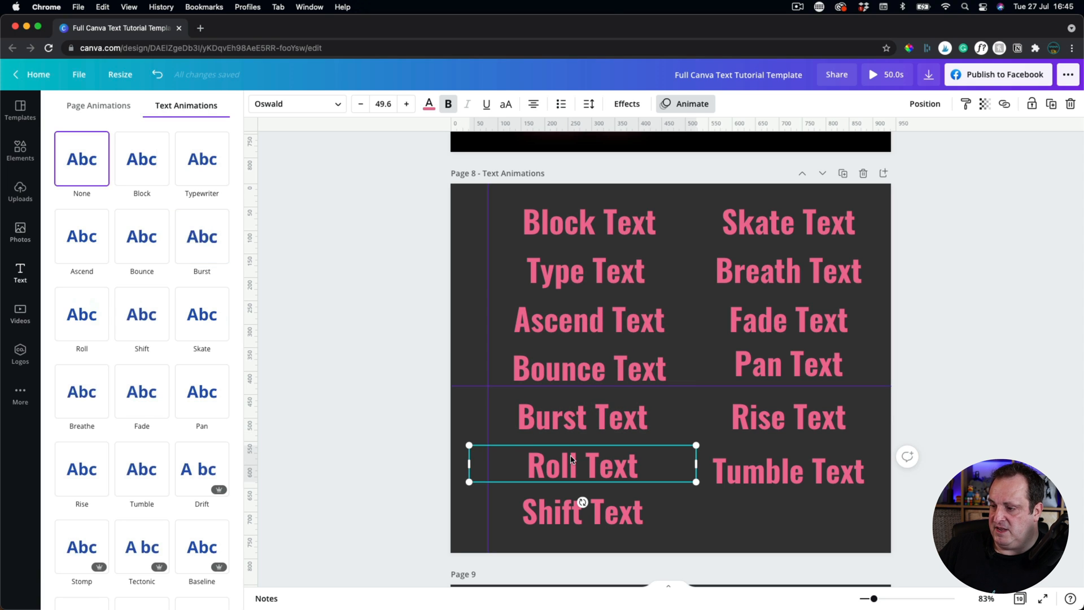
left_click(86, 324)
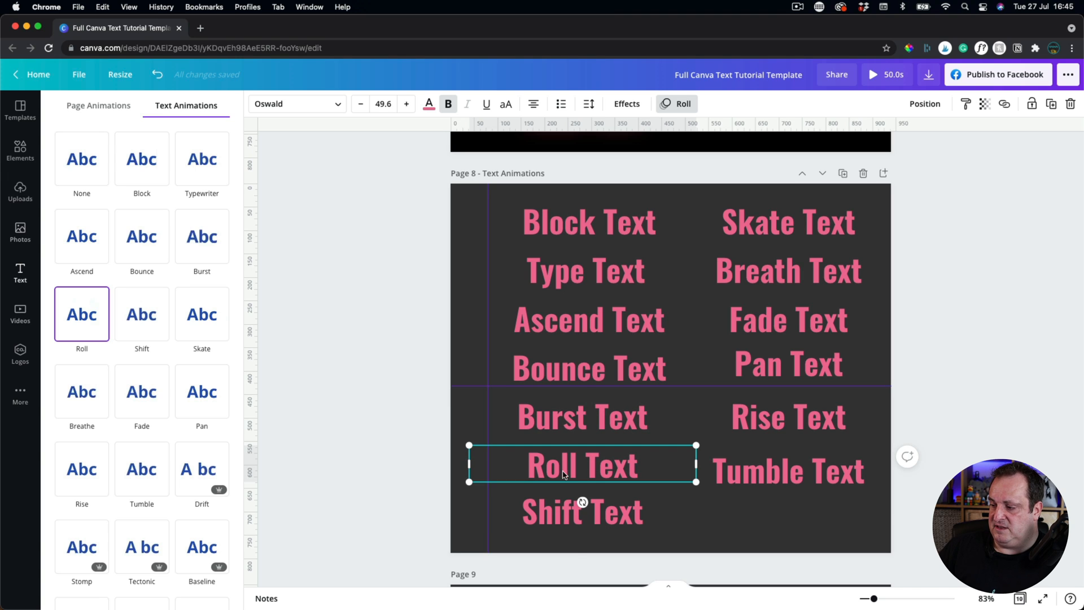
left_click(581, 508)
left_click(123, 316)
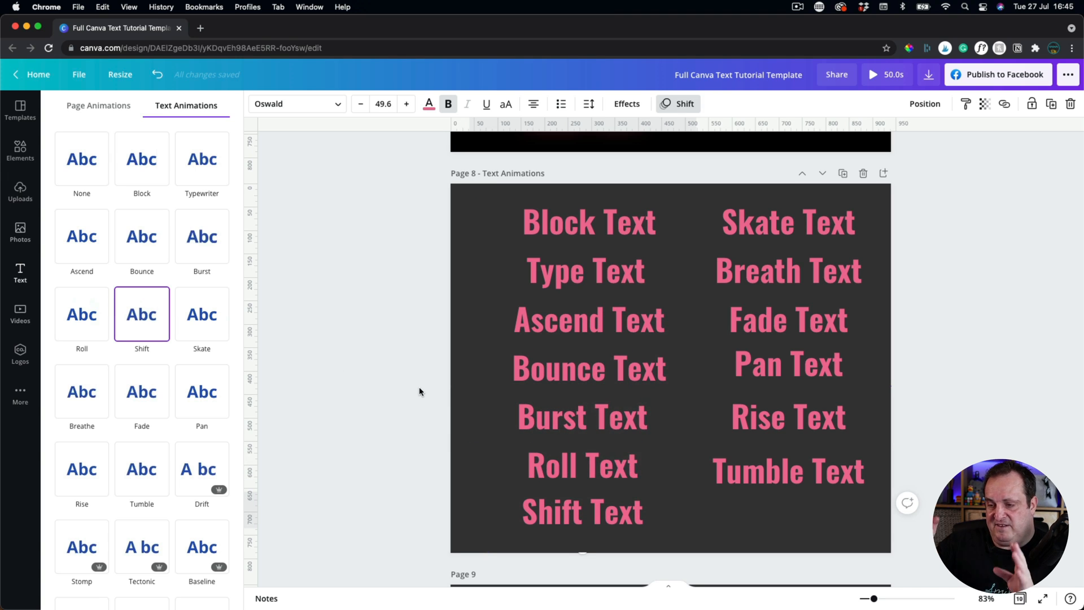
Give the right-column texts their animations: Skate, Breathe, Fade, Pan, Rise and Tumble.
left_click(784, 232)
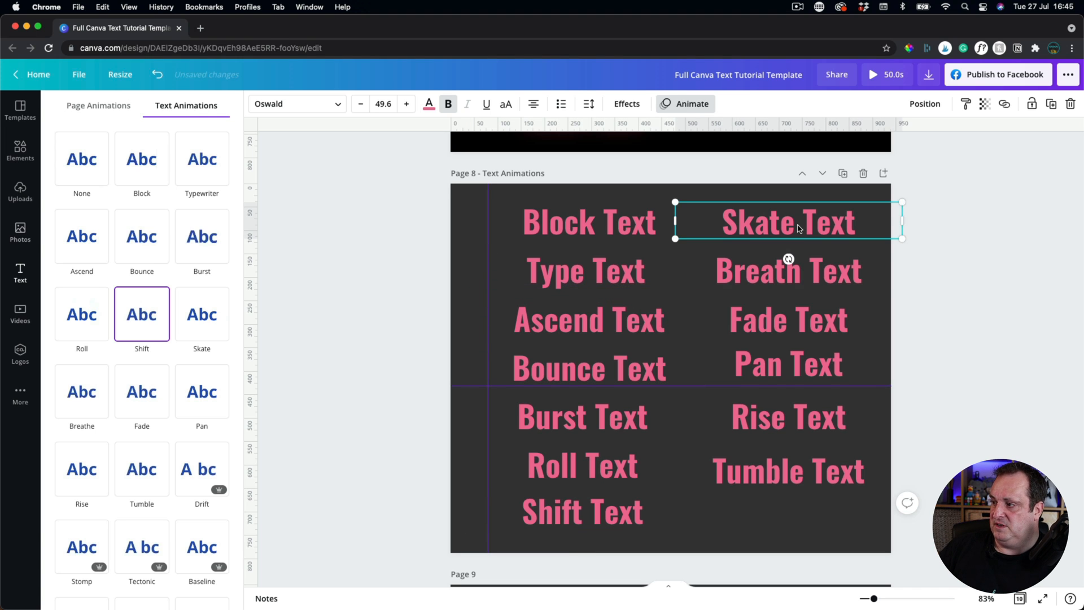
left_click(192, 324)
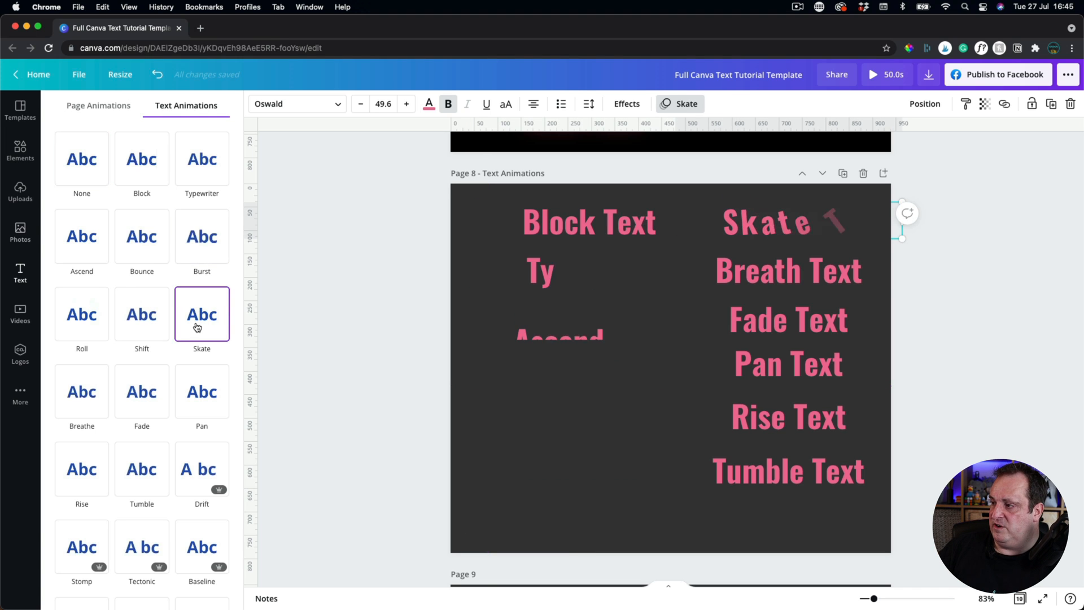
left_click(743, 273)
left_click(82, 398)
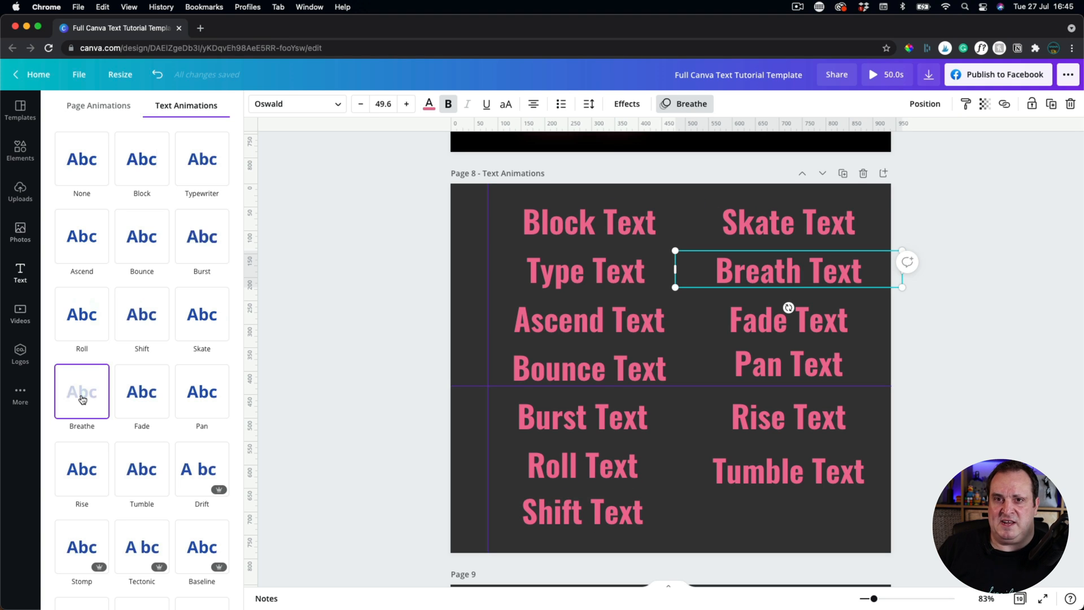
left_click(790, 319)
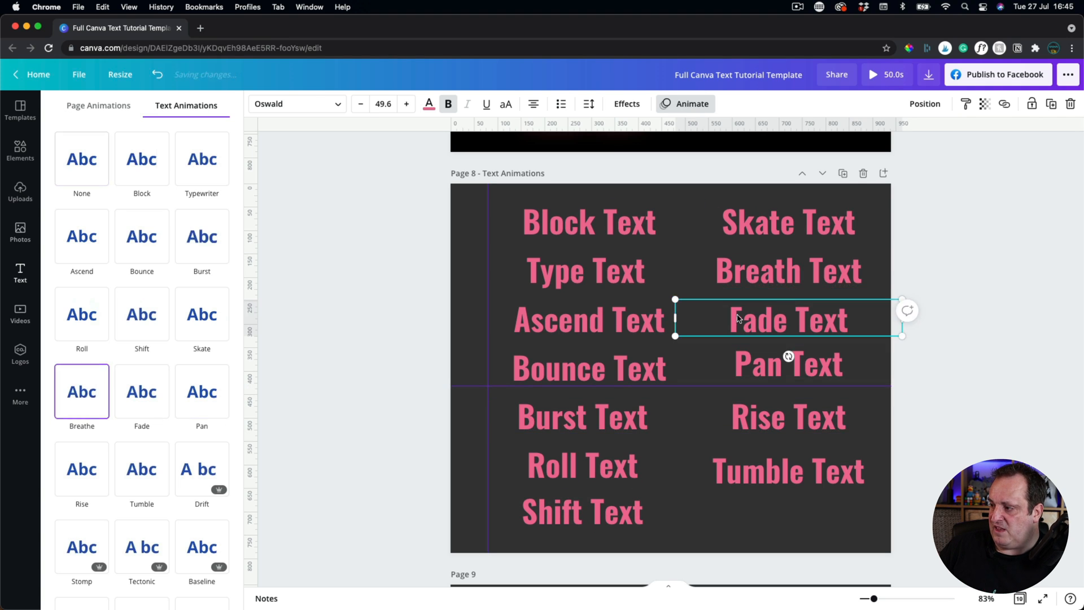
left_click(146, 399)
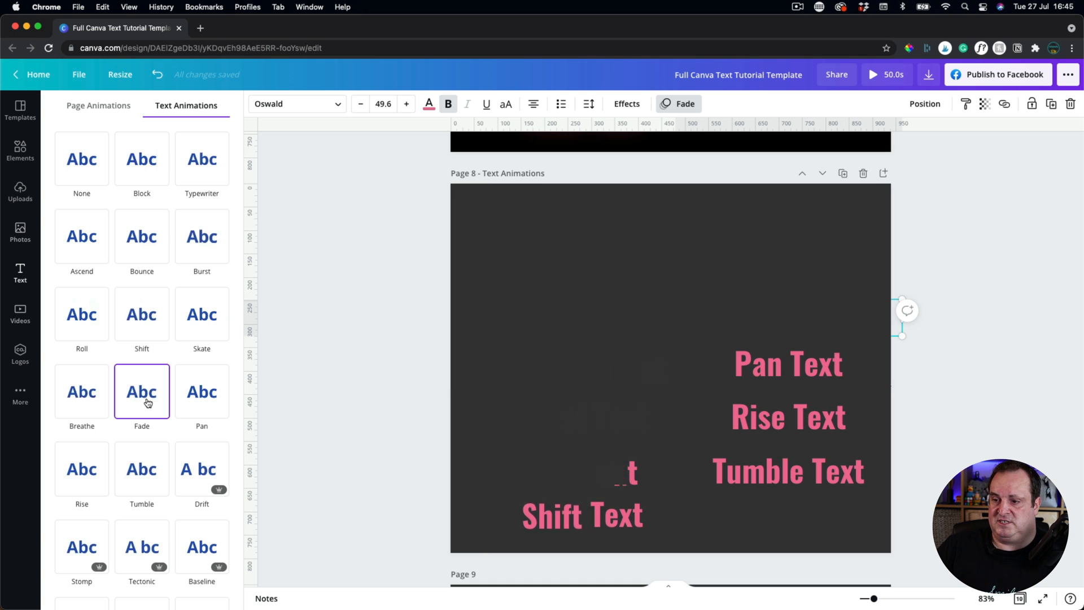
left_click(739, 375)
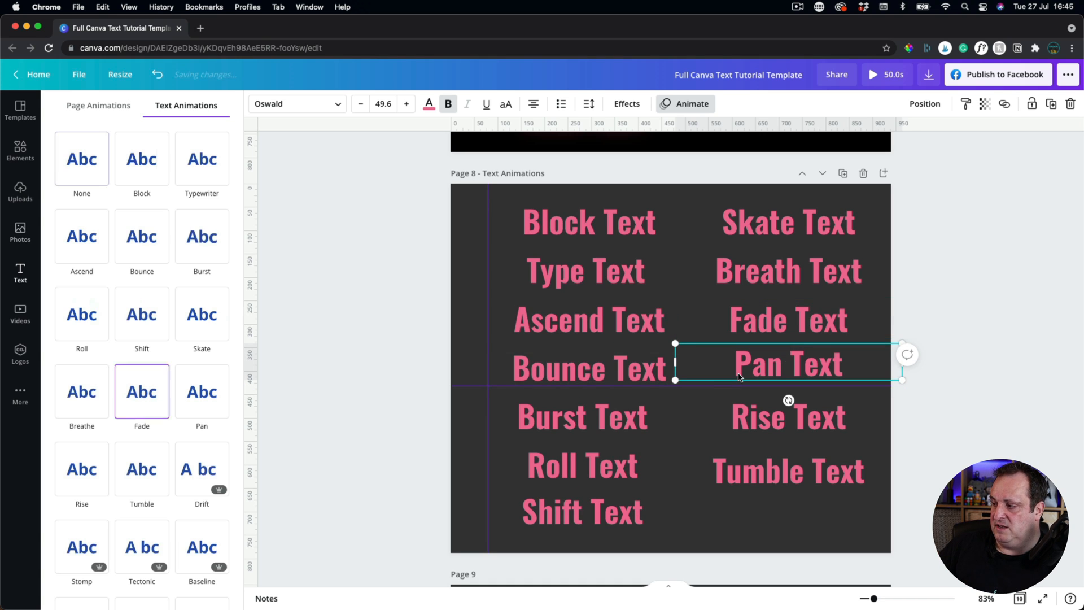
left_click(211, 399)
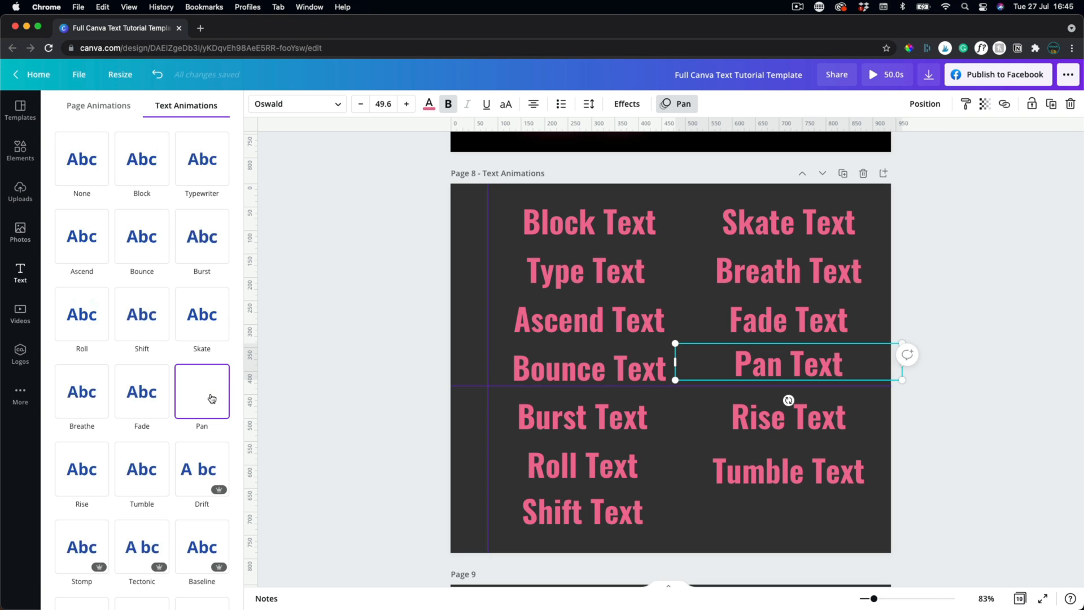
left_click(737, 417)
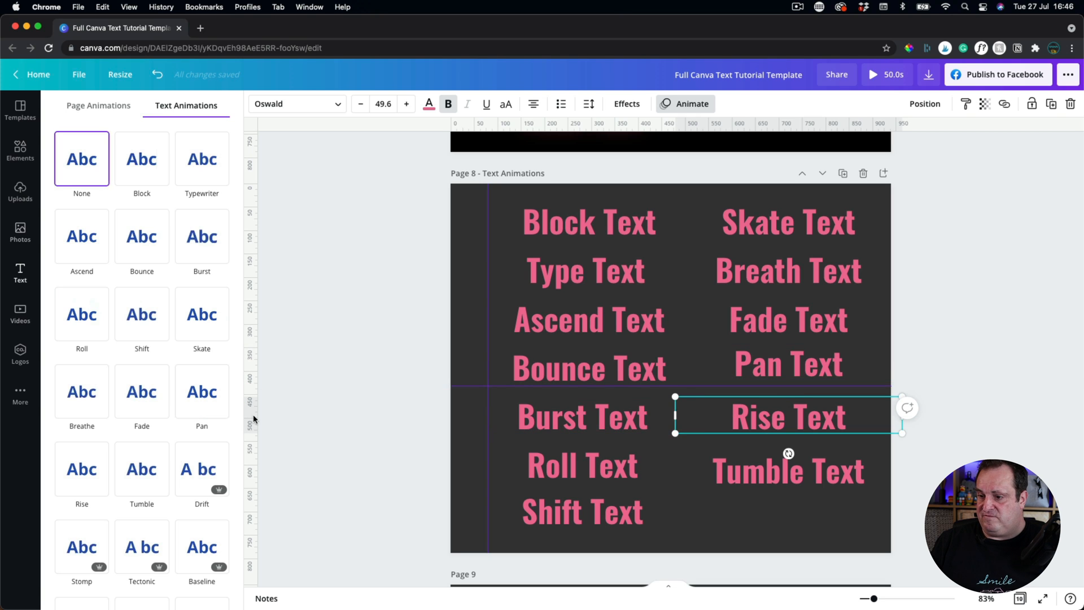
left_click(72, 478)
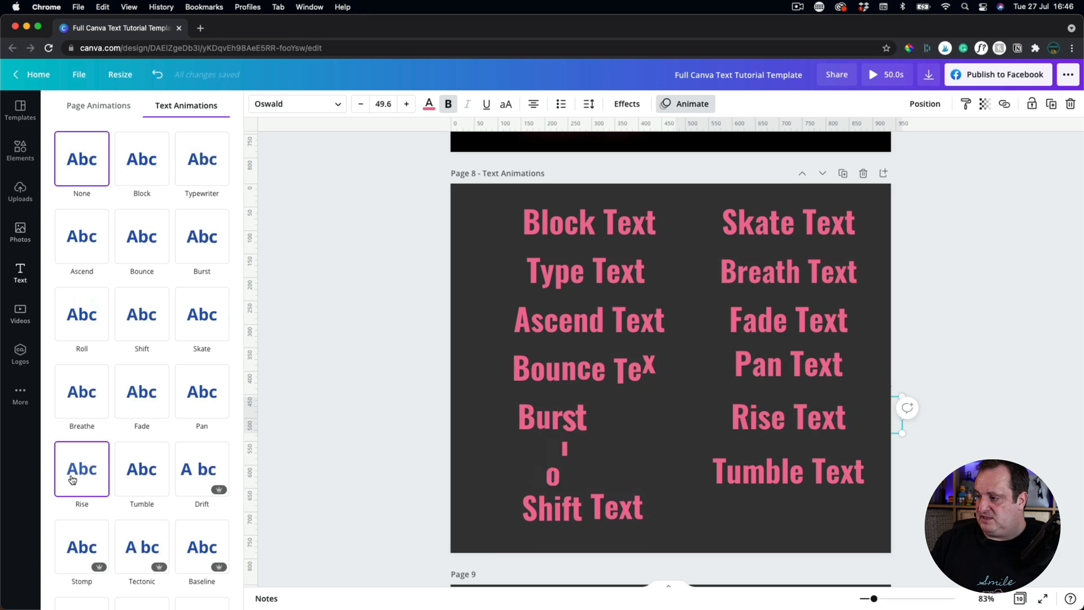
left_click(735, 479)
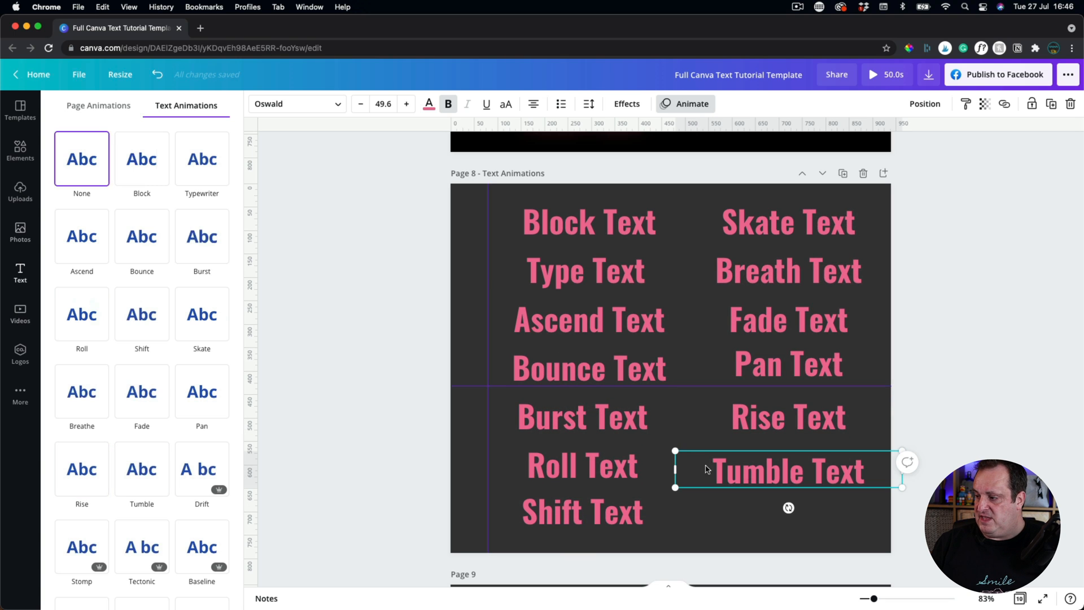
left_click(137, 486)
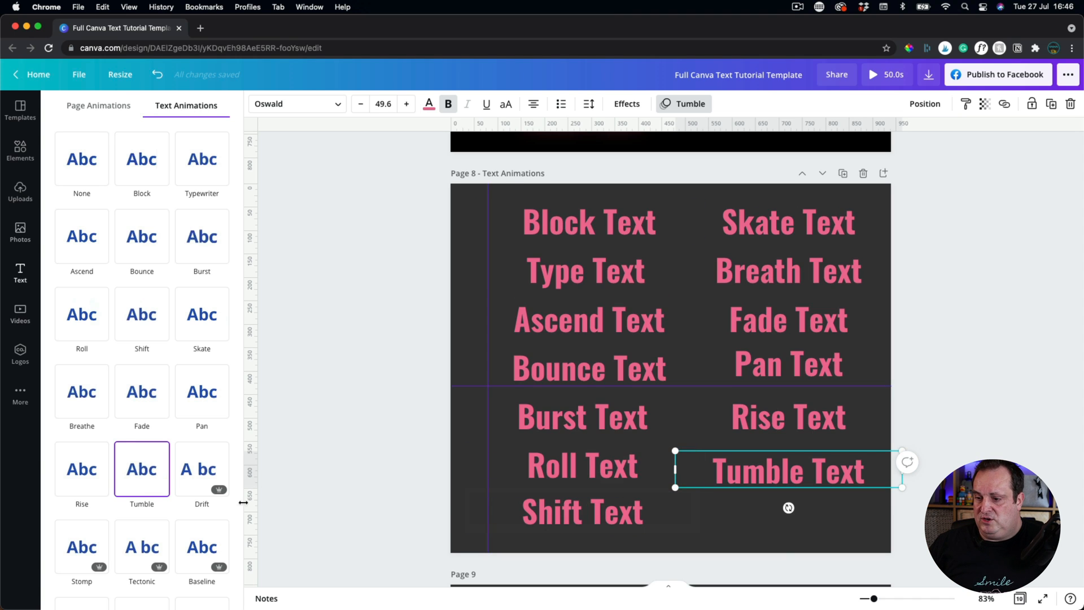
scroll(186, 543, "down", 2)
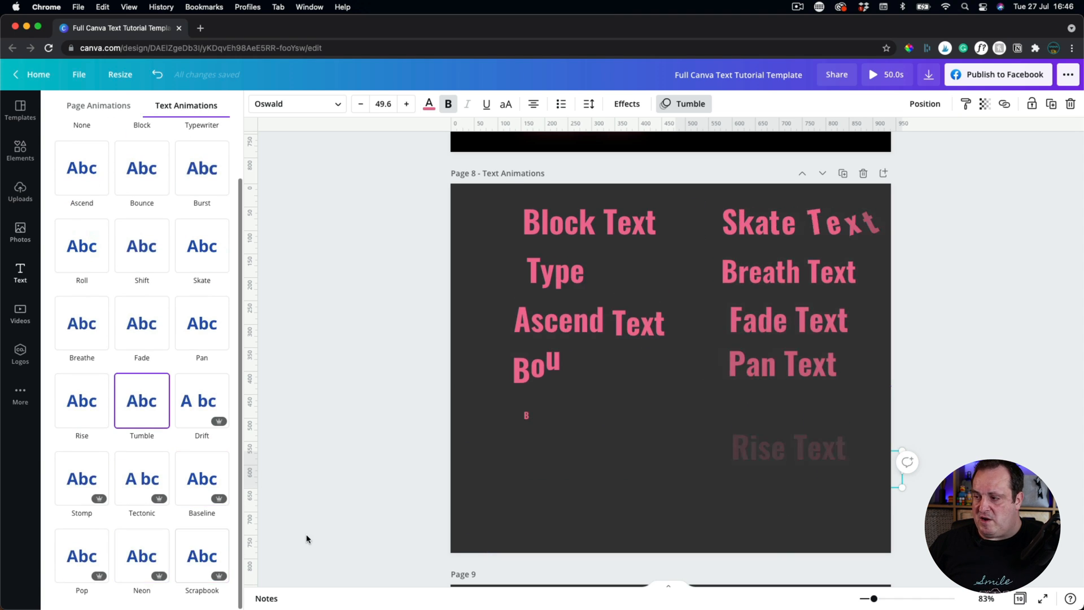
On Page 9, give Drift Text the Drift animation and Stomp Text the Stomp animation.
scroll(371, 474, "down", 5)
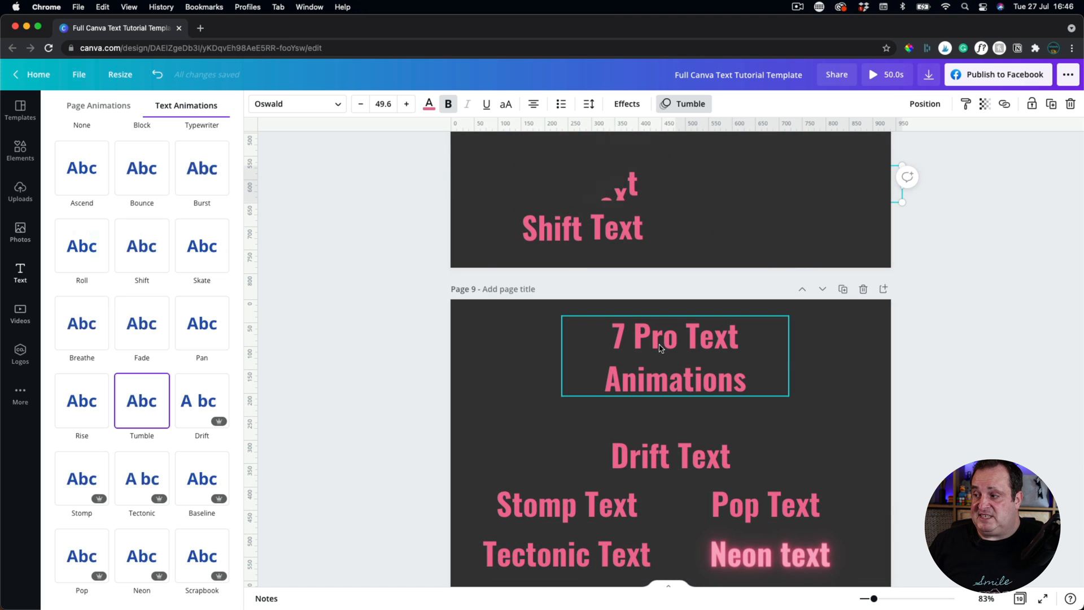
scroll(659, 347, "down", 1)
scroll(659, 348, "down", 1)
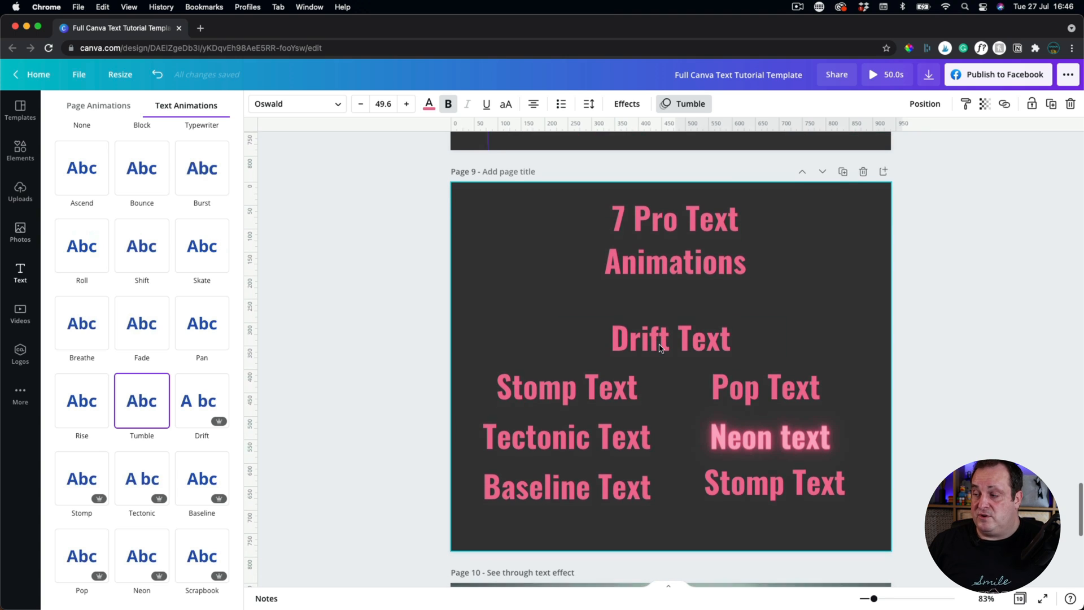
left_click(655, 336)
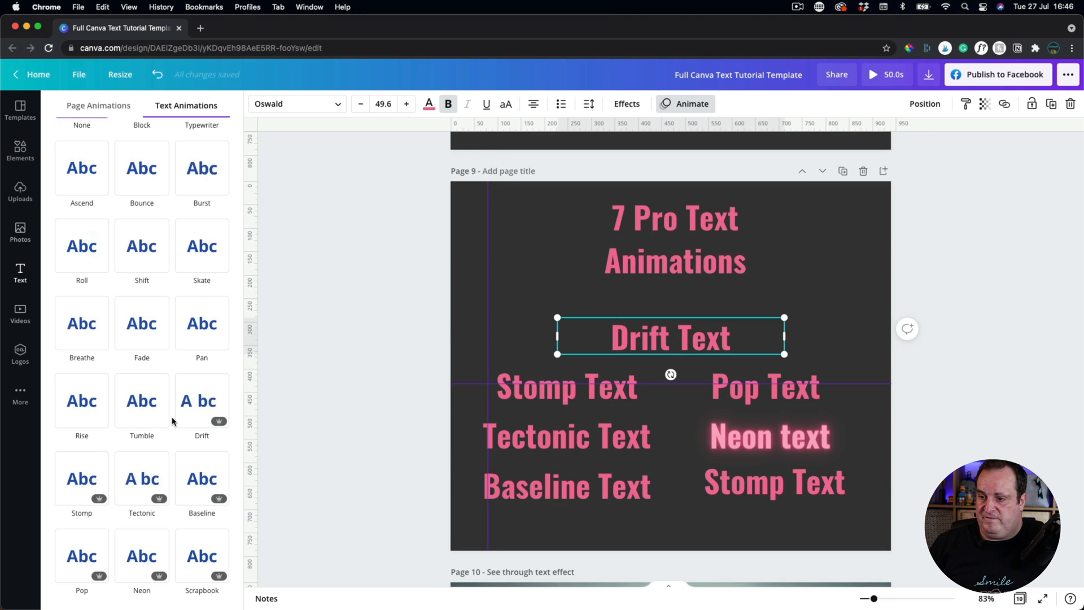
left_click(199, 412)
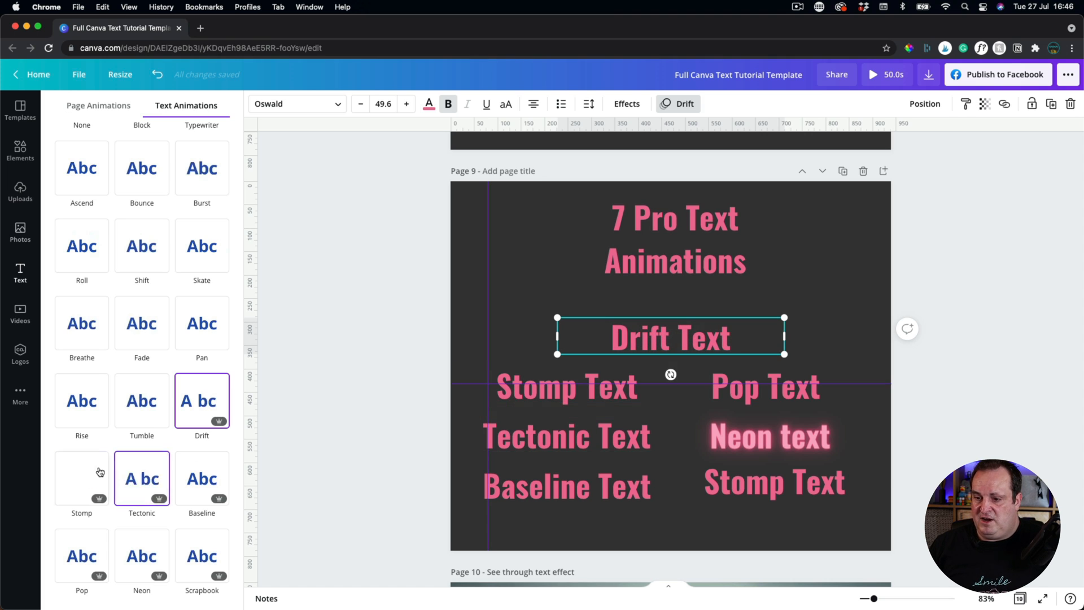
key("Tab")
left_click(79, 489)
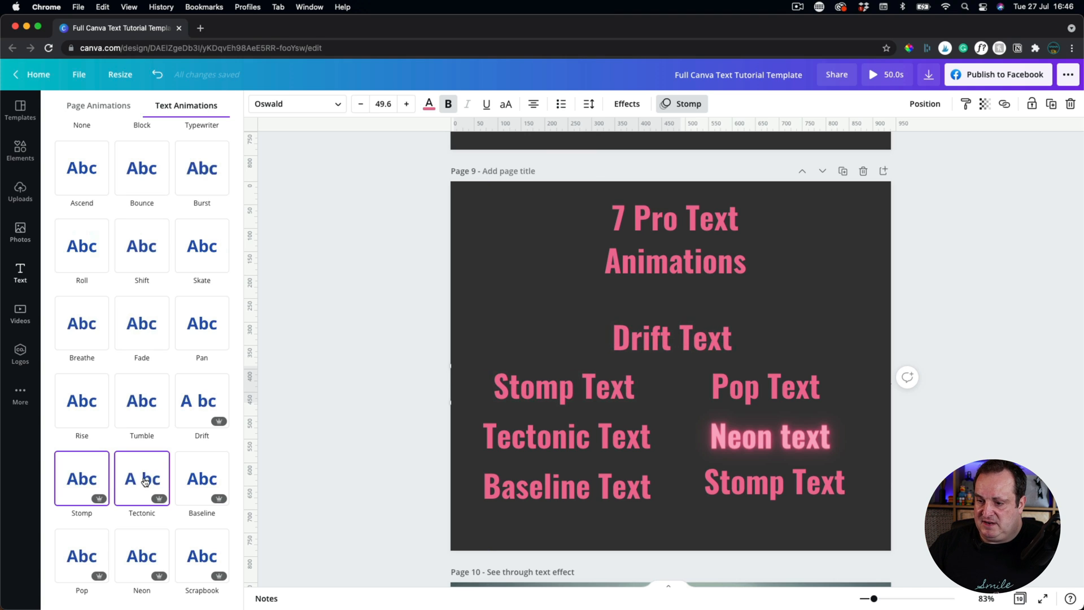
left_click(145, 481)
left_click(83, 480)
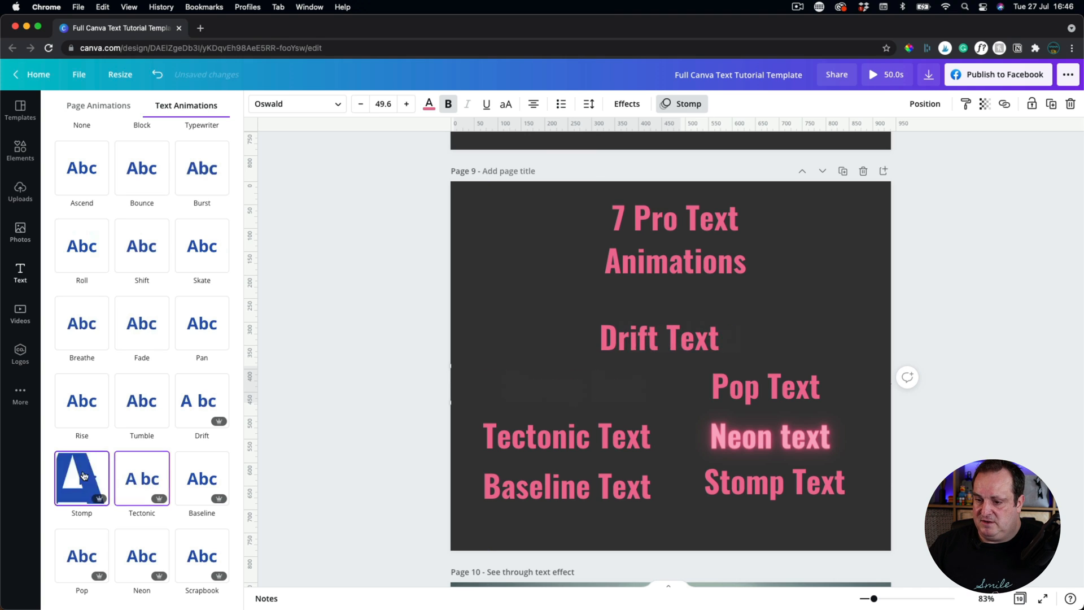
Apply the Tectonic animation to Tectonic Text and Baseline to Baseline Text.
left_click(536, 439)
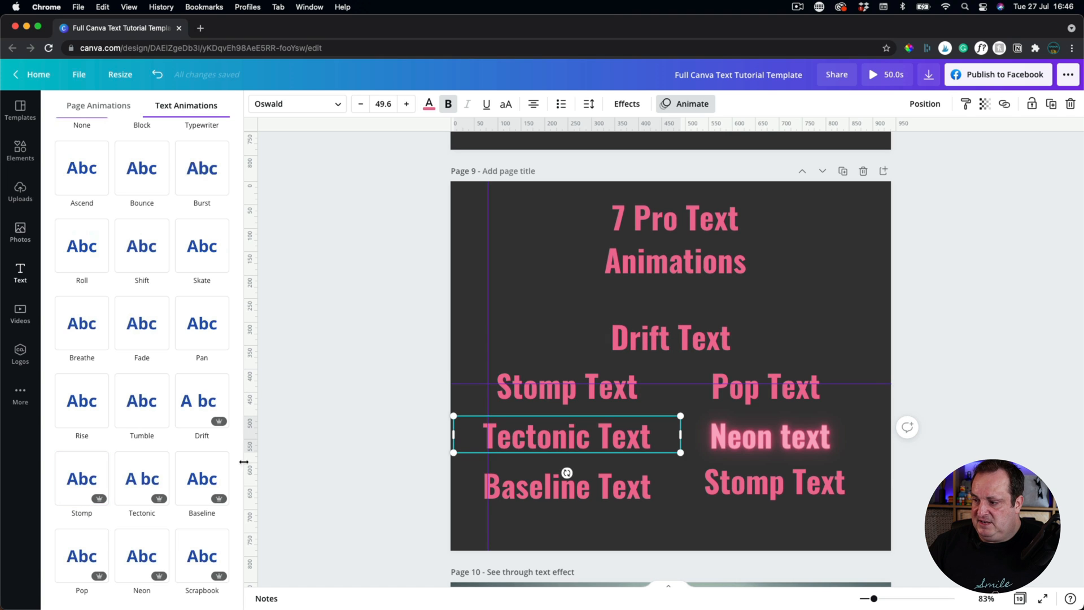
left_click(141, 478)
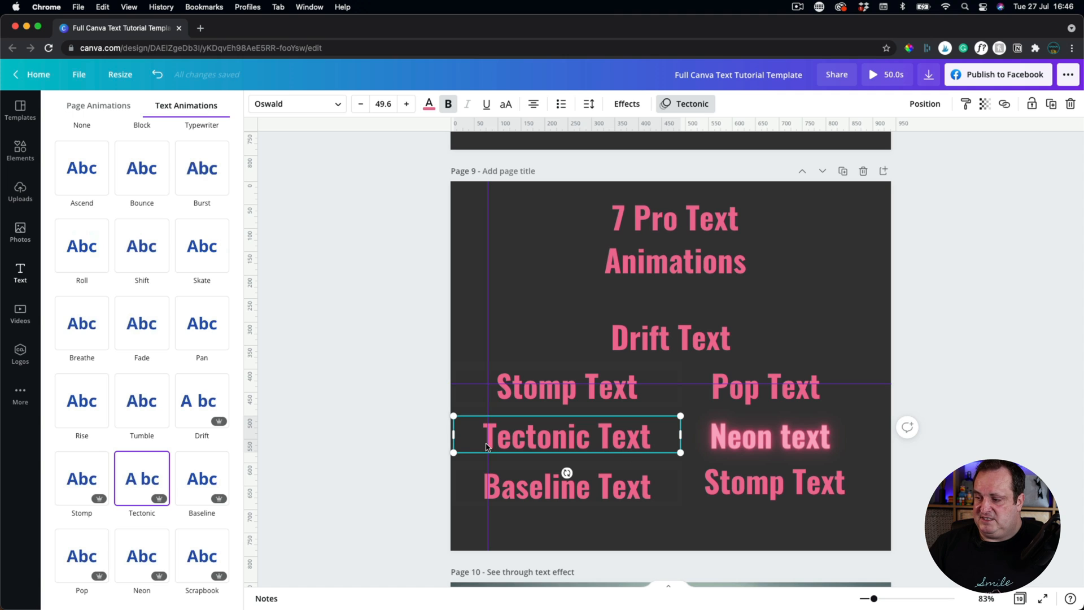
left_click(127, 487)
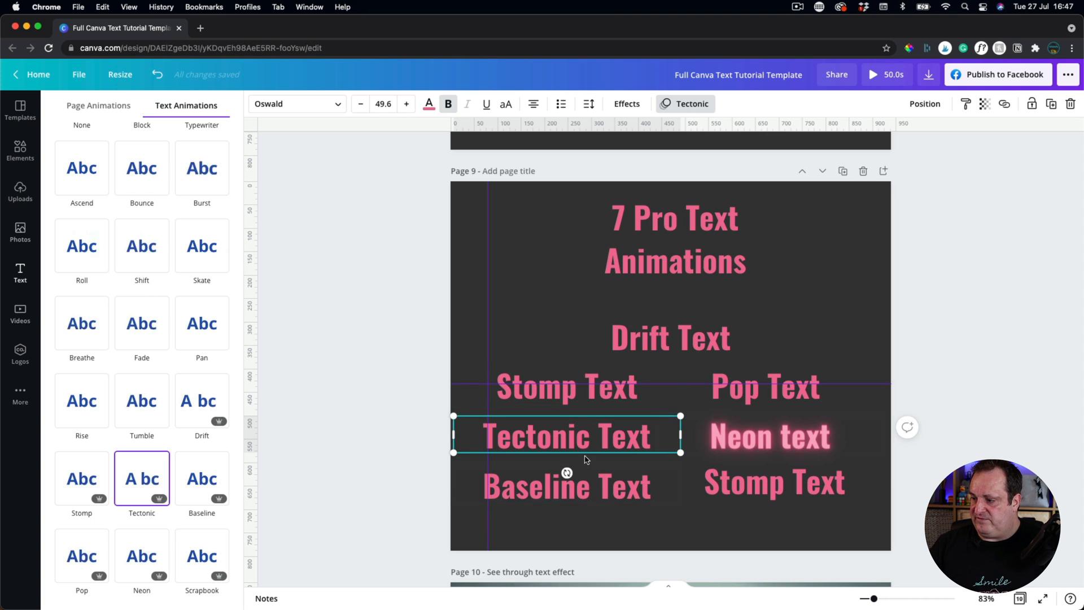
left_click(538, 492)
left_click(214, 488)
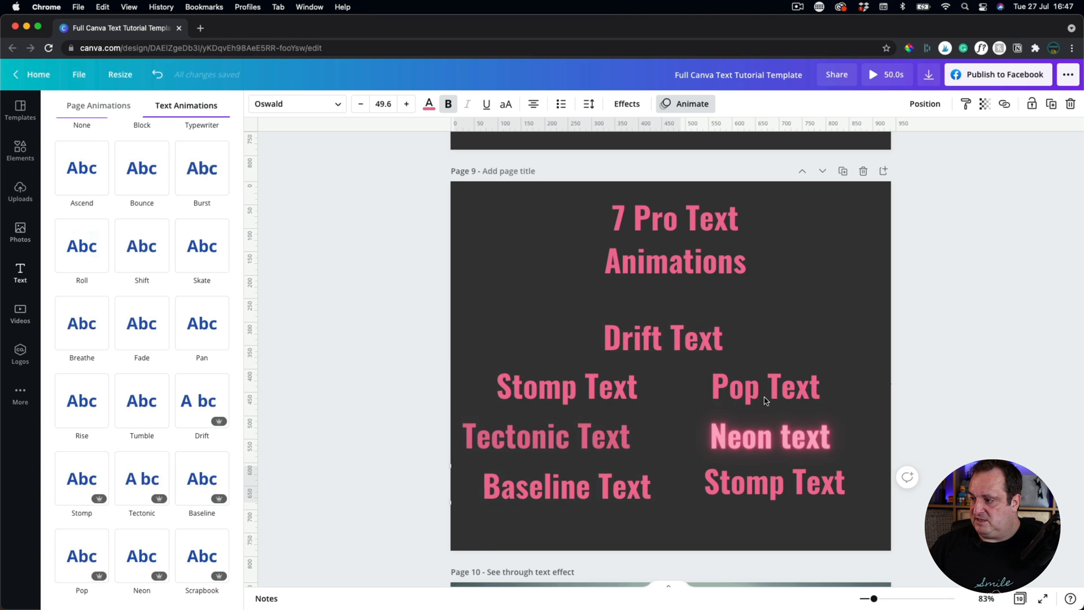
Give Pop Text the Pop animation and Neon text the Neon animation.
left_click(89, 564)
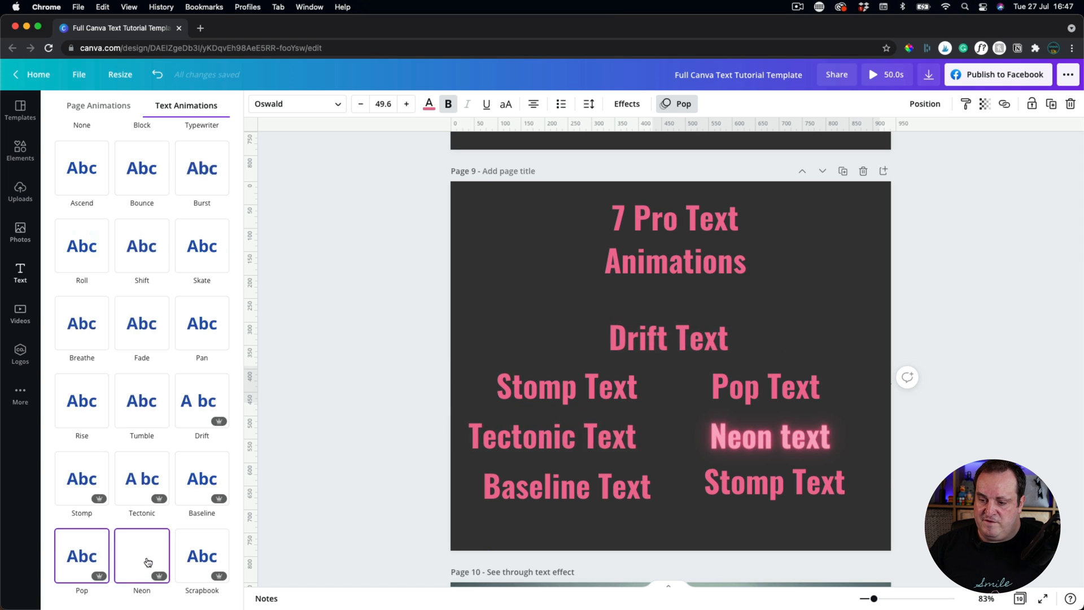
left_click(769, 443)
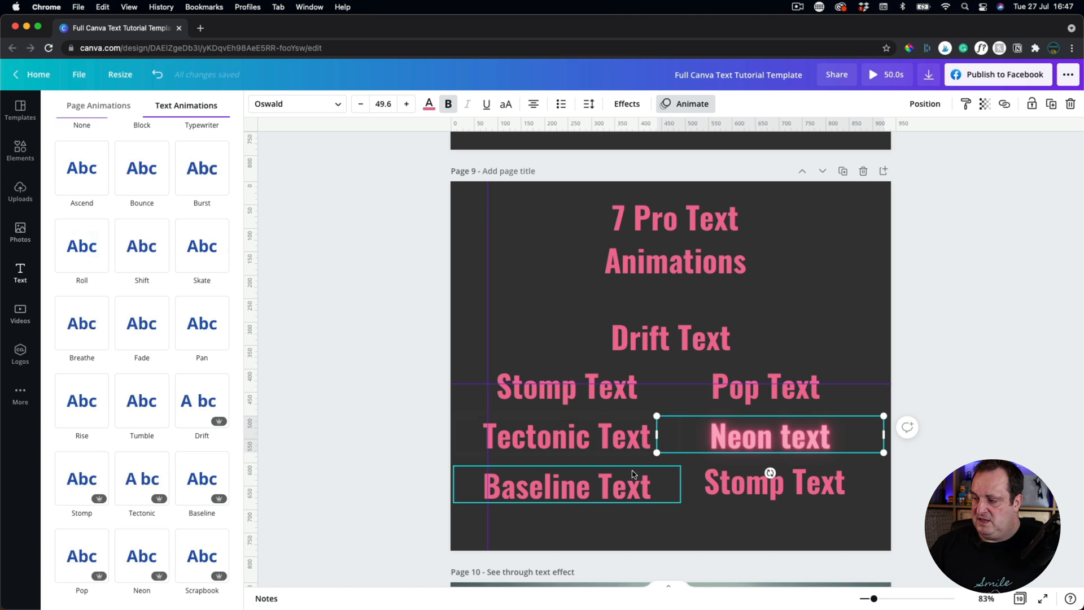
left_click(132, 552)
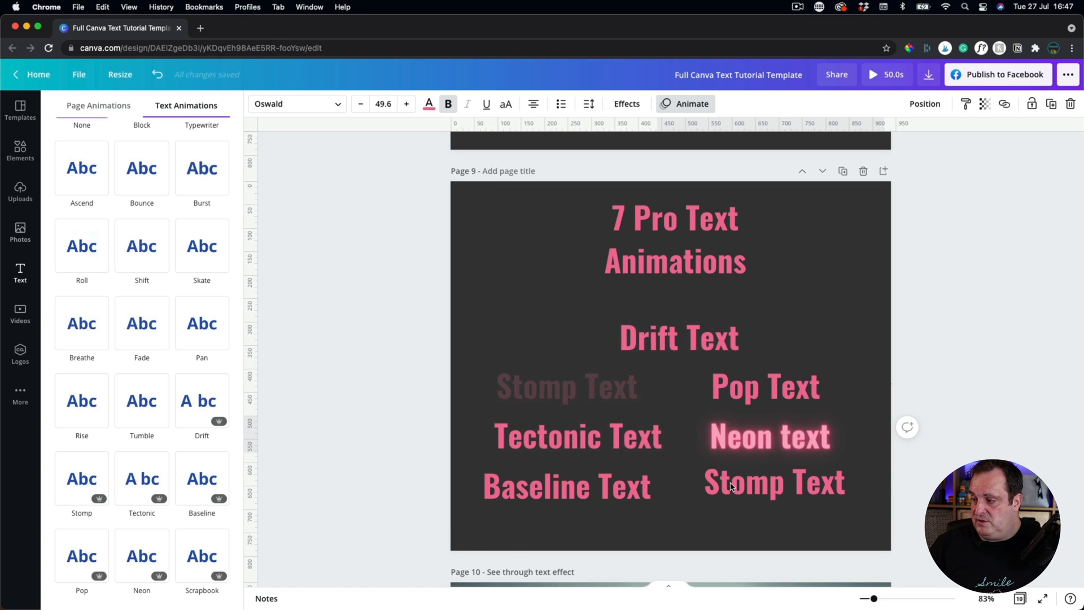
left_click(768, 436)
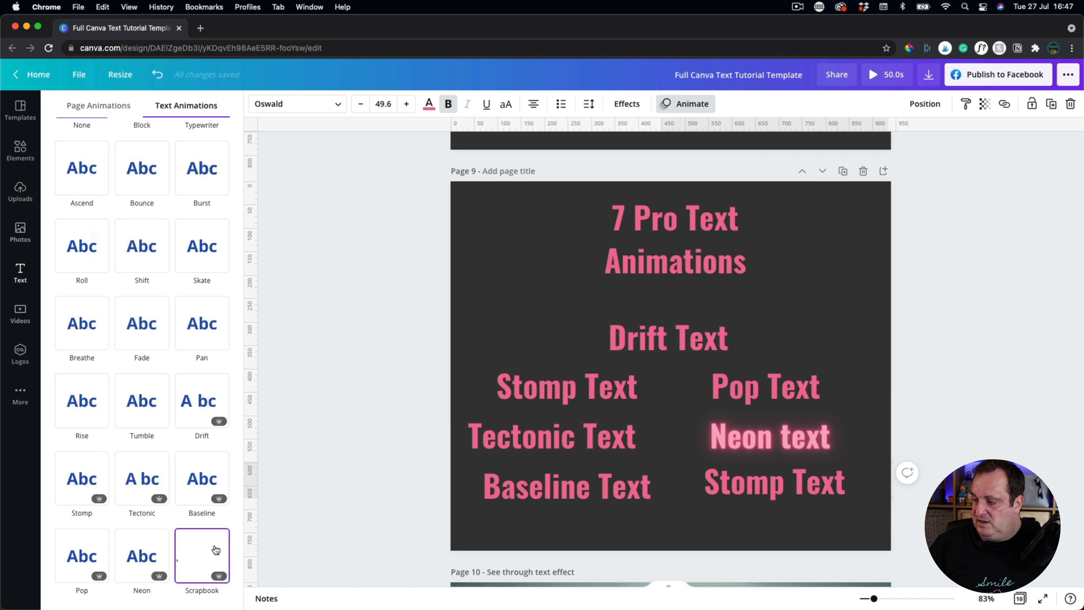
left_click(338, 497)
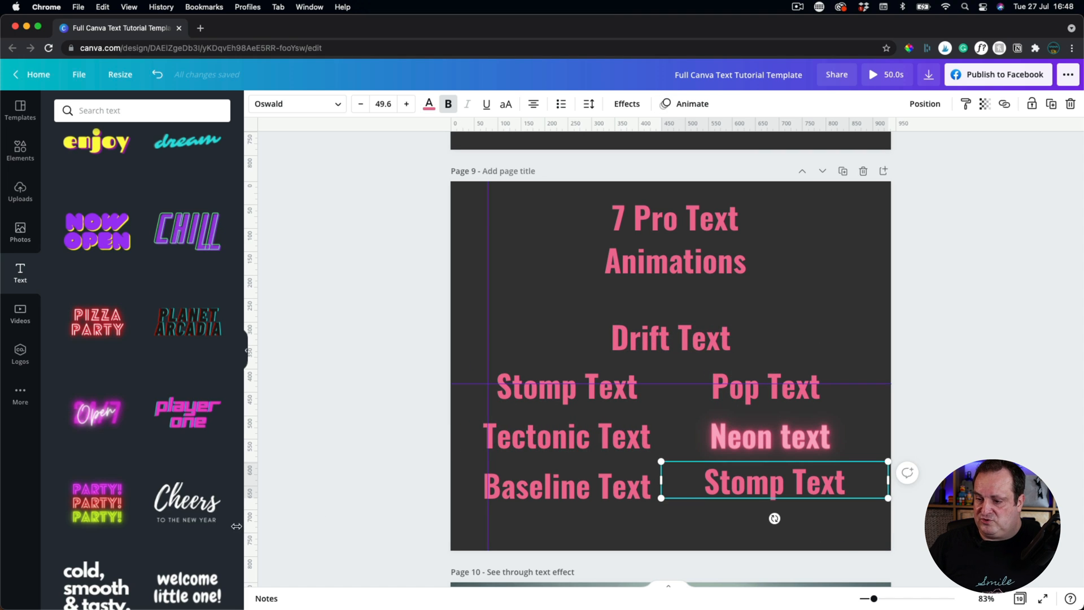
Rename the lower-right label to 'Scrap Book Text' and give it the Scrapbook animation.
double_click(781, 484)
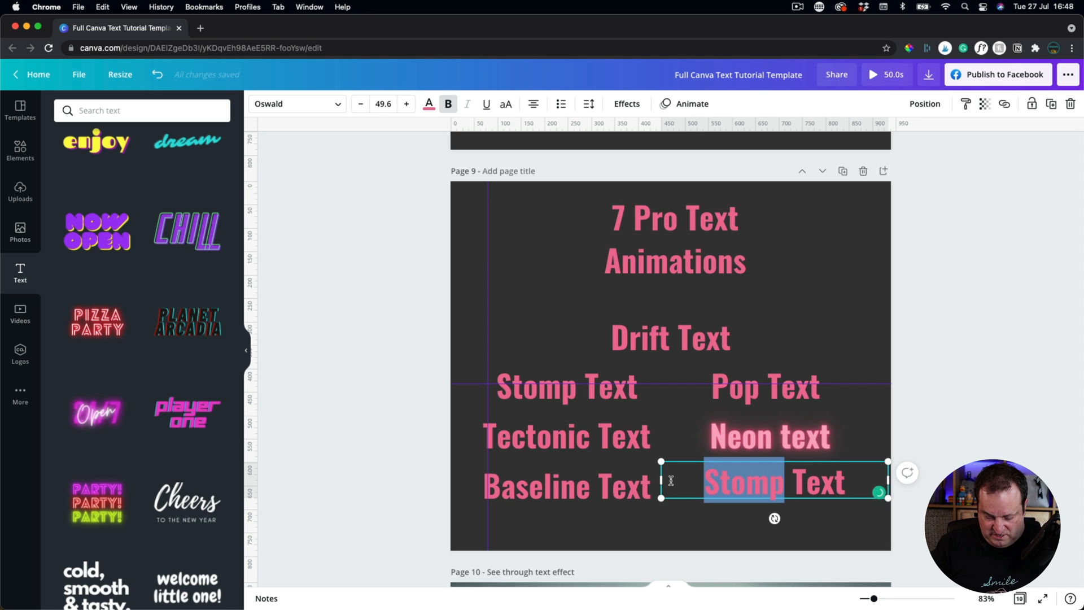
type("Scrap Book")
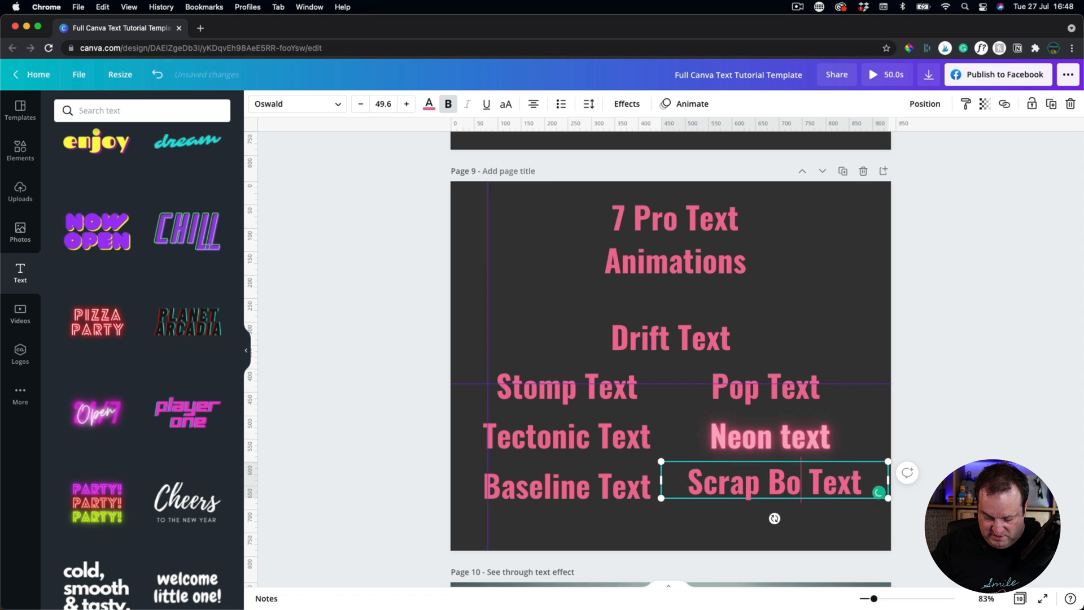
left_click(935, 456)
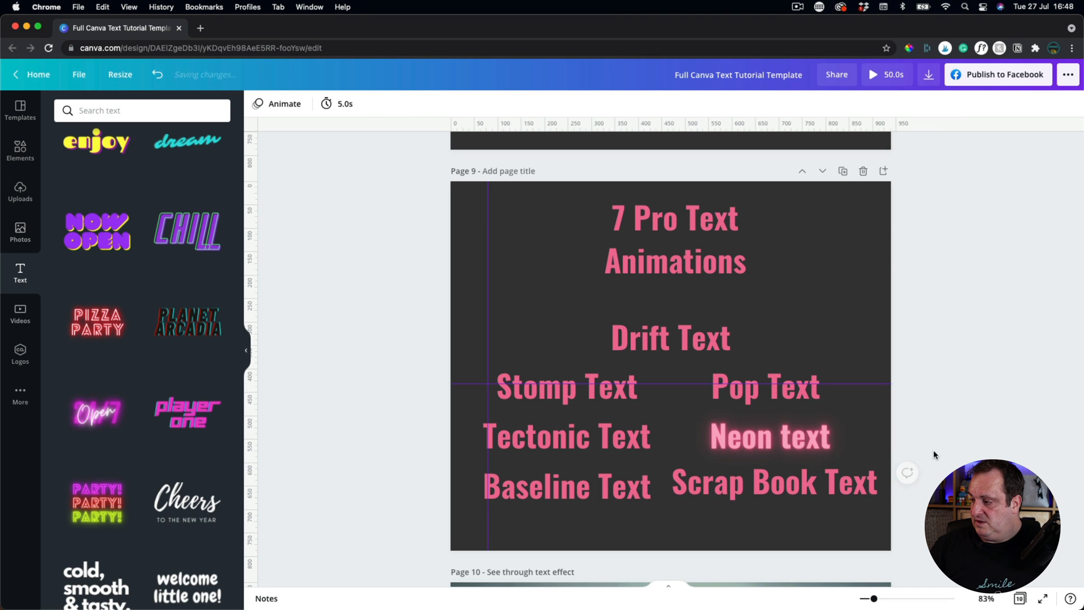
left_click(780, 477)
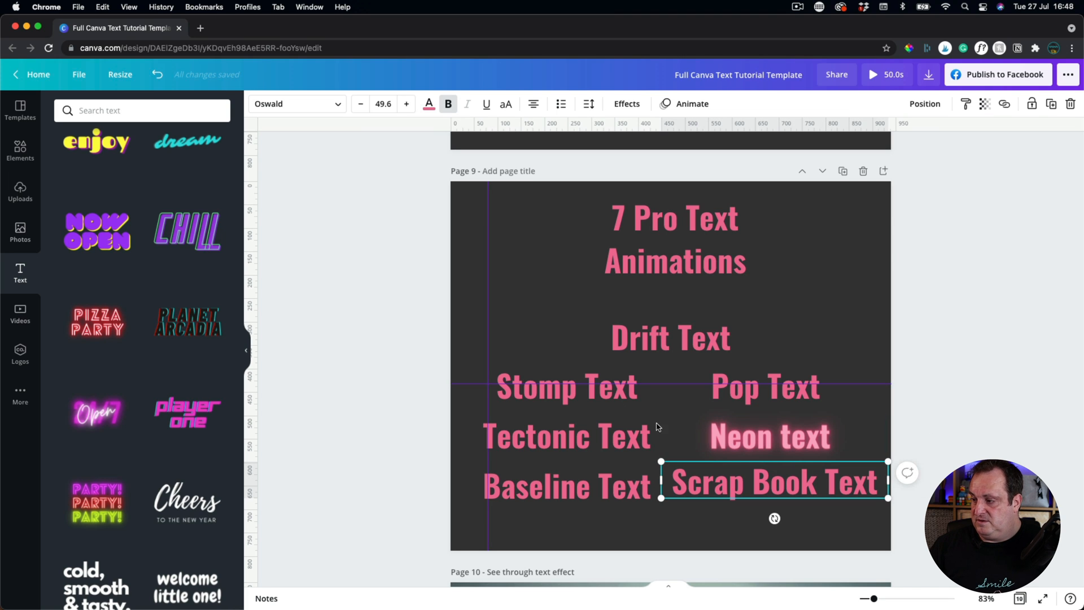
left_click(682, 104)
scroll(203, 495, "down", 2)
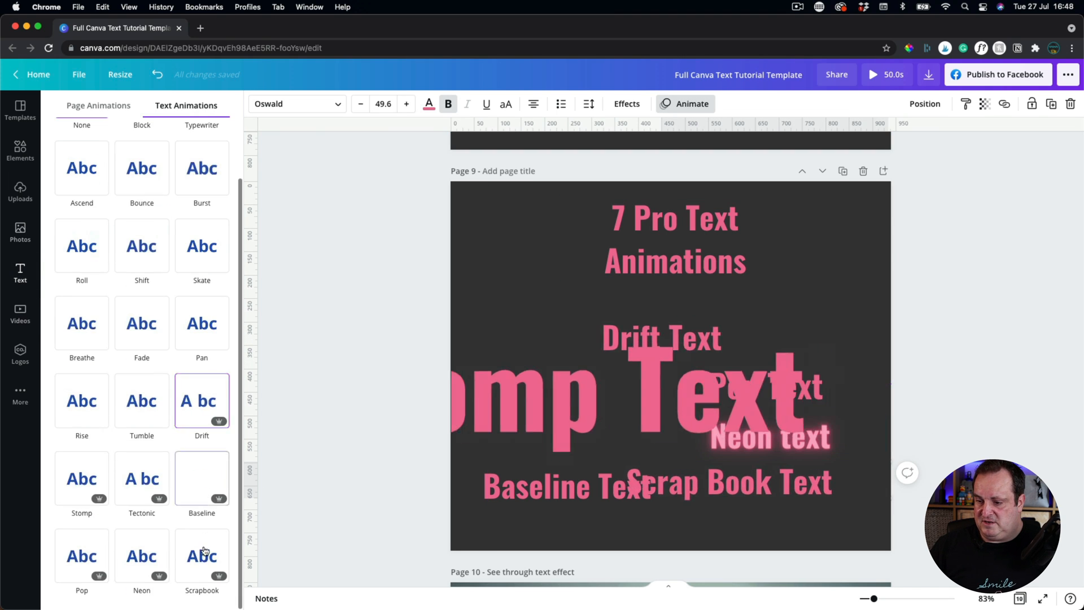
left_click(202, 566)
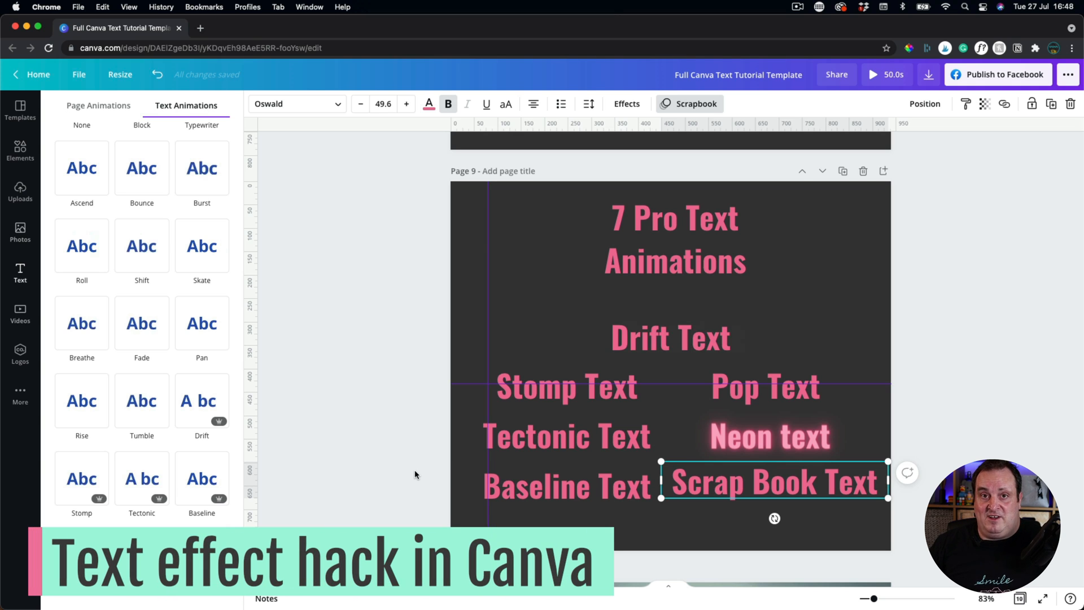
Add a new blank Page 11 after page 10.
scroll(415, 474, "down", 5)
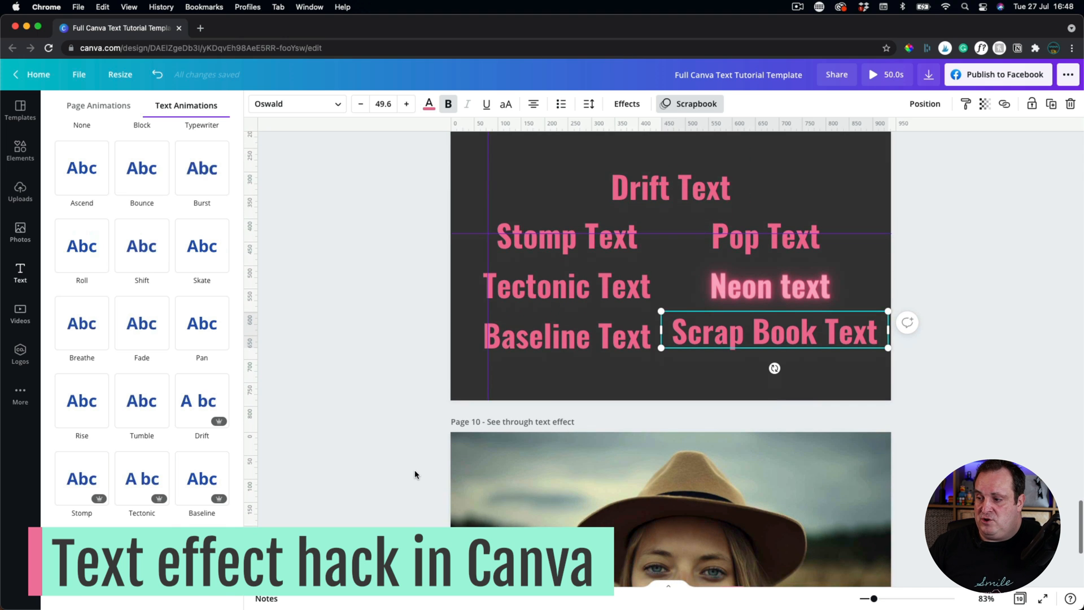
scroll(415, 475, "down", 3)
scroll(415, 474, "down", 5)
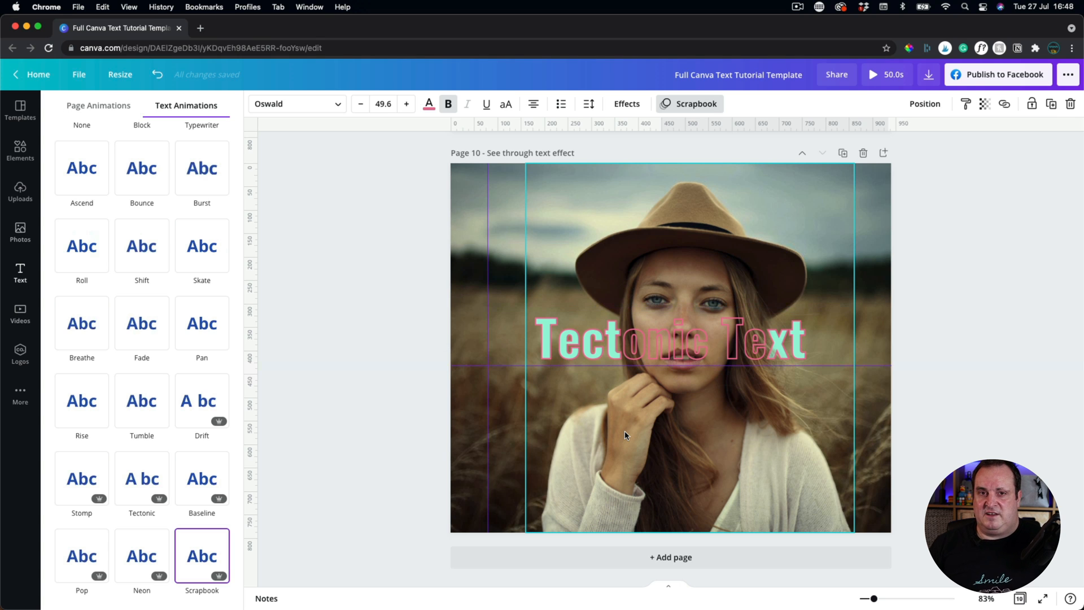
left_click(654, 557)
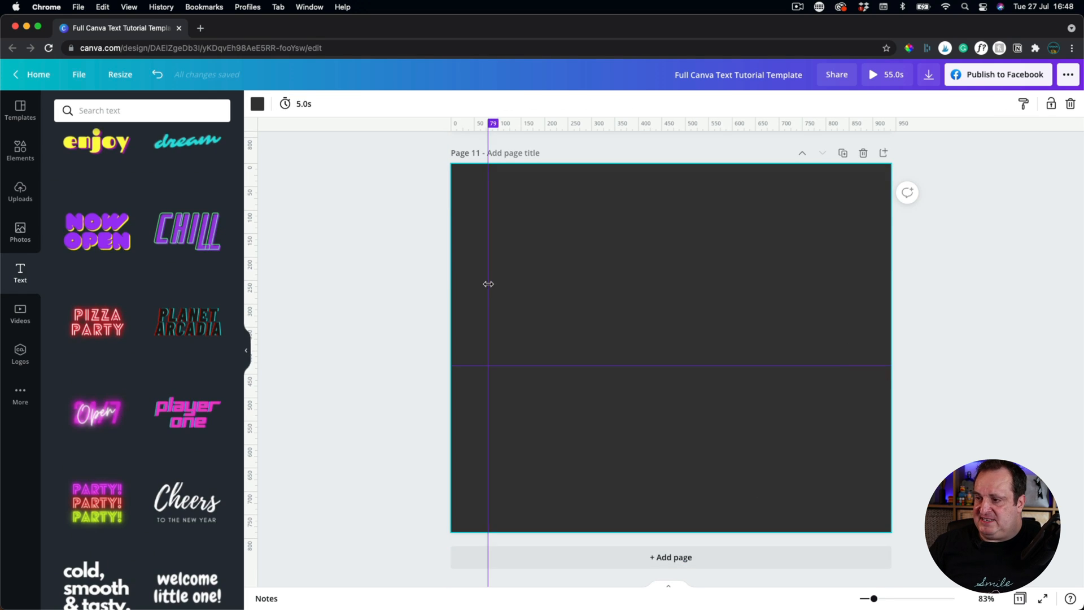
Add the hat-wearing woman photo from Photos to Page 11 and make a second copy.
left_click(21, 230)
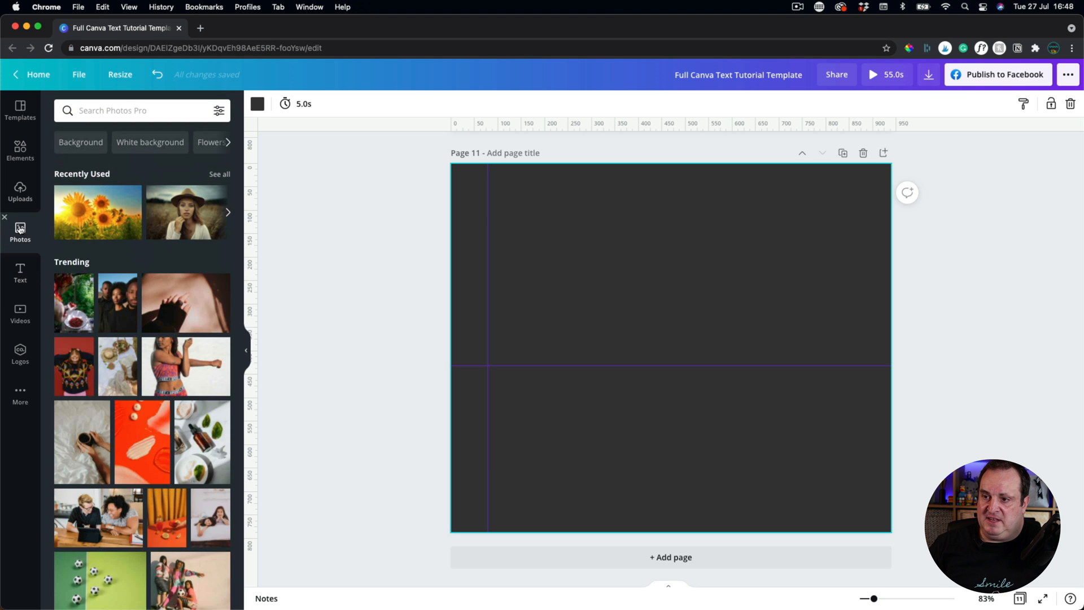
left_click(201, 209)
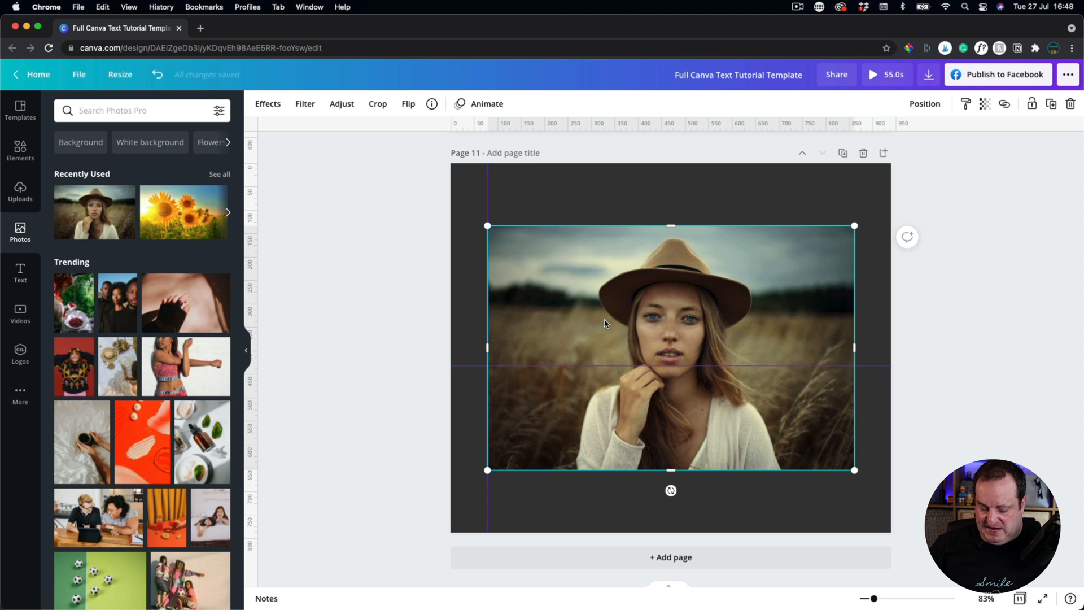
left_click_drag(584, 280, 659, 365)
Make the original photo the page background and move the copy up onto the page.
left_click(509, 241)
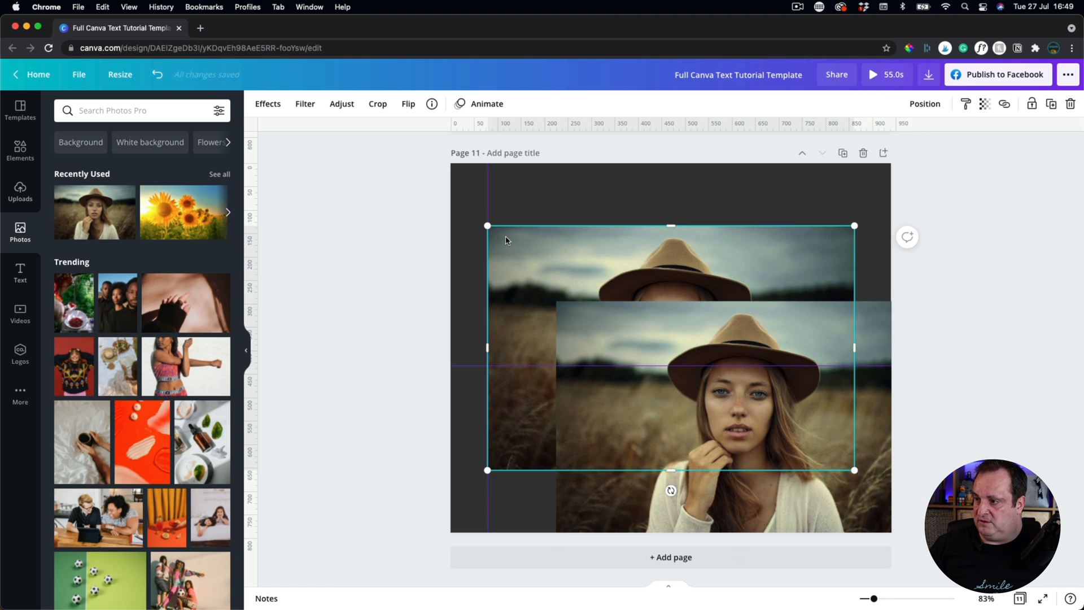
right_click(505, 240)
left_click(534, 459)
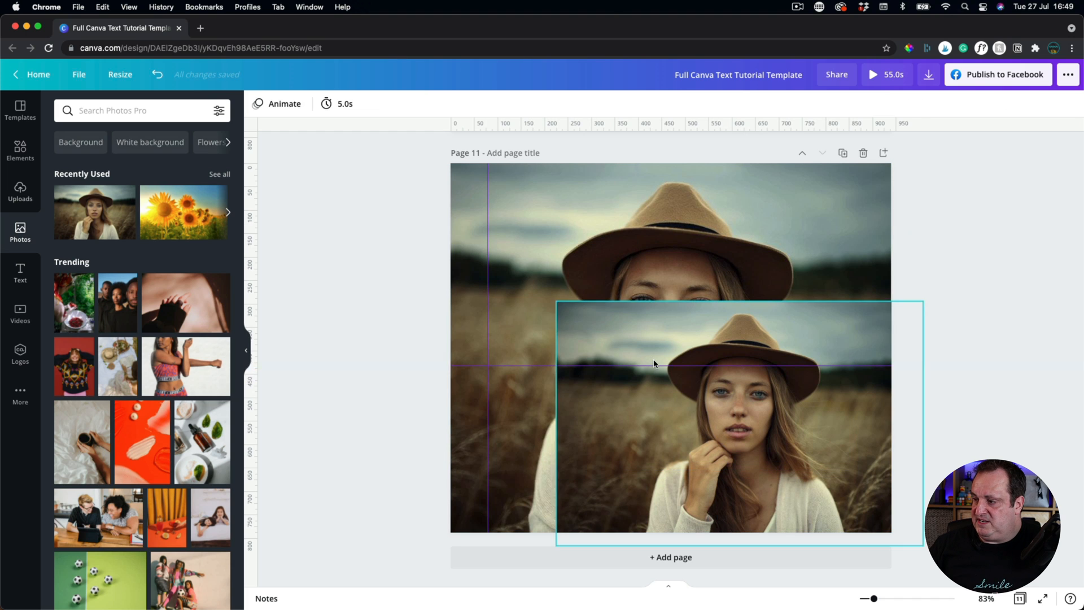
left_click(657, 374)
left_click_drag(658, 374, 625, 308)
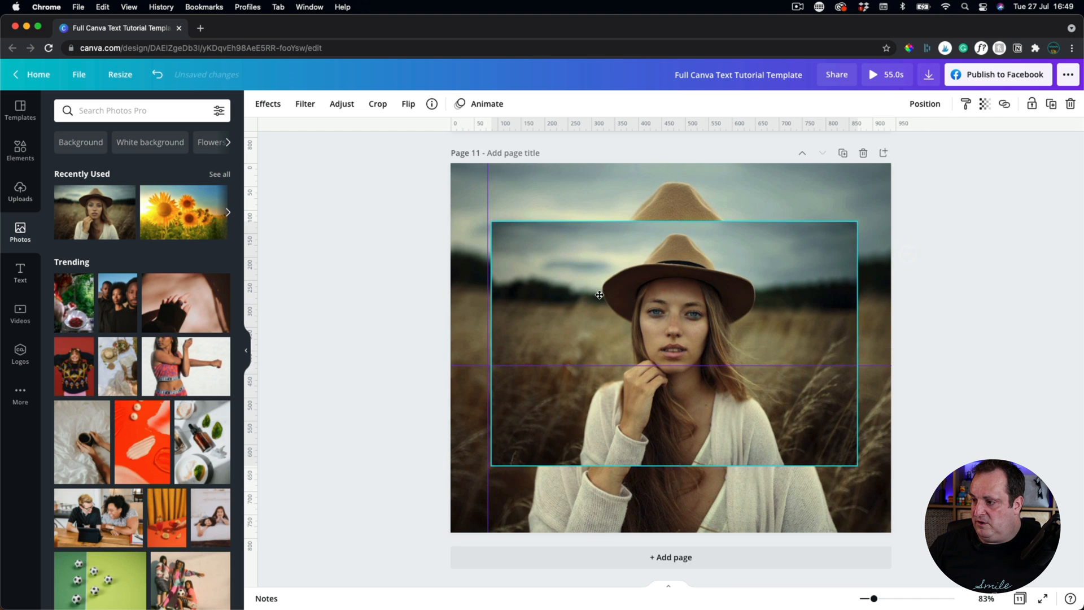
left_click(268, 103)
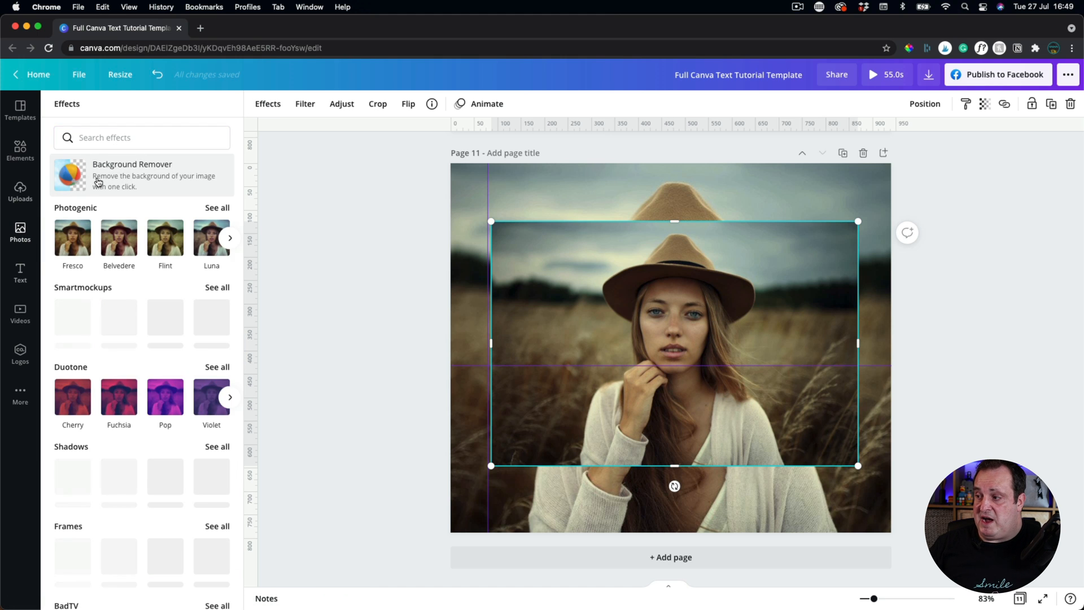
Remove the background from the photo copy and trim its left and right sides.
left_click(99, 181)
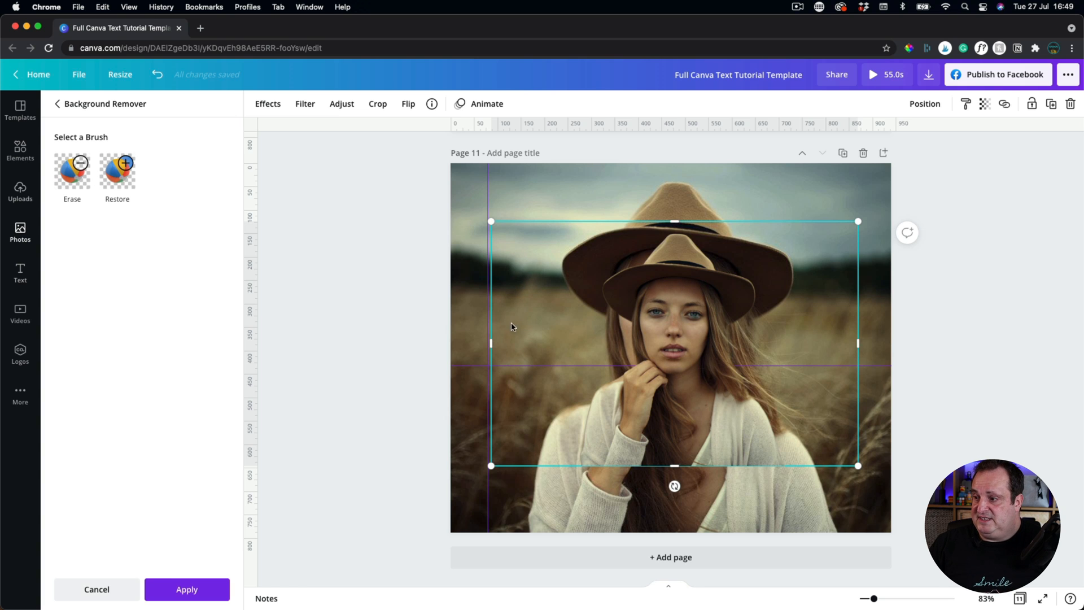
left_click_drag(491, 343, 573, 344)
left_click_drag(853, 342, 797, 343)
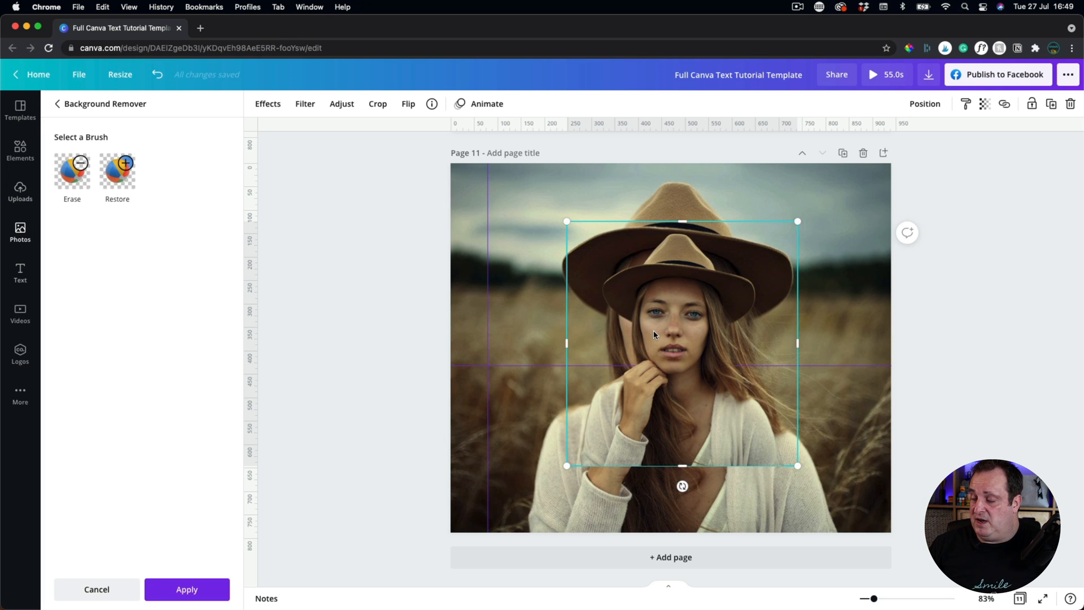
Enlarge the cutout and align it over the background portrait, then close the remover.
left_click_drag(629, 412, 574, 483)
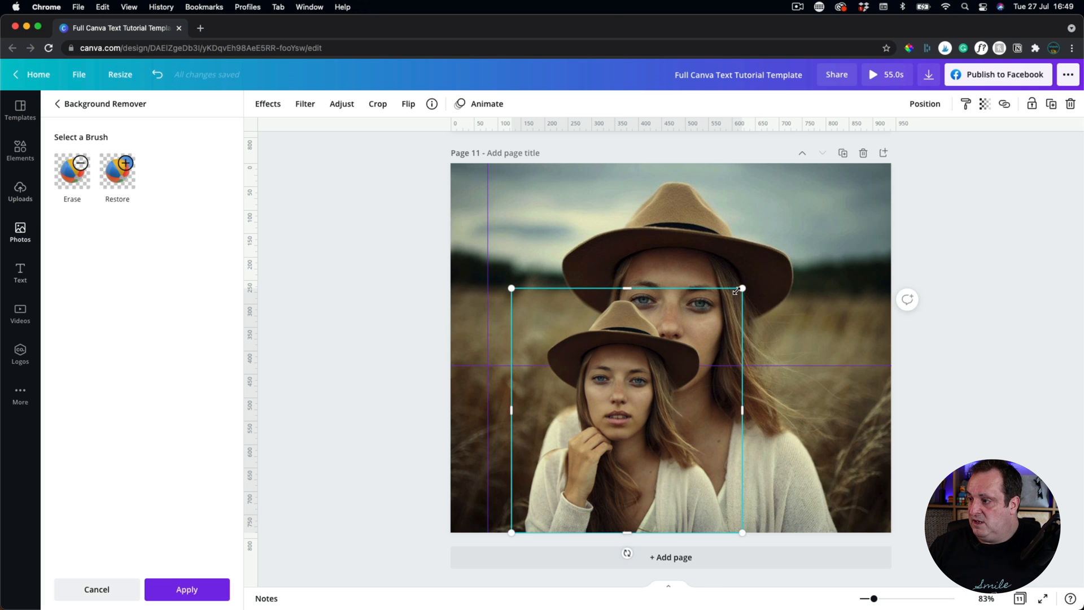
left_click_drag(737, 291, 860, 164)
left_click_drag(758, 247, 755, 246)
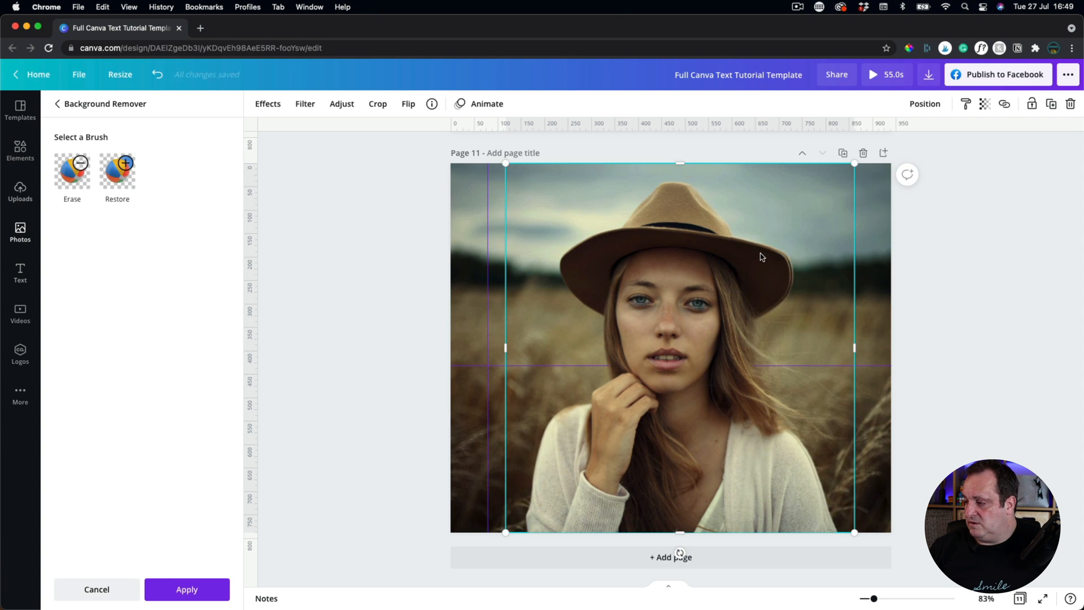
key("Right")
key("Right")
key("Right")
key("Right")
key("Right")
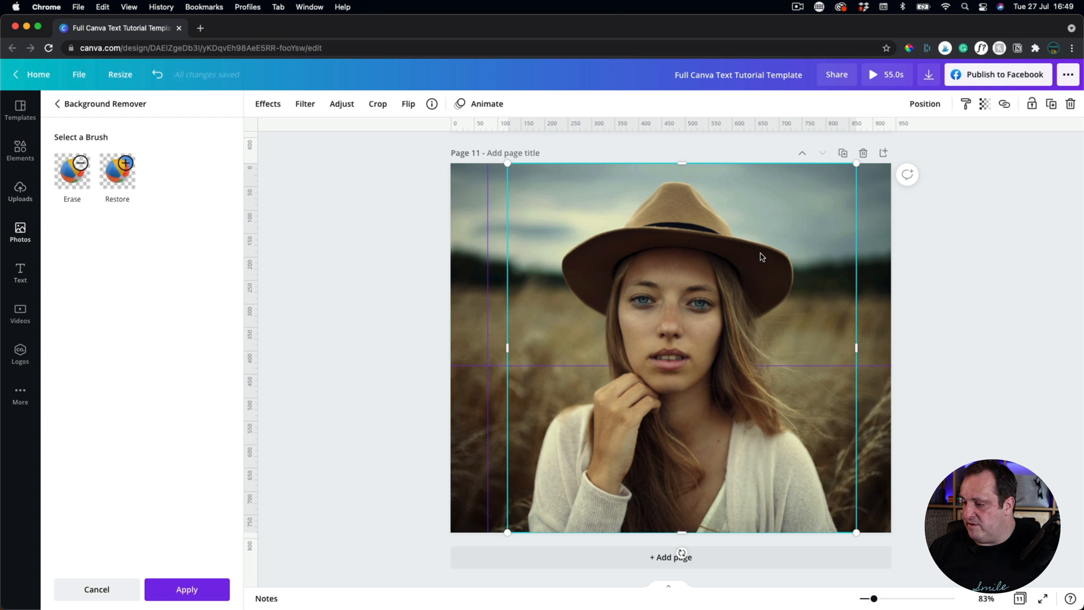
key("Right")
left_click(914, 310)
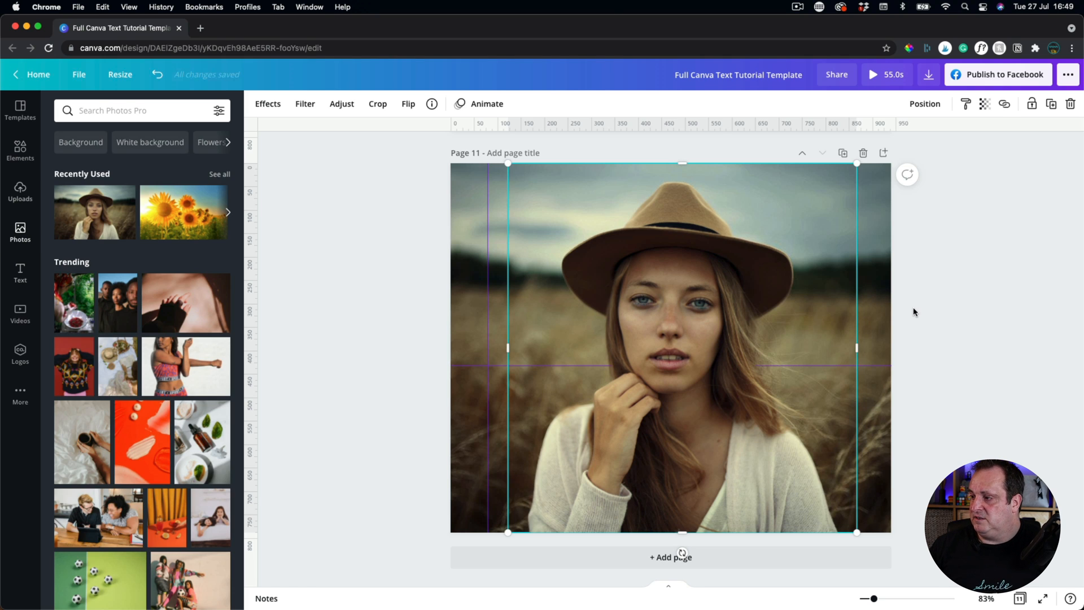
left_click(912, 313)
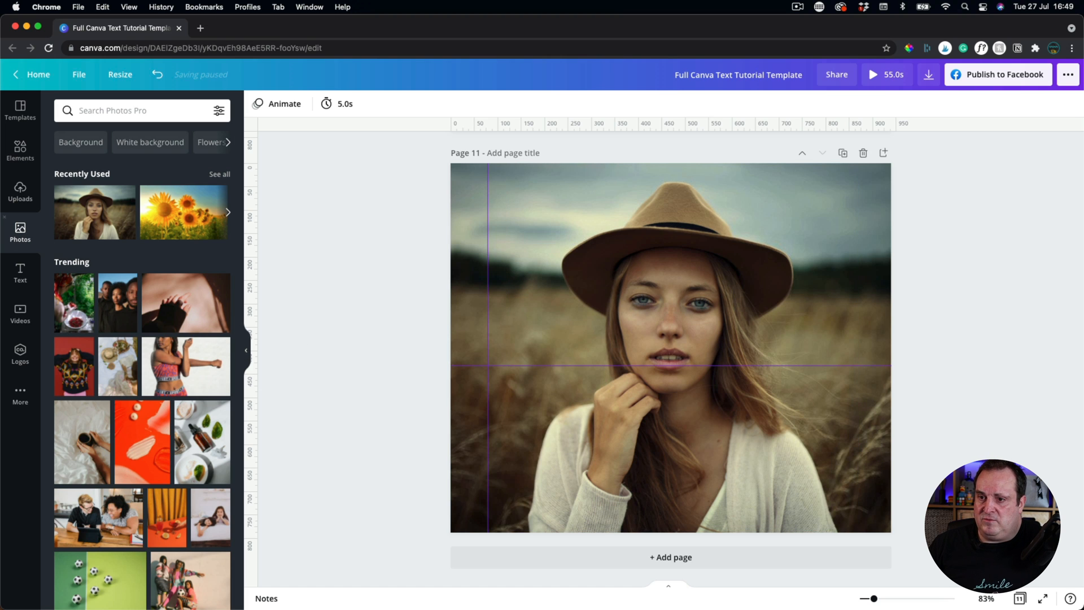
Add a heading reading 'Here is Some text' and set it to all capitals.
left_click(19, 271)
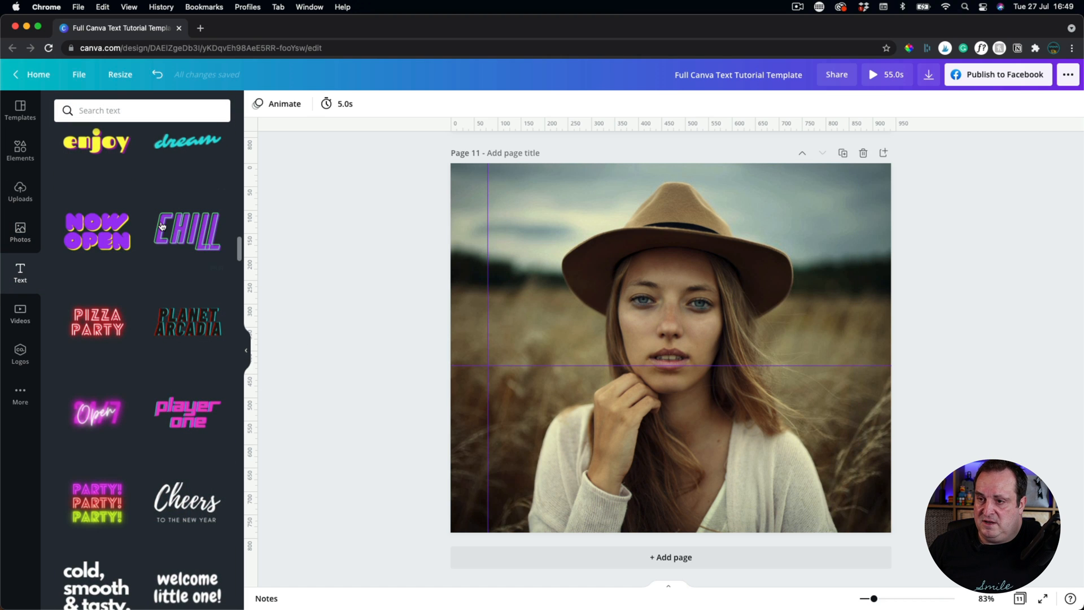
scroll(161, 224, "down", 5)
left_click(131, 173)
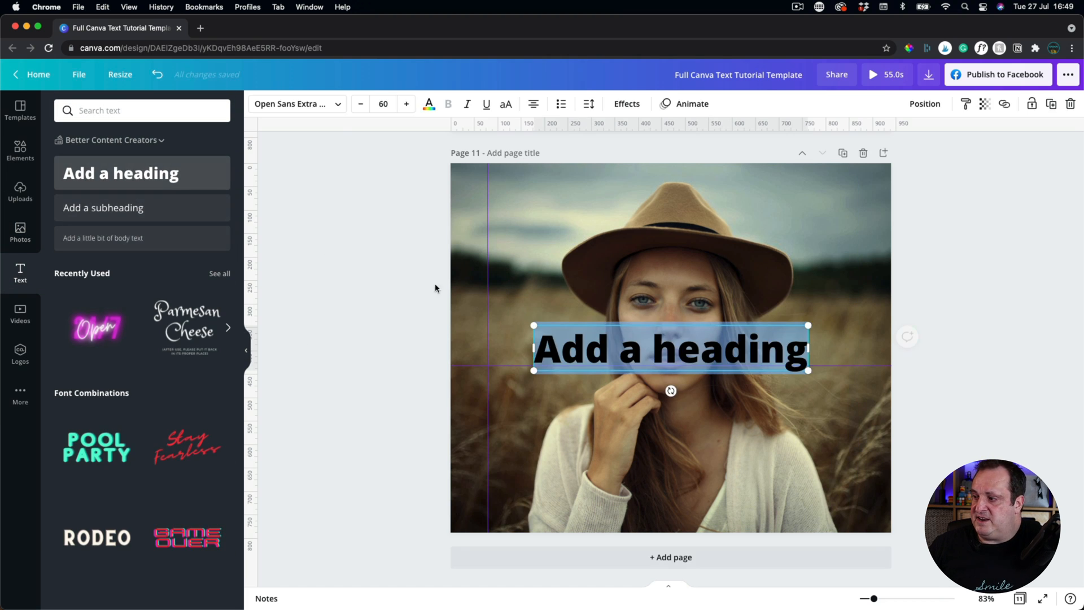
type("Here")
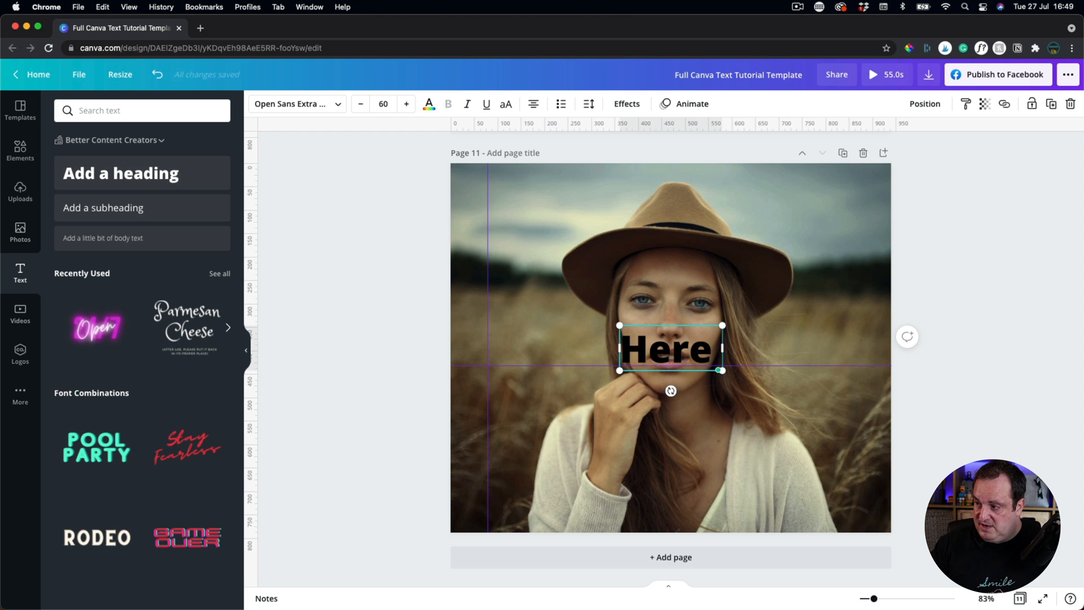
type(" is Some")
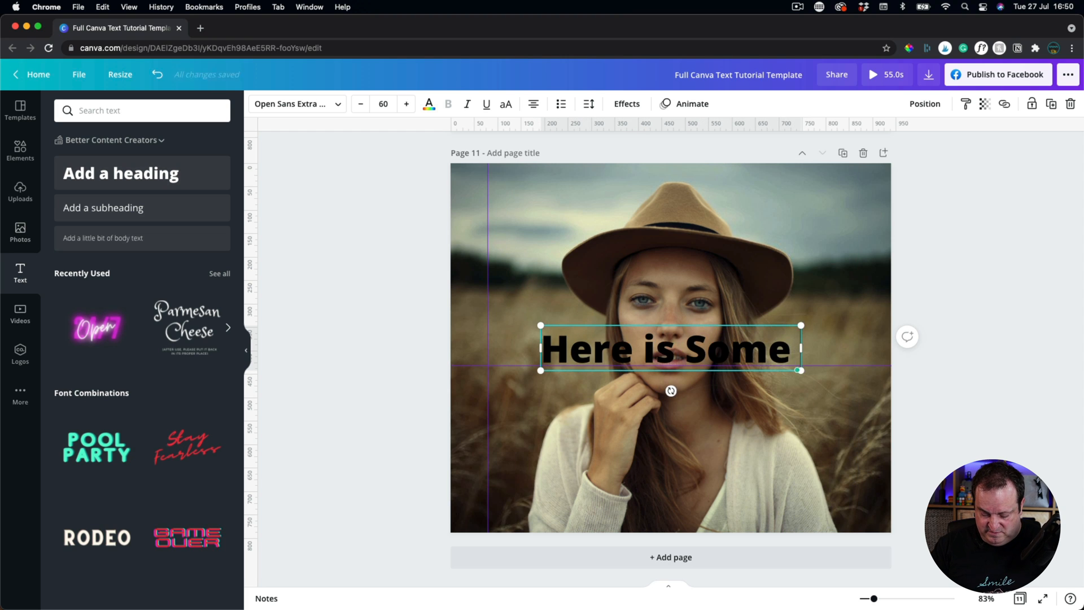
type(" text")
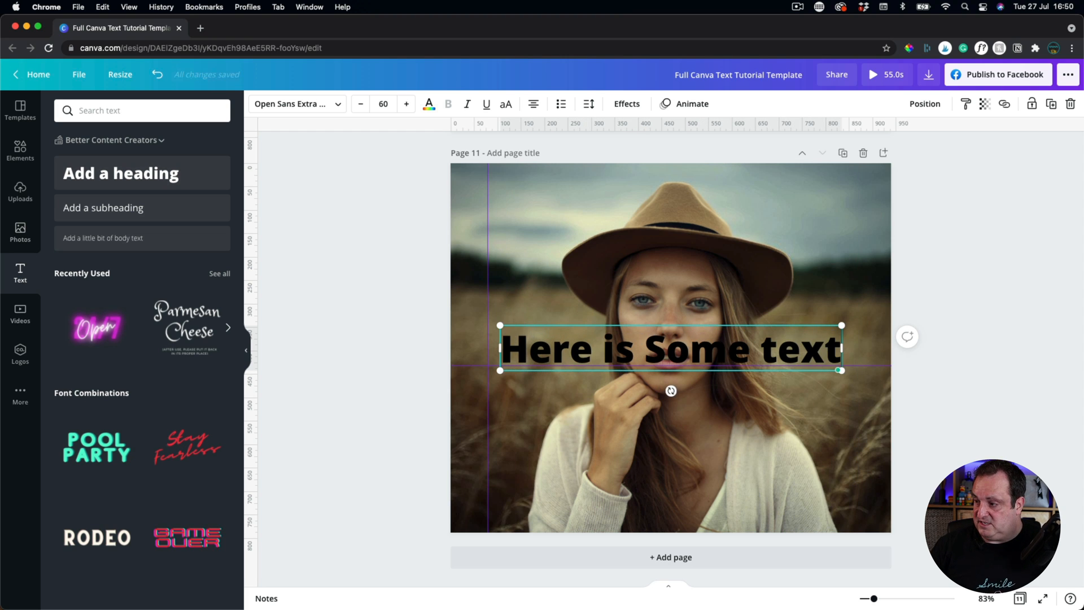
left_click(1004, 341)
left_click(646, 335)
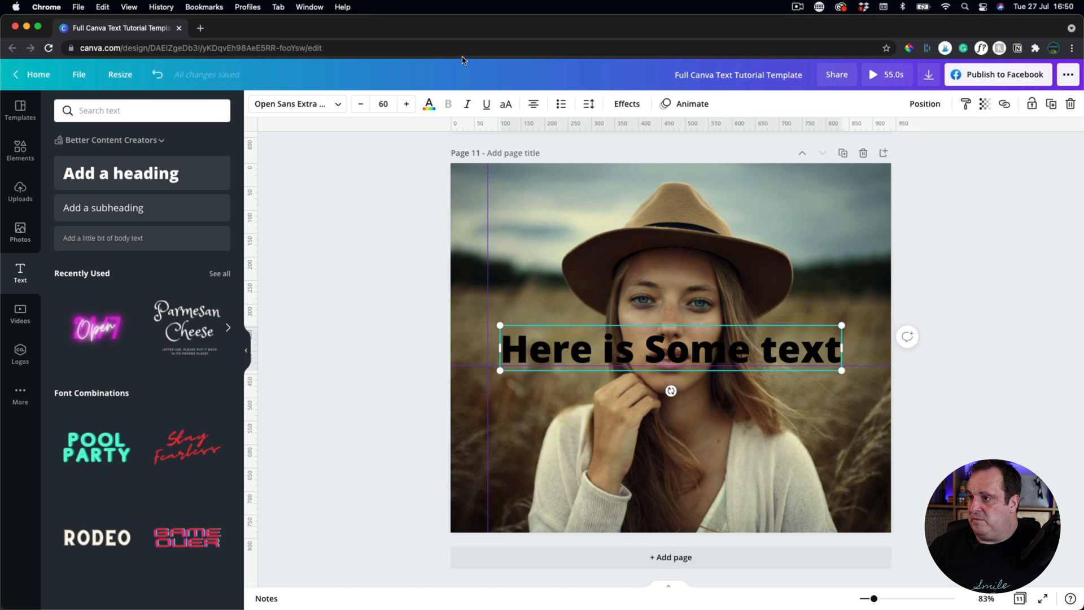
left_click(505, 104)
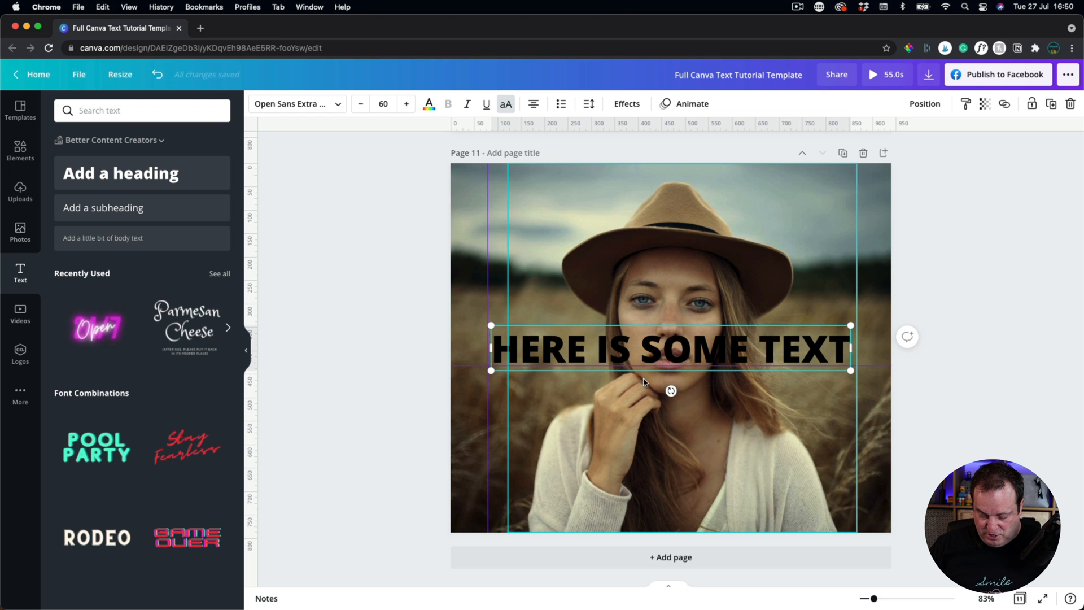
Duplicate the heading below the original and send the upper one behind the cutout.
key("super+d")
left_click_drag(634, 360, 637, 417)
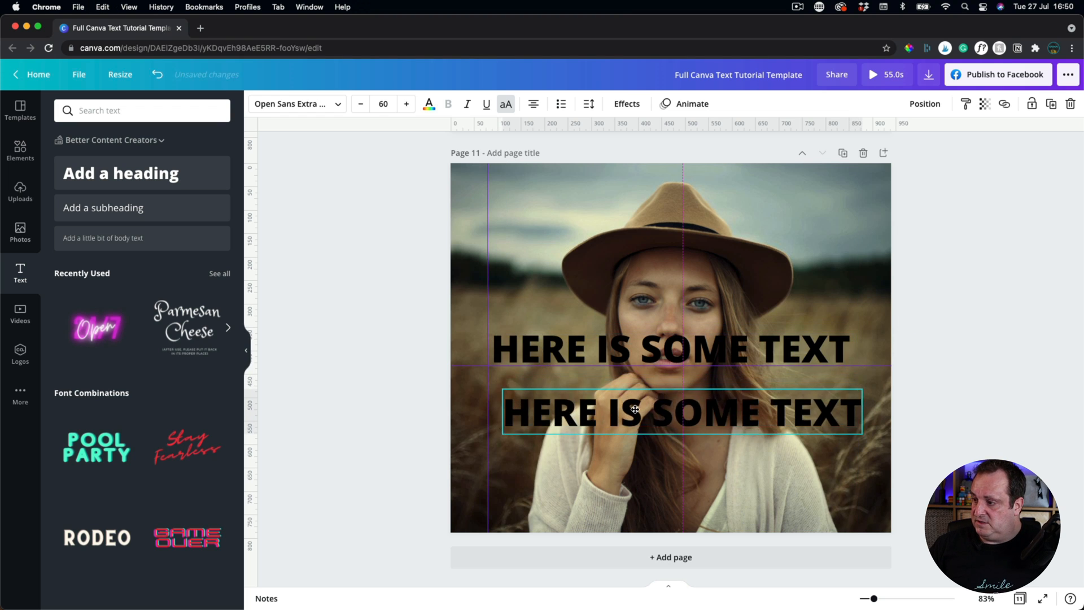
left_click(605, 348)
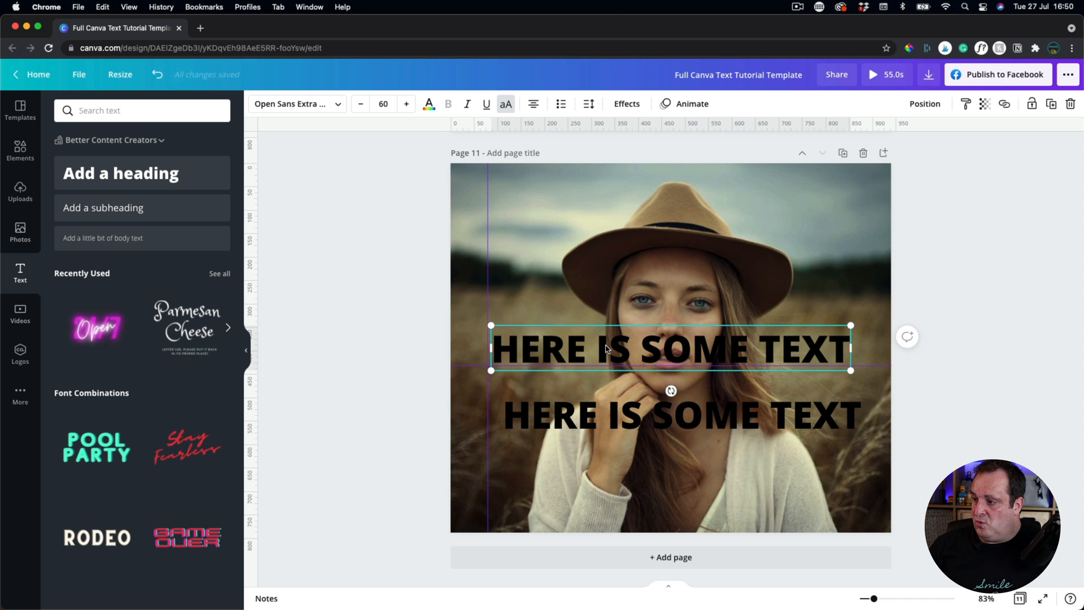
left_click(911, 103)
left_click(897, 137)
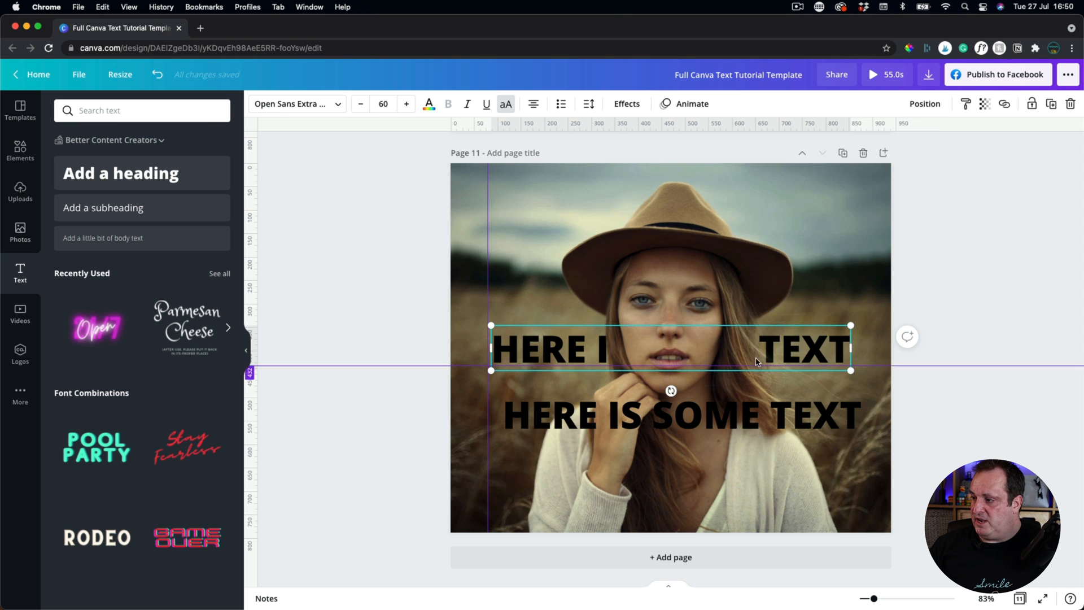
left_click(806, 355)
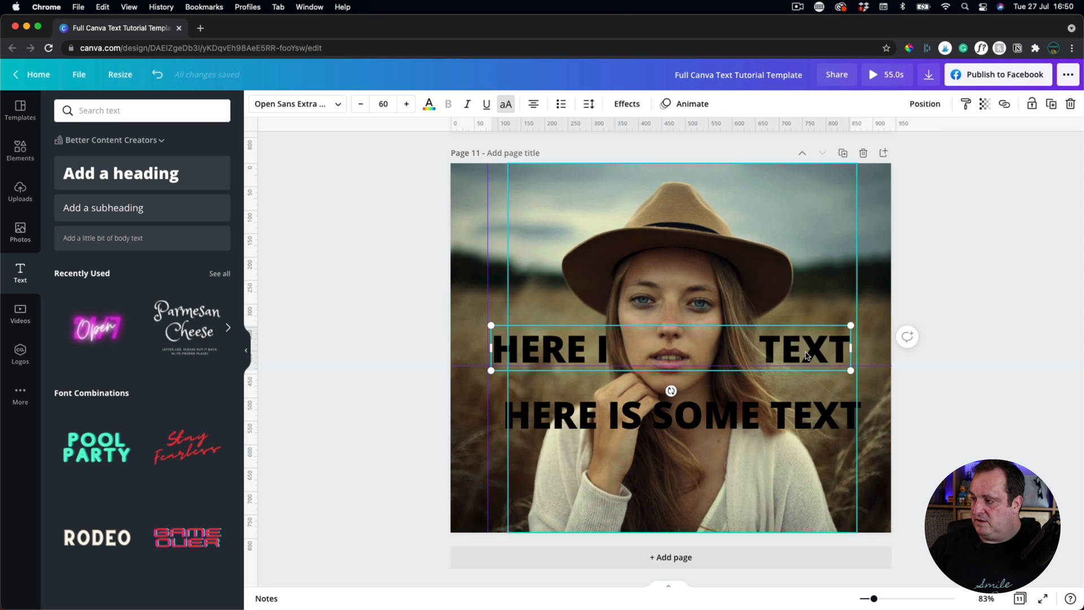
left_click(495, 350)
Colour the upper 'HERE IS SOME TEXT' heading mint.
left_click(427, 105)
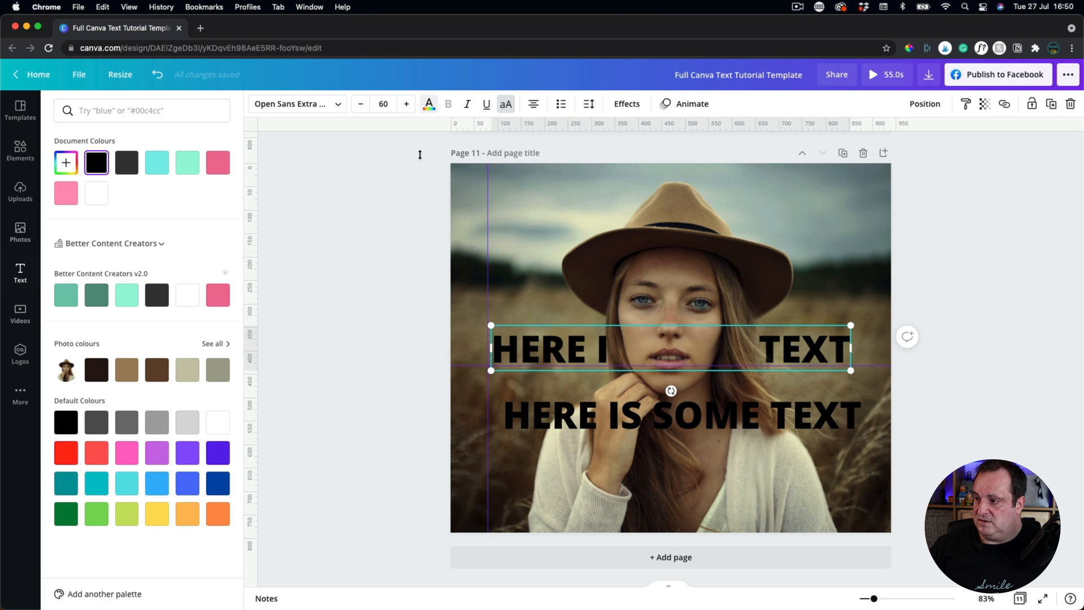
scroll(375, 380, "up", 5)
scroll(374, 379, "down", 5)
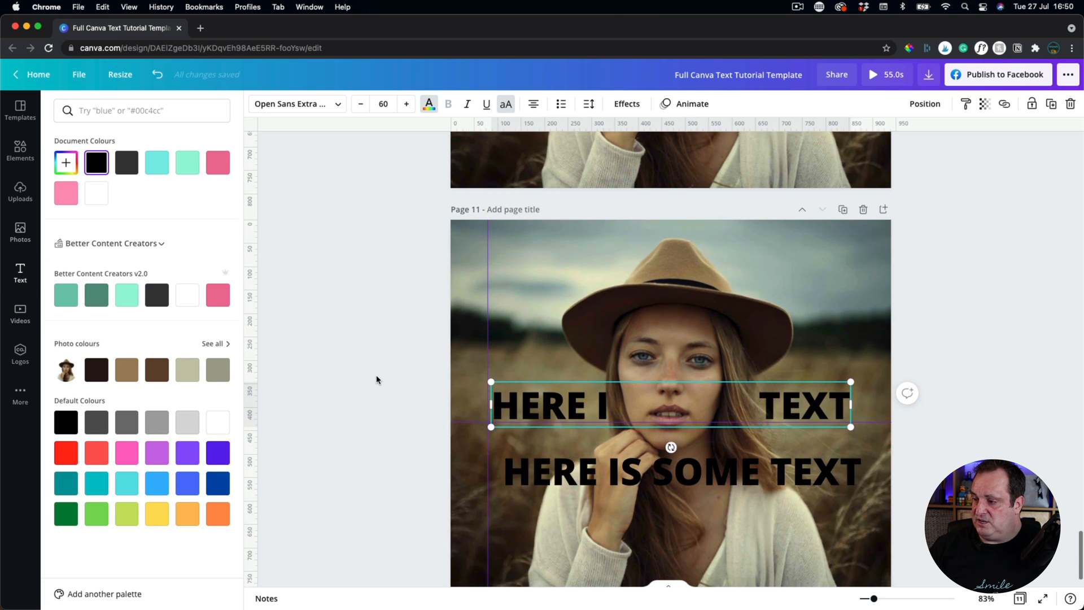
left_click(187, 162)
Make the lower heading hollow with a pink outline and place it over the mint text.
left_click(520, 471)
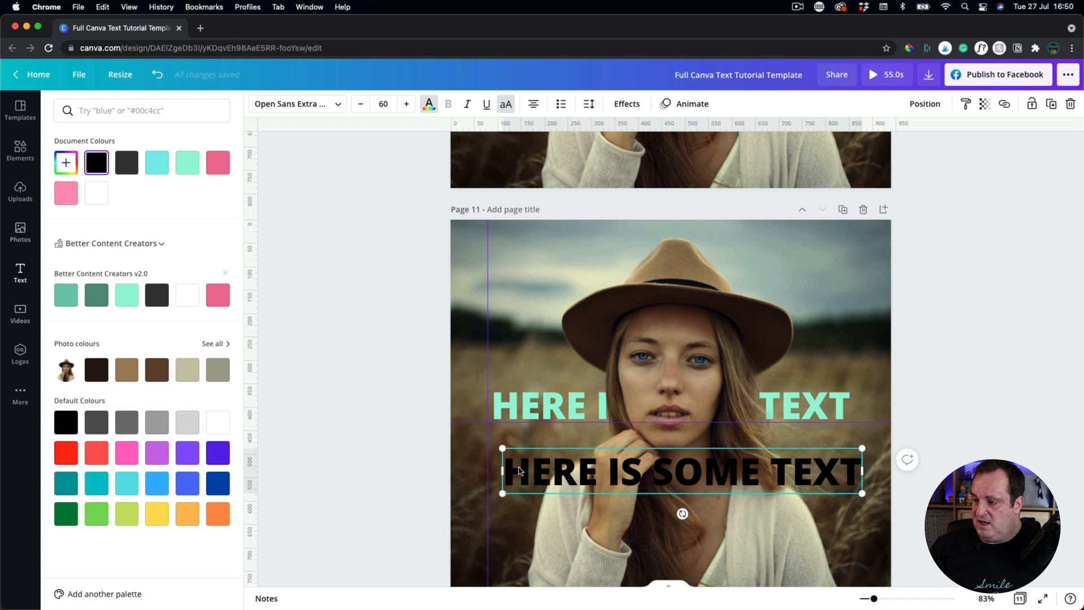
left_click(625, 107)
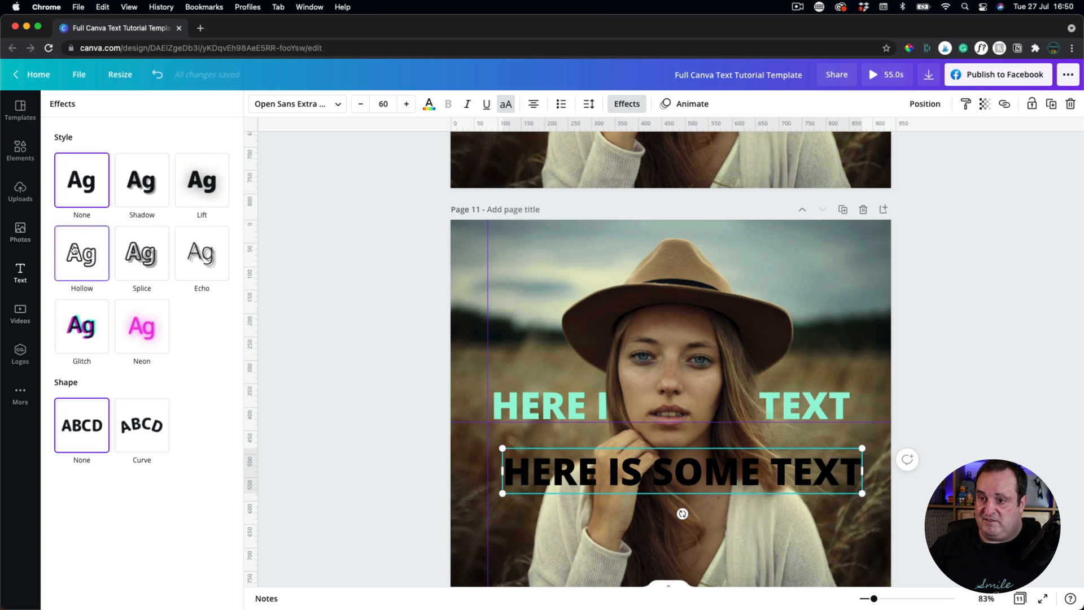
left_click(82, 252)
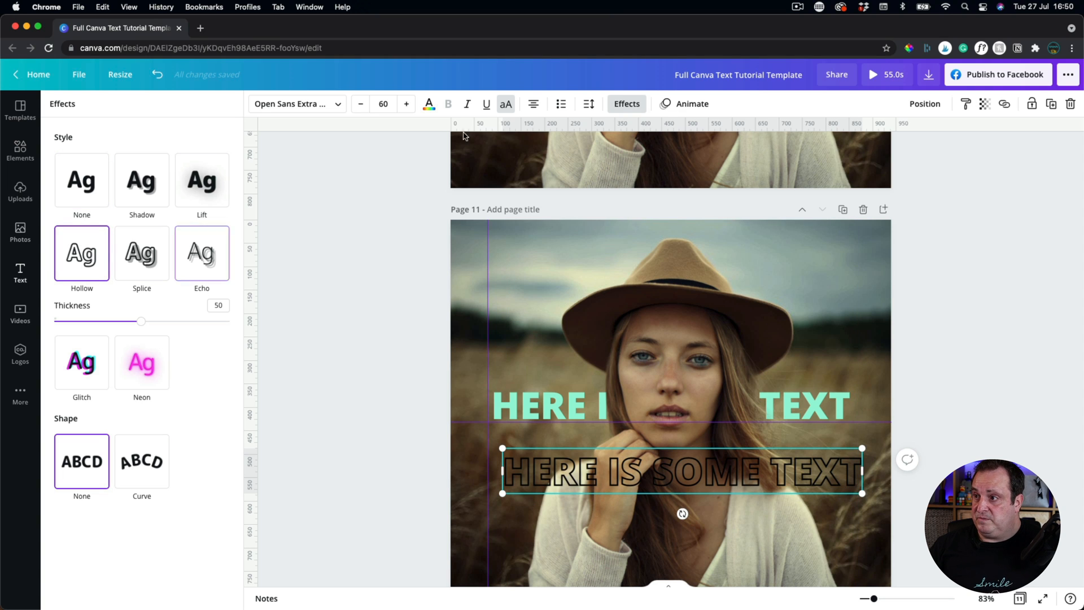
left_click(429, 106)
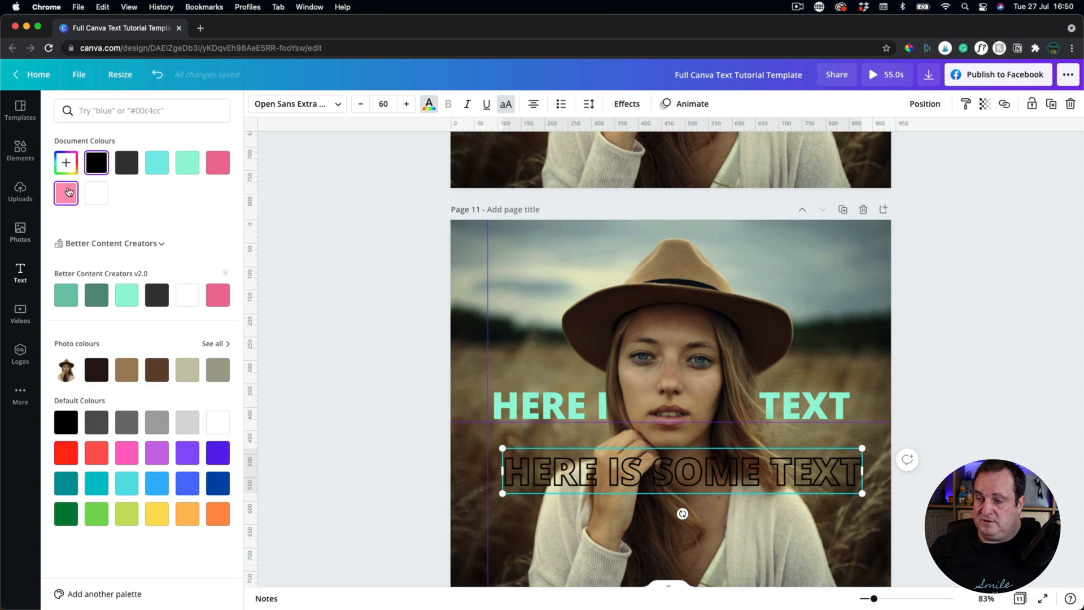
left_click(217, 163)
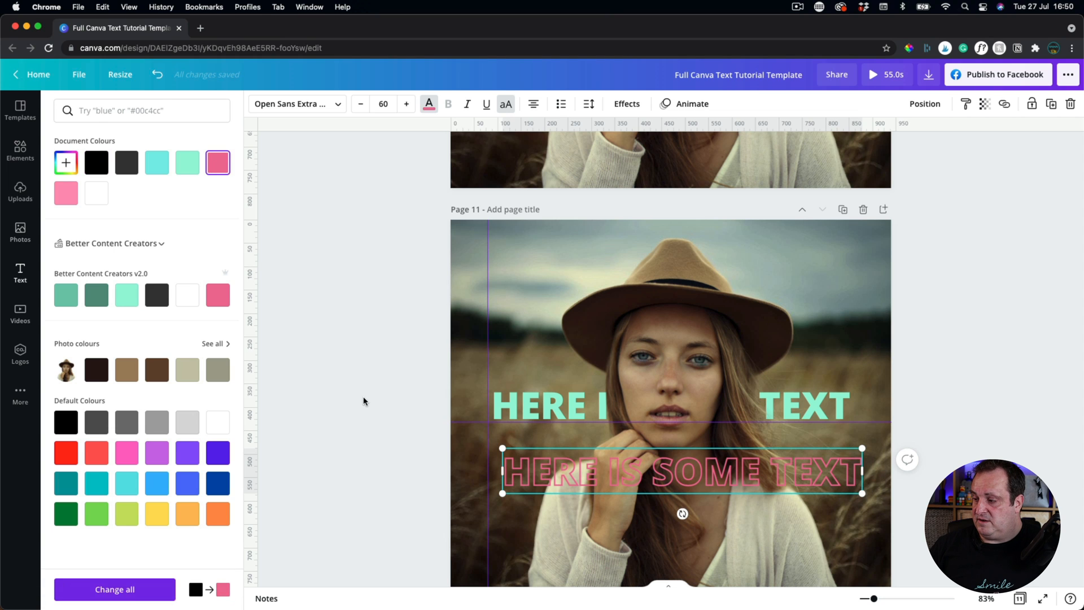
left_click(598, 484)
left_click_drag(598, 485, 586, 416)
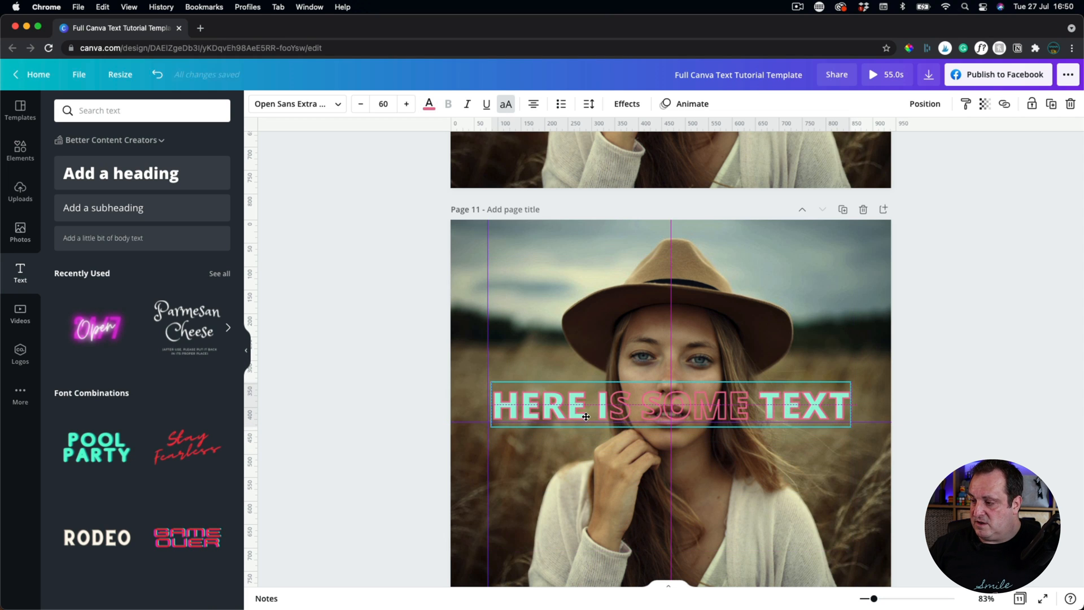
Select the mint and pink-outlined text layers together and move them up across the hat.
left_click(324, 396)
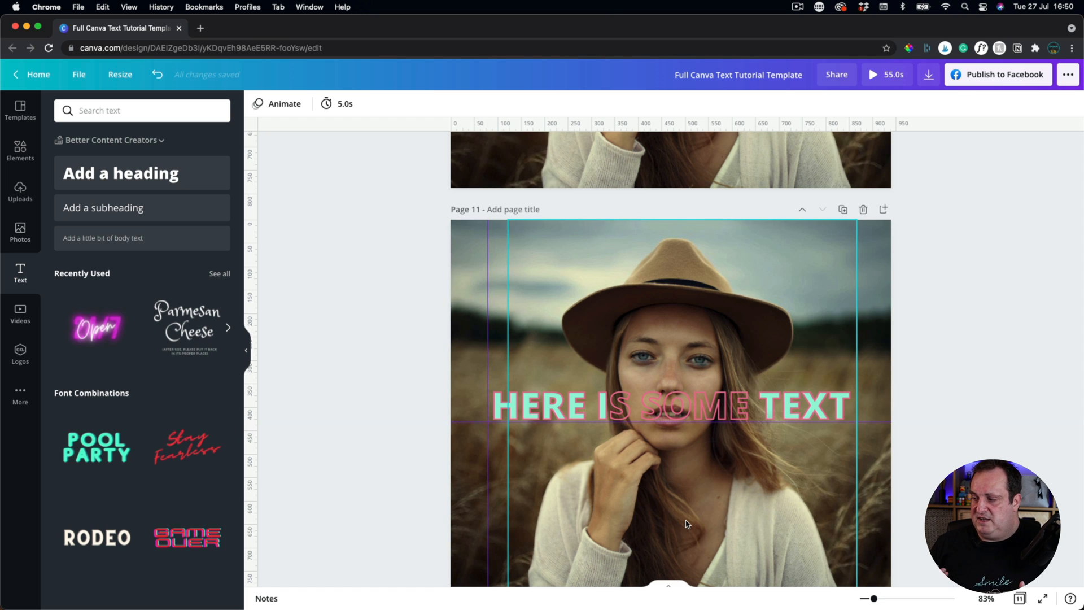
left_click(504, 386)
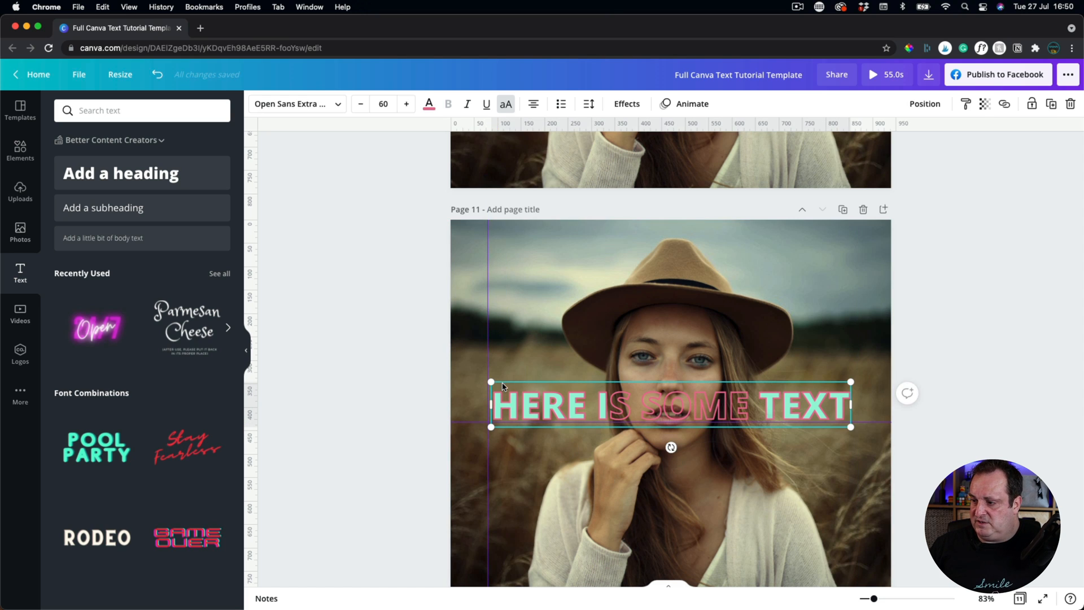
left_click_drag(401, 357, 513, 423)
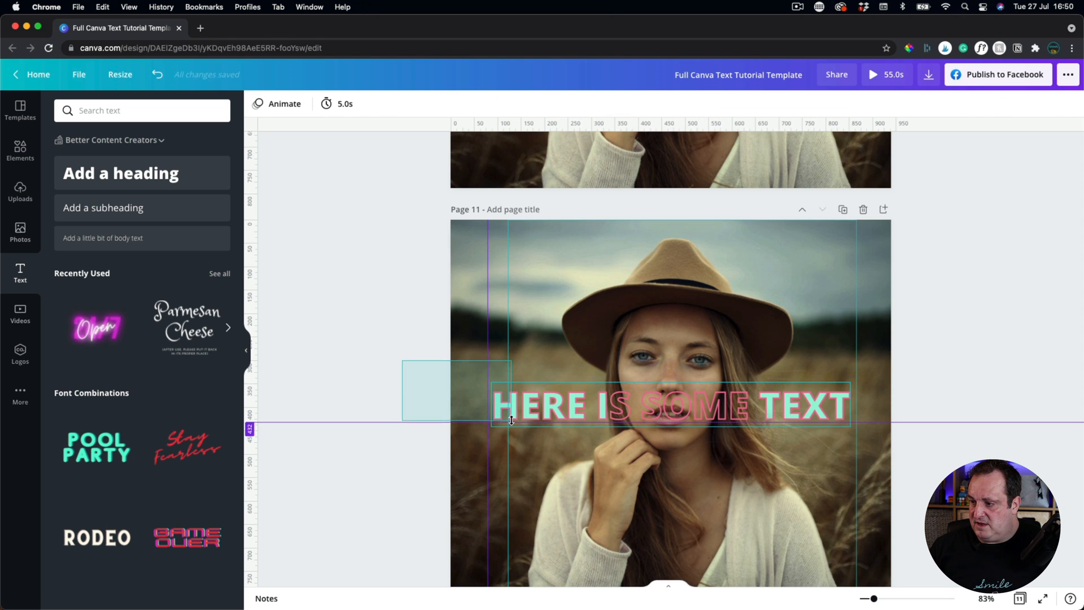
left_click(408, 389)
left_click_drag(403, 362, 538, 267)
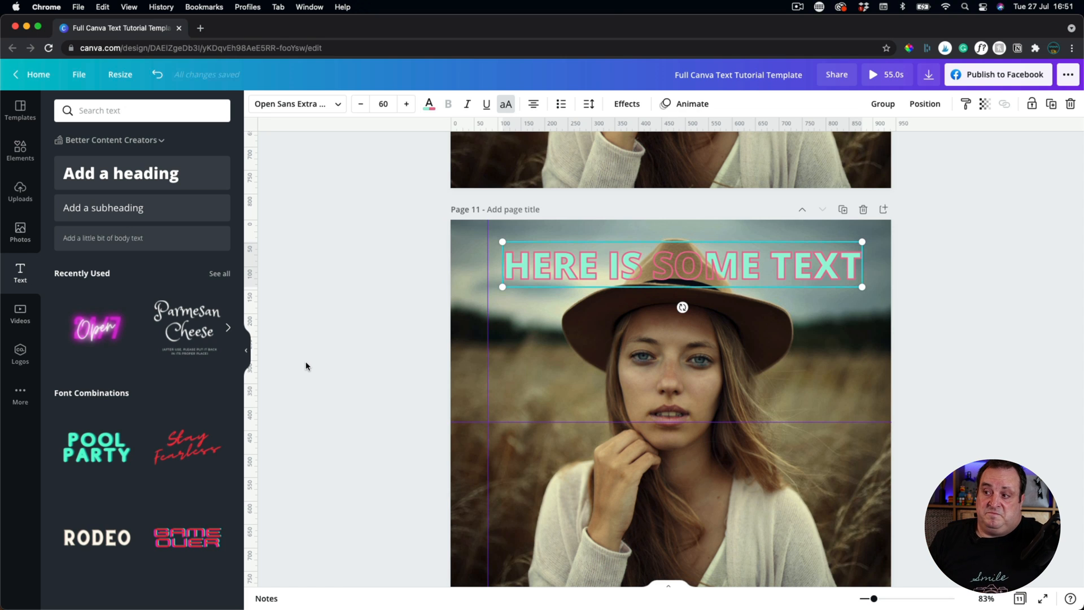
scroll(350, 456, "down", 2)
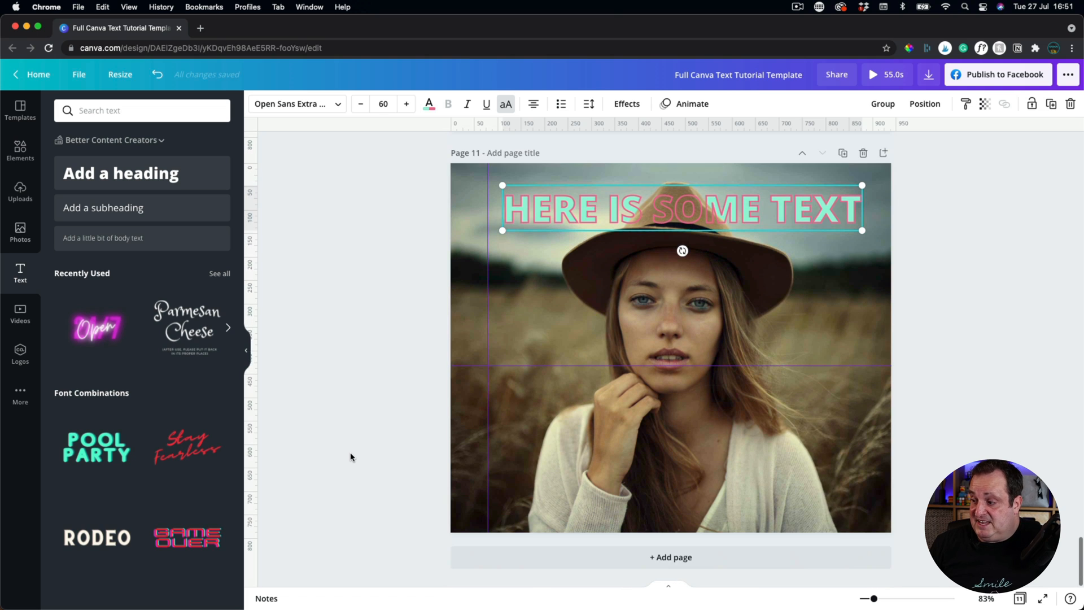